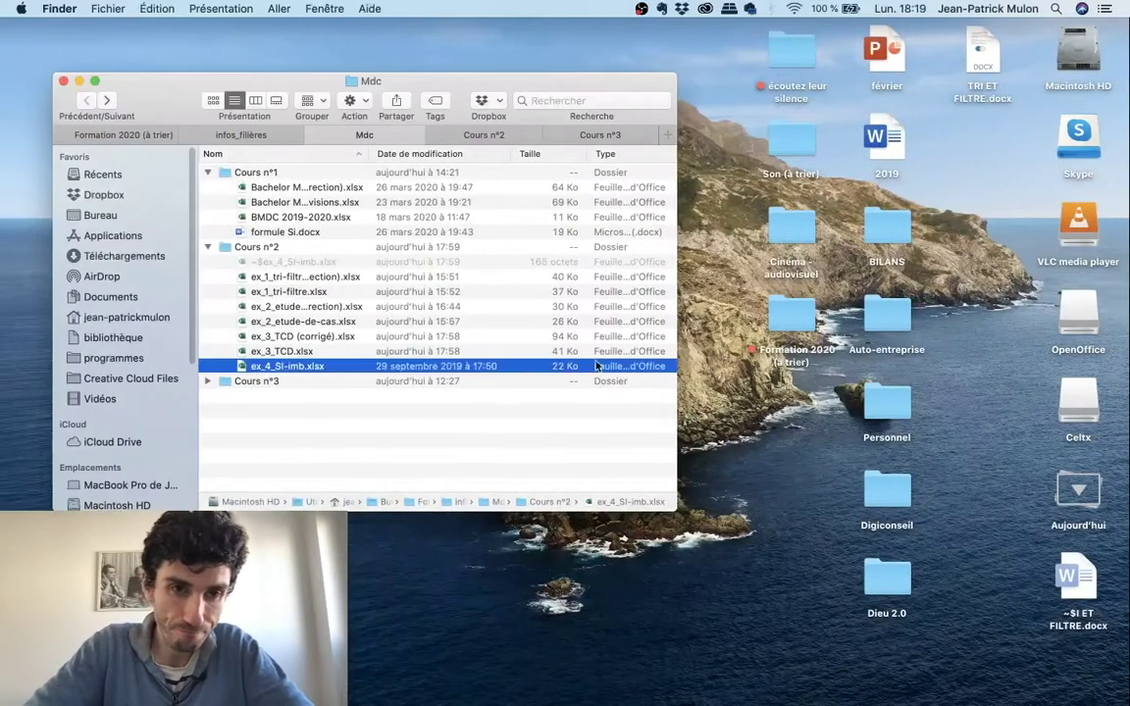
Step: Type the centred title 'Formule si imbriquée'
{"action": "scroll", "coordinate": [389, 272], "scroll_direction": "up", "scroll_amount": 5}
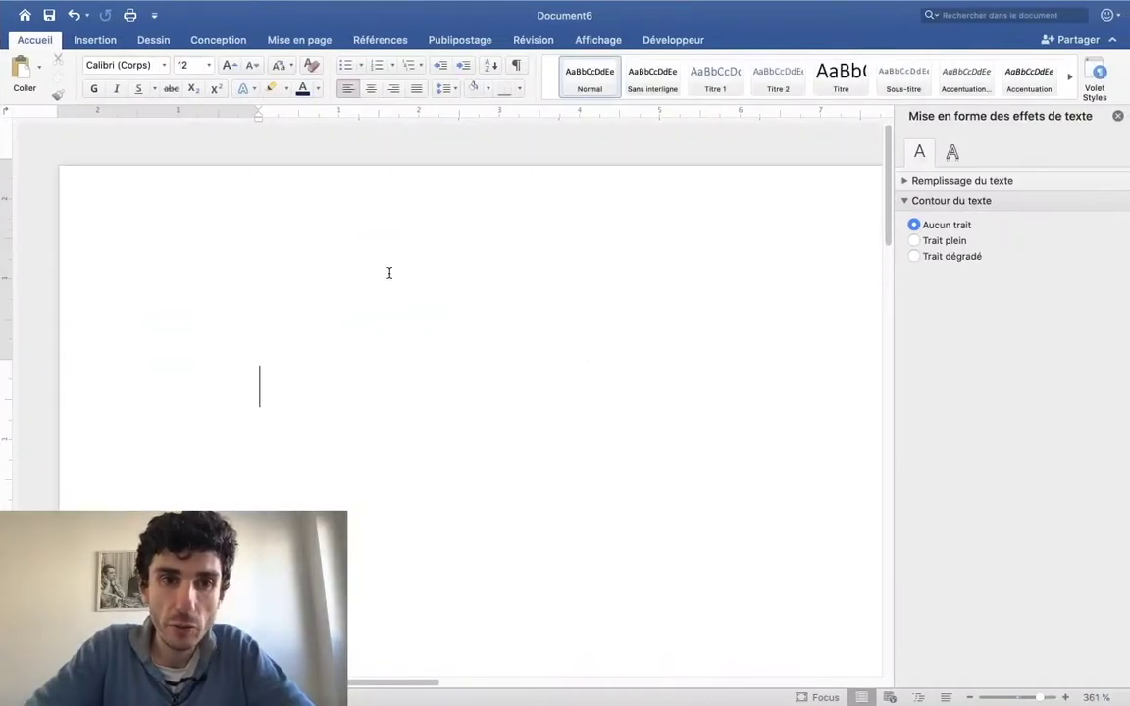
{"action": "type", "text": "Form"}
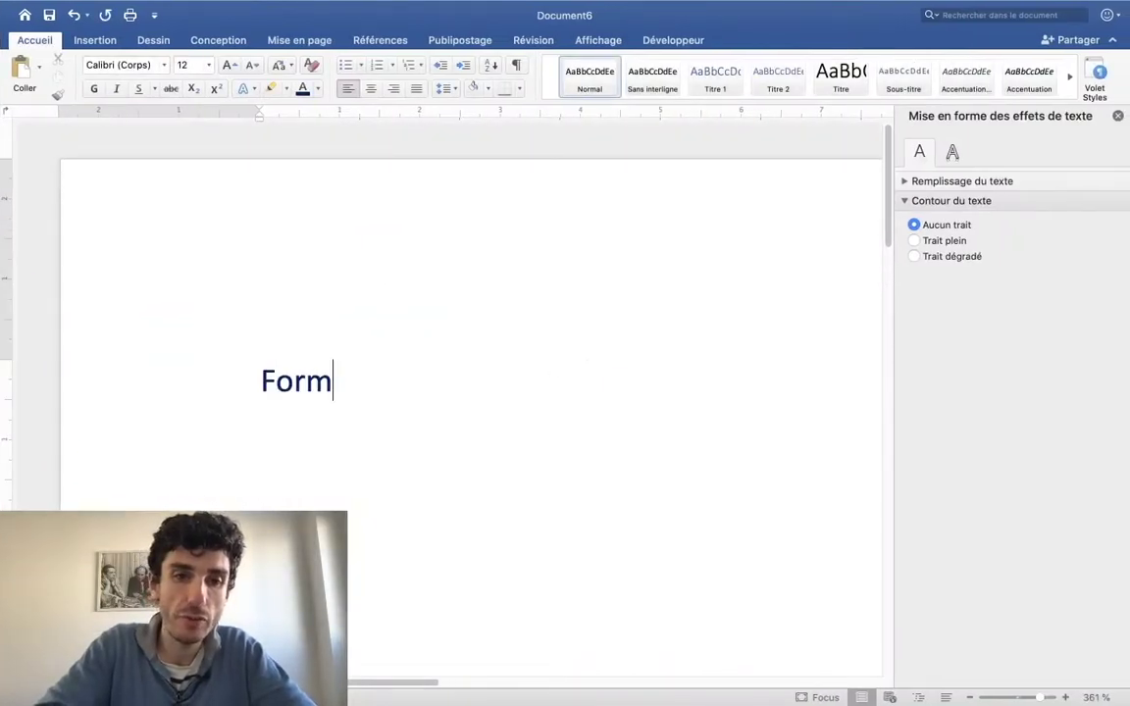
{"action": "type", "text": "ule si im"}
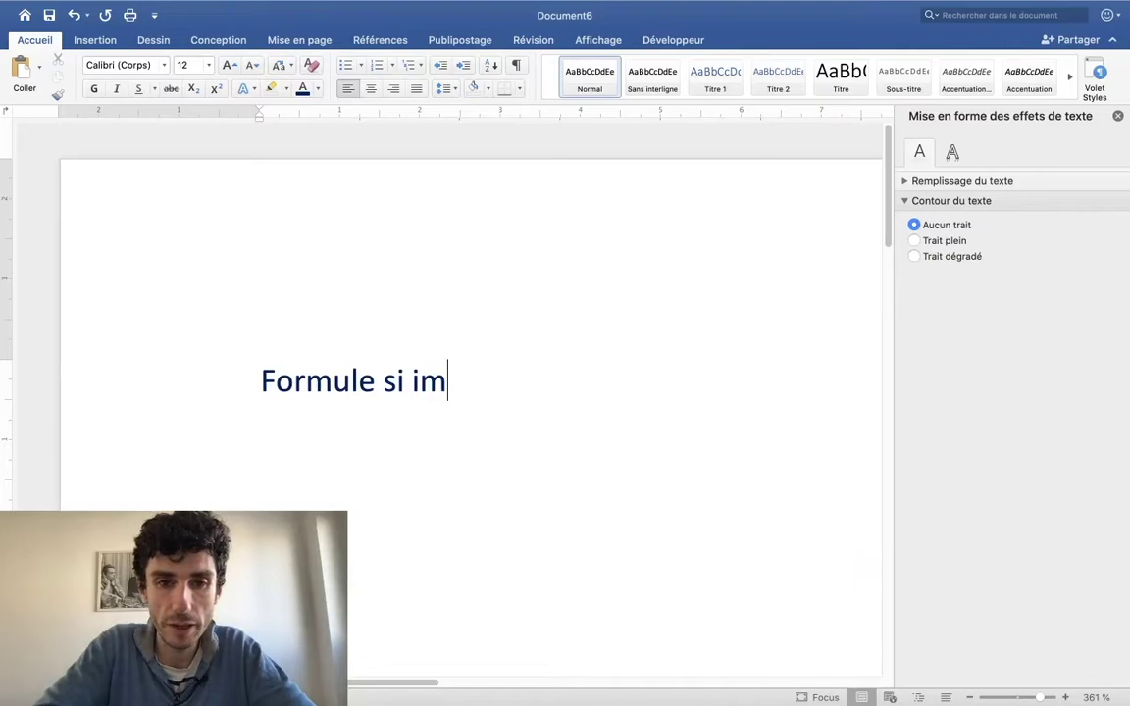
{"action": "type", "text": "briquée"}
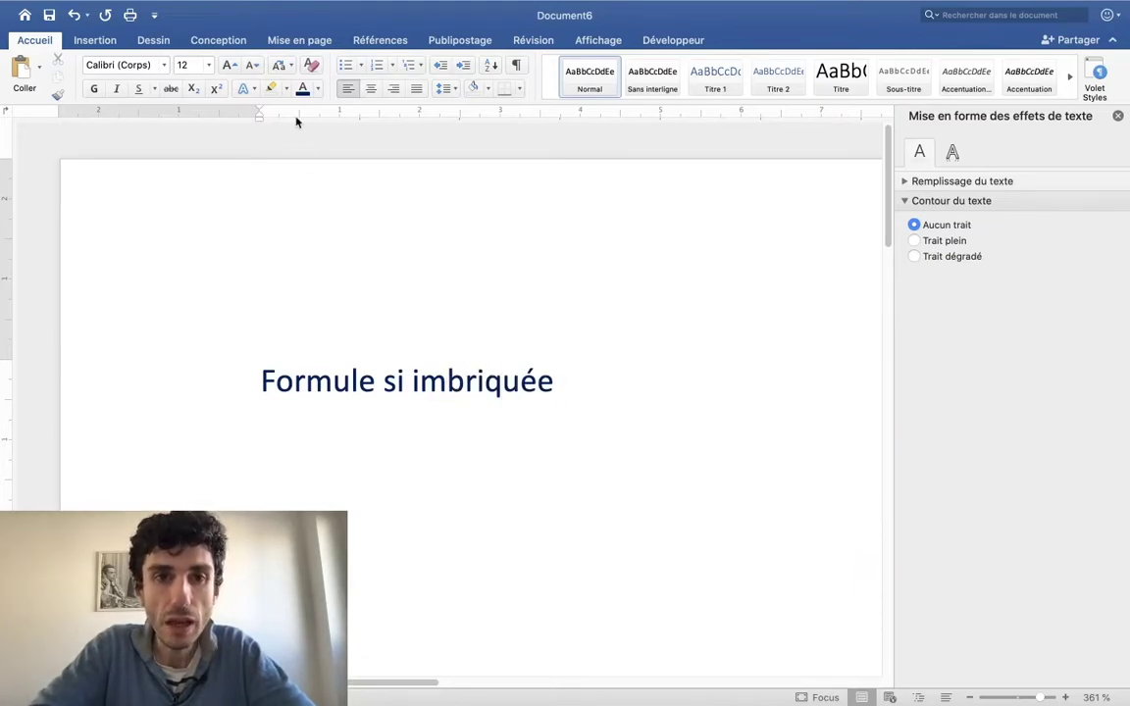
{"action": "left_click", "coordinate": [370, 89]}
{"action": "key", "text": "Return"}
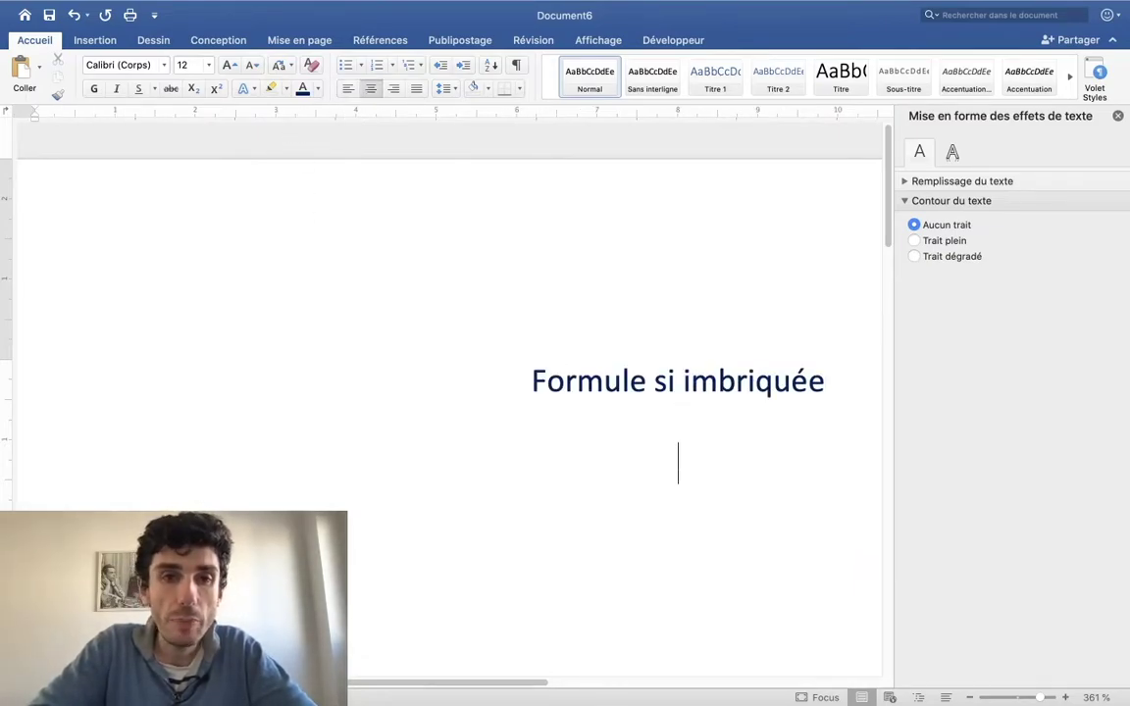
Step: Add left-aligned lines 'Structure formule si simple' and 'Condition initiale : si il fait beau'
{"action": "left_click", "coordinate": [349, 88]}
{"action": "type", "text": "Str"}
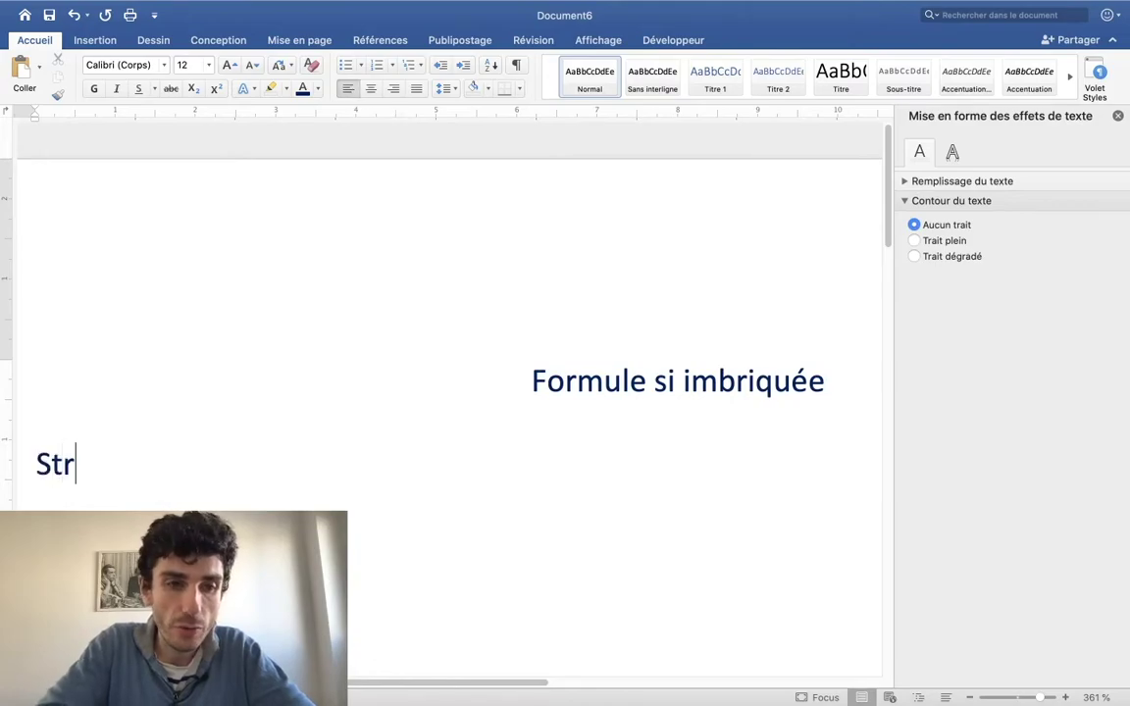
{"action": "type", "text": "ucture formule "}
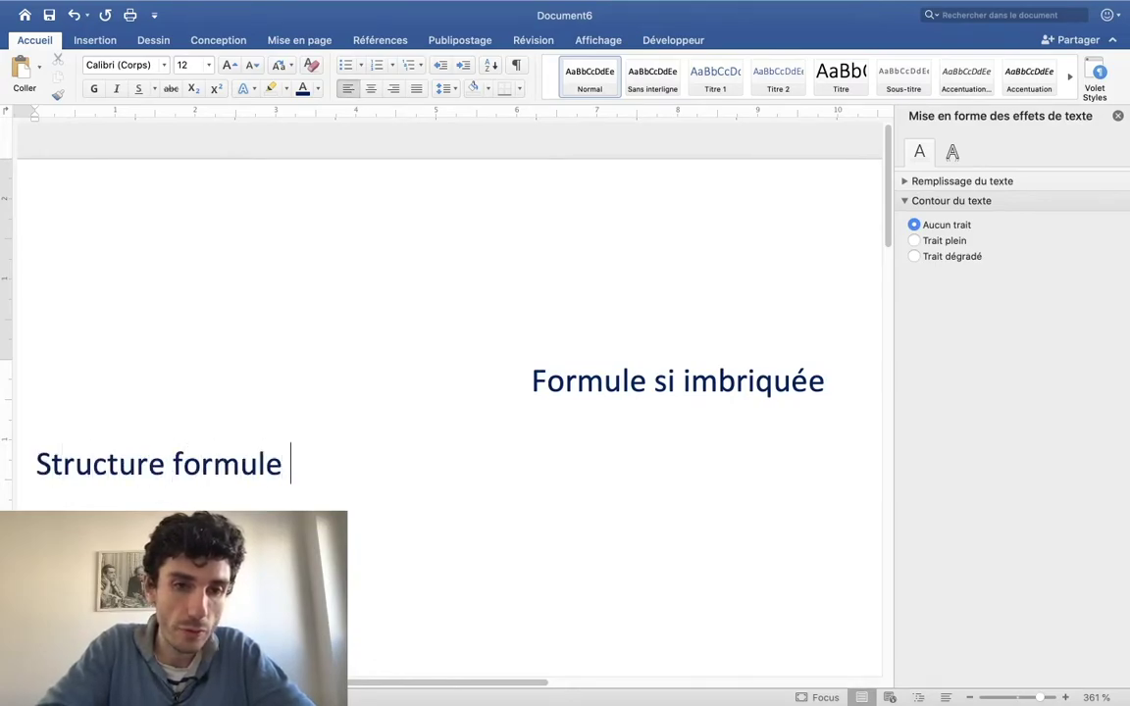
{"action": "type", "text": "si simpl"}
{"action": "key", "text": "Return"}
{"action": "type", "text": "Condition initiale :"}
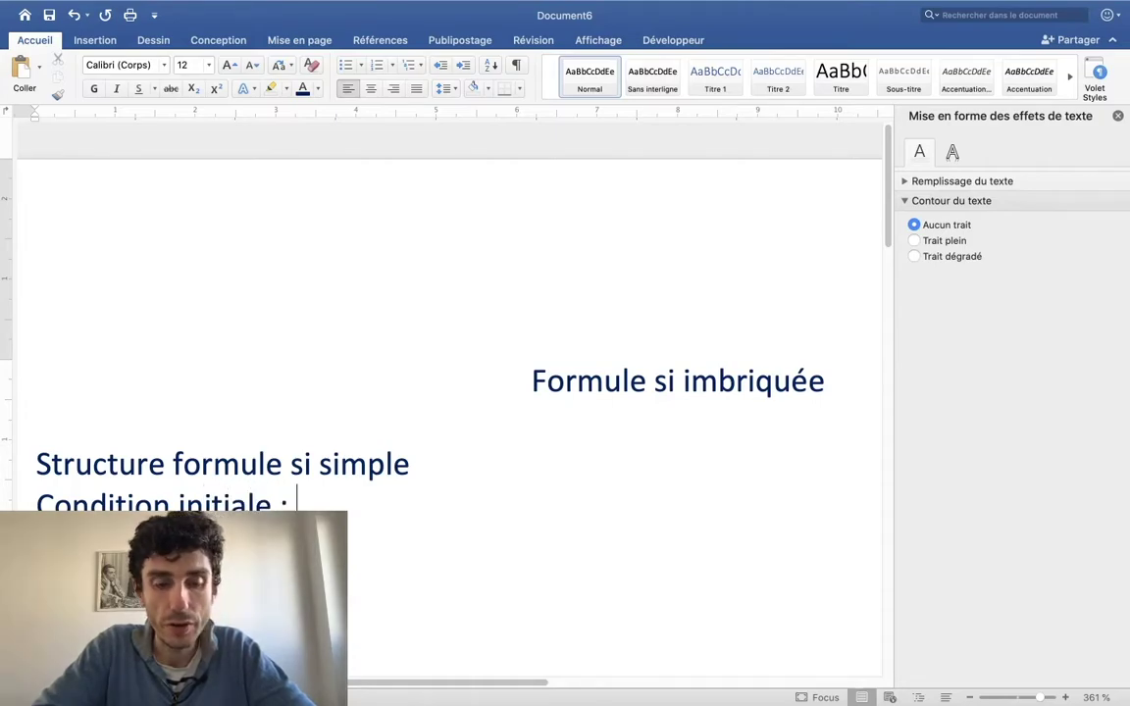
{"action": "type", "text": "si"}
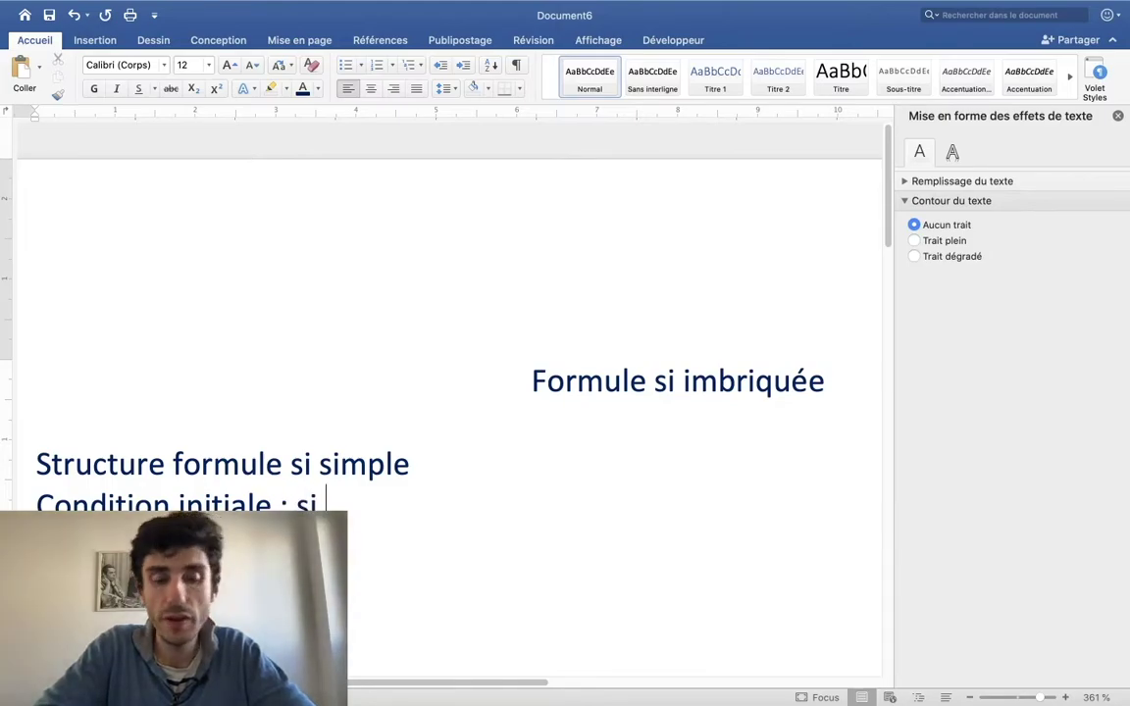
{"action": "type", "text": " il dait"}
{"action": "key", "text": "BackSpace"}
{"action": "key", "text": "BackSpace"}
{"action": "key", "text": "BackSpace"}
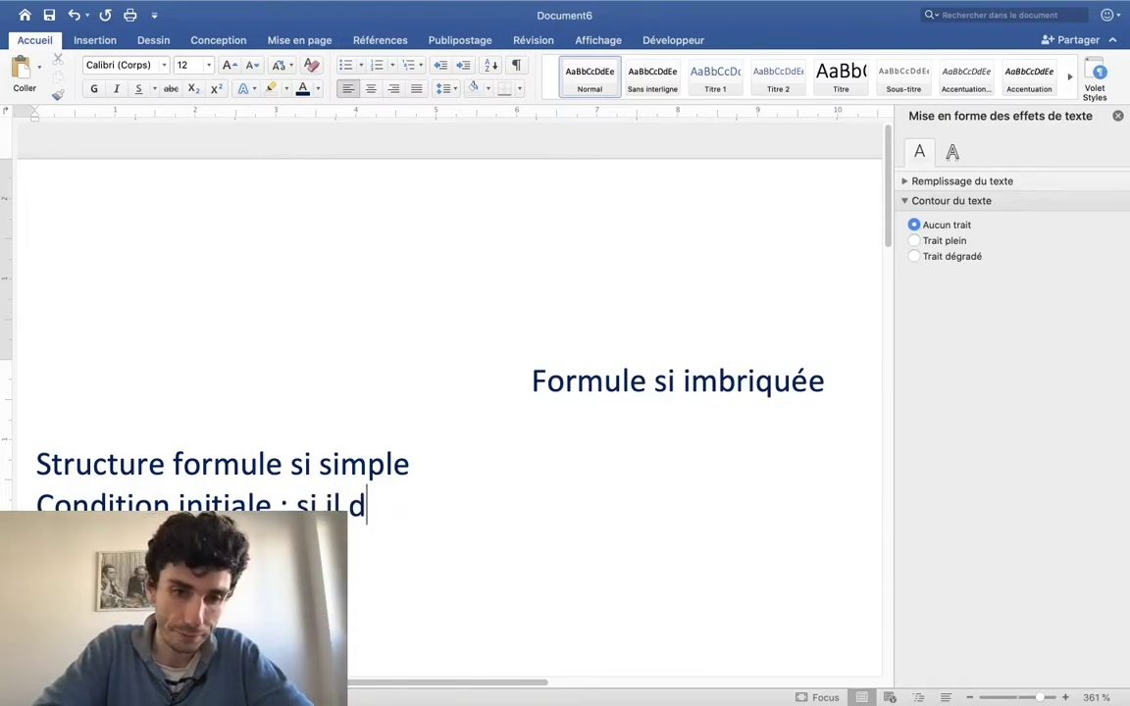
{"action": "key", "text": "BackSpace"}
{"action": "type", "text": "fa"}
{"action": "key", "text": "BackSpace"}
{"action": "key", "text": "BackSpace"}
{"action": "type", "text": "fait"}
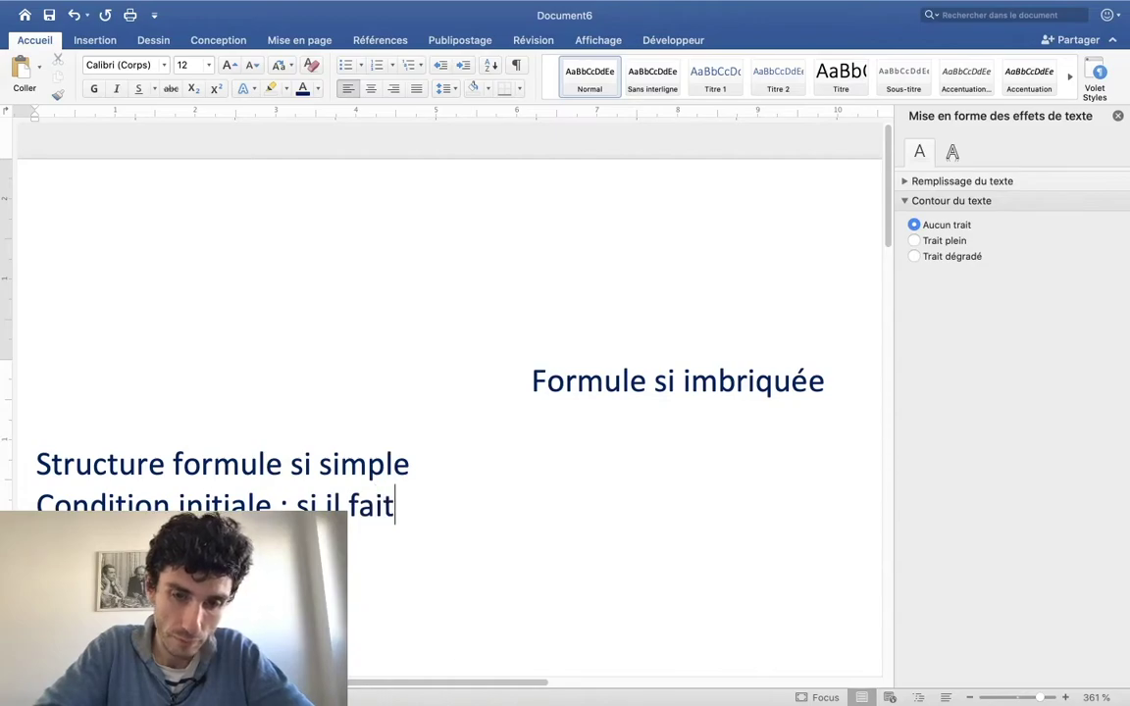
{"action": "type", "text": "t beau"}
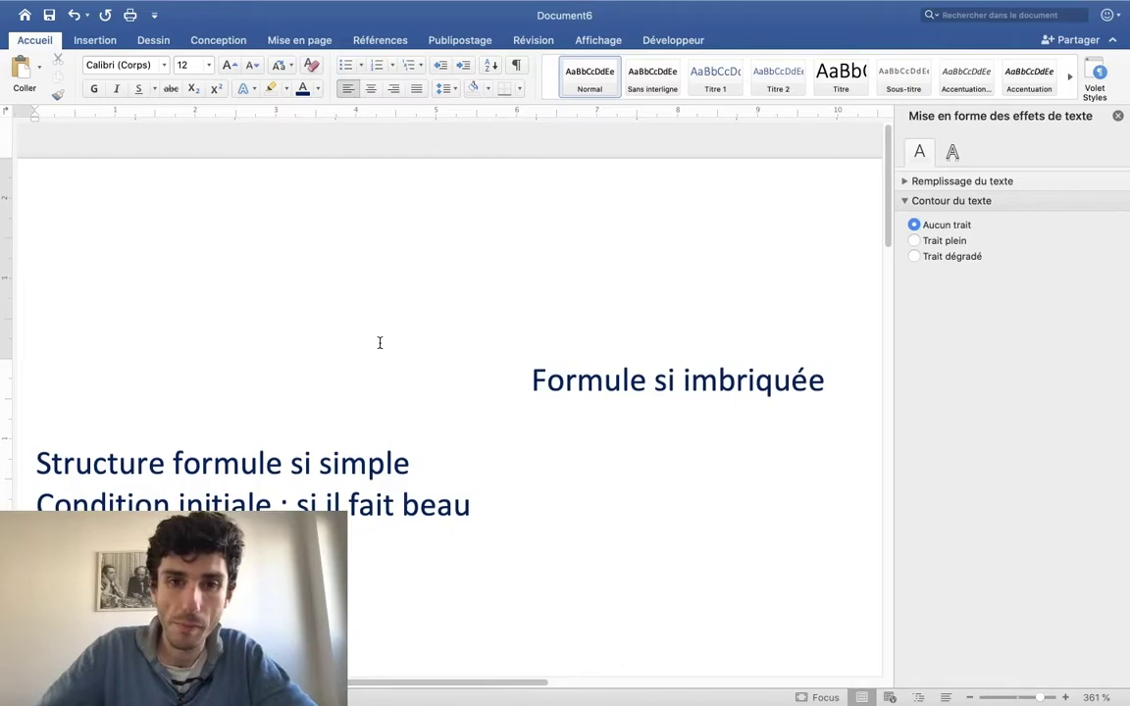
Step: Add the line 'Conséquence : Alors je vais à la piscine'
{"action": "key", "text": "Return"}
{"action": "type", "text": "Conséquence : A"}
{"action": "scroll", "coordinate": [388, 355], "scroll_direction": "down", "scroll_amount": 1}
{"action": "scroll", "coordinate": [388, 353], "scroll_direction": "down", "scroll_amount": 4}
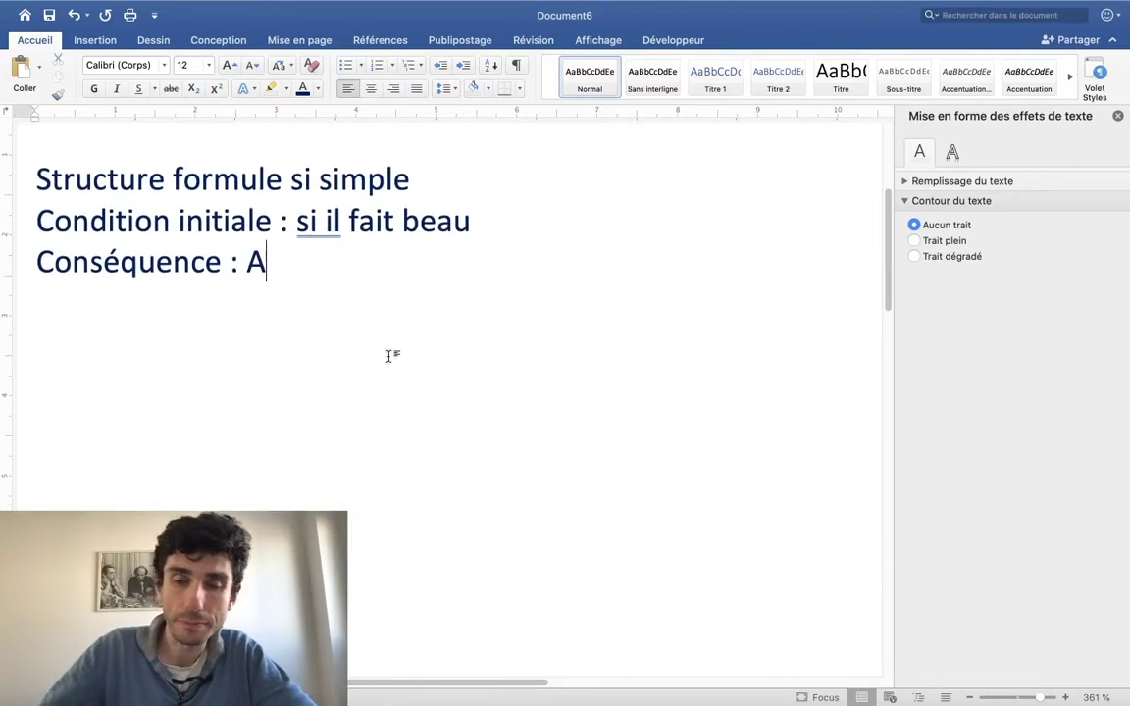
{"action": "type", "text": "lors he"}
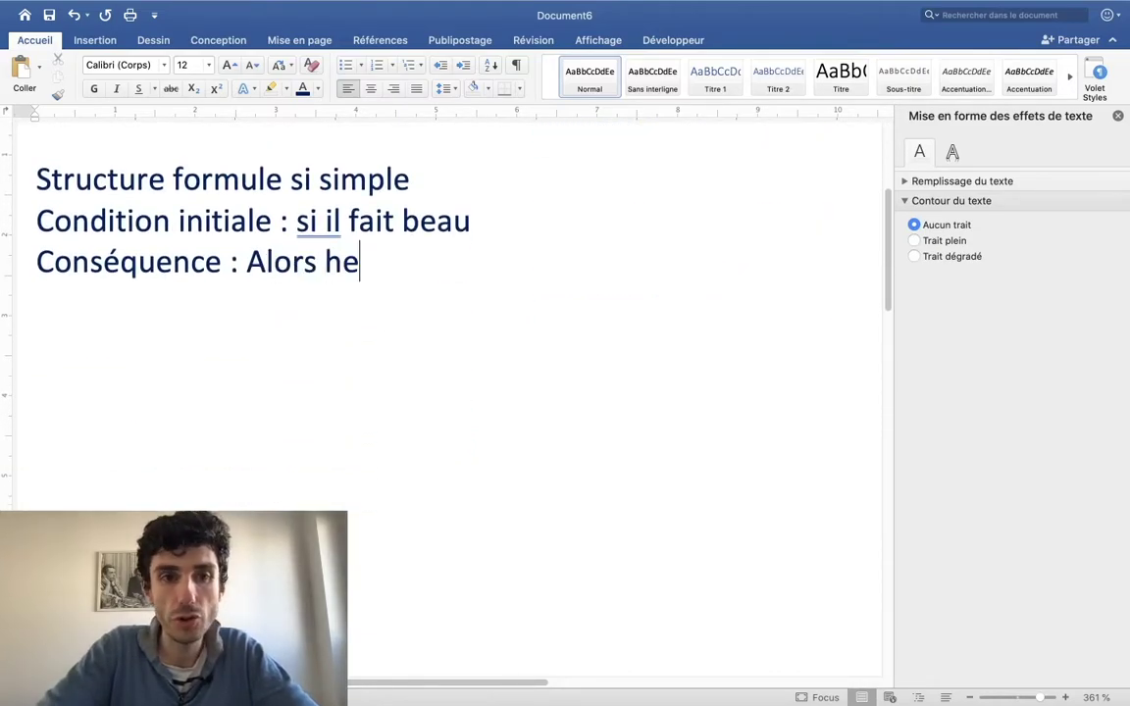
{"action": "key", "text": "BackSpace"}
{"action": "key", "text": "BackSpace"}
{"action": "type", "text": "je vais à la "}
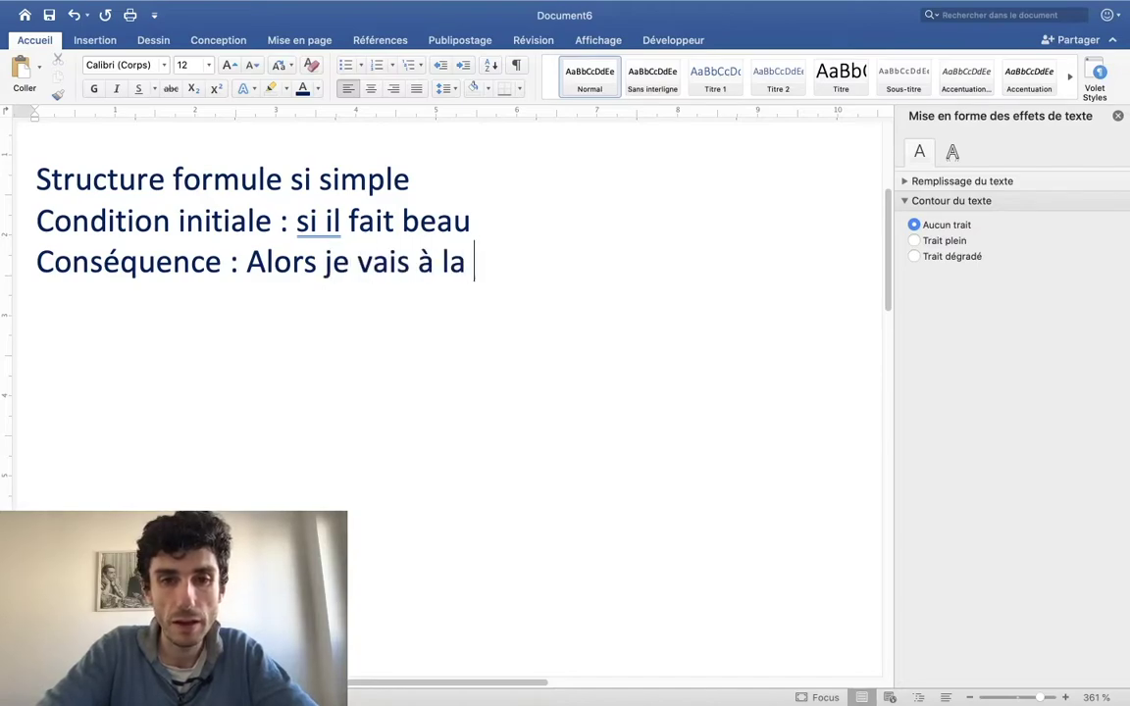
{"action": "type", "text": "piscne"}
{"action": "key", "text": "BackSpace"}
{"action": "key", "text": "BackSpace"}
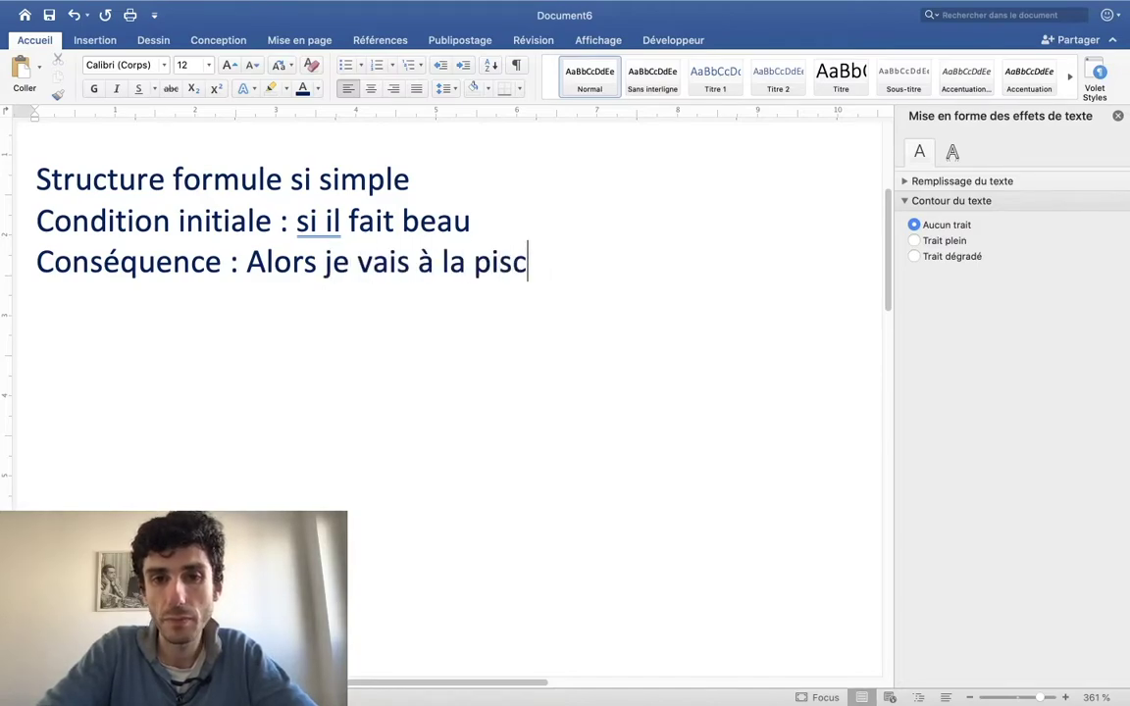
{"action": "type", "text": "nie"}
{"action": "key", "text": "Return"}
{"action": "key", "text": "BackSpace"}
{"action": "key", "text": "BackSpace"}
{"action": "type", "text": "ne"}
Step: Add the line 'Alternative : Sinon je reste chez moi'
{"action": "key", "text": "Return"}
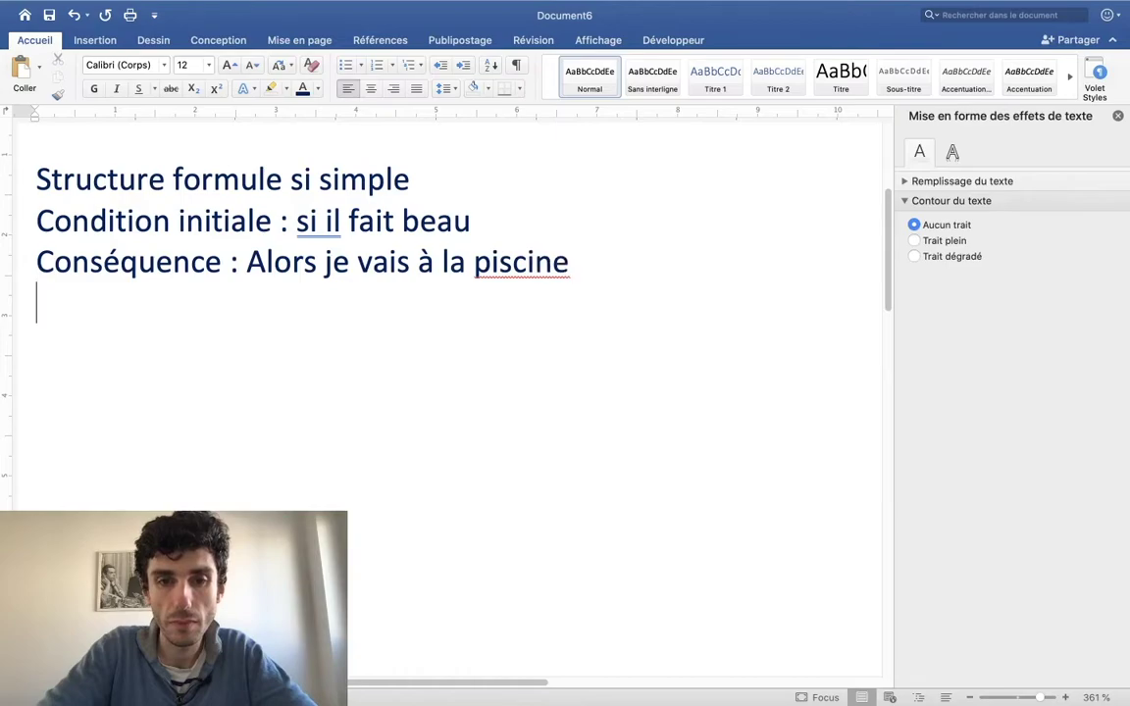
{"action": "type", "text": "Altr"}
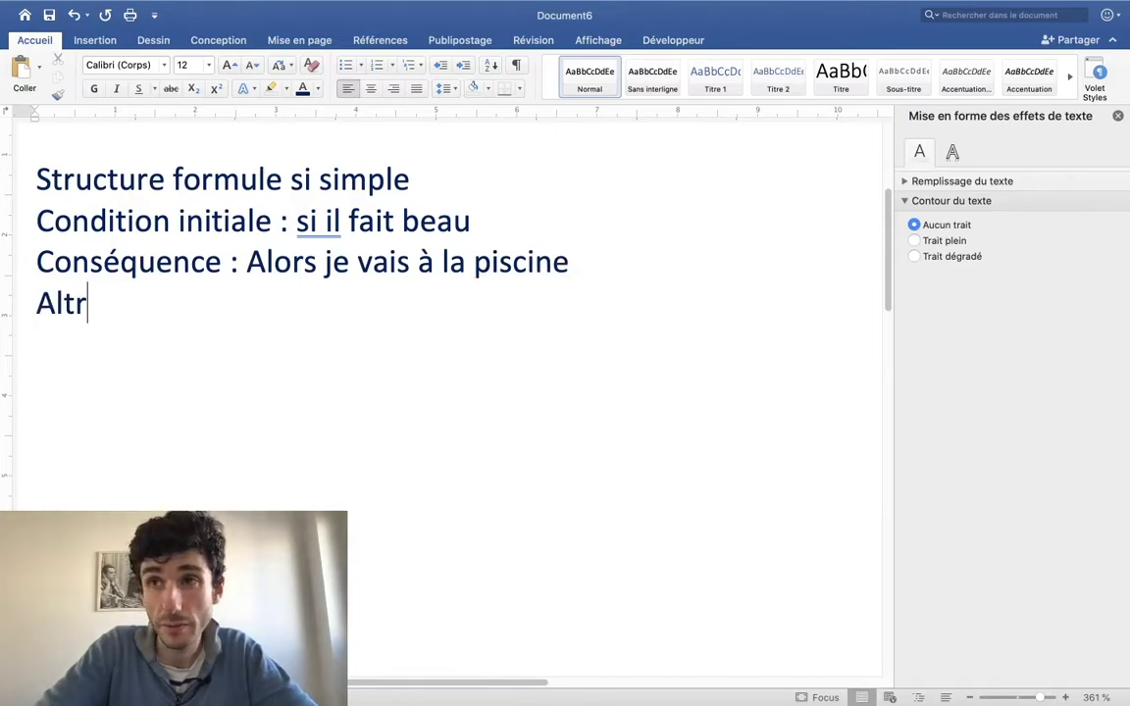
{"action": "key", "text": "BackSpace"}
{"action": "key", "text": "BackSpace"}
{"action": "key", "text": "BackSpace"}
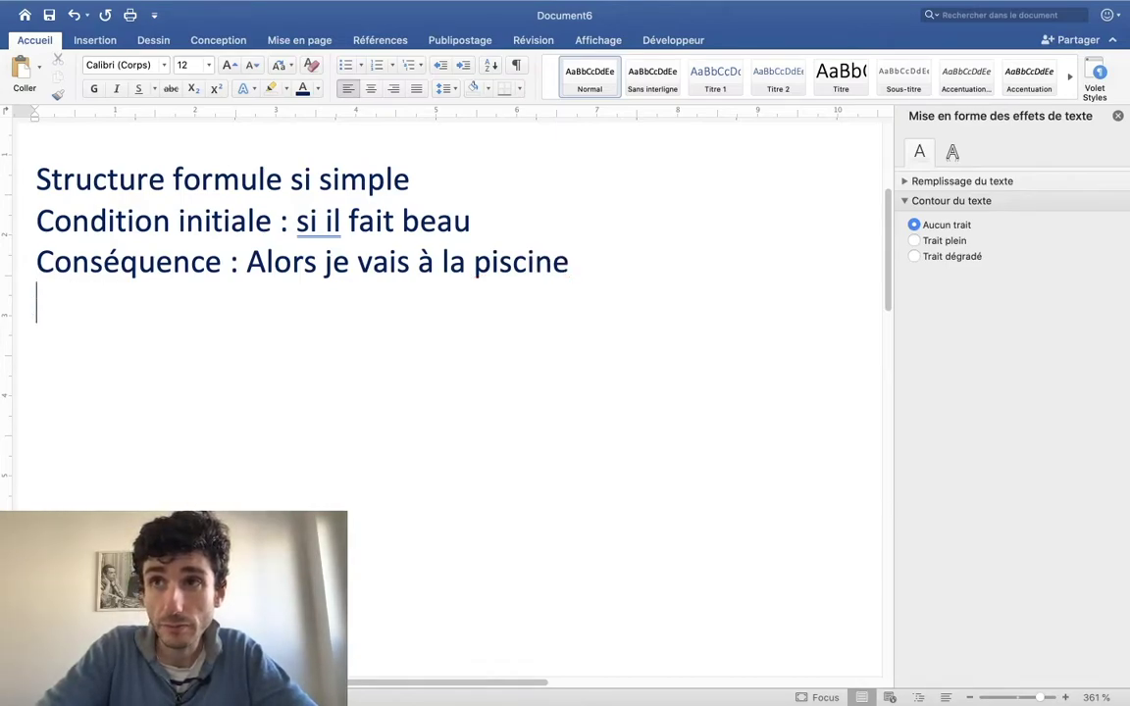
{"action": "type", "text": "lte"}
{"action": "key", "text": "BackSpace"}
{"action": "key", "text": "BackSpace"}
{"action": "key", "text": "BackSpace"}
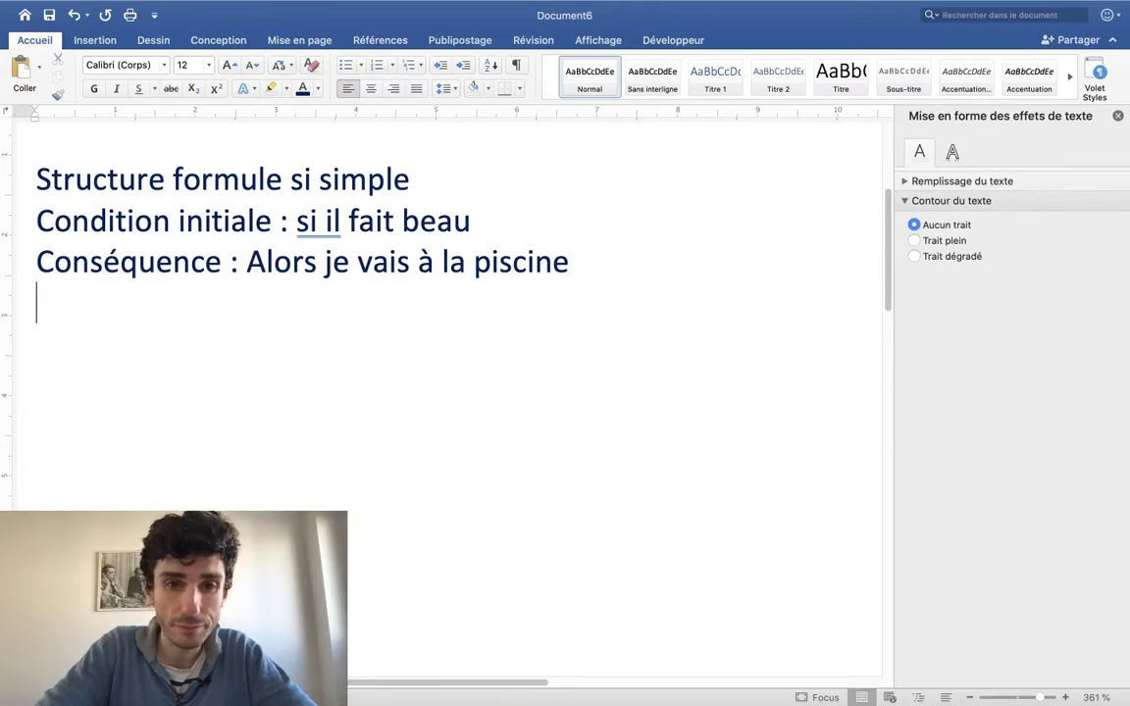
{"action": "type", "text": "Altern"}
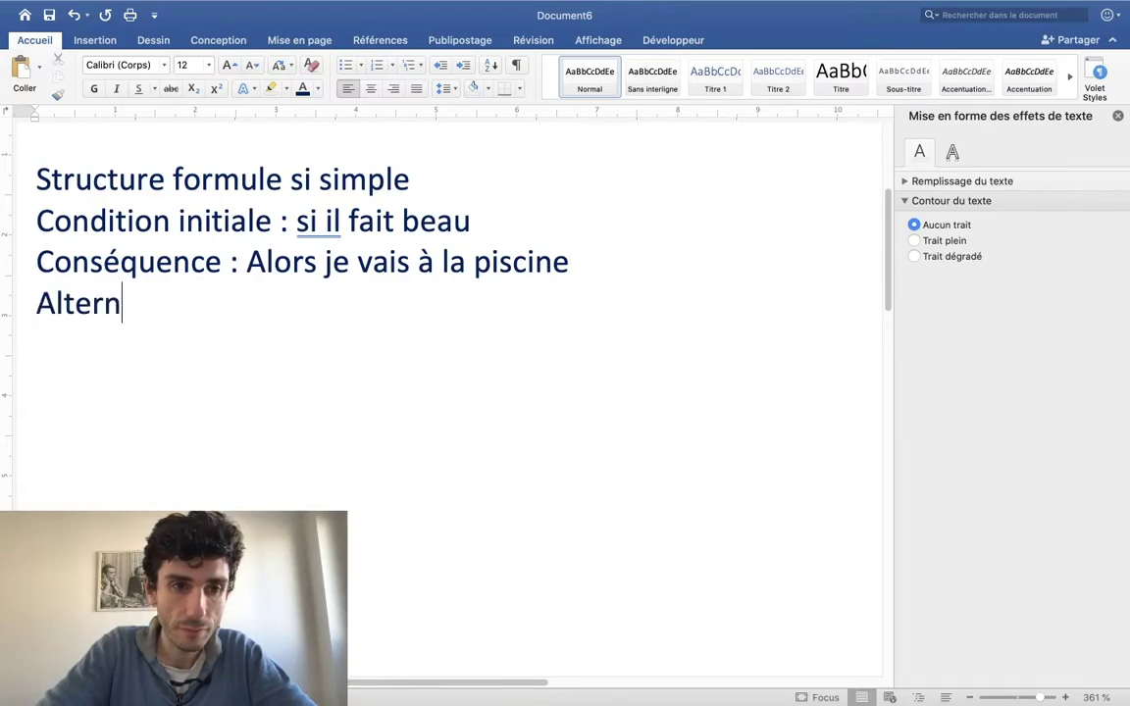
{"action": "type", "text": "ative : Sin"}
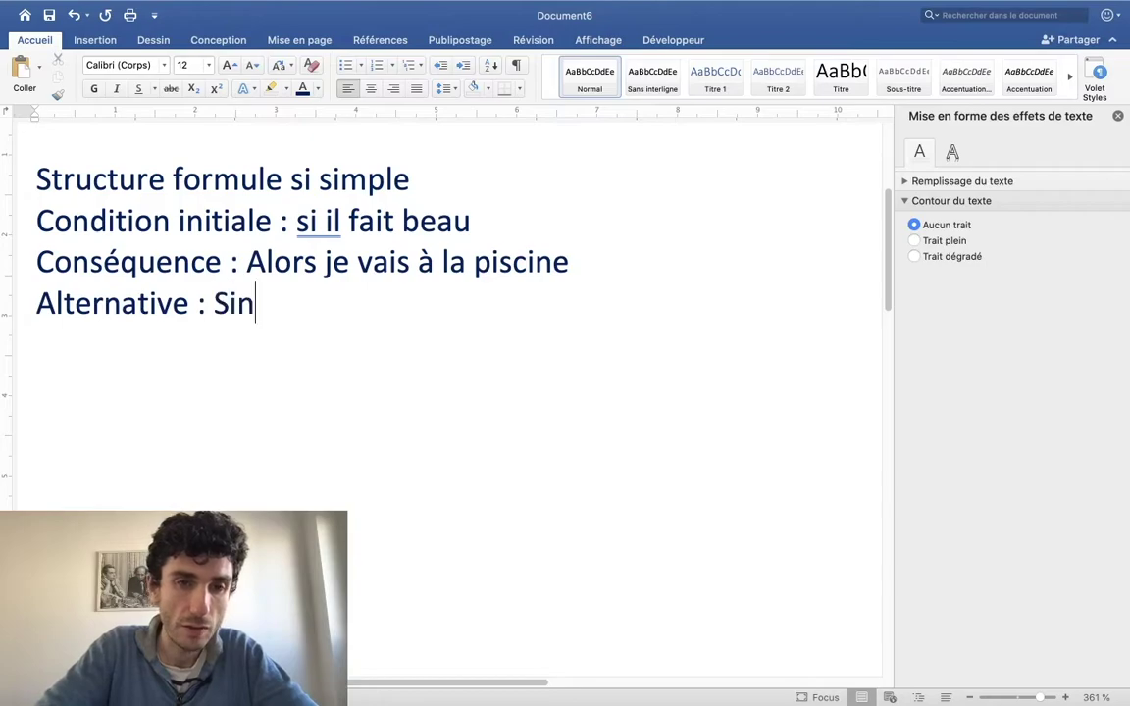
{"action": "type", "text": "on je rex"}
{"action": "key", "text": "BackSpace"}
{"action": "type", "text": "srte"}
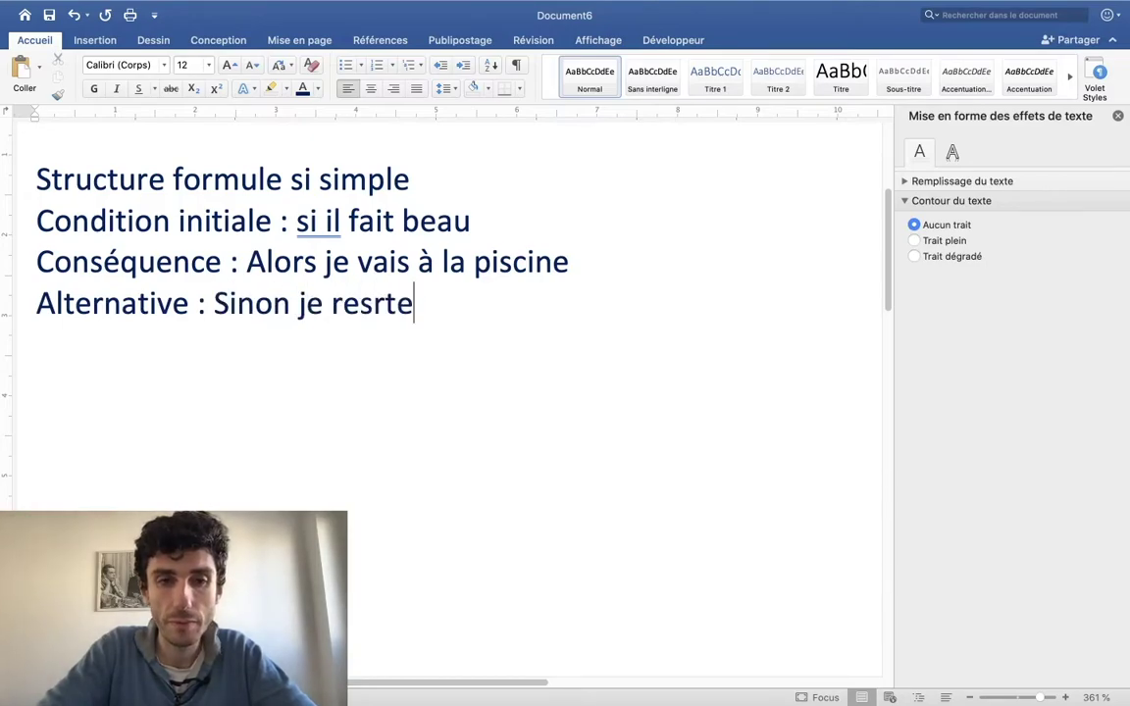
{"action": "type", "text": " che"}
{"action": "key", "text": "BackSpace"}
{"action": "key", "text": "BackSpace"}
{"action": "key", "text": "BackSpace"}
{"action": "key", "text": "BackSpace"}
{"action": "key", "text": "BackSpace"}
{"action": "key", "text": "BackSpace"}
{"action": "key", "text": "BackSpace"}
{"action": "type", "text": "te"}
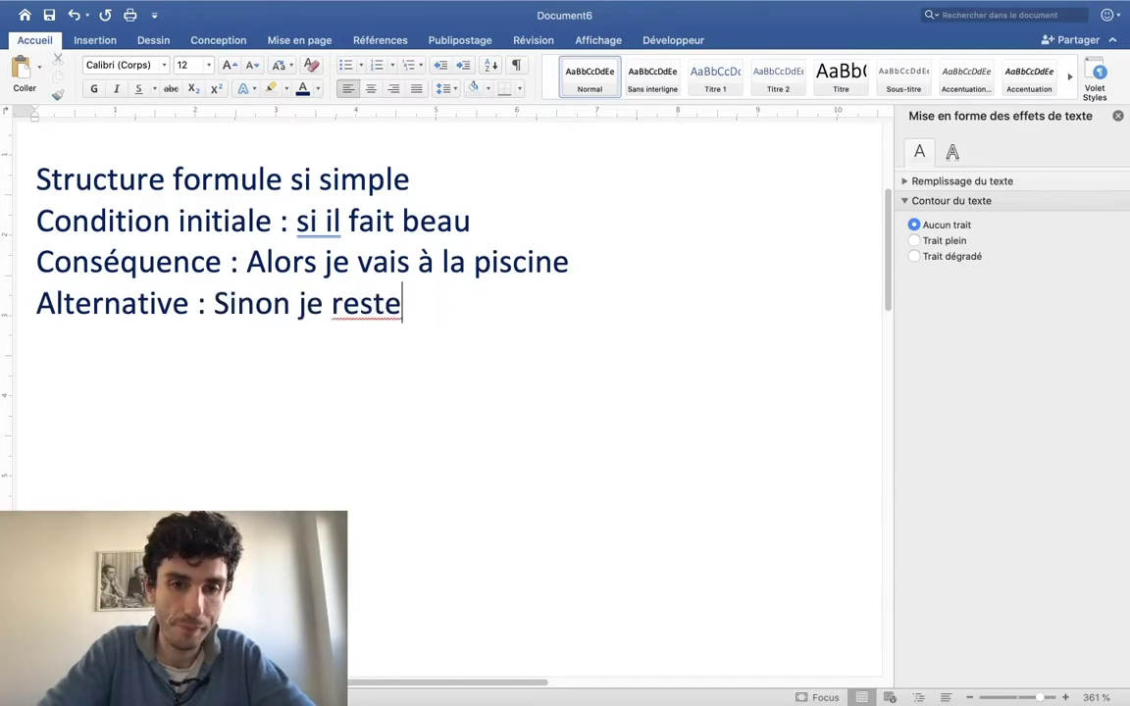
{"action": "type", "text": " chez moi"}
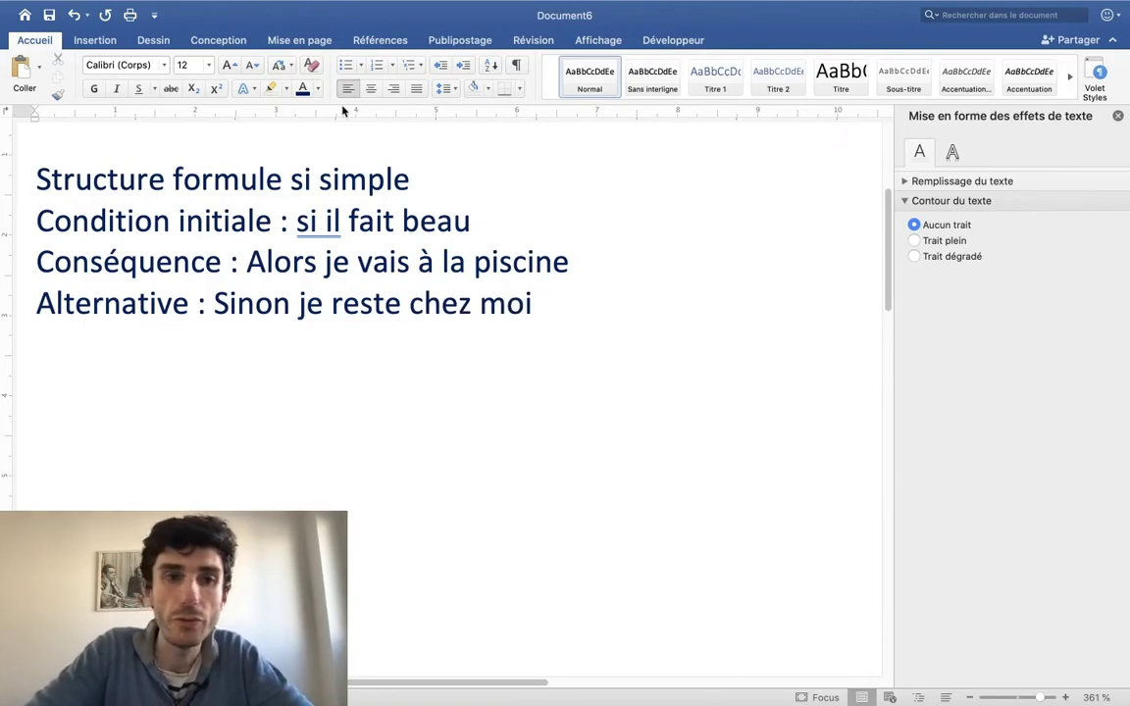
Step: Make 'Structure formule si simple' italic and underlined, then return to the end of the Alternative line
{"action": "mouse_move", "coordinate": [422, 182]}
{"action": "left_mouse_down"}
{"action": "mouse_move", "coordinate": [45, 218]}
{"action": "mouse_move", "coordinate": [41, 196]}
{"action": "left_mouse_up"}
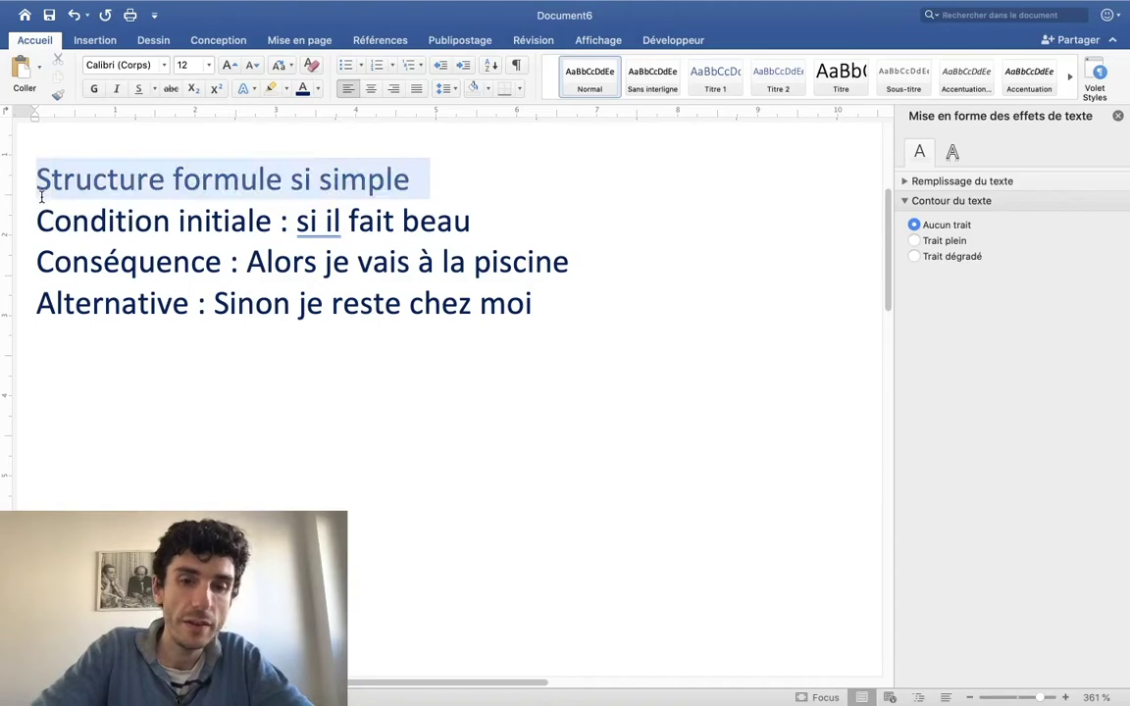
{"action": "key", "text": "super+i"}
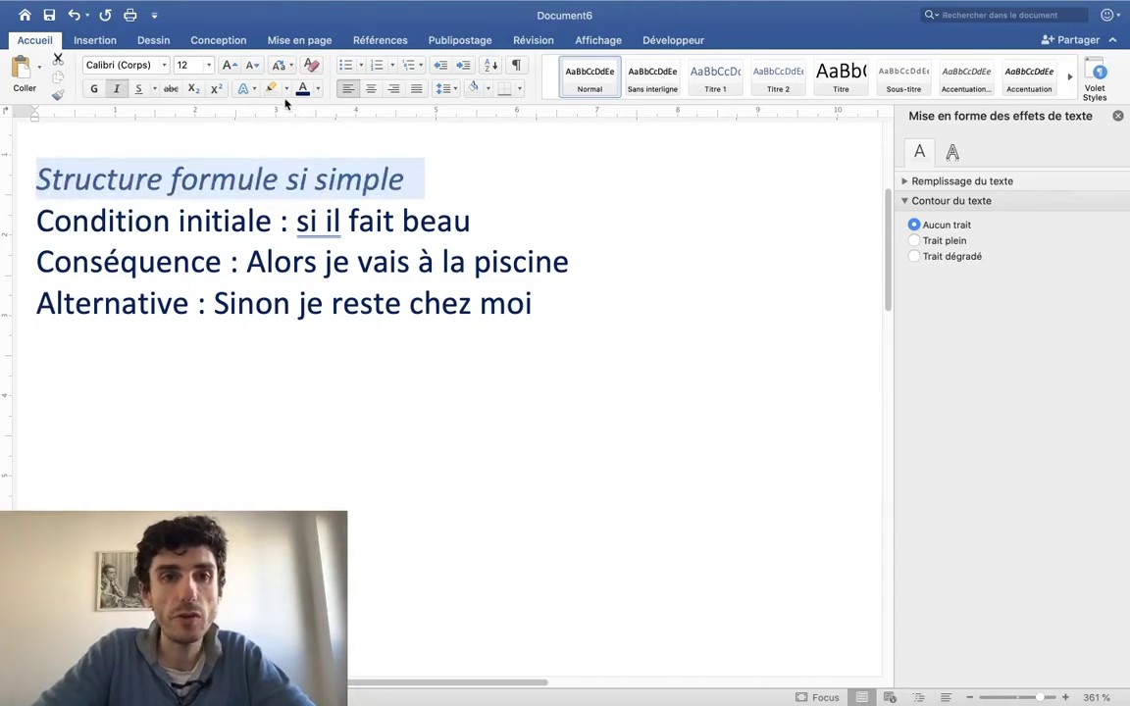
{"action": "left_click", "coordinate": [137, 89]}
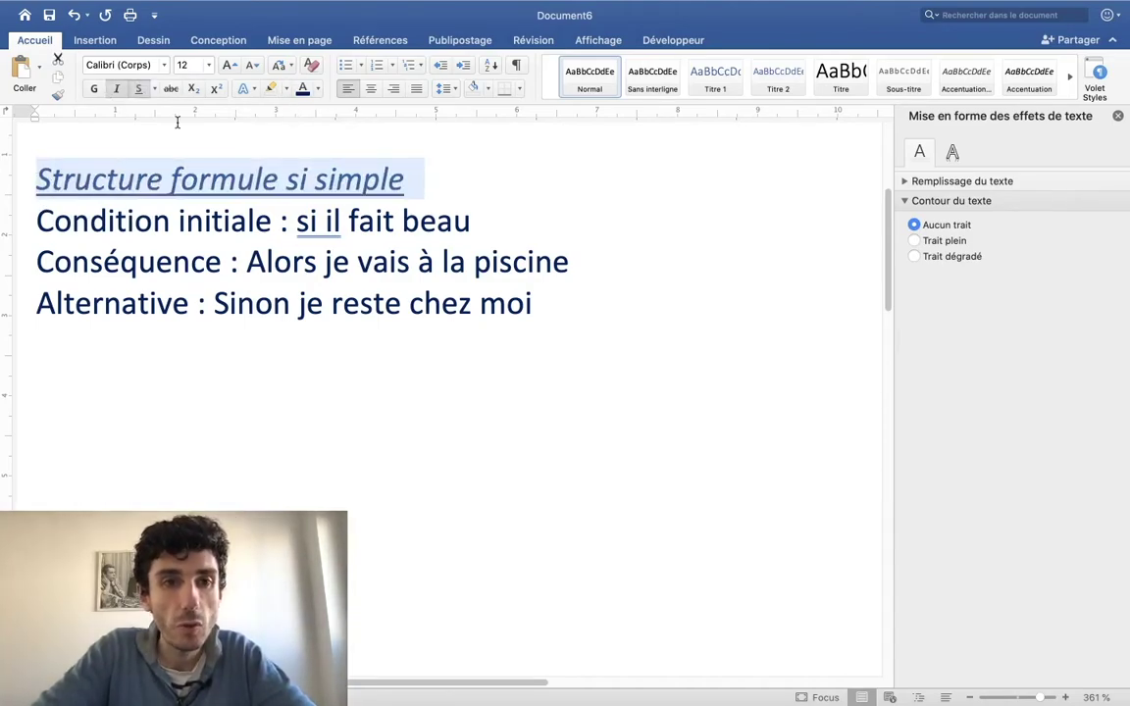
{"action": "left_click", "coordinate": [677, 138]}
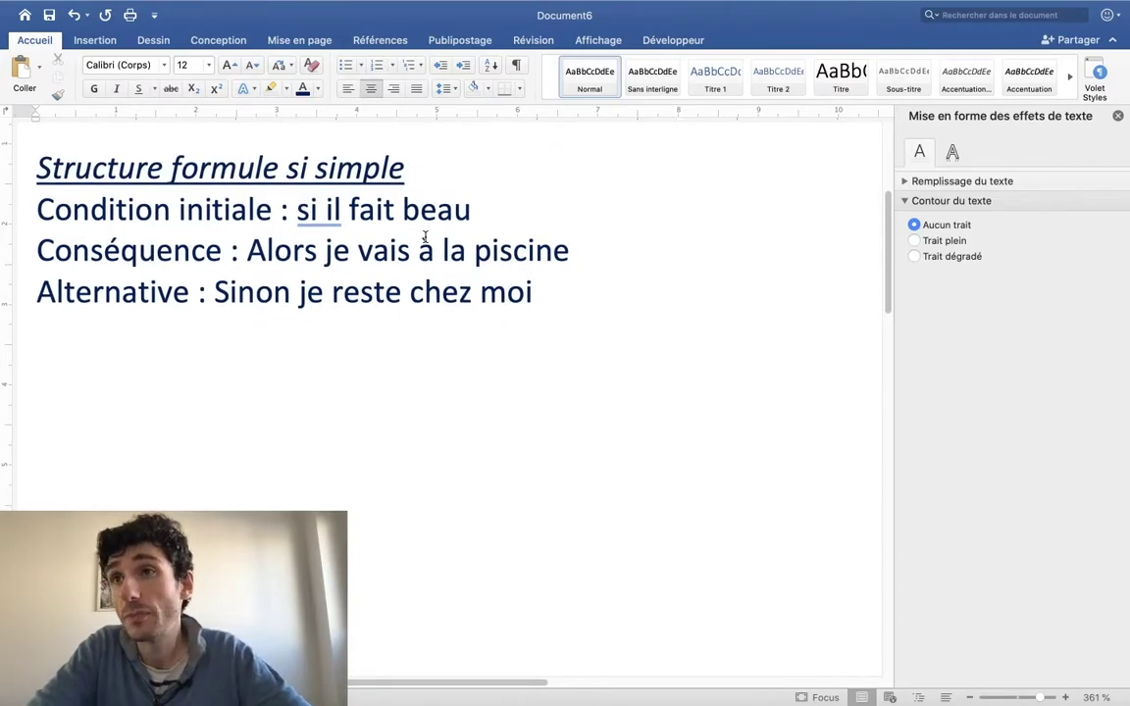
{"action": "scroll", "coordinate": [424, 236], "scroll_direction": "down", "scroll_amount": 1}
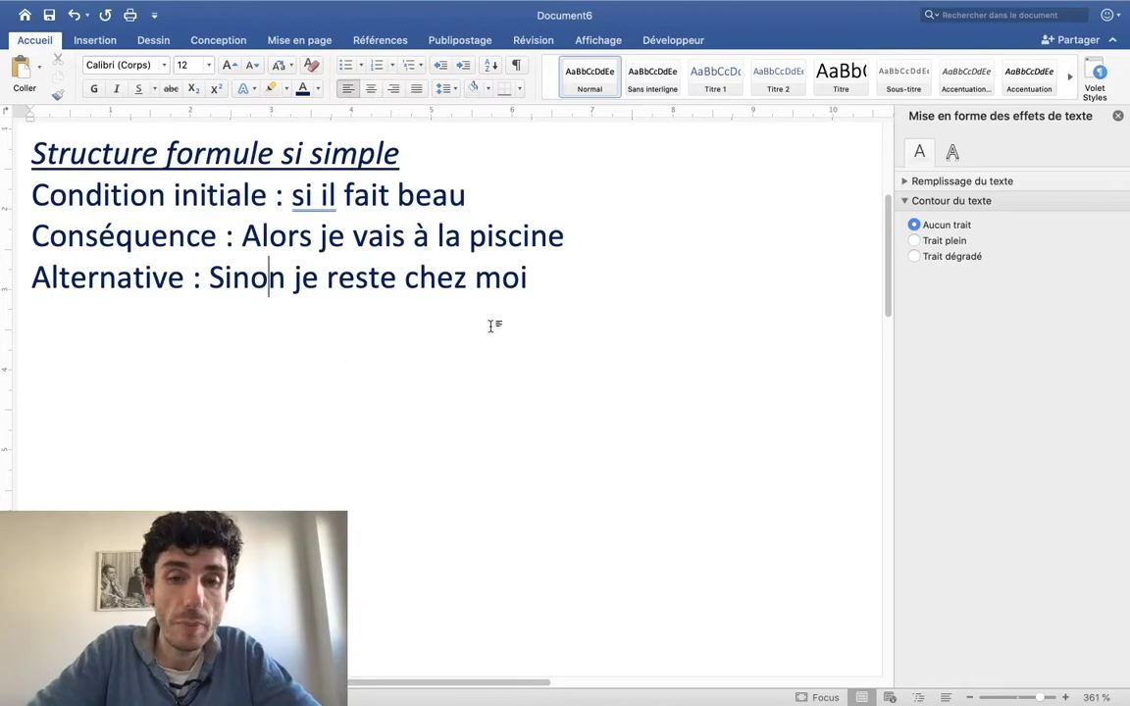
{"action": "left_click", "coordinate": [544, 301]}
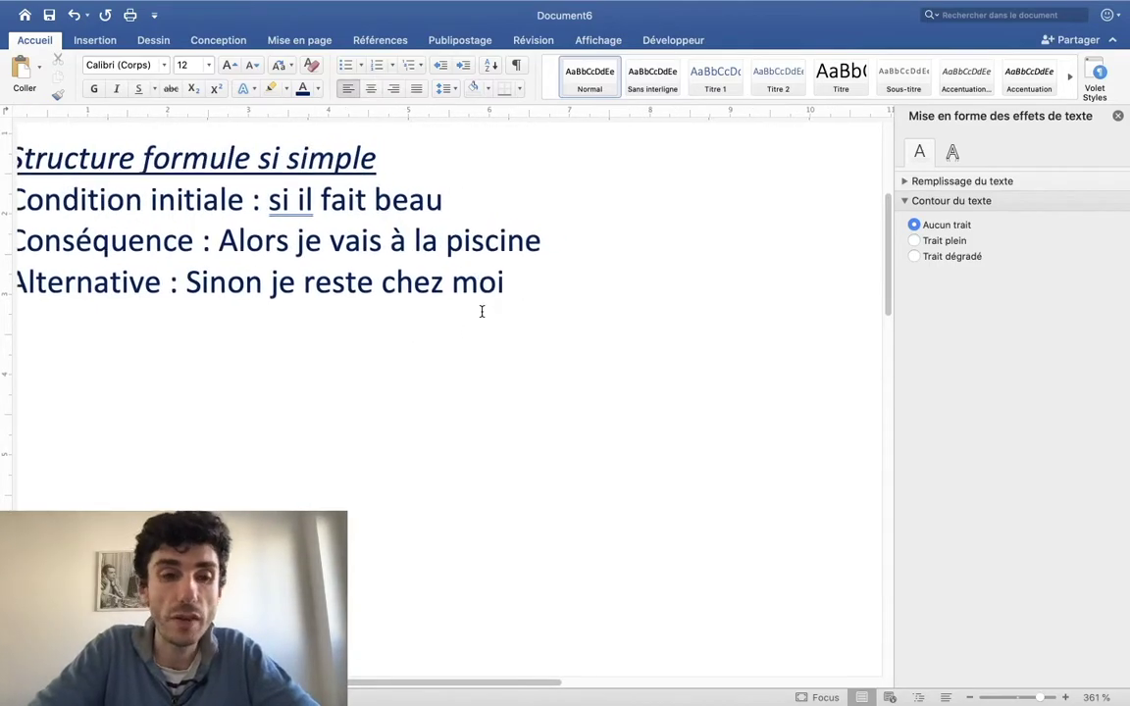
Step: Type the formula line '= SI (CI ; Consq ; Alt)'
{"action": "scroll", "coordinate": [456, 322], "scroll_direction": "left", "scroll_amount": 3}
{"action": "type", "text": "= si"}
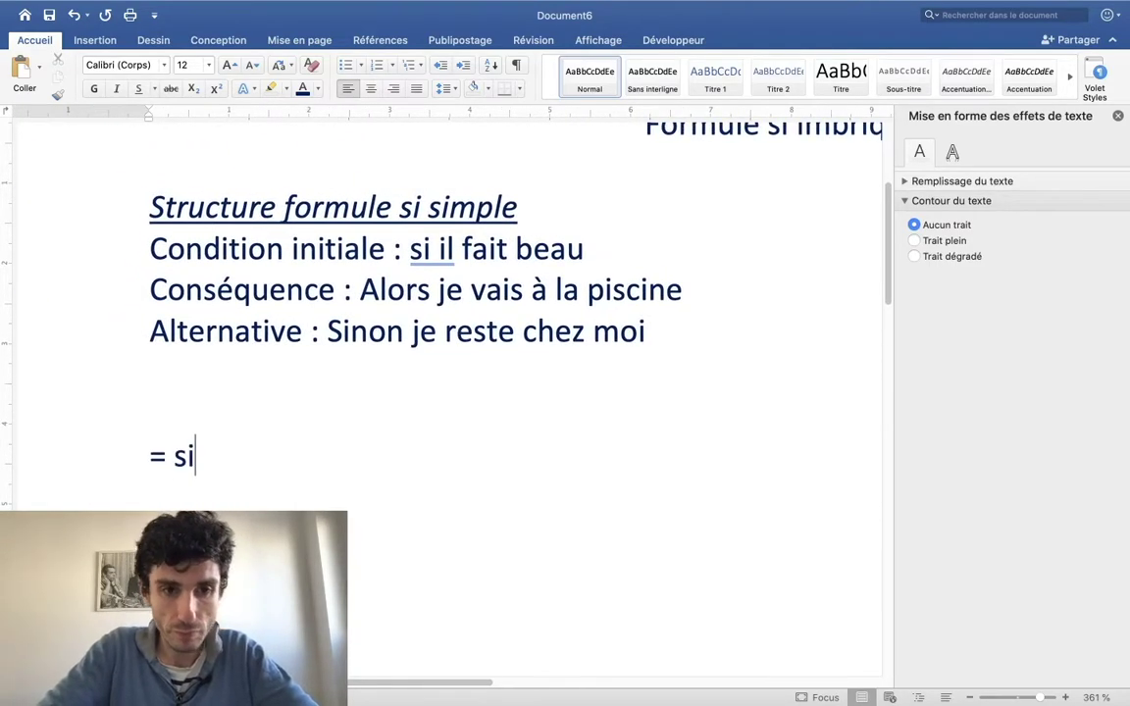
{"action": "key", "text": "BackSpace"}
{"action": "key", "text": "BackSpace"}
{"action": "type", "text": "SIO"}
{"action": "key", "text": "BackSpace"}
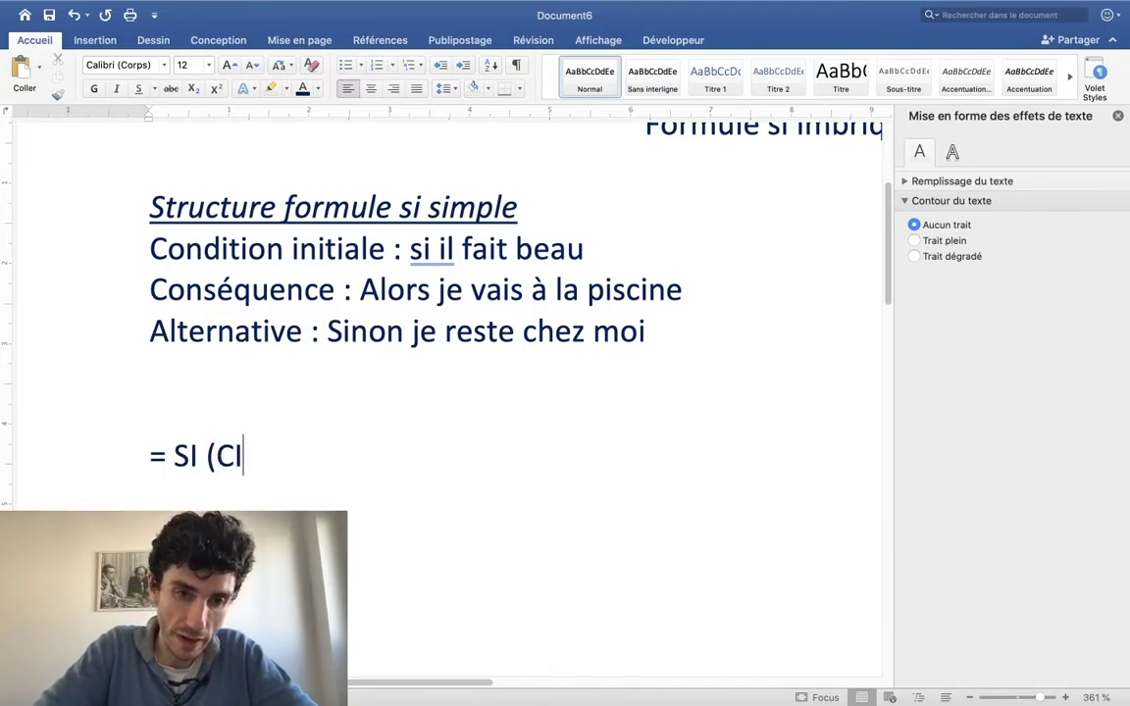
{"action": "type", "text": "; Cons"}
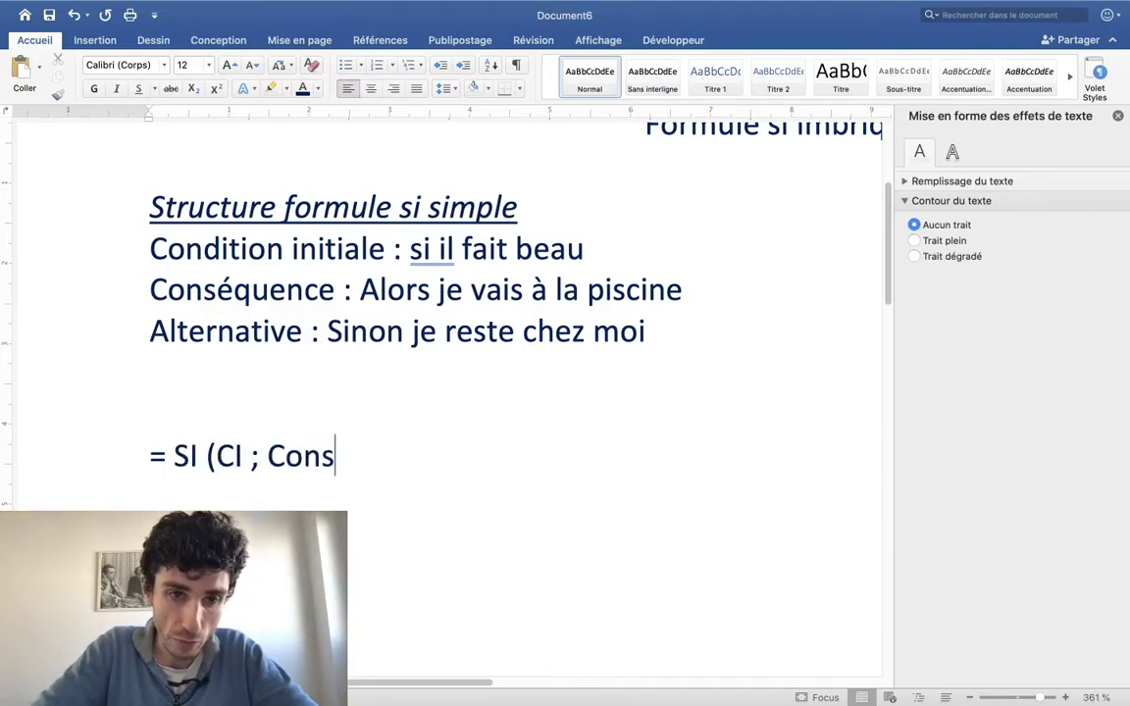
{"action": "type", "text": "q ; A"}
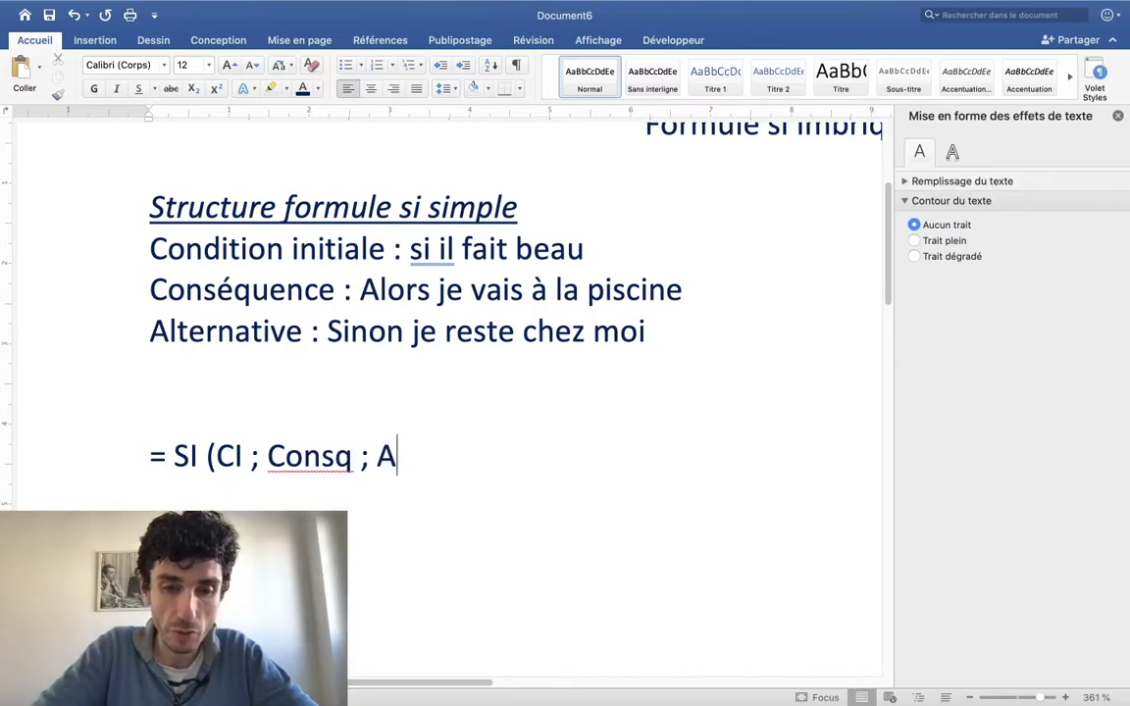
{"action": "type", "text": "lt)"}
{"action": "key", "text": "BackSpace"}
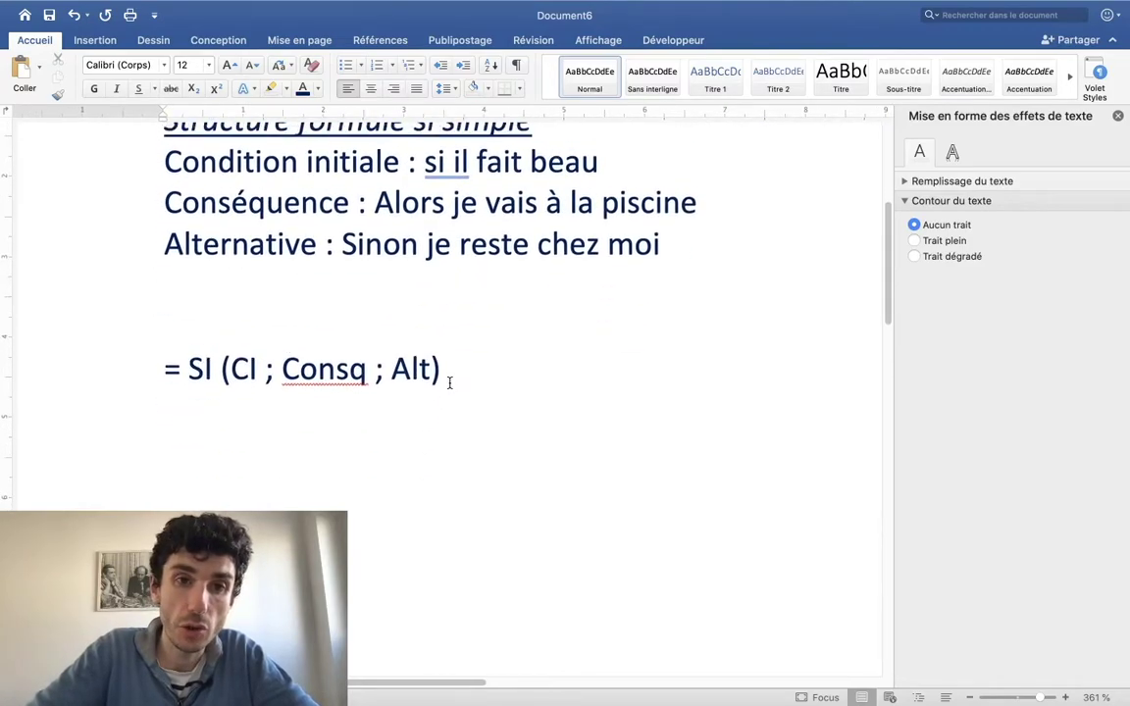
{"action": "scroll", "coordinate": [446, 380], "scroll_direction": "up", "scroll_amount": 3}
{"action": "scroll", "coordinate": [449, 382], "scroll_direction": "down", "scroll_amount": 2}
{"action": "scroll", "coordinate": [441, 372], "scroll_direction": "down", "scroll_amount": 1}
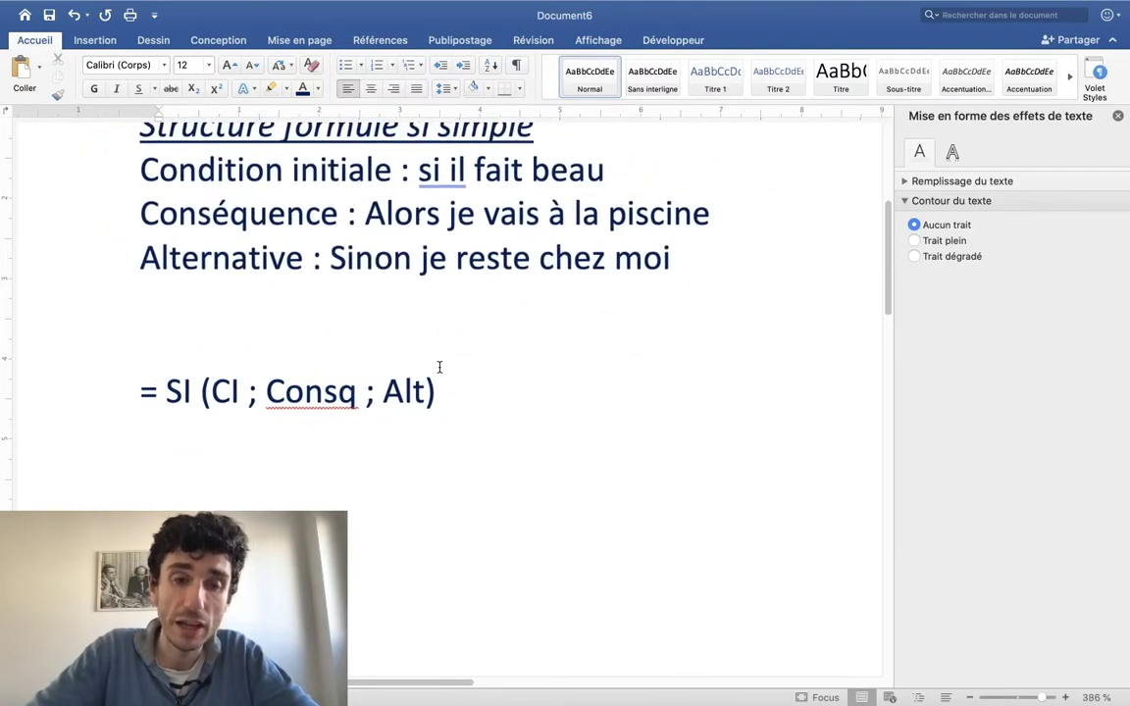
{"action": "scroll", "coordinate": [421, 358], "scroll_direction": "down", "scroll_amount": 1}
{"action": "scroll", "coordinate": [415, 357], "scroll_direction": "down", "scroll_amount": 1}
{"action": "scroll", "coordinate": [415, 357], "scroll_direction": "down", "scroll_amount": 3}
{"action": "scroll", "coordinate": [415, 357], "scroll_direction": "up", "scroll_amount": 1}
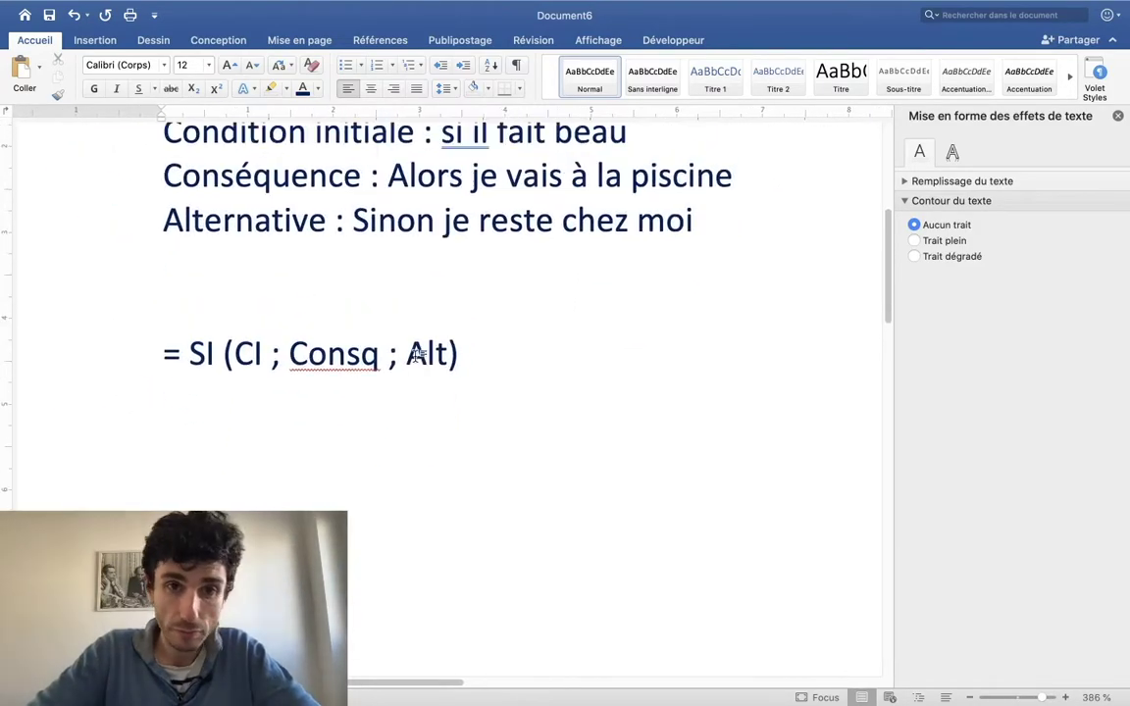
{"action": "scroll", "coordinate": [415, 357], "scroll_direction": "down", "scroll_amount": 1}
{"action": "scroll", "coordinate": [415, 356], "scroll_direction": "down", "scroll_amount": 2}
{"action": "scroll", "coordinate": [415, 356], "scroll_direction": "down", "scroll_amount": 2}
{"action": "scroll", "coordinate": [413, 356], "scroll_direction": "down", "scroll_amount": 2}
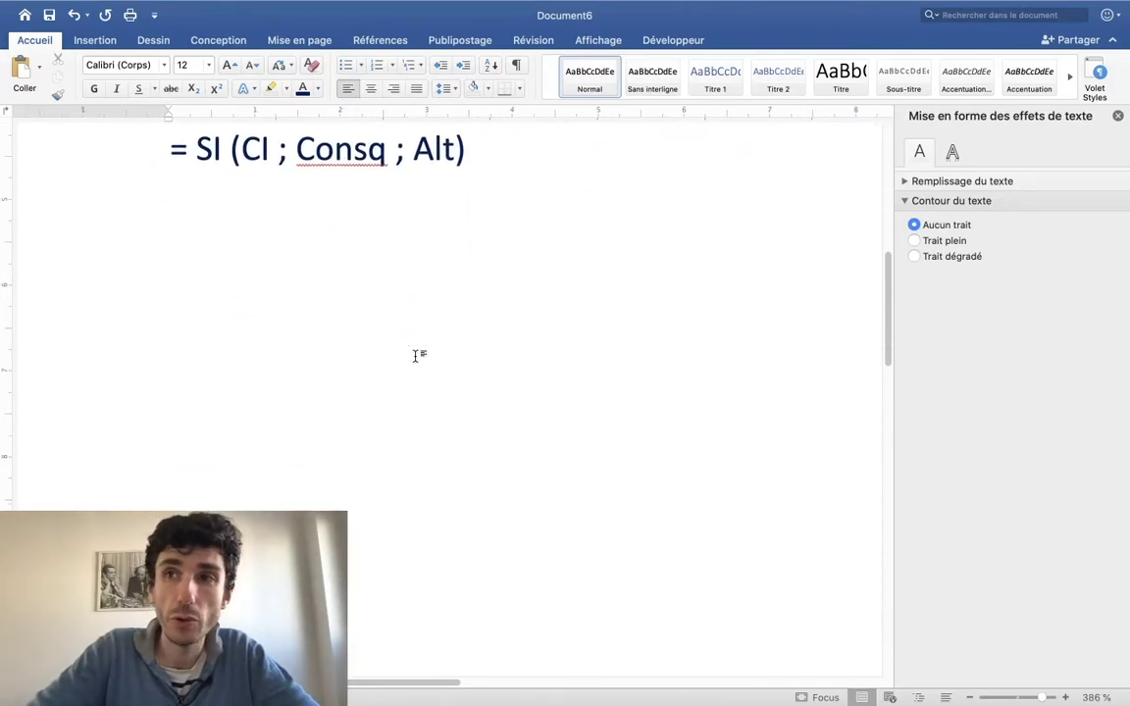
{"action": "scroll", "coordinate": [413, 356], "scroll_direction": "up", "scroll_amount": 1}
Step: Start a new line below the formula reading 'Si il fait'
{"action": "left_click", "coordinate": [216, 165]}
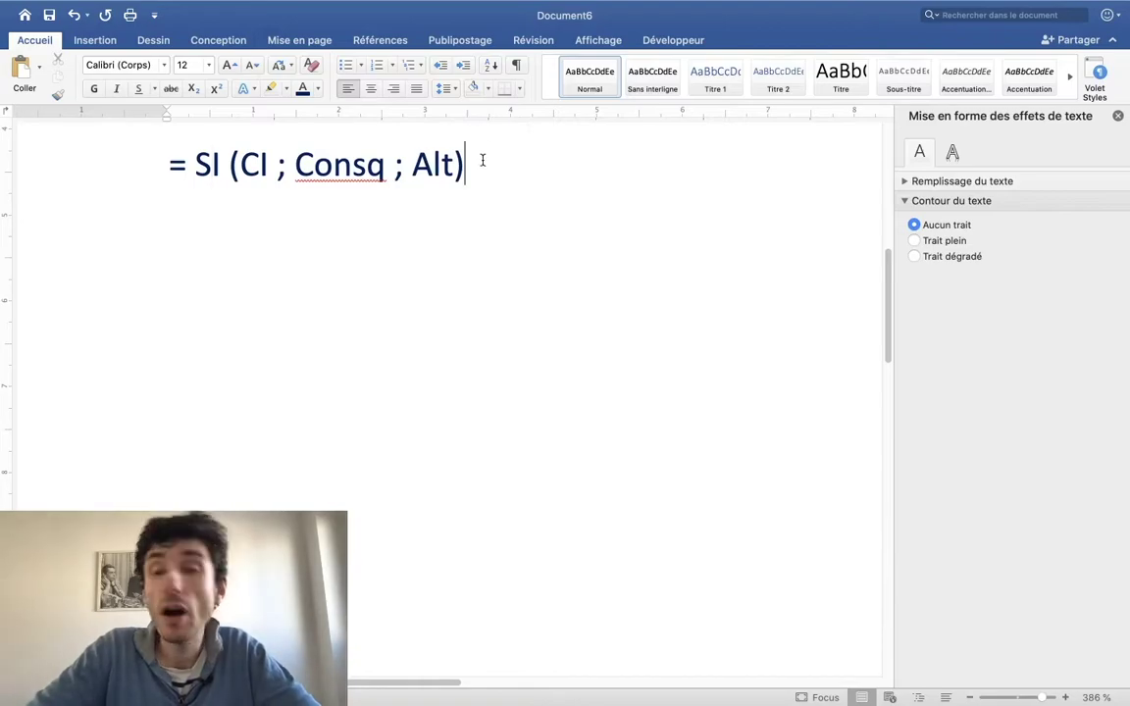
{"action": "key", "text": "Return"}
{"action": "type", "text": "Sil"}
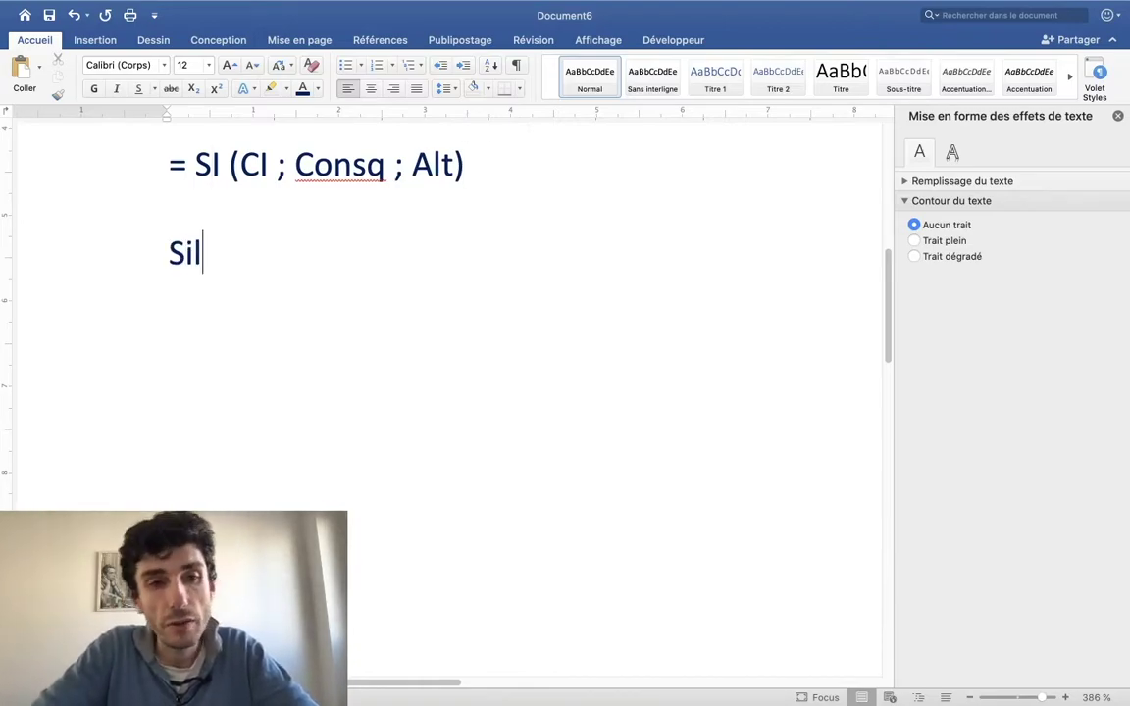
{"action": "key", "text": "BackSpace"}
{"action": "type", "text": "il fait"}
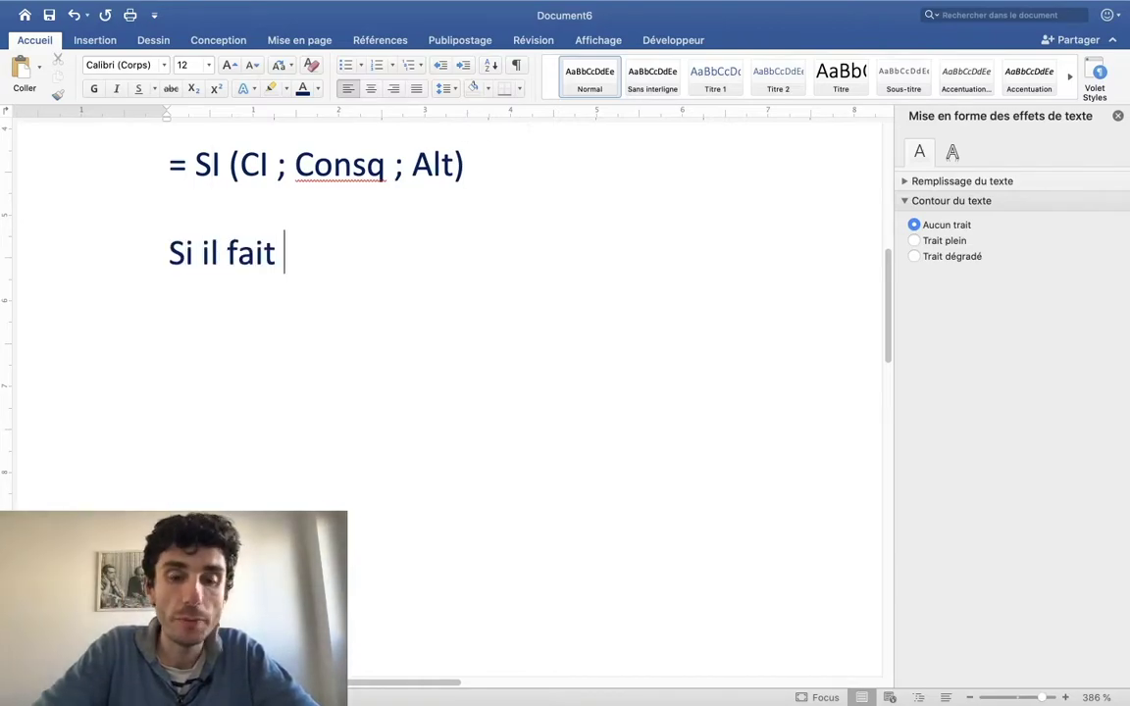
Step: Colour the 'Si il fait' line dark green and complete it as 'Si il fait beau'
{"action": "left_click_drag", "start_coordinate": [318, 278], "coordinate": [168, 248]}
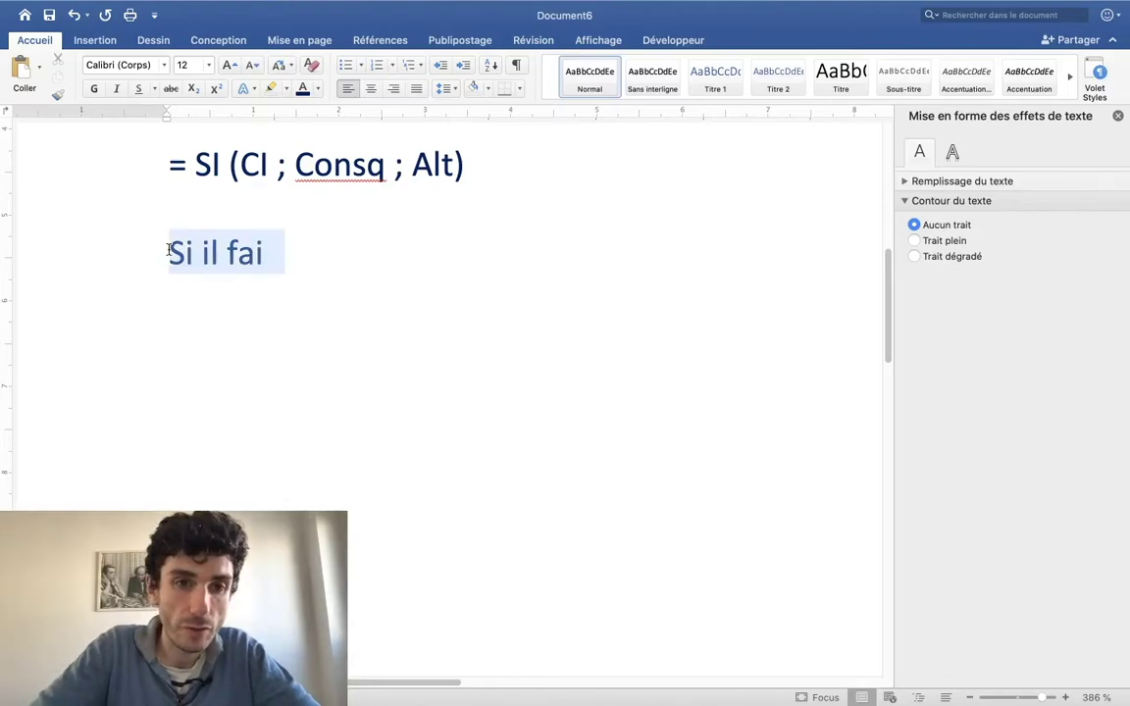
{"action": "left_click", "coordinate": [318, 88]}
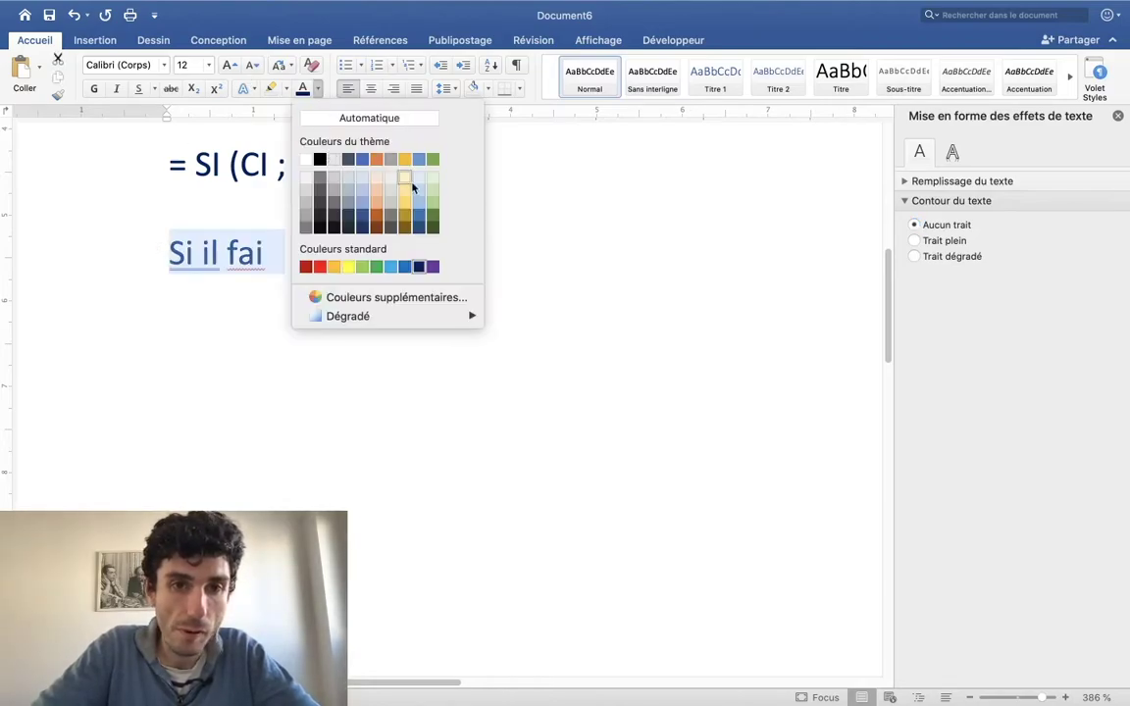
{"action": "left_click", "coordinate": [433, 229]}
{"action": "left_click", "coordinate": [275, 253]}
{"action": "type", "text": "t"}
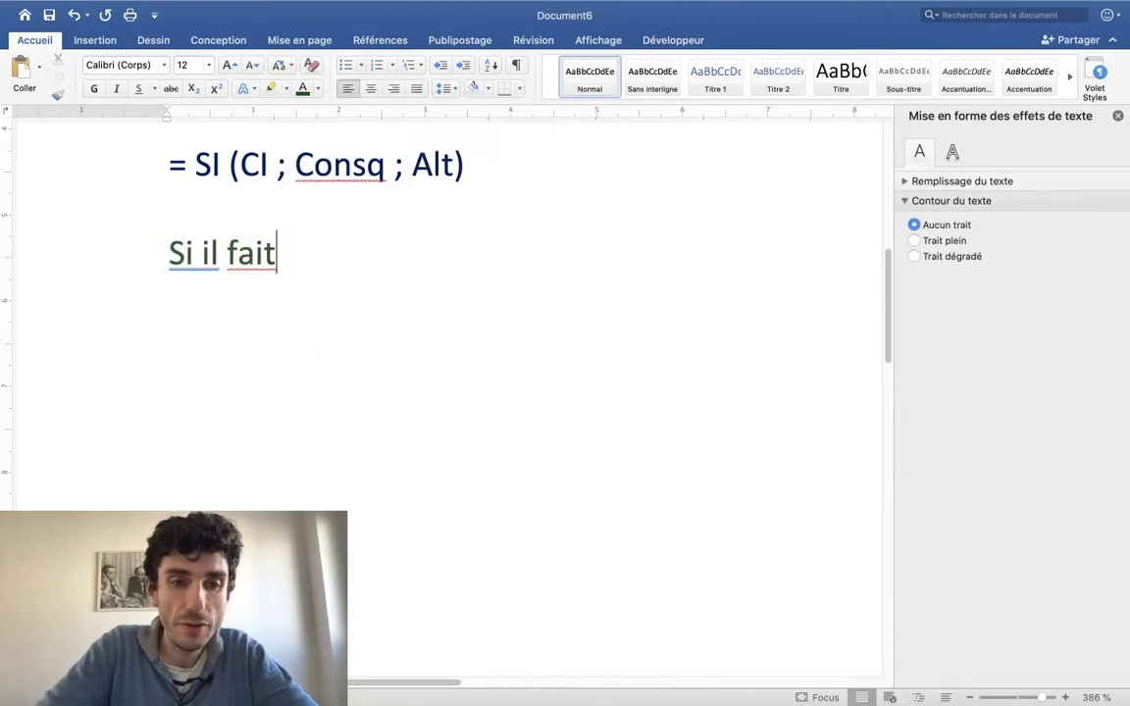
{"action": "type", "text": " beauou"}
{"action": "key", "text": "BackSpace"}
{"action": "key", "text": "BackSpace"}
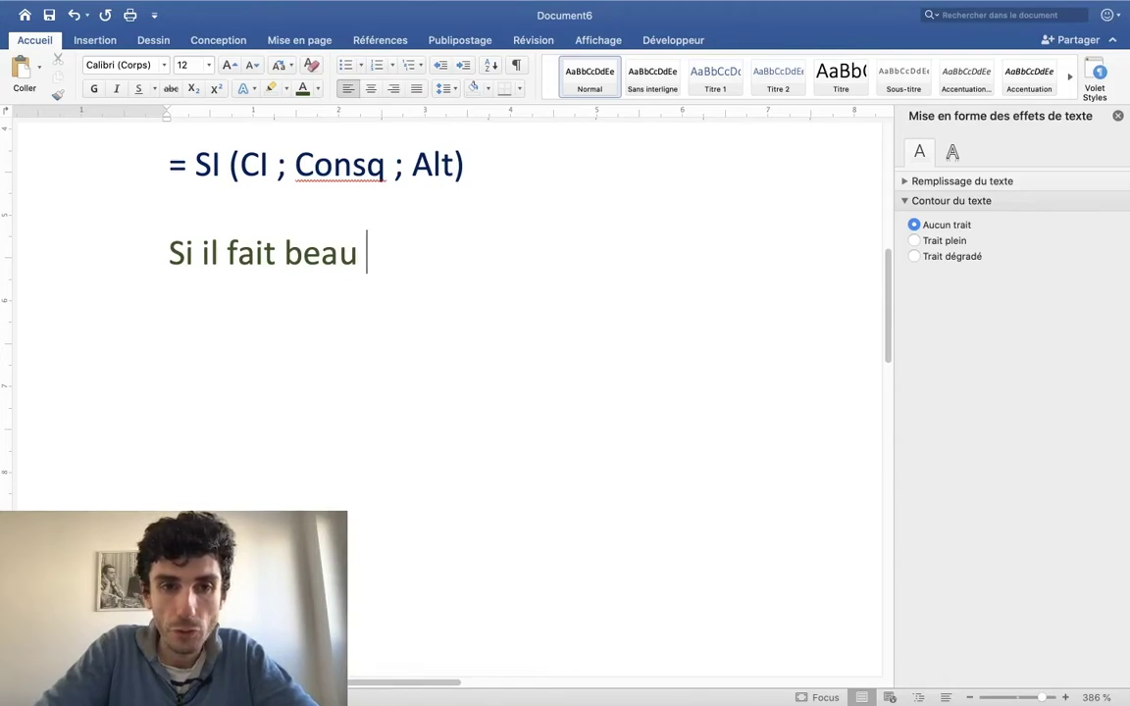
Step: Add the lines 'Alors je vais à la piscine', 'Sinon si il fait gris' and 'Alors je vais au cinéma'
{"action": "type", "text": "Je"}
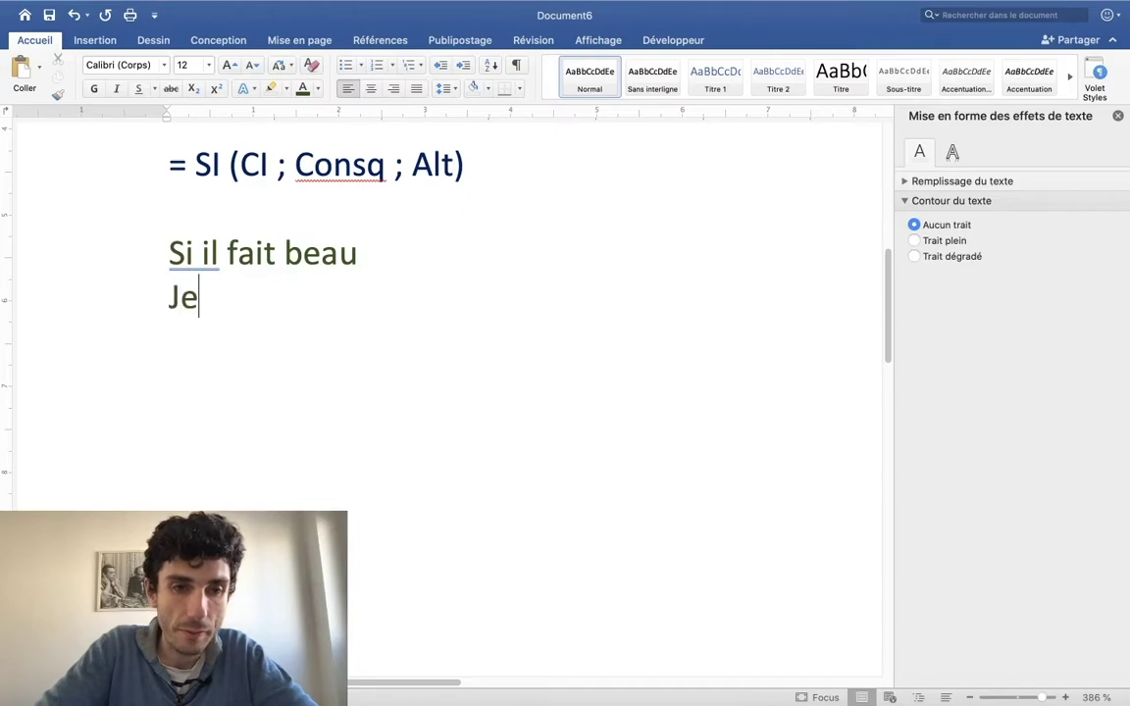
{"action": "key", "text": "BackSpace"}
{"action": "type", "text": "alors je "}
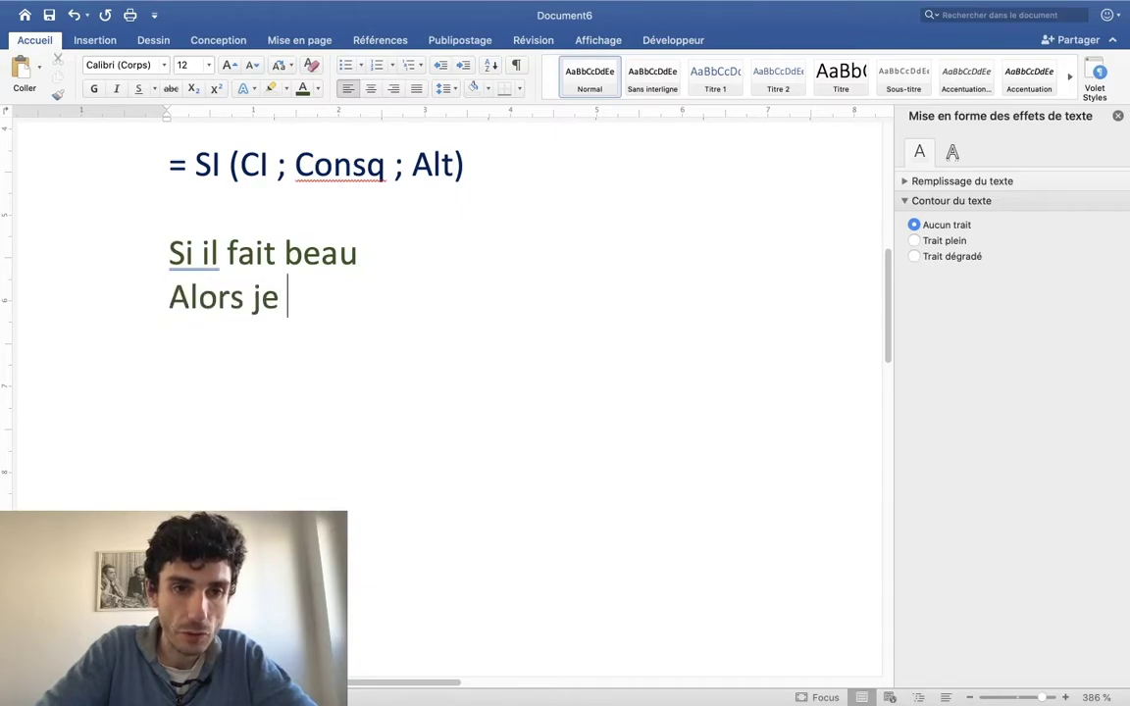
{"action": "type", "text": "vais a"}
{"action": "type", "text": "à la "}
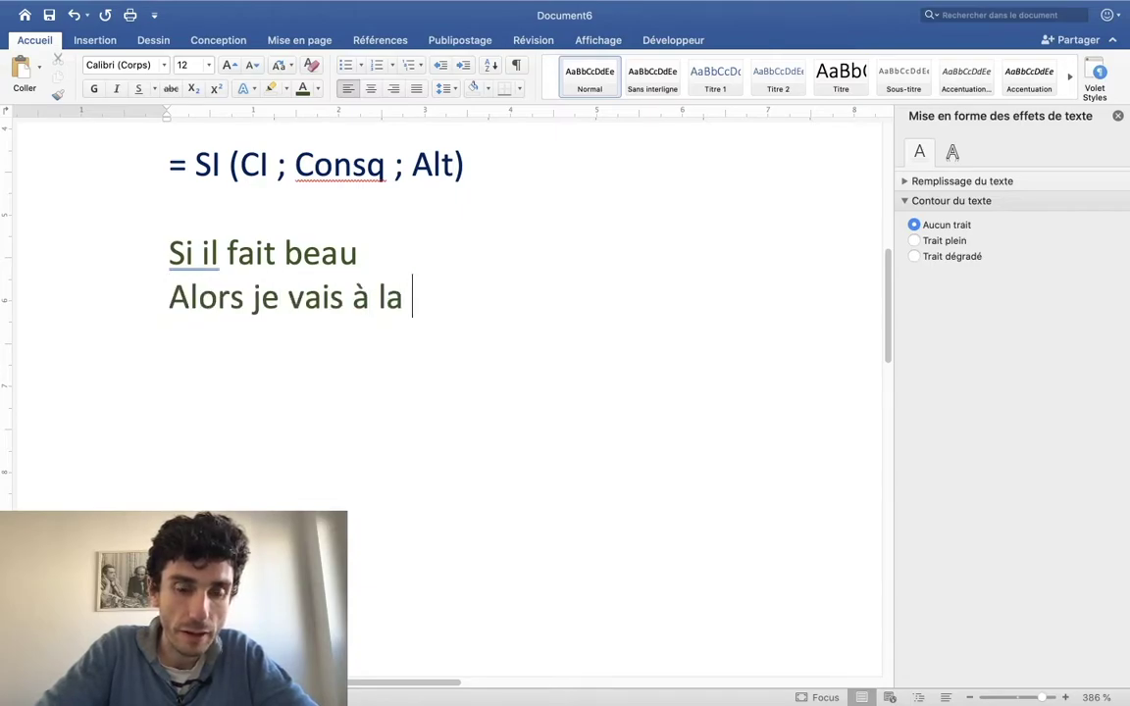
{"action": "type", "text": "piscine"}
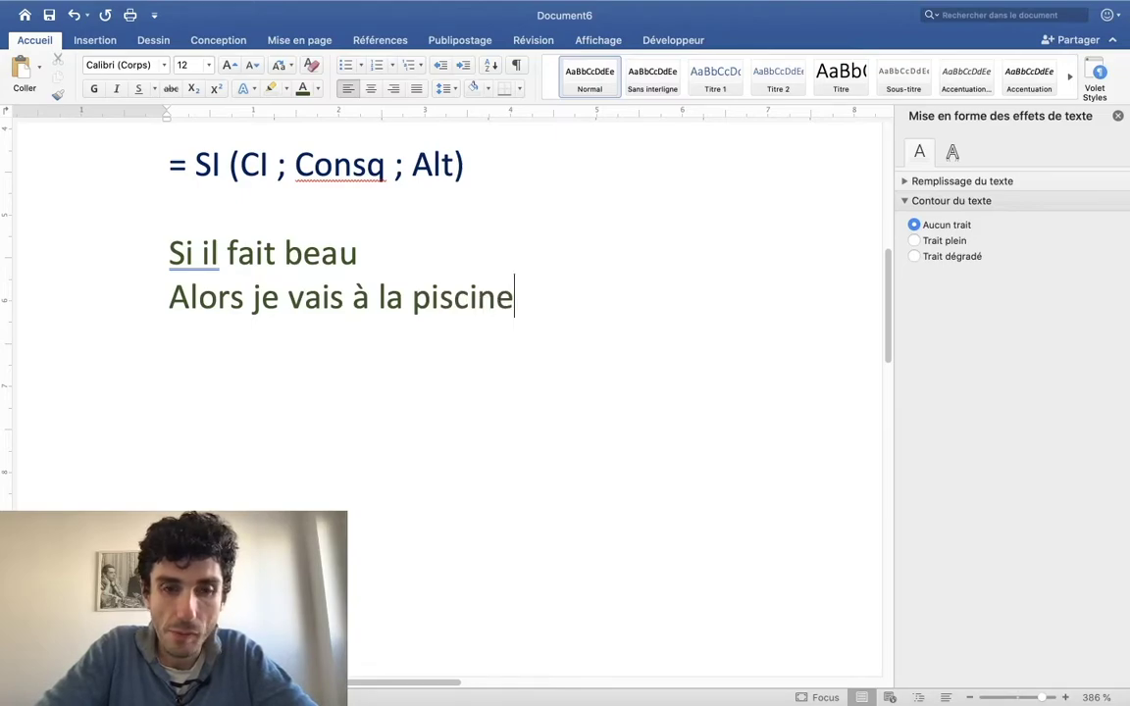
{"action": "key", "text": "Return"}
{"action": "type", "text": "sbo"}
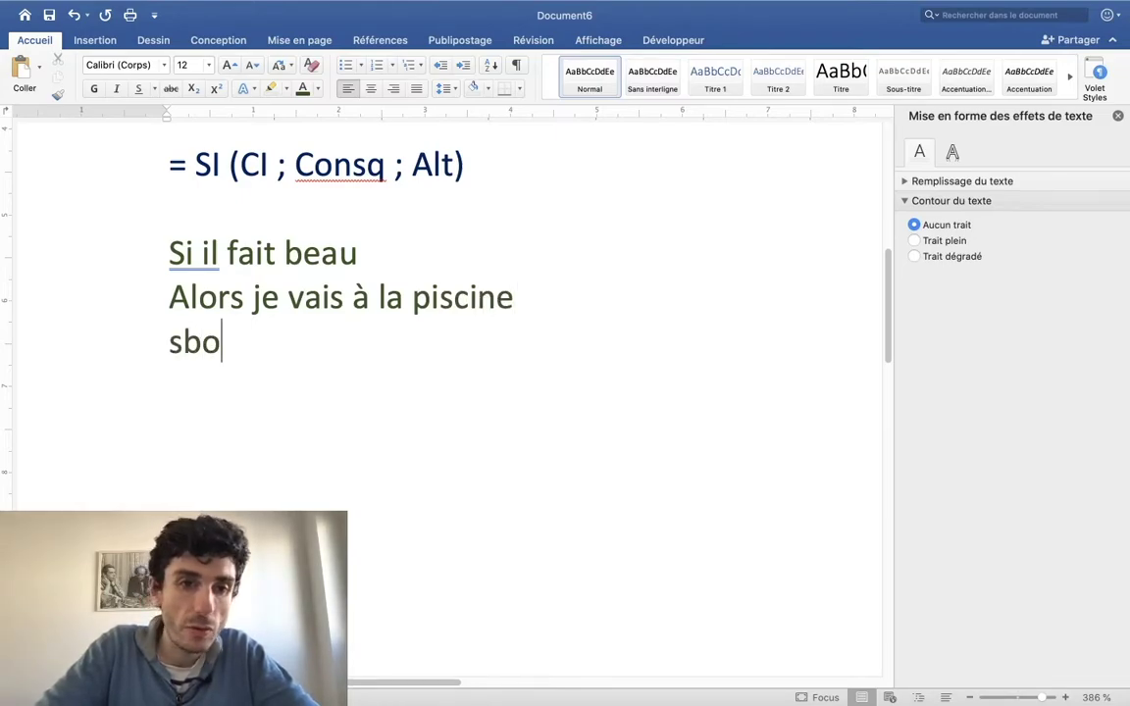
{"action": "key", "text": "BackSpace"}
{"action": "key", "text": "BackSpace"}
{"action": "key", "text": "BackSpace"}
{"action": "type", "text": "sinon si"}
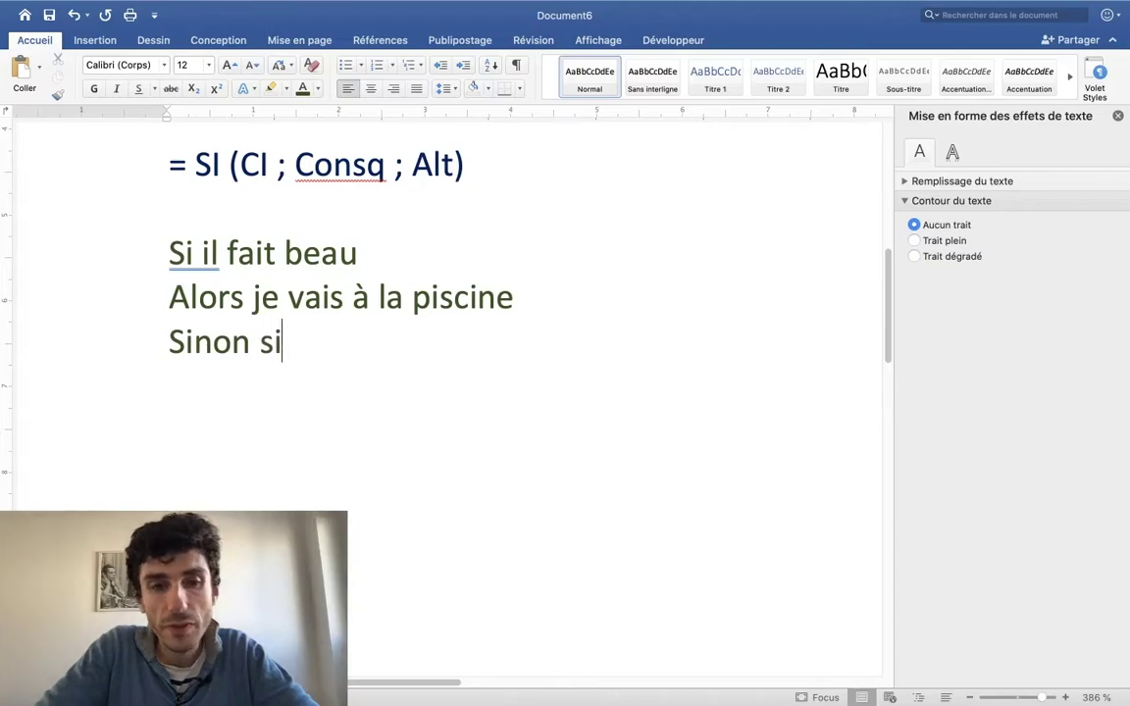
{"action": "type", "text": " il fait gri"}
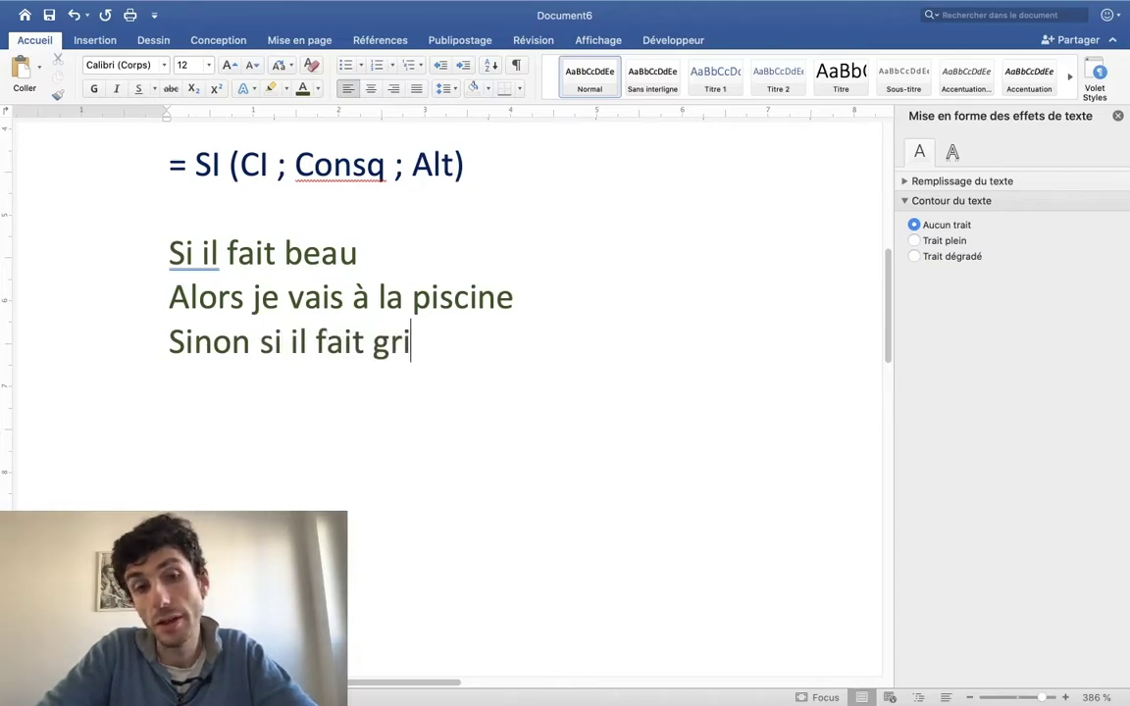
{"action": "type", "text": "s"}
{"action": "type", "text": "alor"}
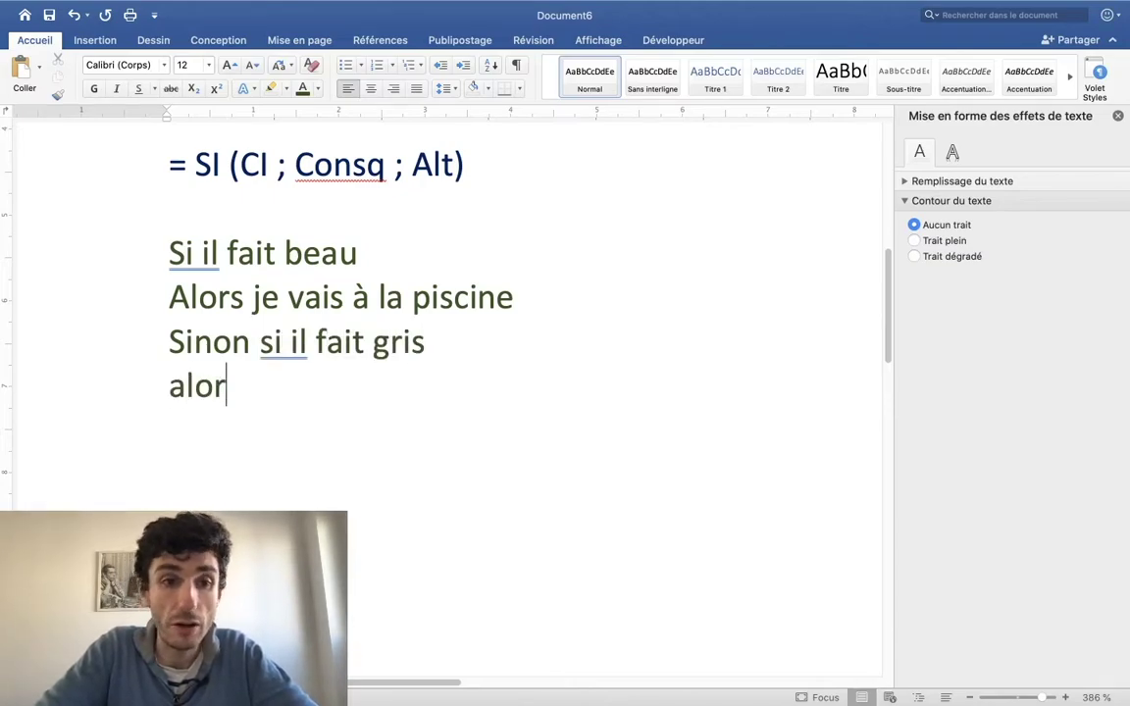
{"action": "type", "text": "s je vais "}
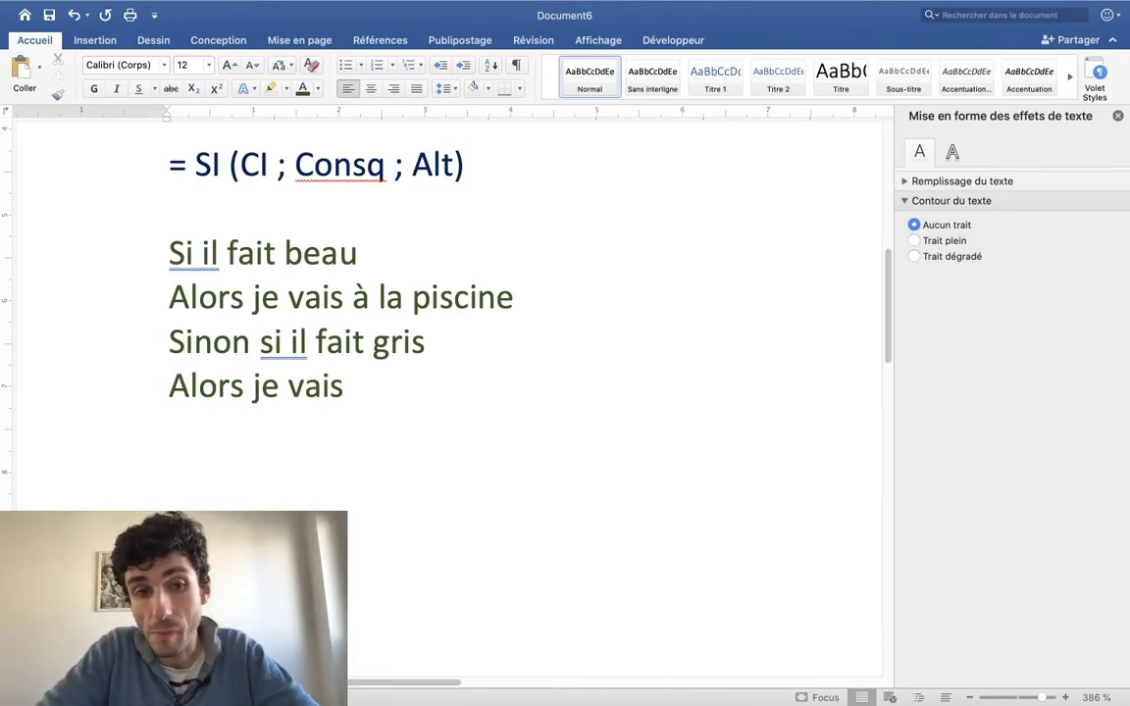
{"action": "type", "text": "au cnéma"}
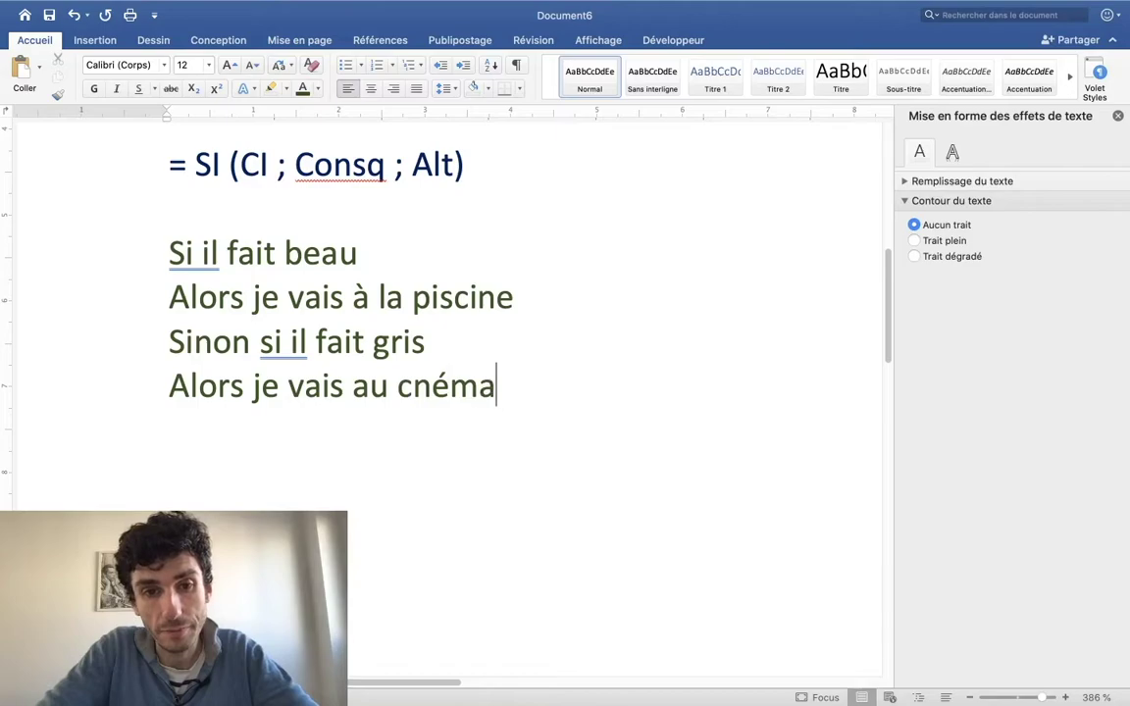
{"action": "key", "text": "BackSpace"}
{"action": "key", "text": "BackSpace"}
{"action": "key", "text": "BackSpace"}
{"action": "key", "text": "BackSpace"}
{"action": "type", "text": "inéma"}
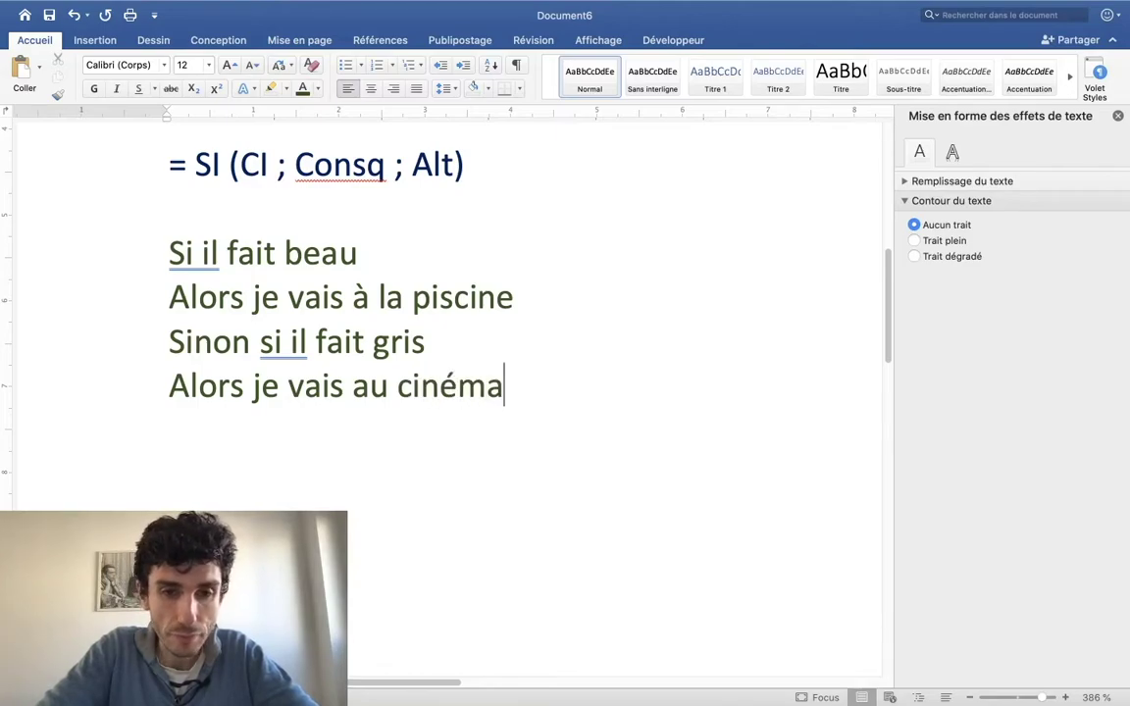
Step: Add the closing line 'Sinon je reste chez moi'
{"action": "key", "text": "Return"}
{"action": "type", "text": "Sno"}
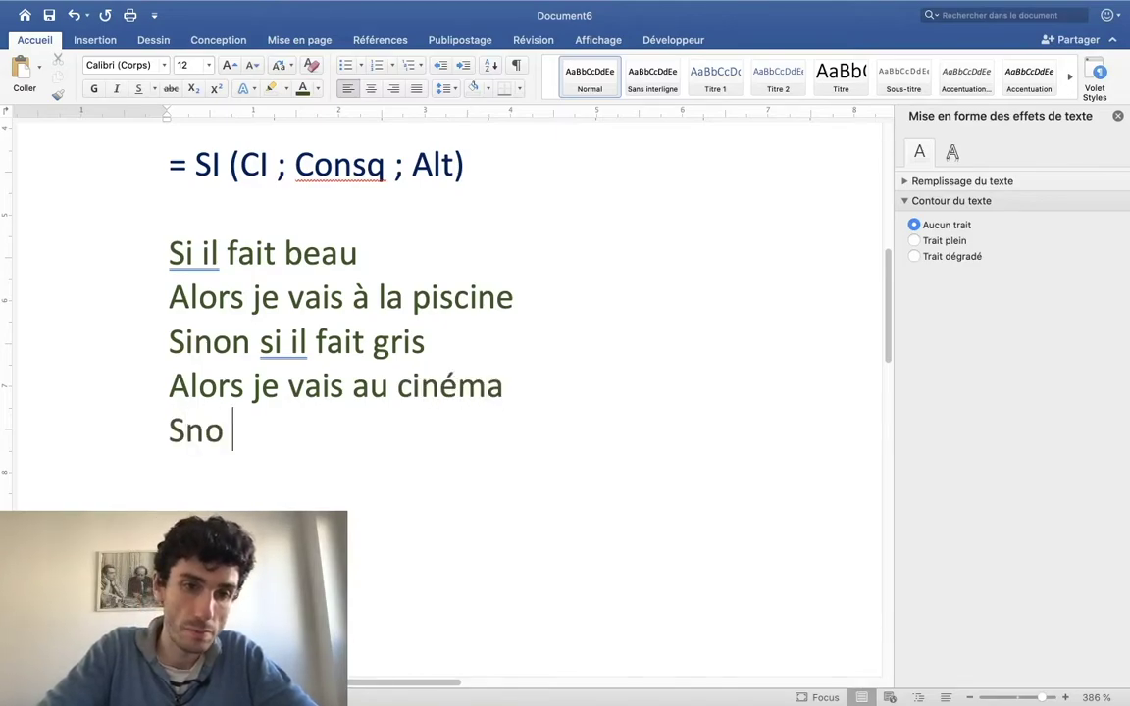
{"action": "key", "text": "BackSpace"}
{"action": "key", "text": "BackSpace"}
{"action": "key", "text": "BackSpace"}
{"action": "type", "text": "inon"}
{"action": "key", "text": "BackSpace"}
{"action": "key", "text": "BackSpace"}
{"action": "key", "text": "BackSpace"}
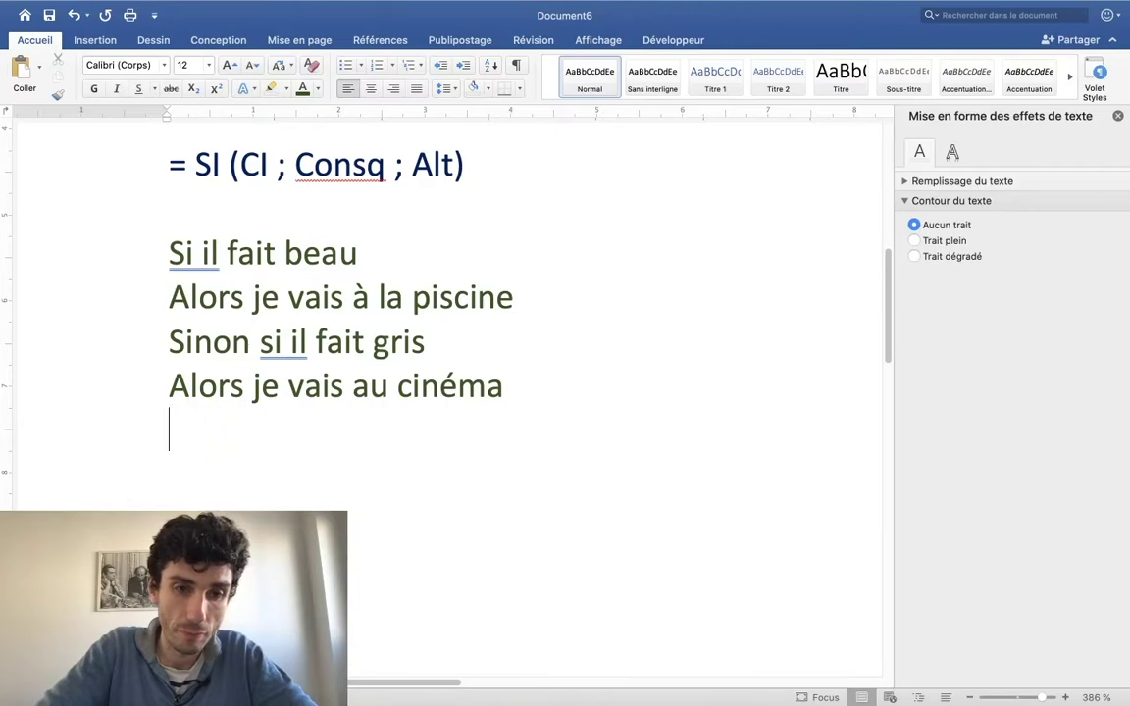
{"action": "type", "text": "Sinon je res"}
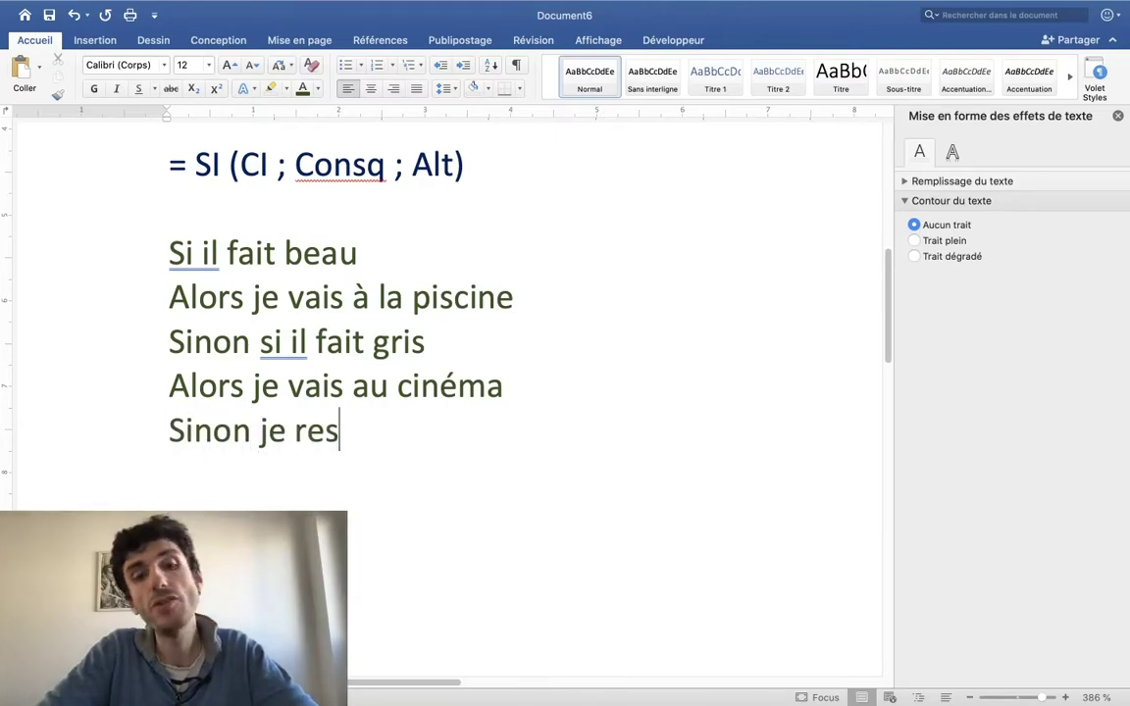
{"action": "type", "text": "te chez moi"}
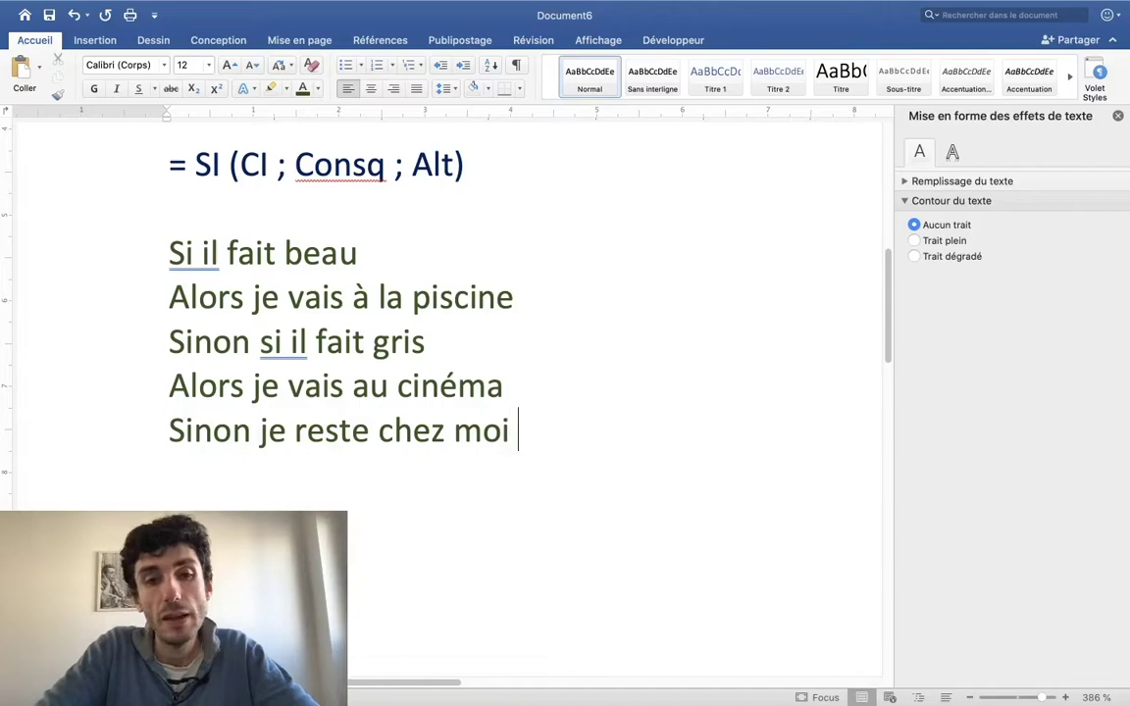
Step: Insert a bold italic 'Si imbriquée' heading above 'Si il fait beau'
{"action": "left_click", "coordinate": [182, 245]}
{"action": "key", "text": "Delete"}
{"action": "key", "text": "Delete"}
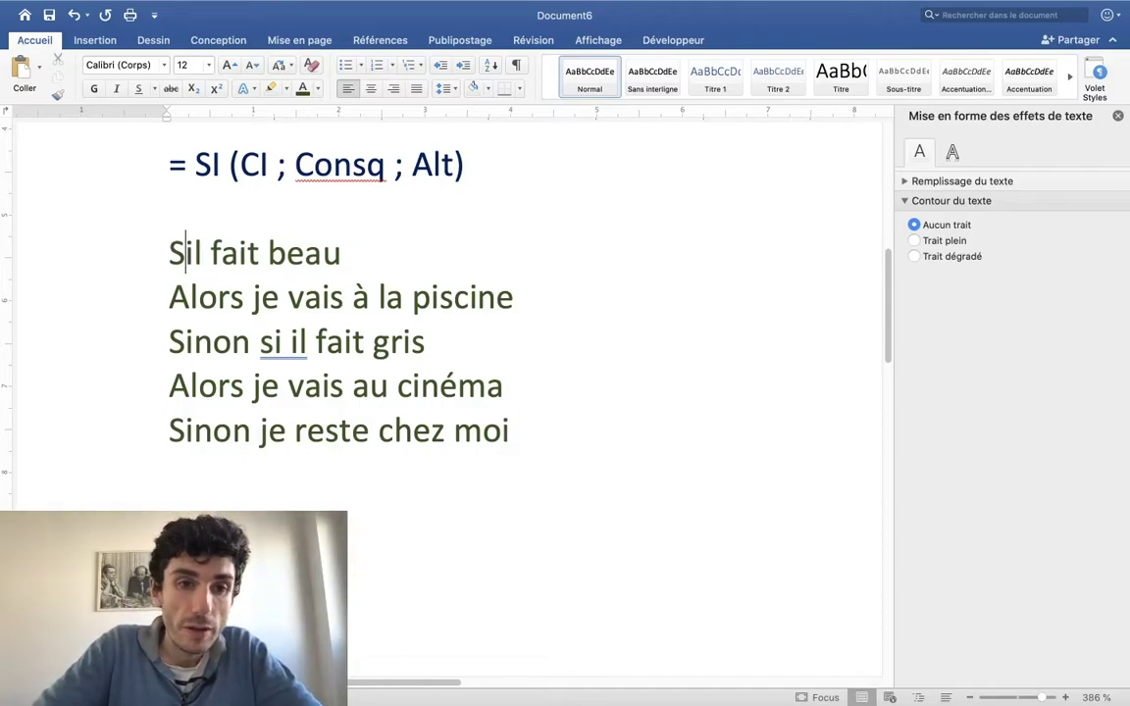
{"action": "type", "text": "i i"}
{"action": "key", "text": "Left"}
{"action": "key", "text": "Return"}
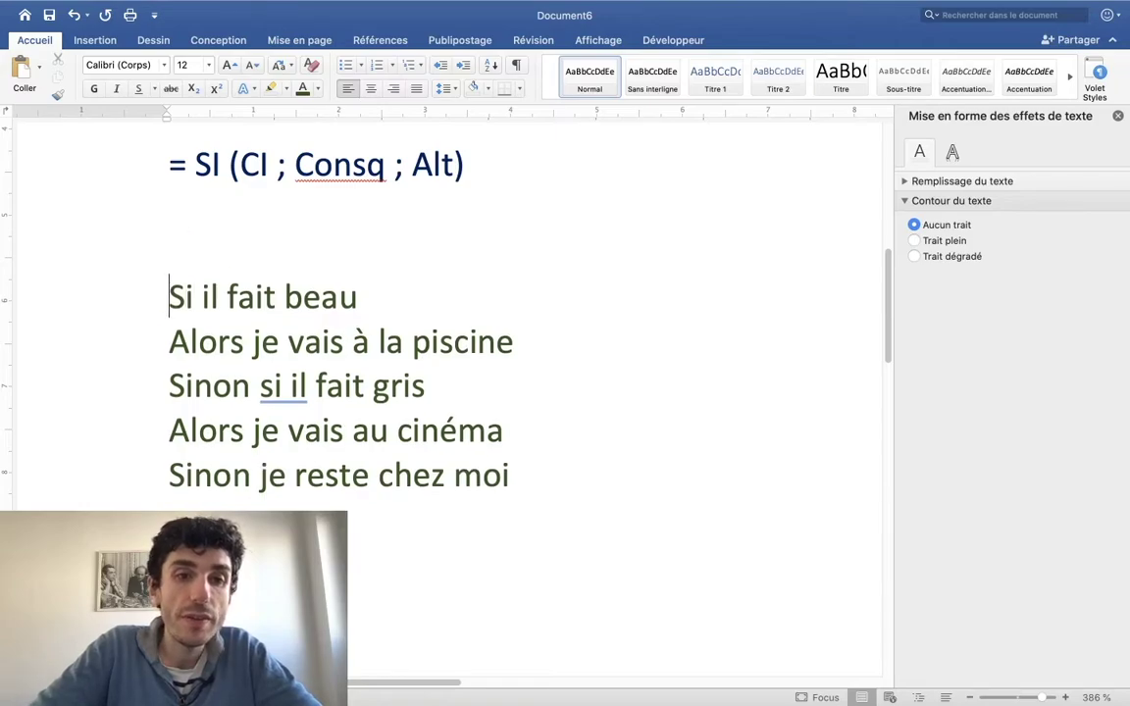
{"action": "key", "text": "Up"}
{"action": "type", "text": "Si im"}
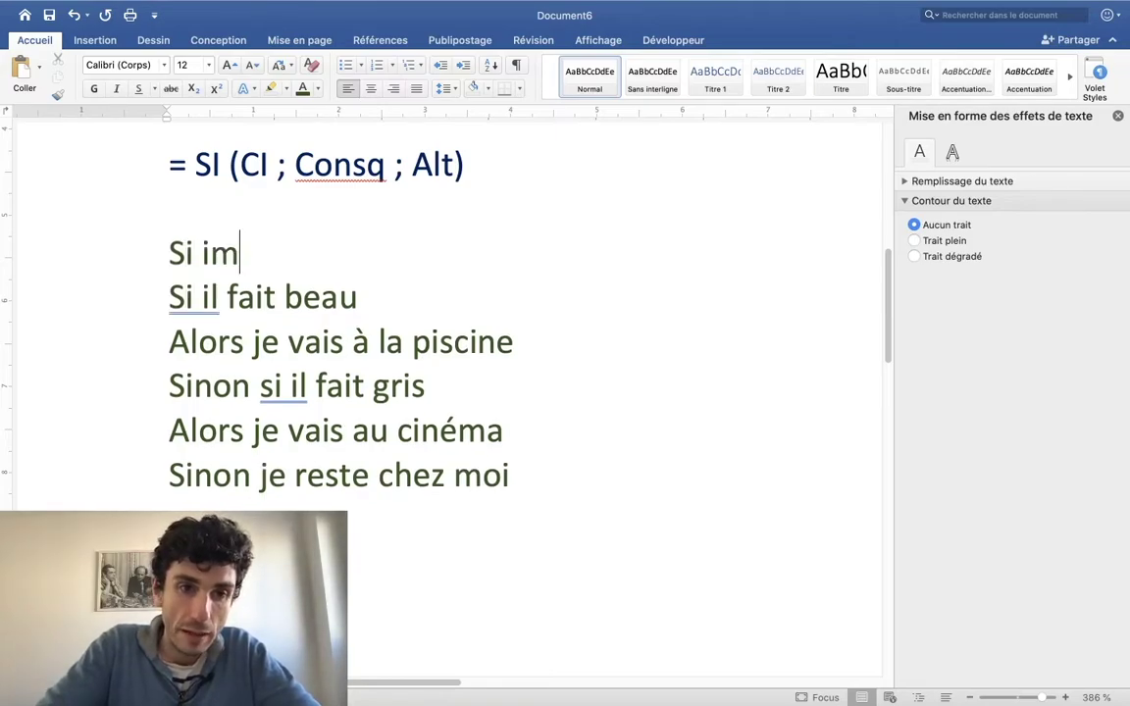
{"action": "type", "text": "briquée"}
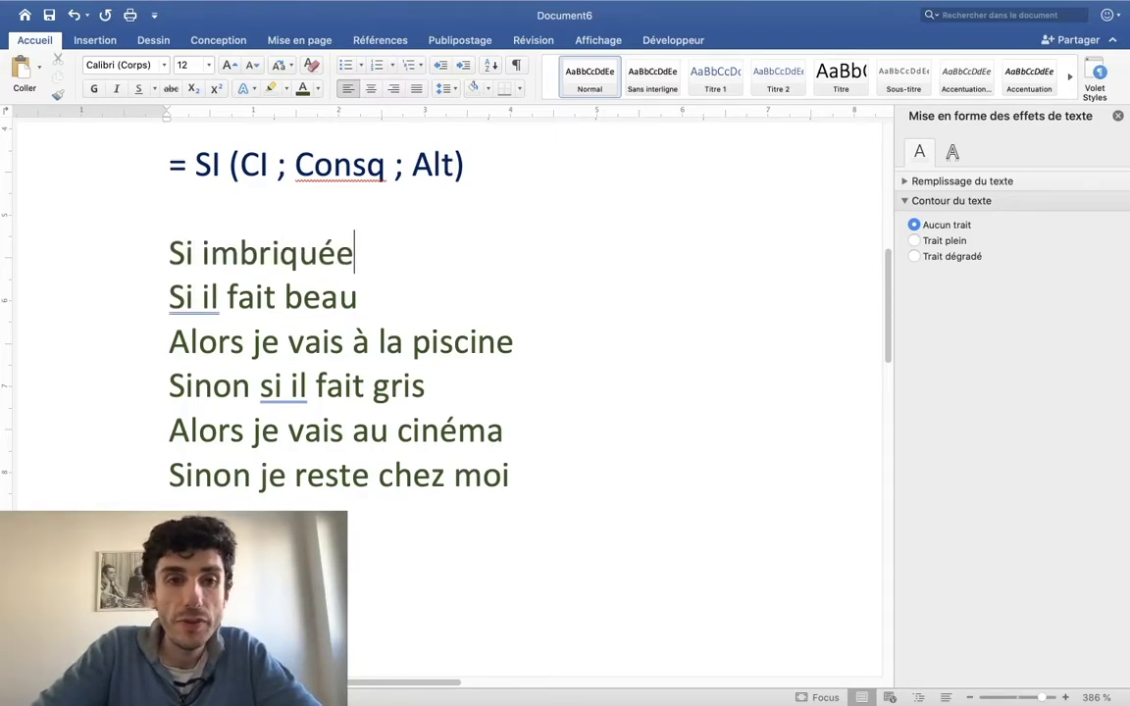
{"action": "triple_click", "coordinate": [216, 269]}
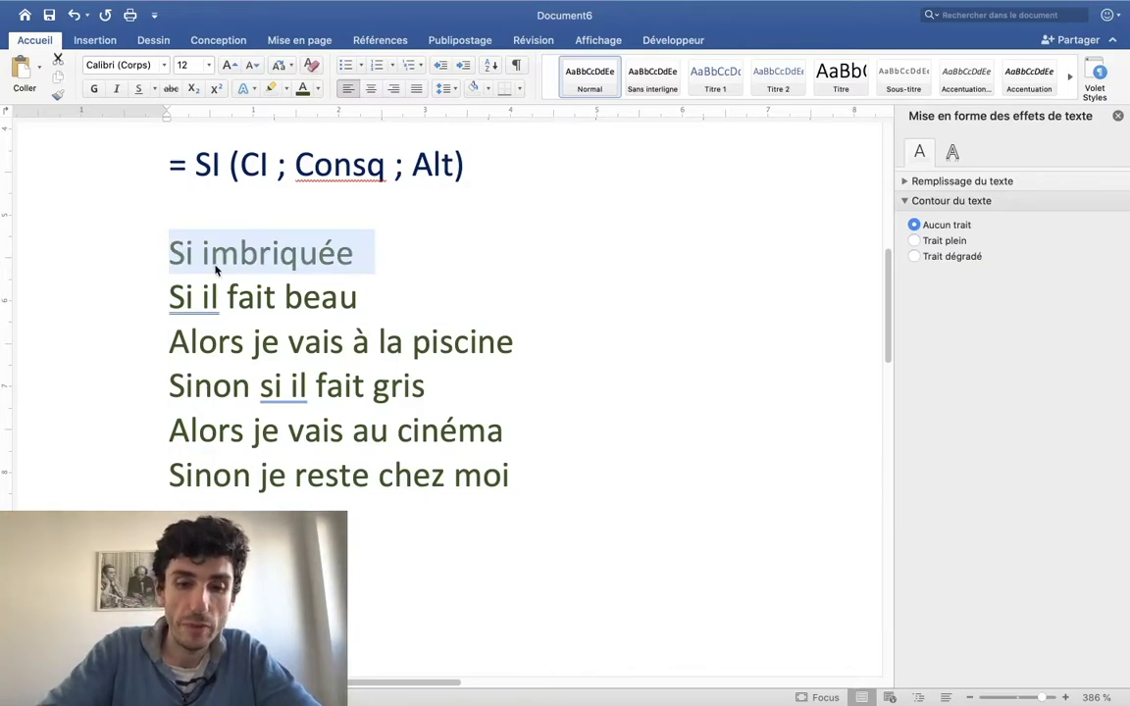
{"action": "key", "text": "super+b"}
{"action": "type", "text": "i"}
{"action": "key", "text": "super+z"}
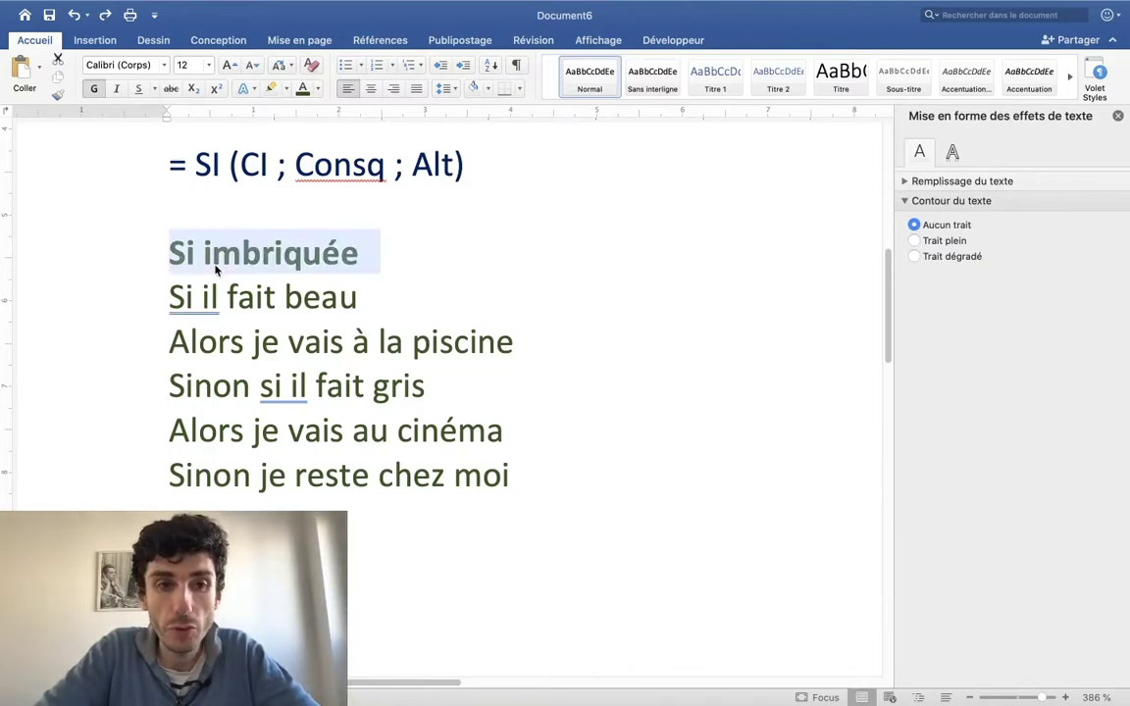
{"action": "key", "text": "super+i"}
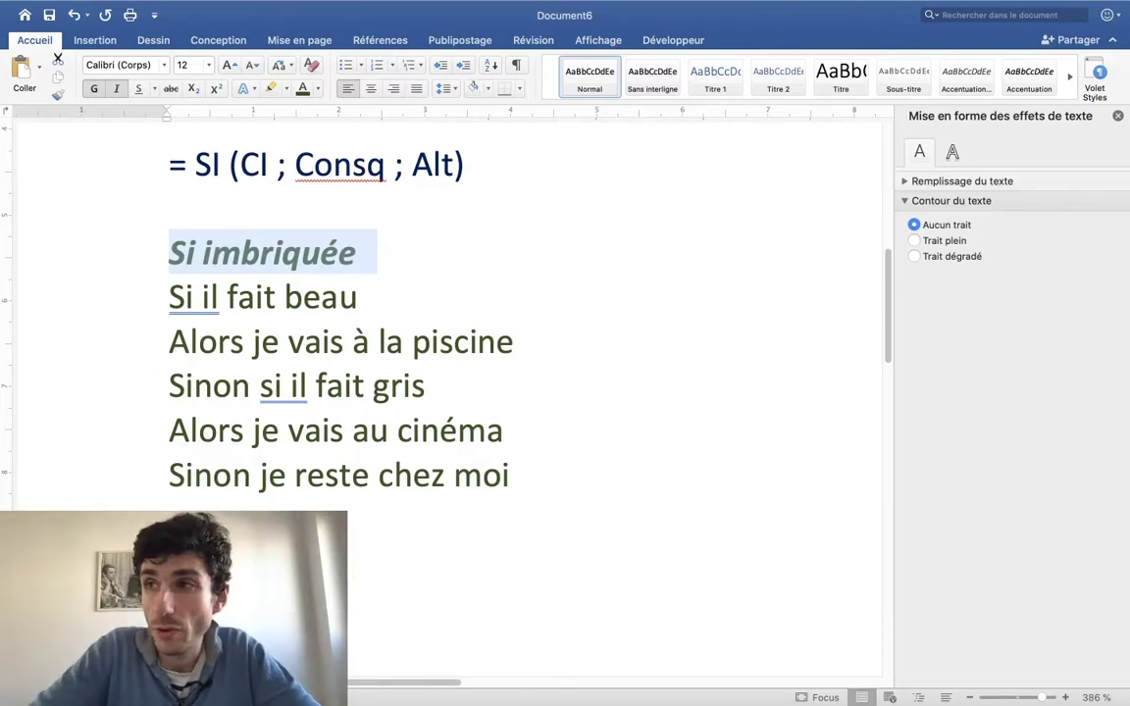
Step: Add two blank lines below 'Si il fait beau'
{"action": "scroll", "coordinate": [233, 369], "scroll_direction": "up", "scroll_amount": 3}
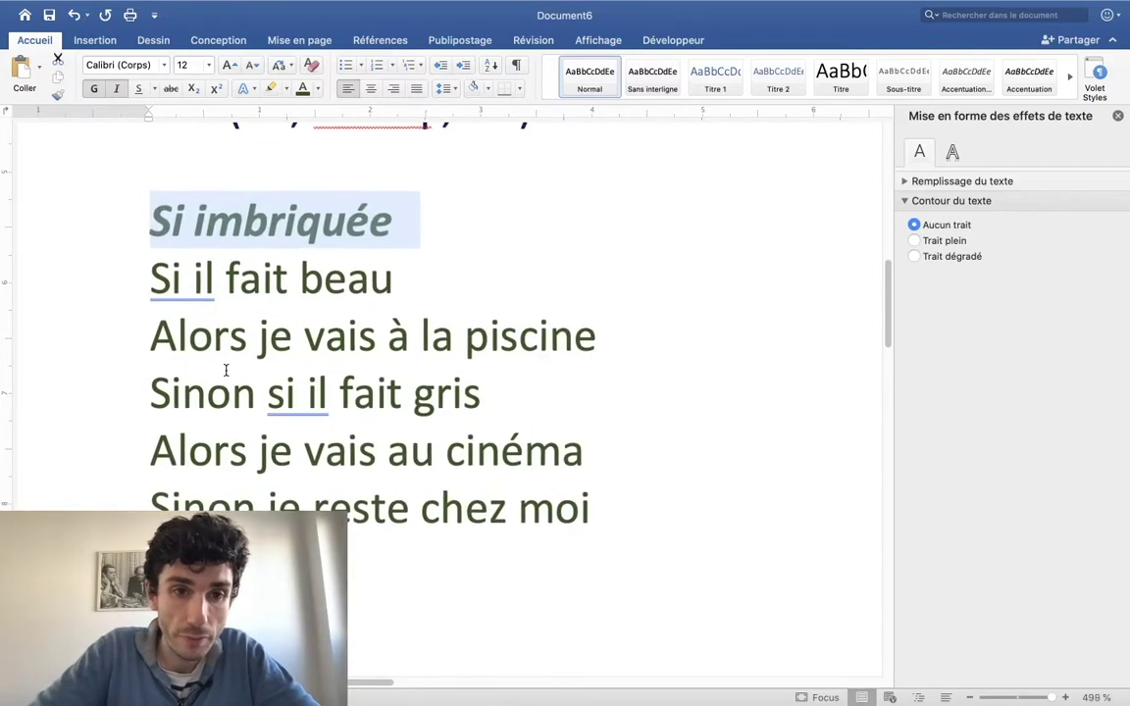
{"action": "left_click_drag", "start_coordinate": [143, 276], "coordinate": [384, 273]}
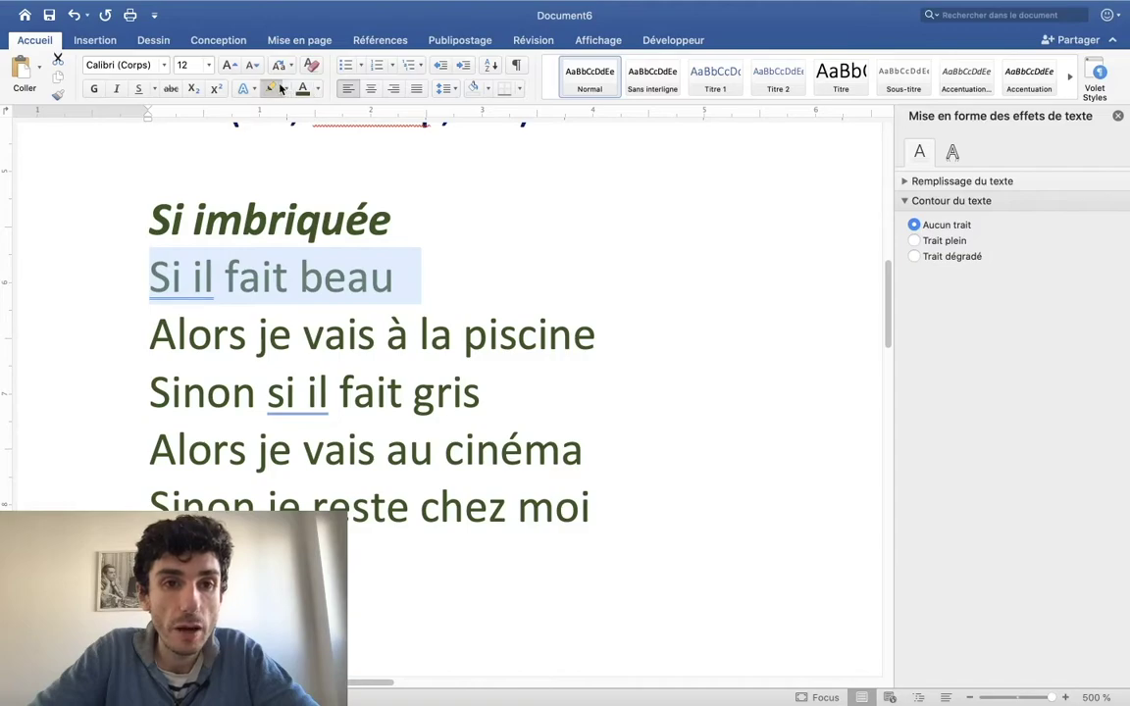
{"action": "left_click", "coordinate": [288, 90]}
{"action": "left_click", "coordinate": [364, 283]}
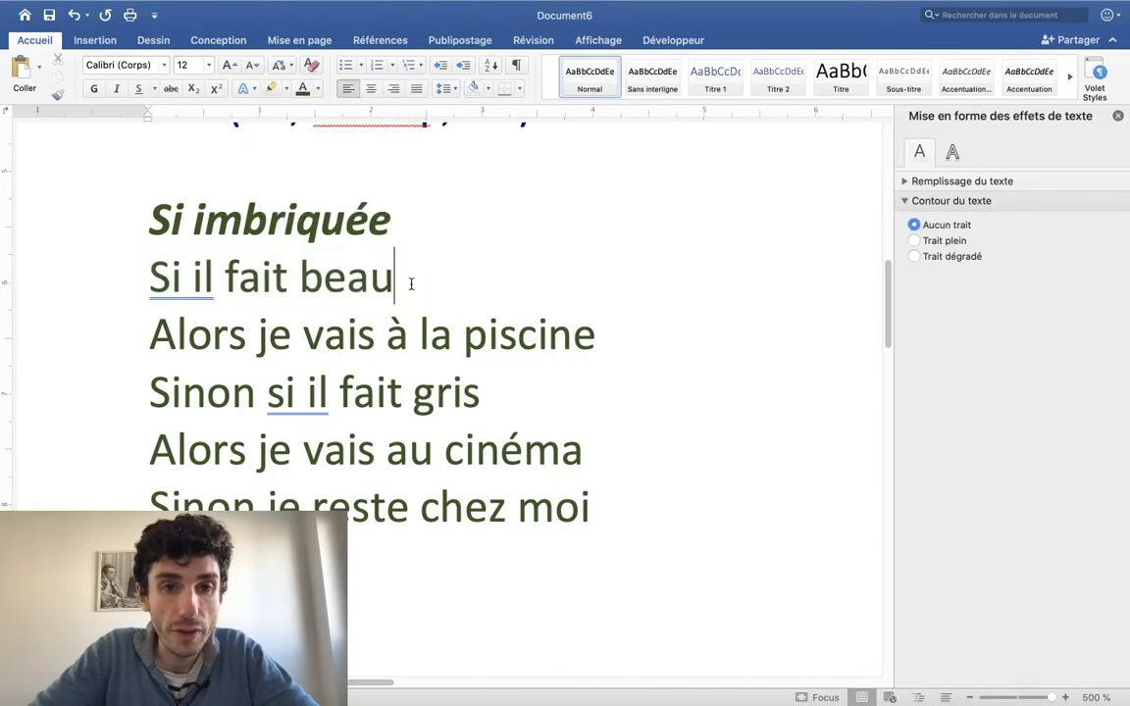
{"action": "left_click_drag", "start_coordinate": [411, 282], "coordinate": [157, 275]}
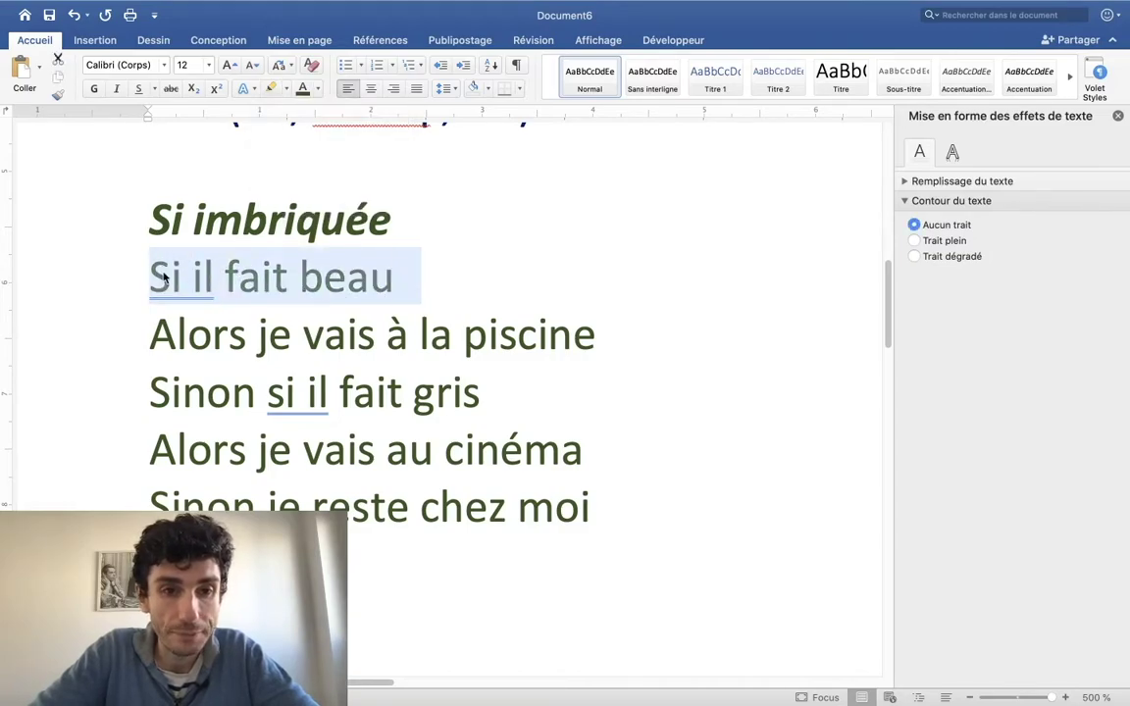
{"action": "left_click", "coordinate": [167, 280]}
{"action": "key", "text": "Return"}
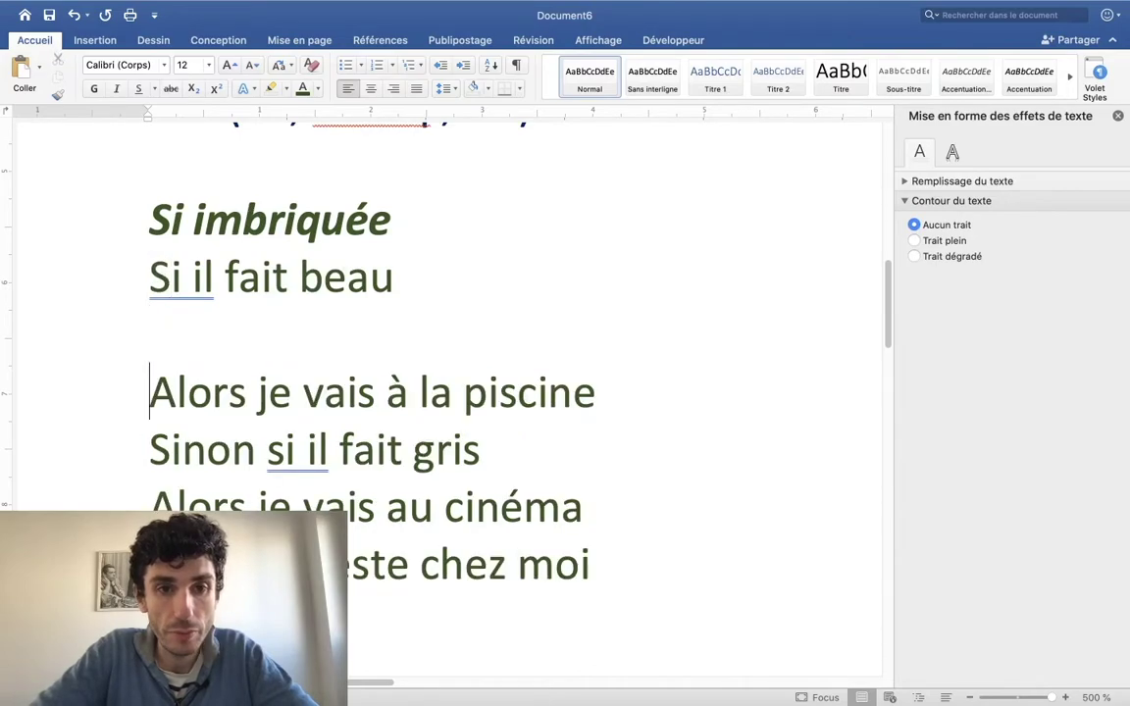
{"action": "key", "text": "Return"}
{"action": "key", "text": "Return"}
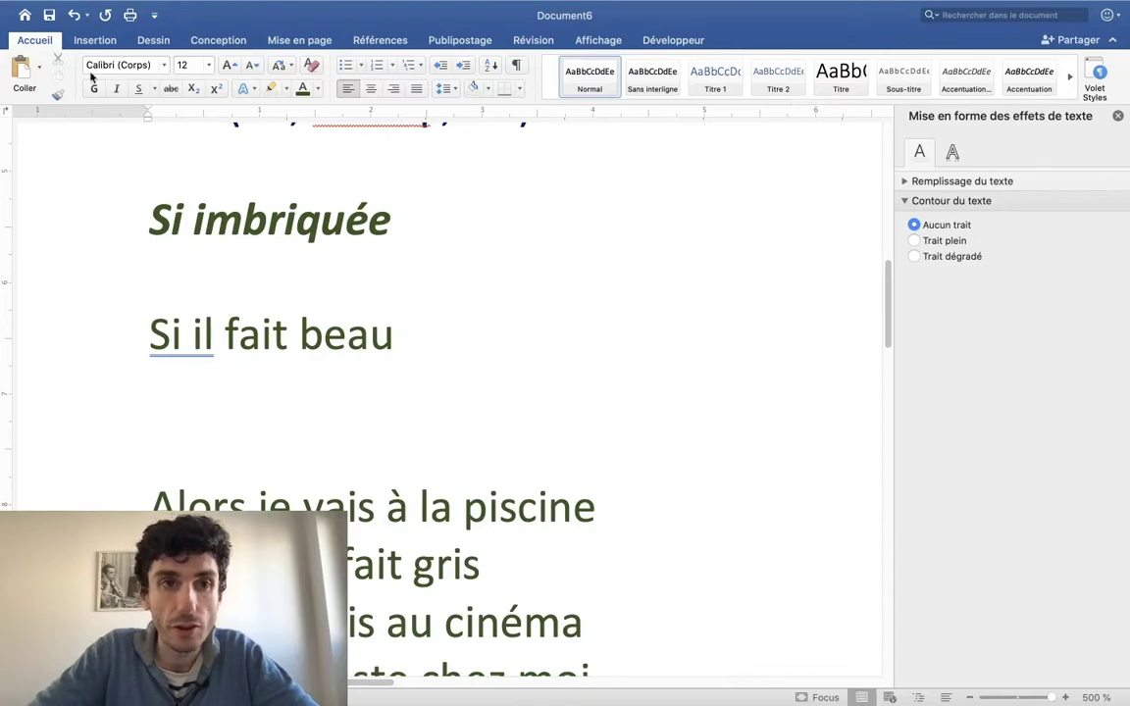
Step: Draw a 'CI 1' text box under 'Si il fait beau'
{"action": "left_click", "coordinate": [95, 40]}
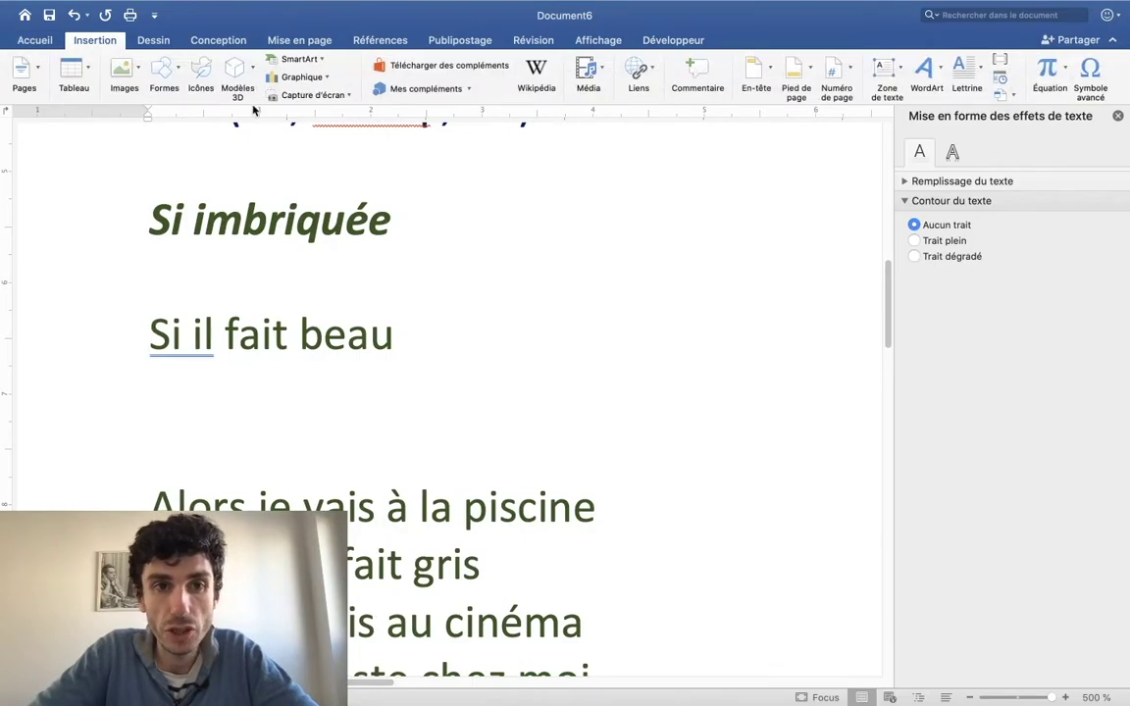
{"action": "left_click", "coordinate": [884, 70]}
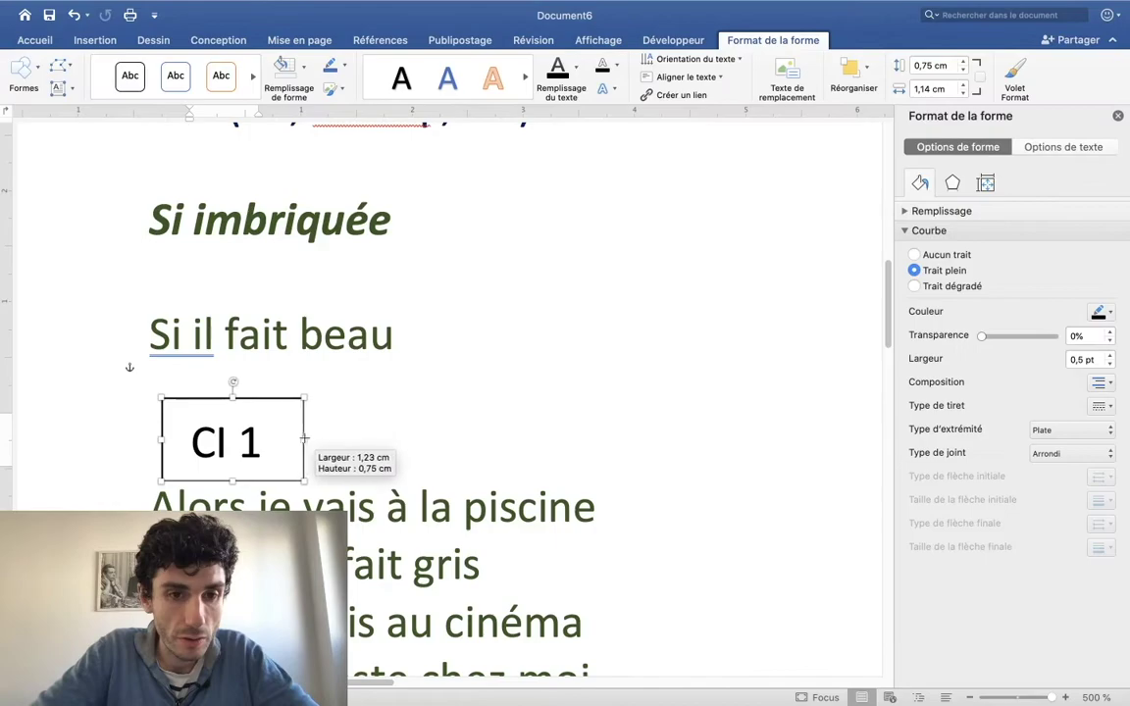
{"action": "mouse_move", "coordinate": [334, 424]}
{"action": "left_mouse_down"}
{"action": "mouse_move", "coordinate": [308, 424]}
{"action": "mouse_move", "coordinate": [309, 378]}
{"action": "mouse_move", "coordinate": [322, 372]}
{"action": "left_mouse_up"}
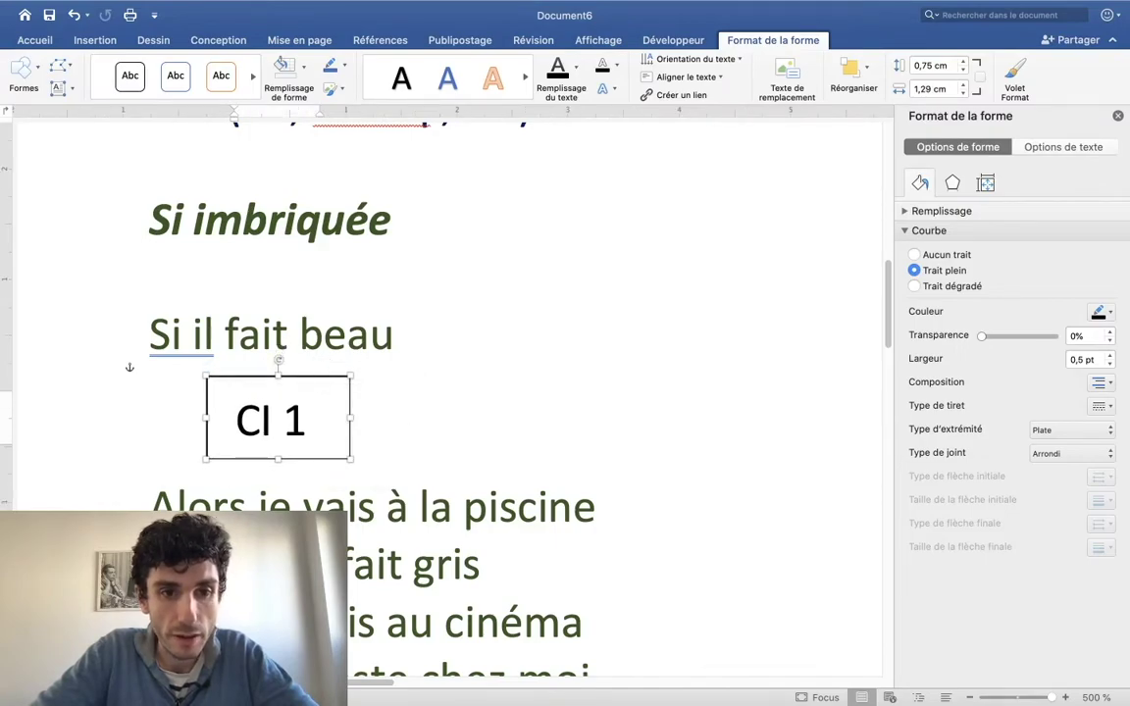
{"action": "scroll", "coordinate": [137, 418], "scroll_direction": "down", "scroll_amount": 3}
{"action": "left_click", "coordinate": [153, 449]}
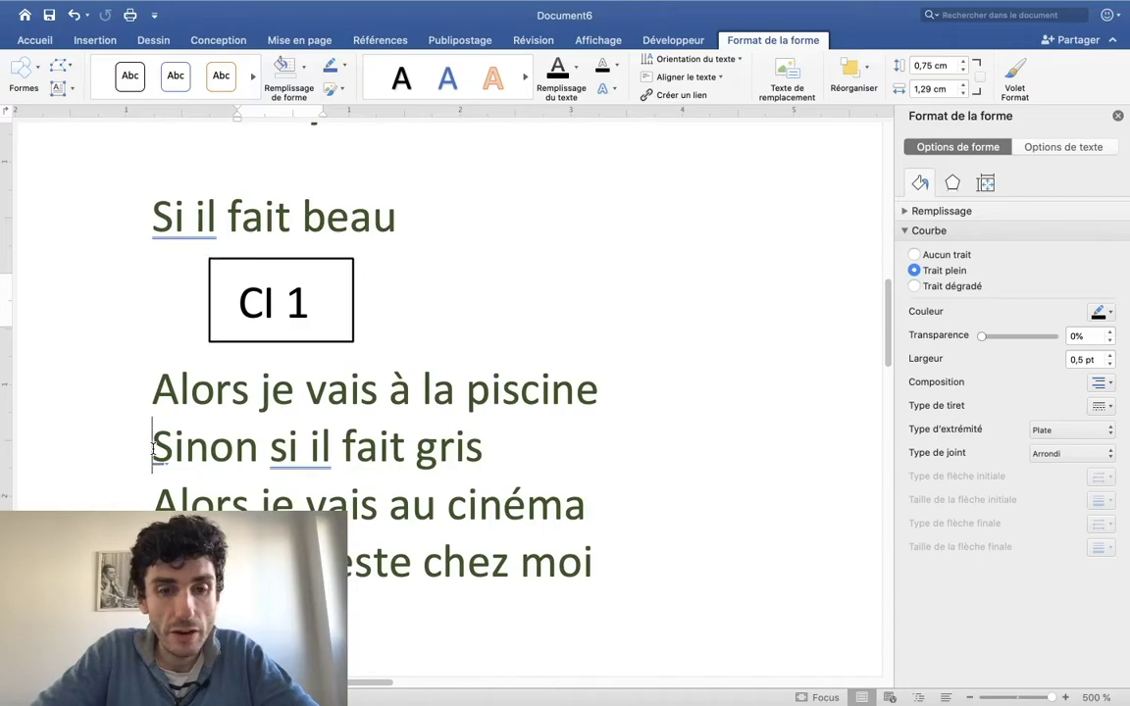
{"action": "key", "text": "Return"}
{"action": "key", "text": "Return"}
{"action": "key", "text": "Return"}
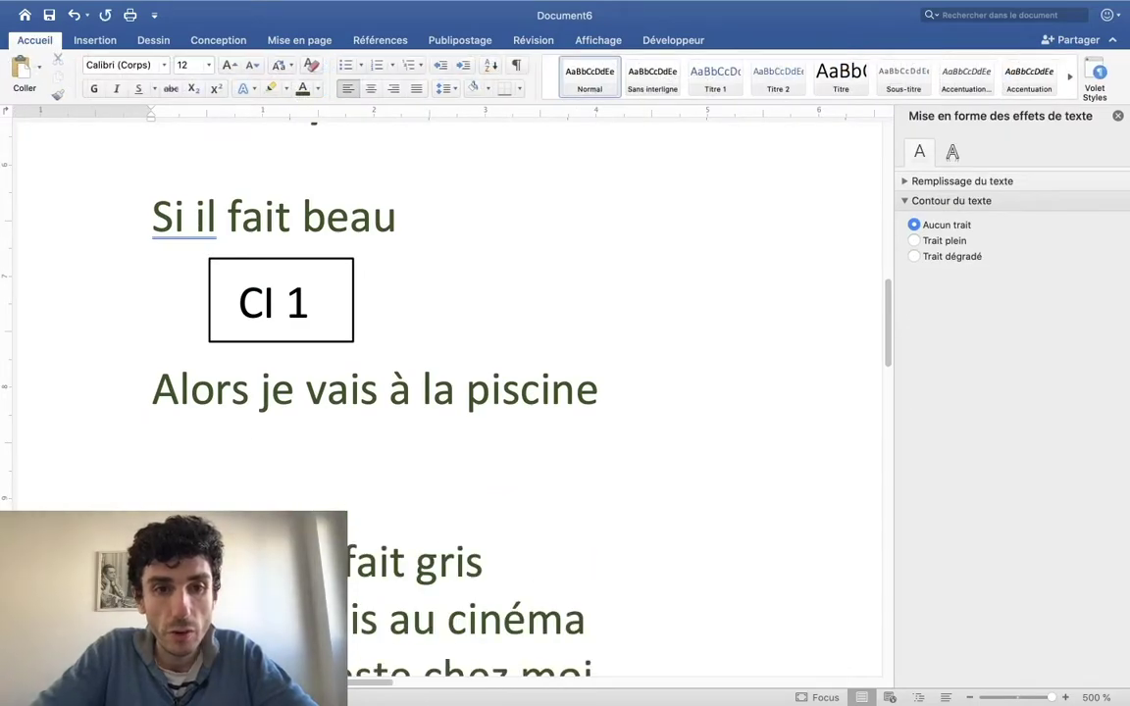
Step: Duplicate the box below the piscine line and change its text to 'Csq 1'
{"action": "left_click", "coordinate": [314, 334]}
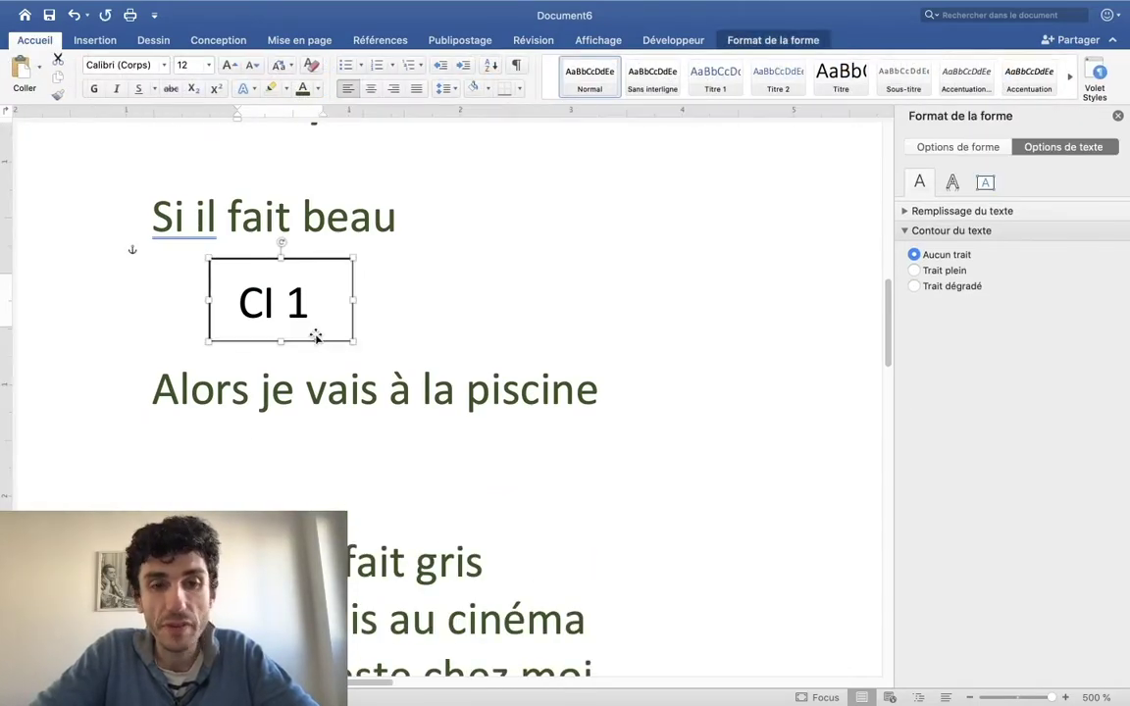
{"action": "key", "text": "ctrl+c"}
{"action": "key", "text": "ctrl+v"}
{"action": "left_click_drag", "start_coordinate": [297, 335], "coordinate": [258, 465]}
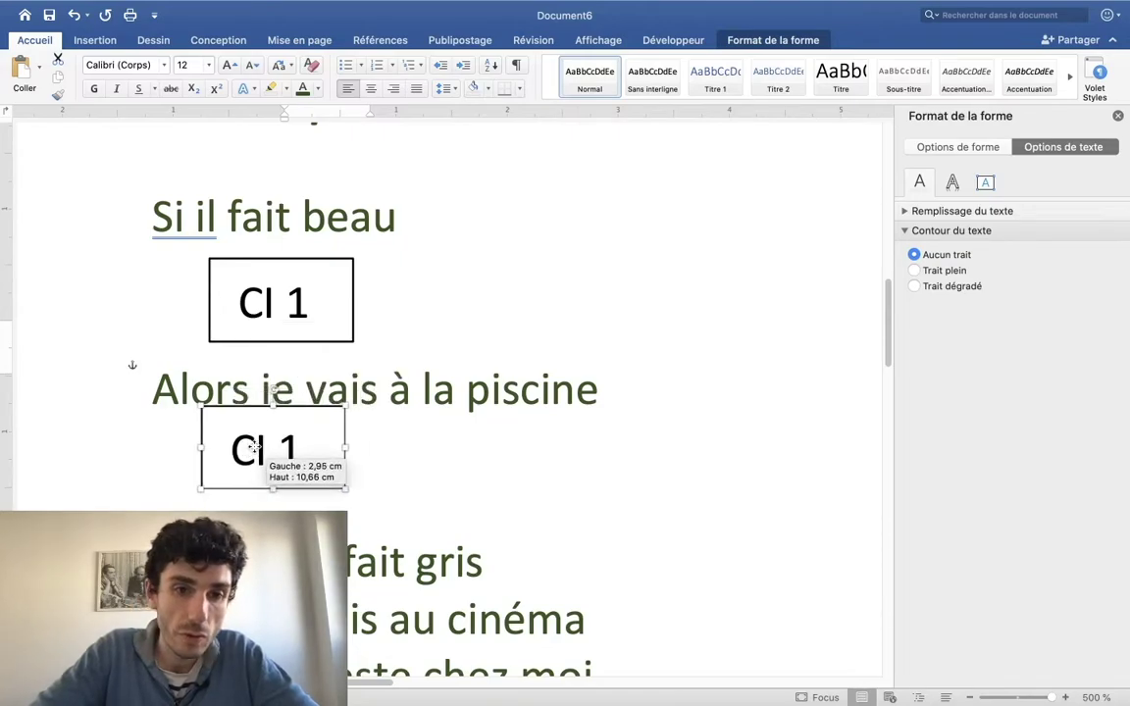
{"action": "left_click", "coordinate": [256, 462]}
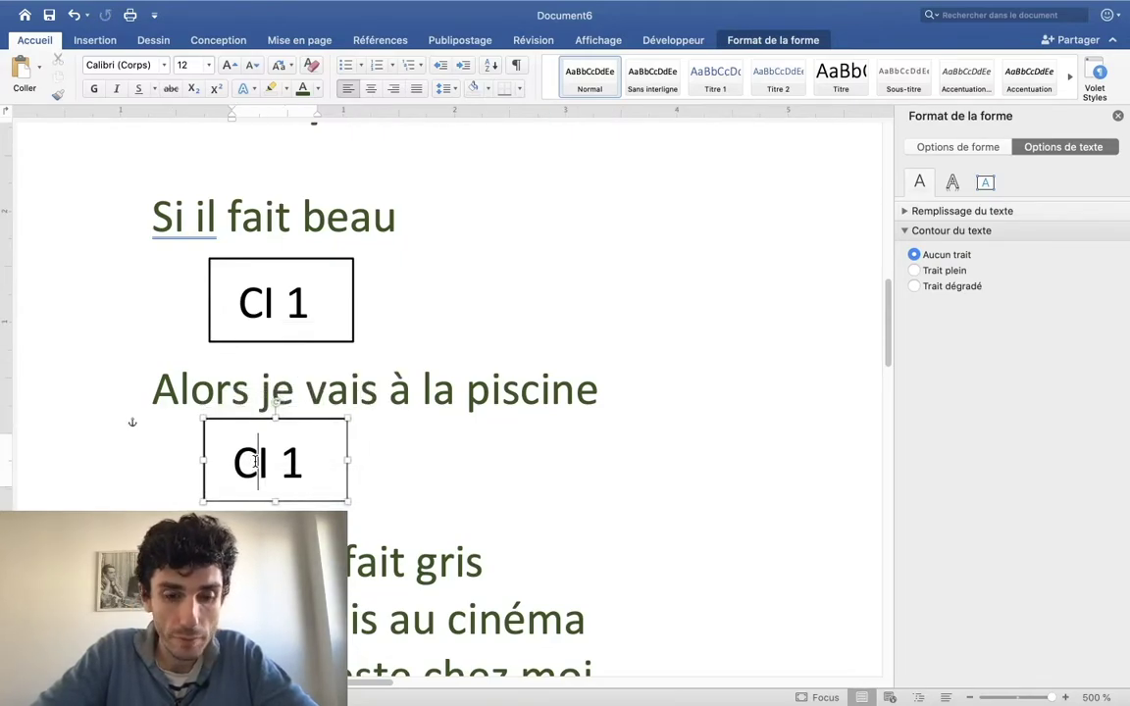
{"action": "key", "text": "BackSpace"}
{"action": "type", "text": "sq"}
{"action": "scroll", "coordinate": [365, 393], "scroll_direction": "down", "scroll_amount": 4}
{"action": "left_click", "coordinate": [150, 397]}
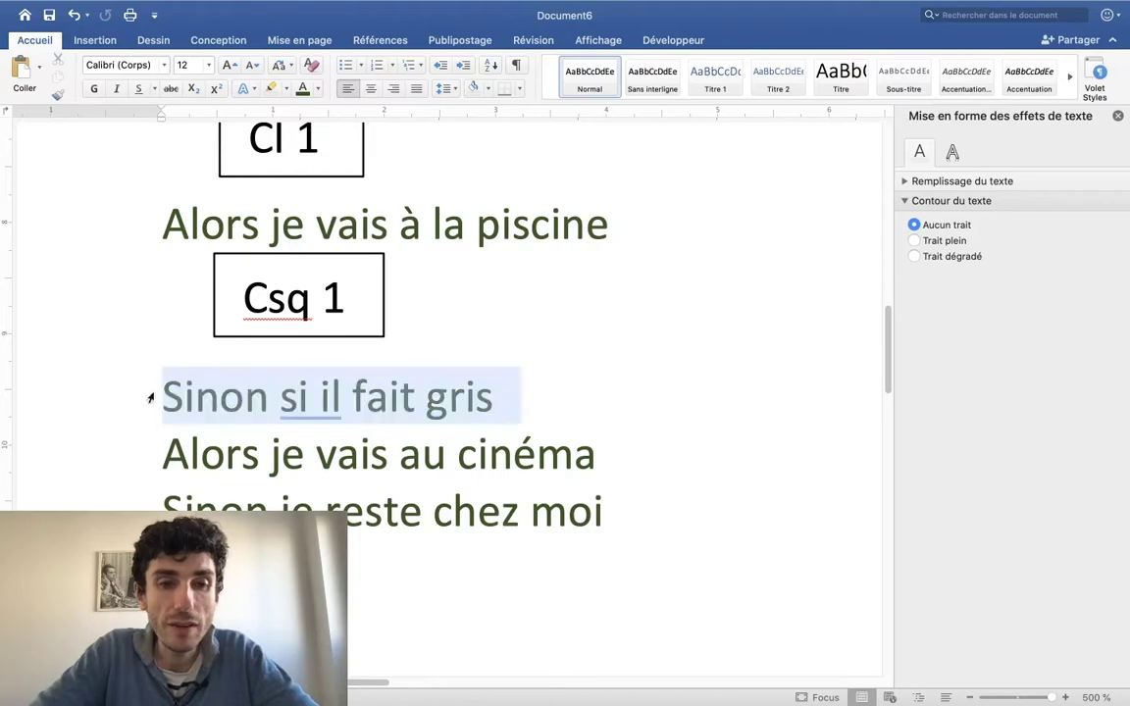
{"action": "key", "text": "Right"}
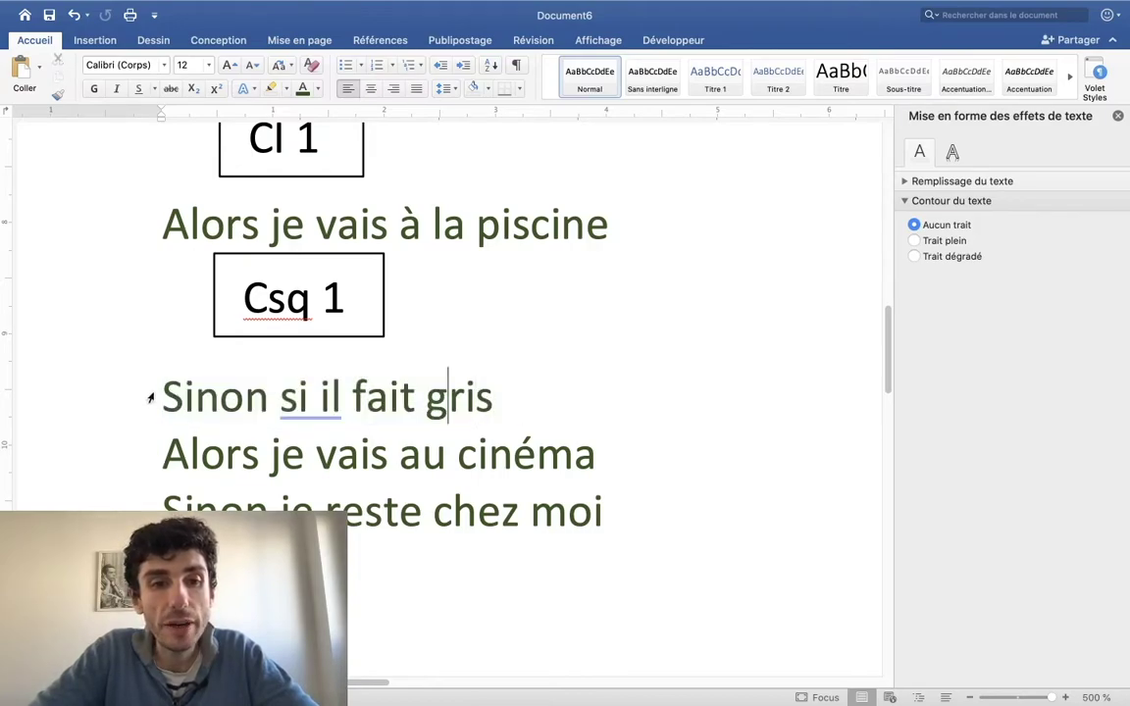
Step: Insert blank lines above 'Sinon si il fait gris' and above 'Alors je vais à la piscine'
{"action": "left_click", "coordinate": [157, 394]}
{"action": "key", "text": "Return"}
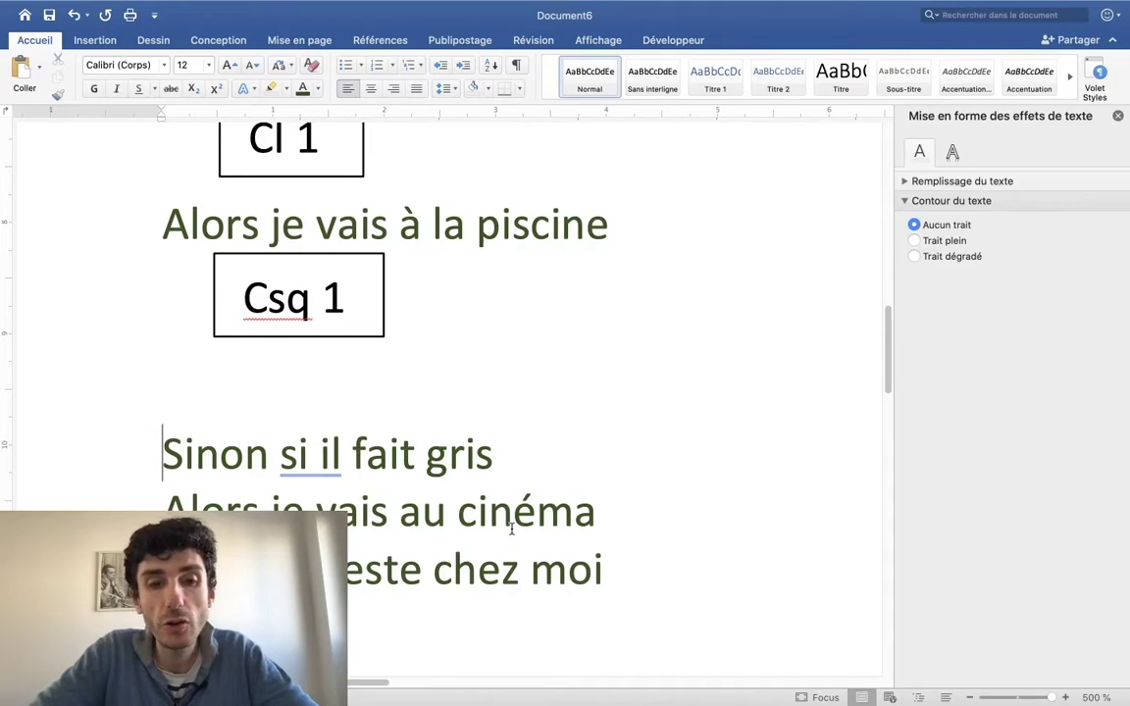
{"action": "left_click_drag", "start_coordinate": [598, 560], "coordinate": [172, 449]}
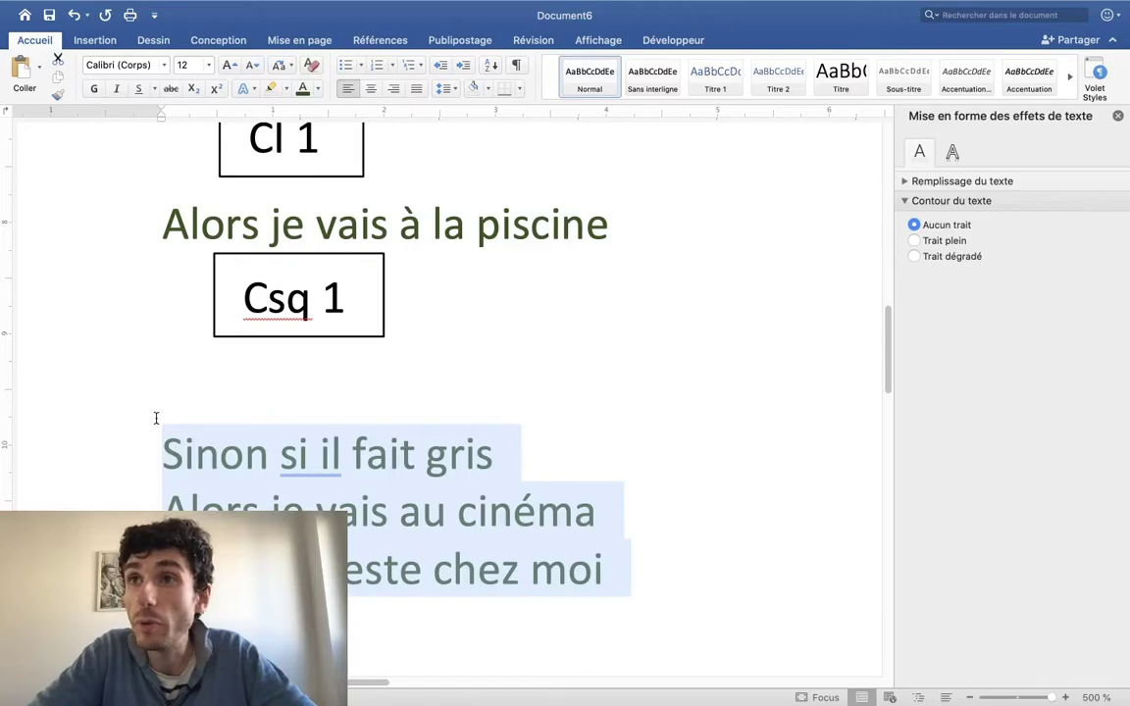
{"action": "scroll", "coordinate": [307, 309], "scroll_direction": "up", "scroll_amount": 3}
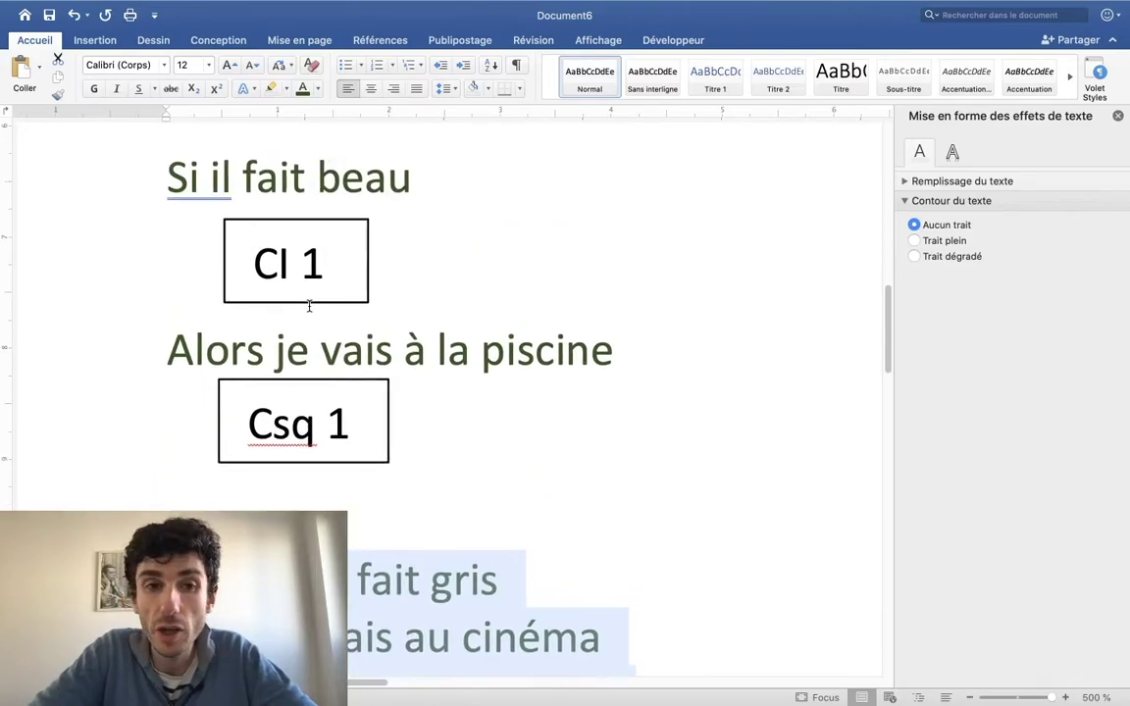
{"action": "left_click", "coordinate": [167, 331]}
{"action": "key", "text": "Return"}
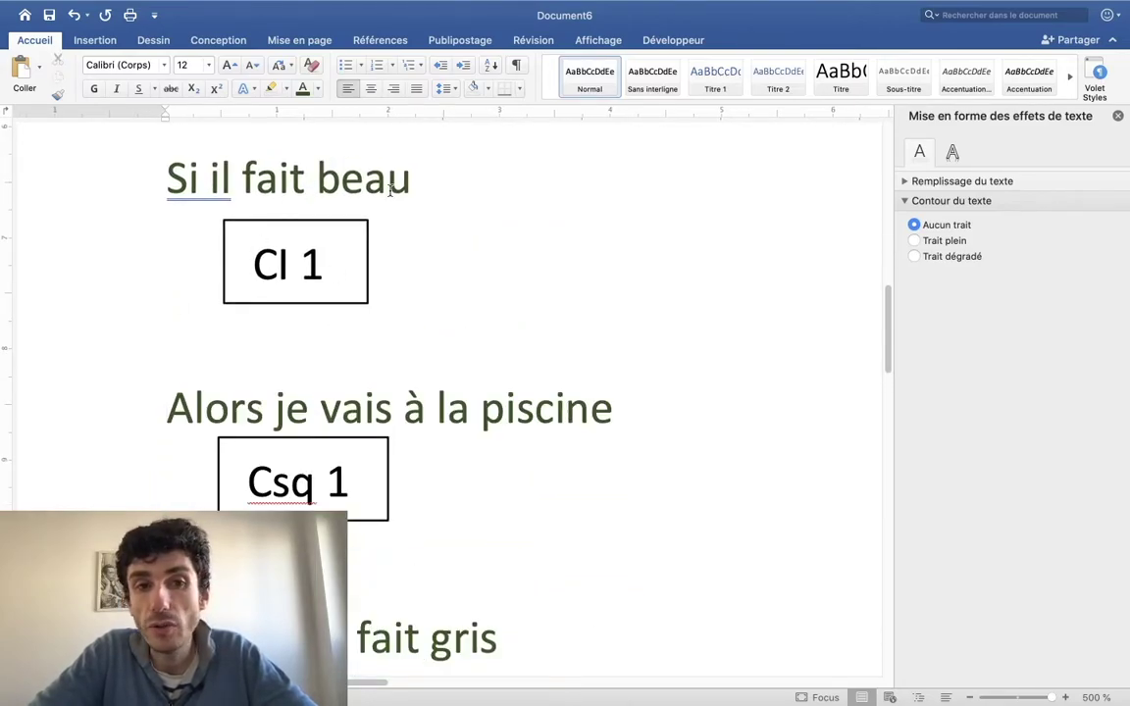
Step: Scroll through the page to review the full nested-if example
{"action": "scroll", "coordinate": [263, 502], "scroll_direction": "down", "scroll_amount": 4}
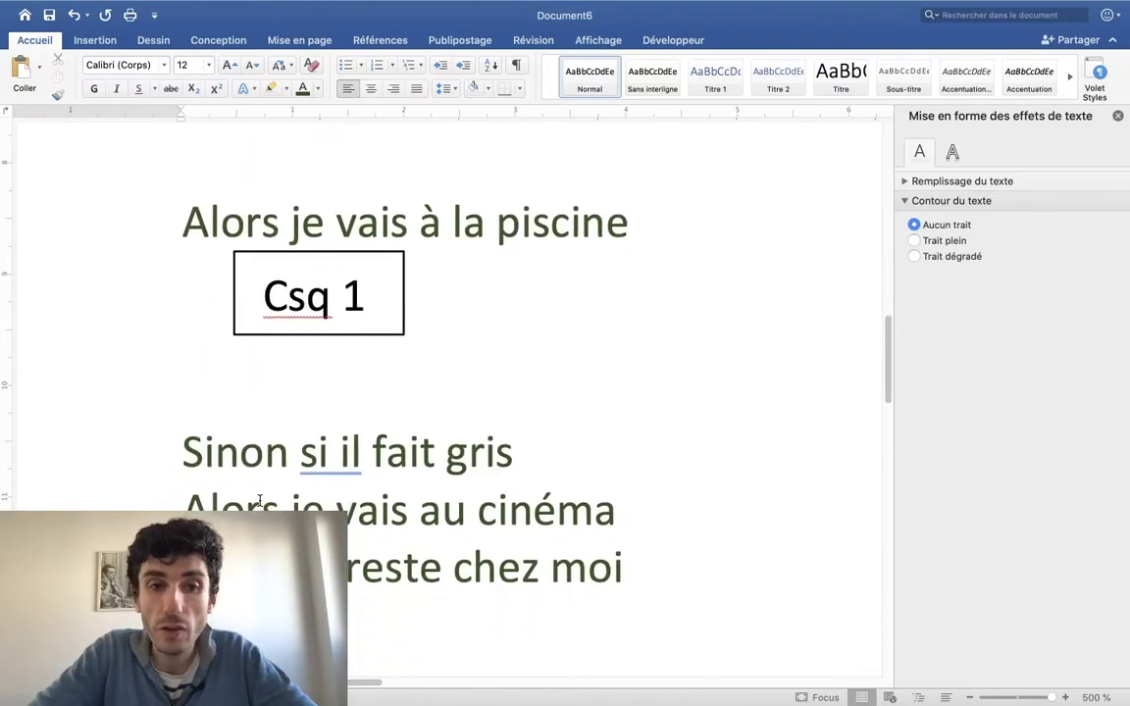
{"action": "scroll", "coordinate": [442, 392], "scroll_direction": "down", "scroll_amount": 4}
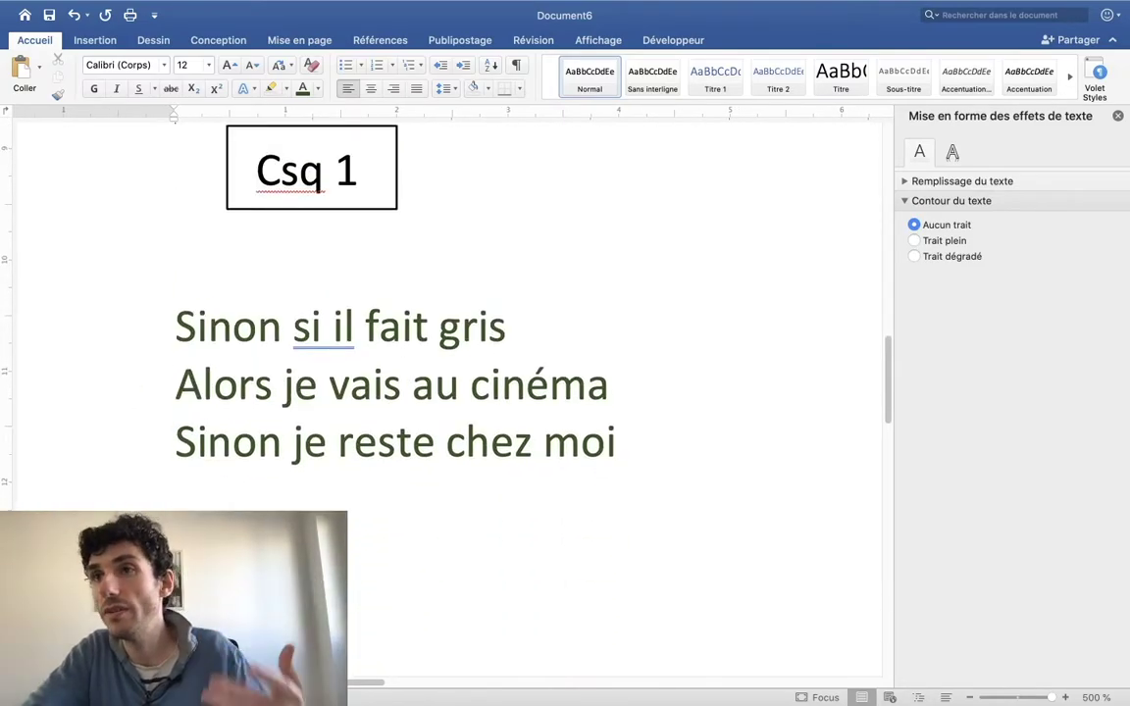
{"action": "scroll", "coordinate": [441, 392], "scroll_direction": "up", "scroll_amount": 3}
{"action": "scroll", "coordinate": [441, 392], "scroll_direction": "up", "scroll_amount": 2}
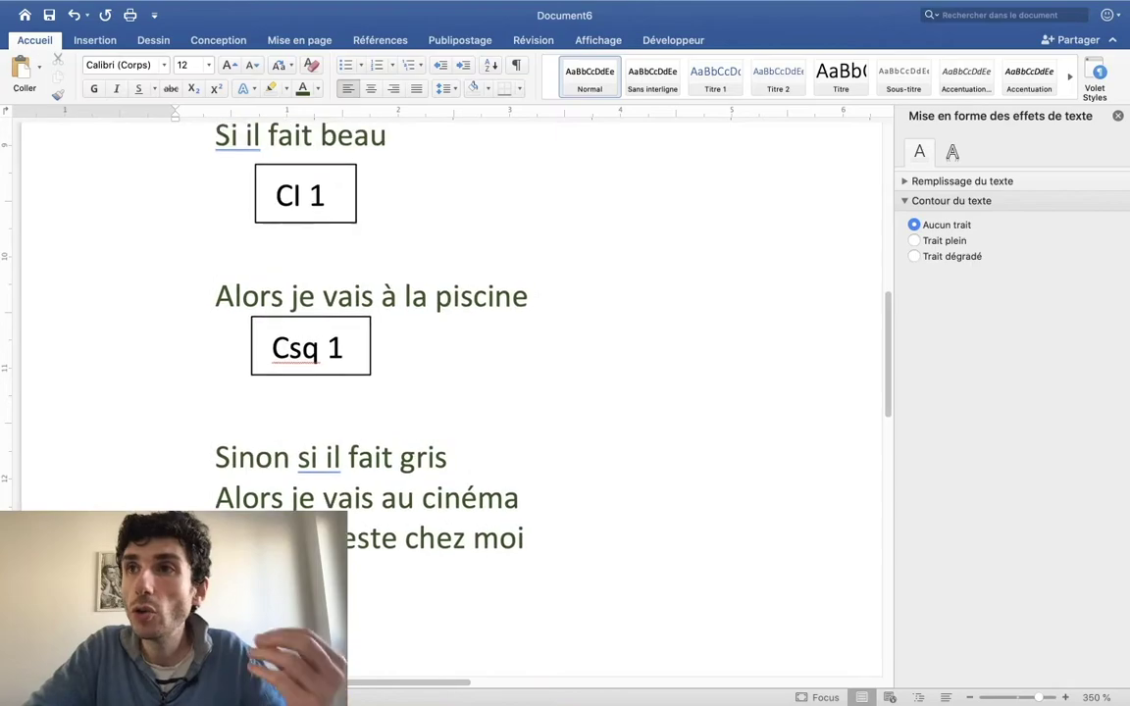
{"action": "scroll", "coordinate": [442, 392], "scroll_direction": "down", "scroll_amount": 2}
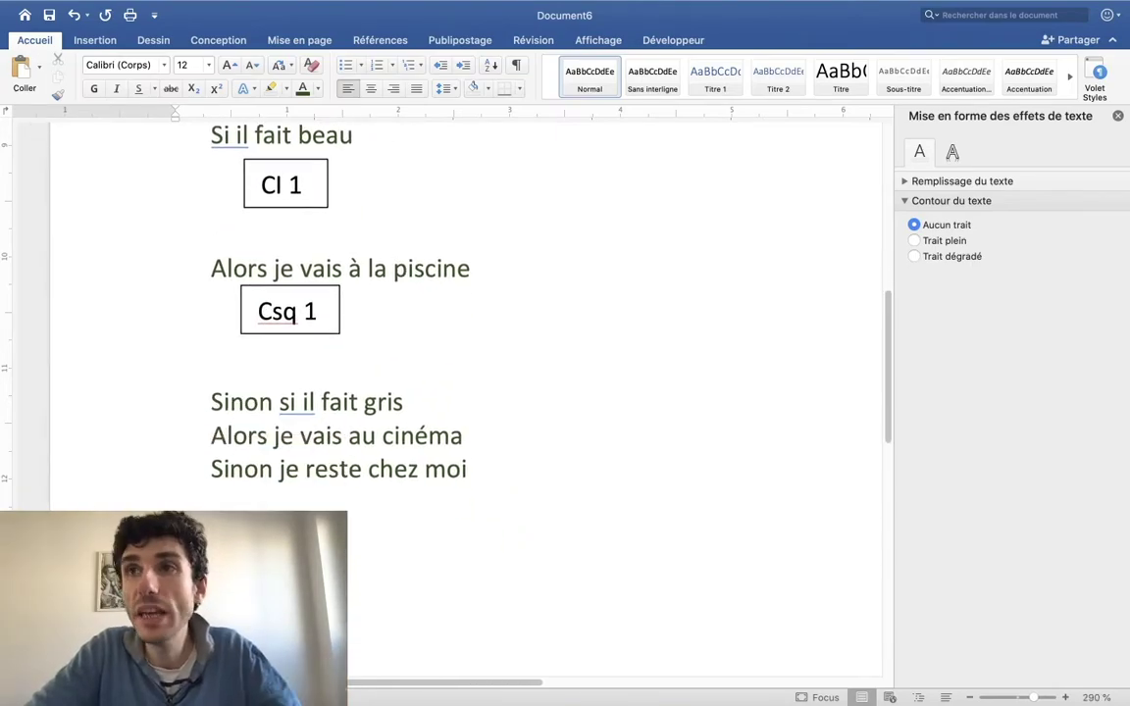
{"action": "scroll", "coordinate": [441, 392], "scroll_direction": "up", "scroll_amount": 1}
{"action": "scroll", "coordinate": [441, 393], "scroll_direction": "down", "scroll_amount": 1}
{"action": "scroll", "coordinate": [442, 393], "scroll_direction": "up", "scroll_amount": 1}
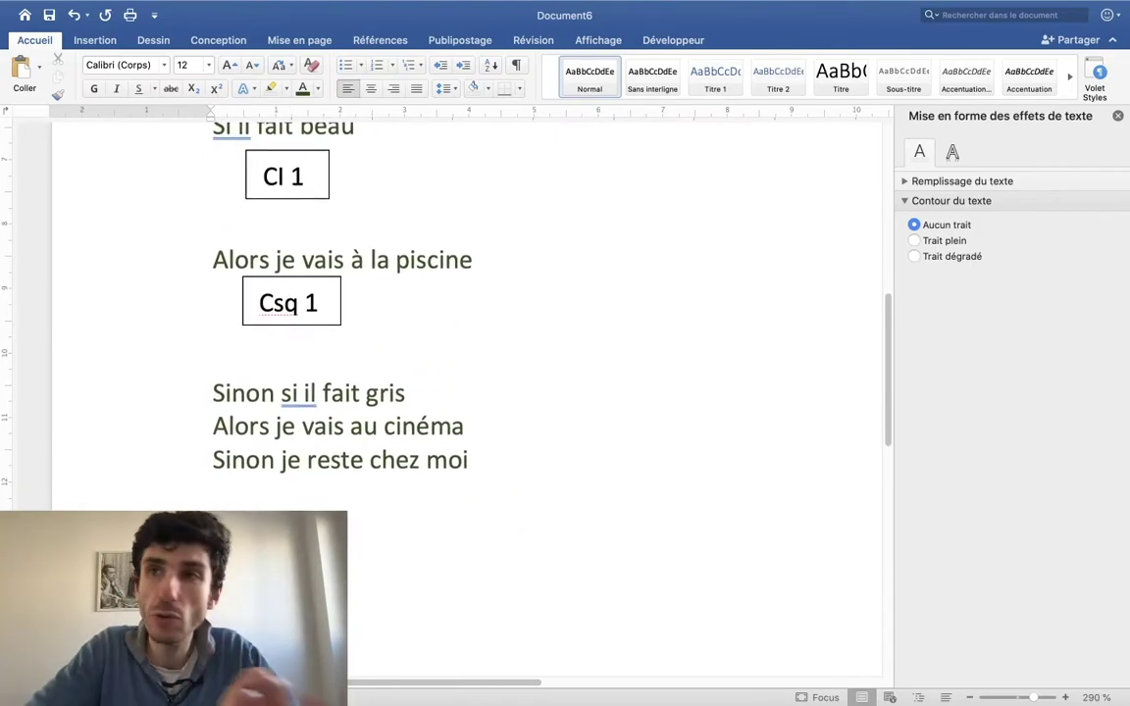
{"action": "scroll", "coordinate": [441, 392], "scroll_direction": "down", "scroll_amount": 2}
{"action": "scroll", "coordinate": [441, 393], "scroll_direction": "down", "scroll_amount": 1}
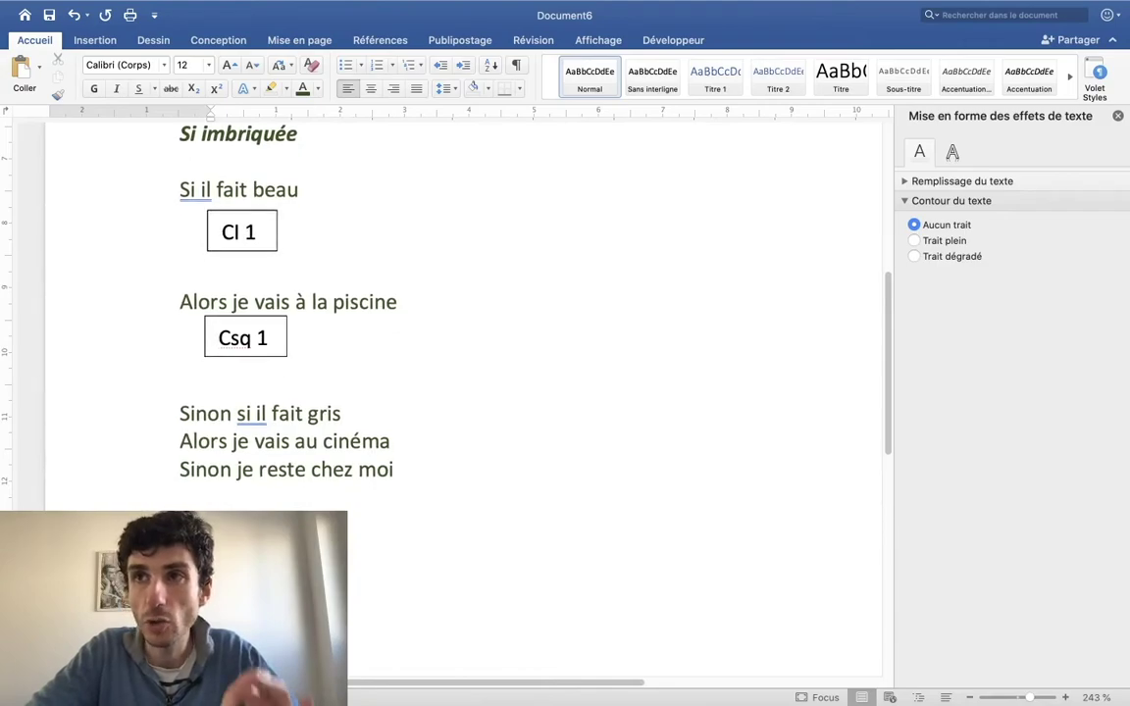
Step: Move Cl 1 and Csq 1 beside their lines, delete the blank lines, and copy Csq 1 beside Sinon as Alt 1
{"action": "mouse_move", "coordinate": [261, 232]}
{"action": "left_mouse_down"}
{"action": "mouse_move", "coordinate": [310, 227]}
{"action": "mouse_move", "coordinate": [346, 192]}
{"action": "left_mouse_up"}
{"action": "left_click_drag", "start_coordinate": [225, 336], "coordinate": [465, 307]}
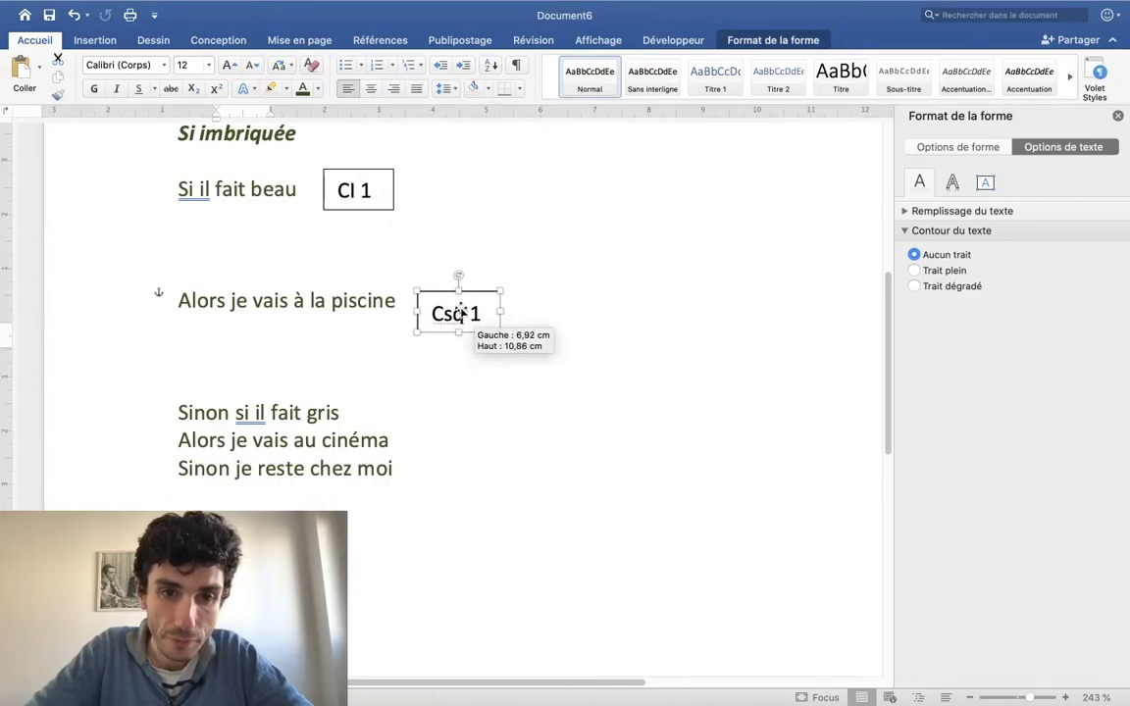
{"action": "left_click", "coordinate": [207, 301]}
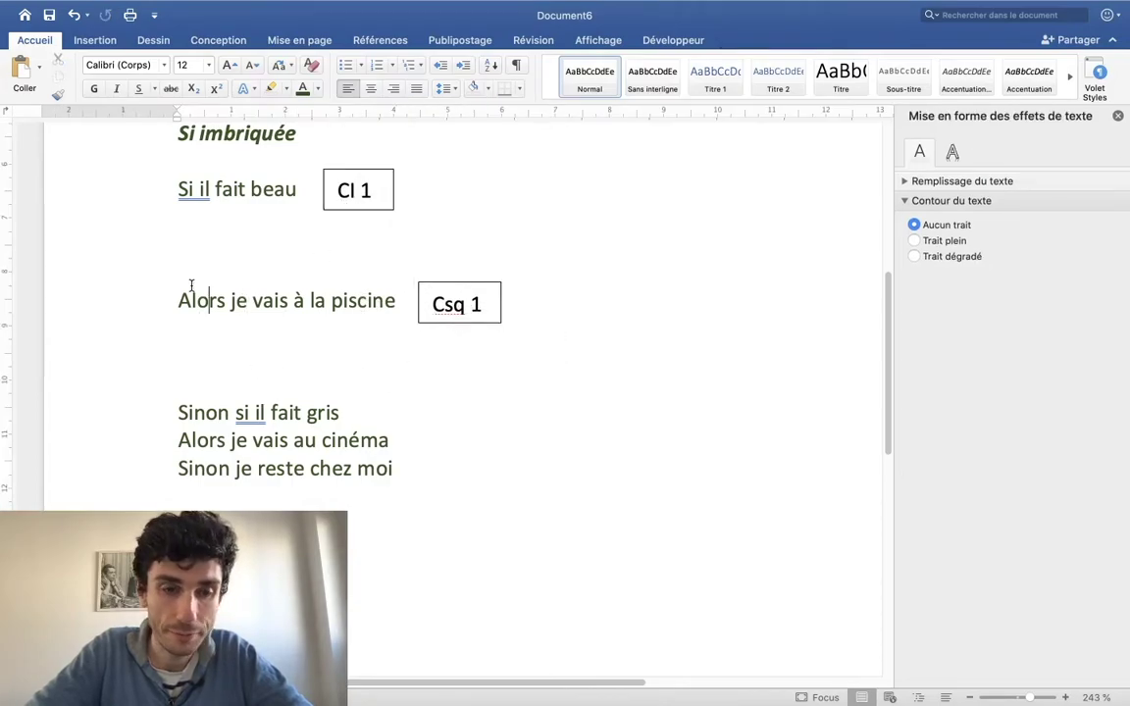
{"action": "key", "text": "BackSpace"}
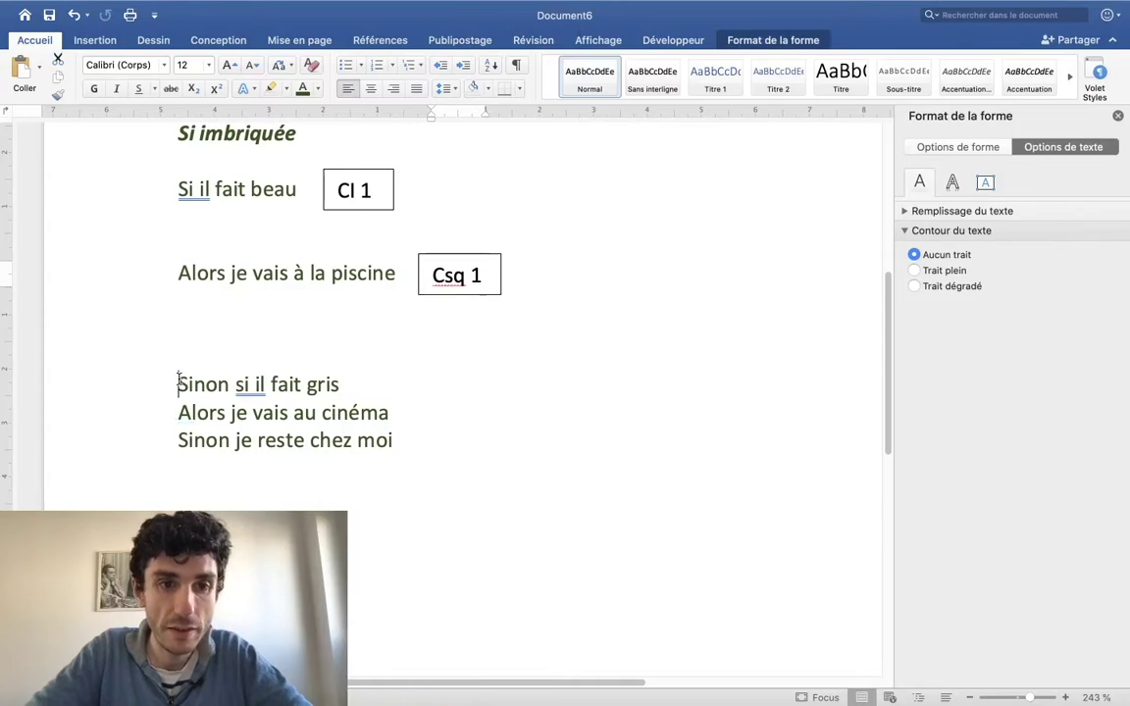
{"action": "key", "text": "BackSpace"}
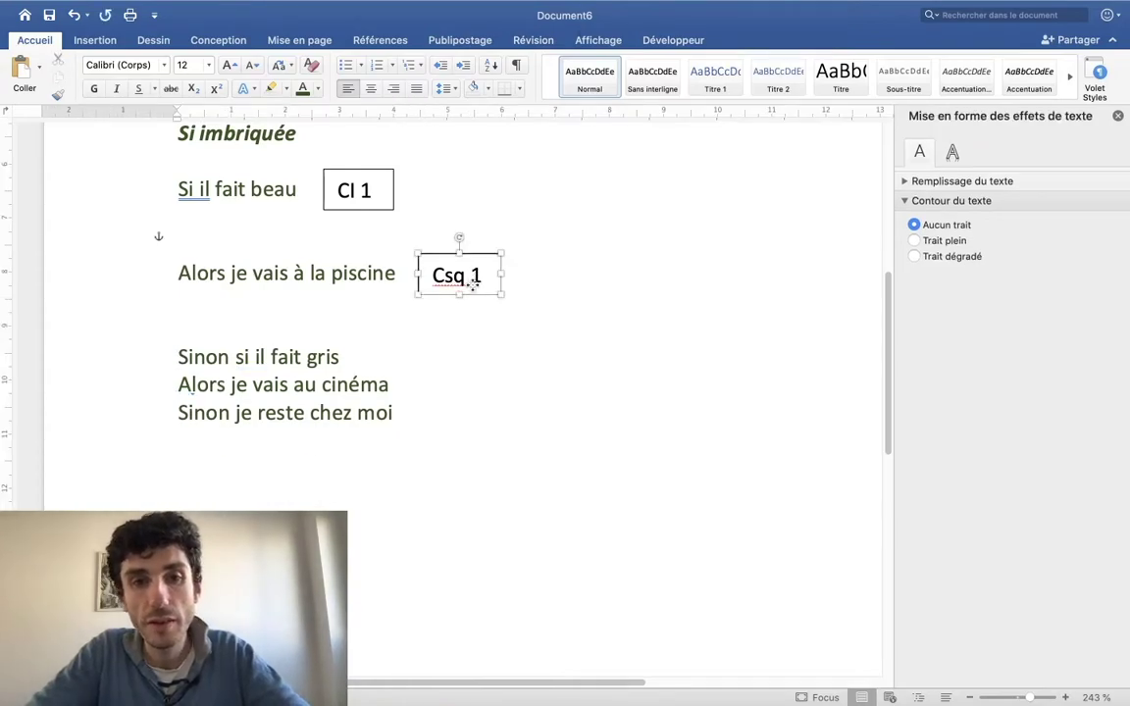
{"action": "mouse_move", "coordinate": [443, 267]}
{"action": "left_mouse_down"}
{"action": "mouse_move", "coordinate": [478, 287]}
{"action": "mouse_move", "coordinate": [443, 359]}
{"action": "left_mouse_up"}
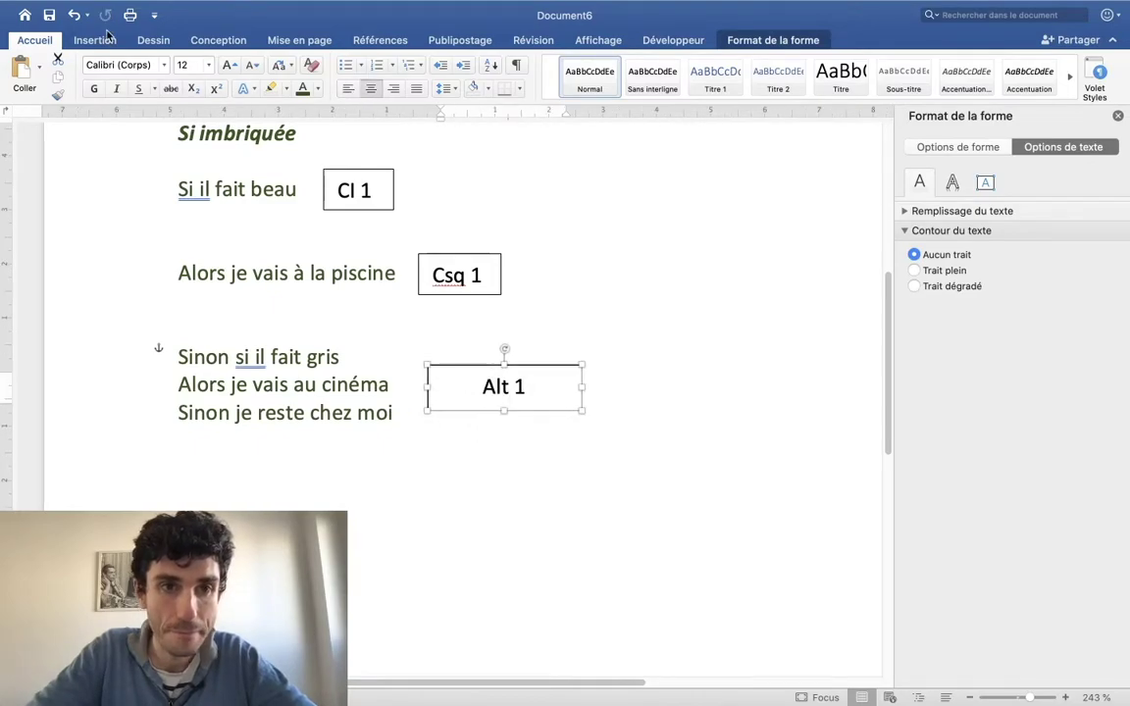
{"action": "left_click", "coordinate": [98, 40]}
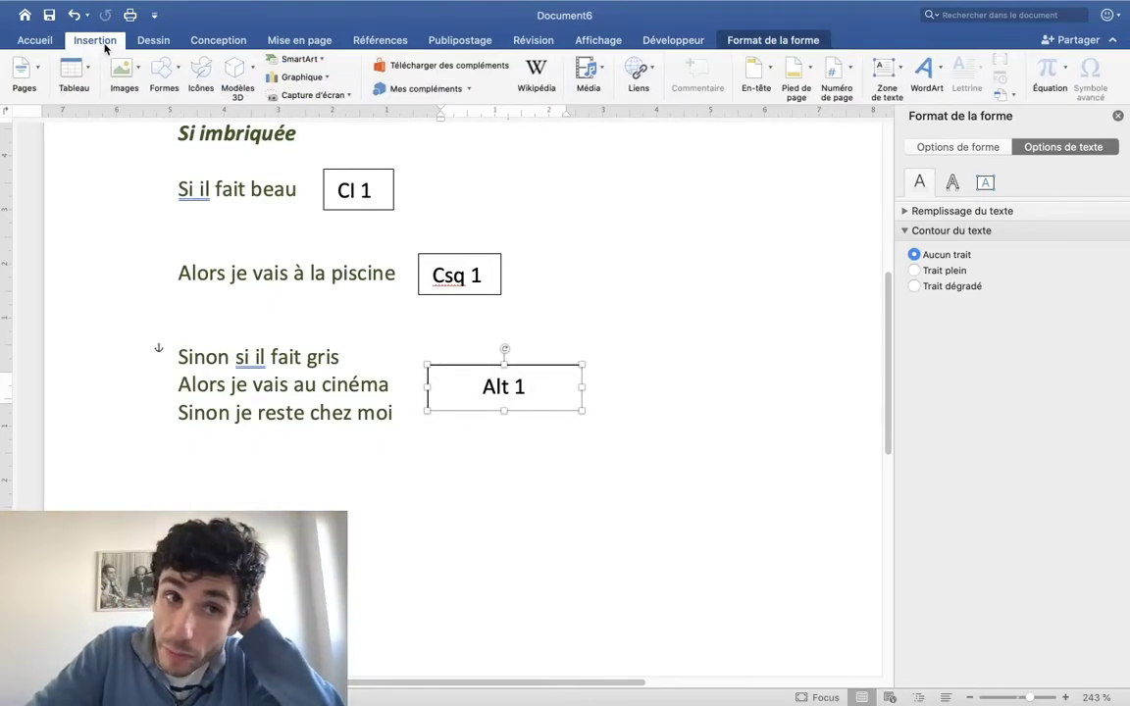
Step: Draw a right curly brace beside the three Sinon lines and move the Alt 1 box to its right
{"action": "left_click", "coordinate": [164, 68]}
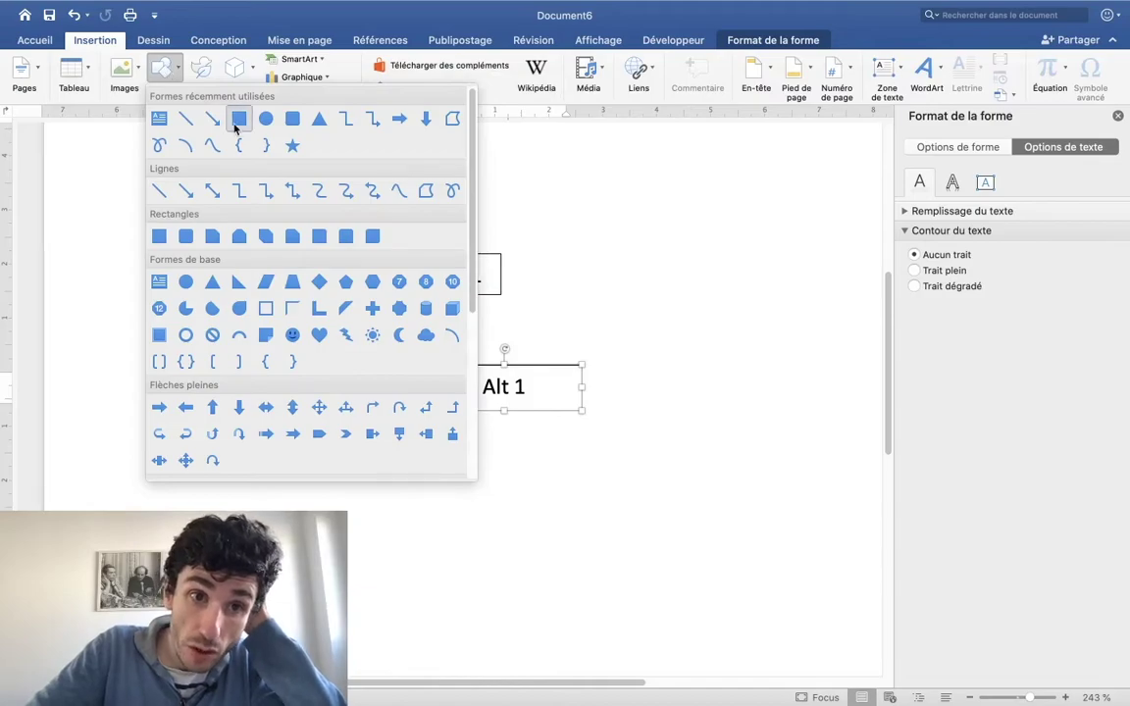
{"action": "left_click", "coordinate": [265, 144]}
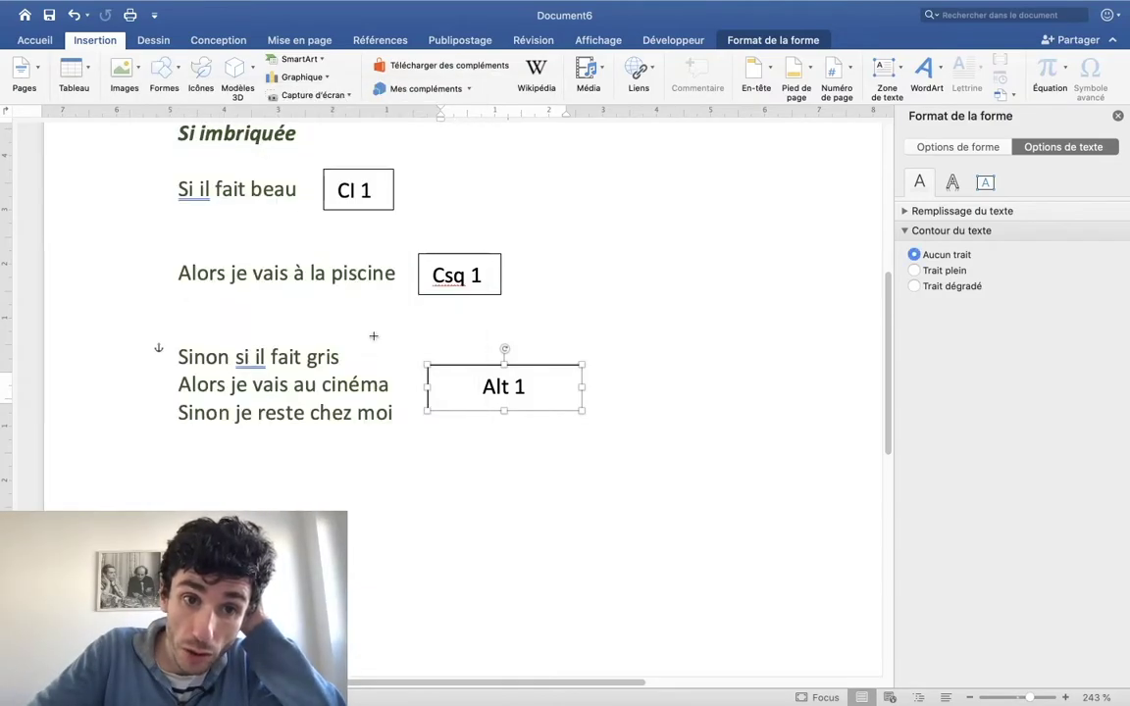
{"action": "left_click_drag", "start_coordinate": [392, 350], "coordinate": [422, 421]}
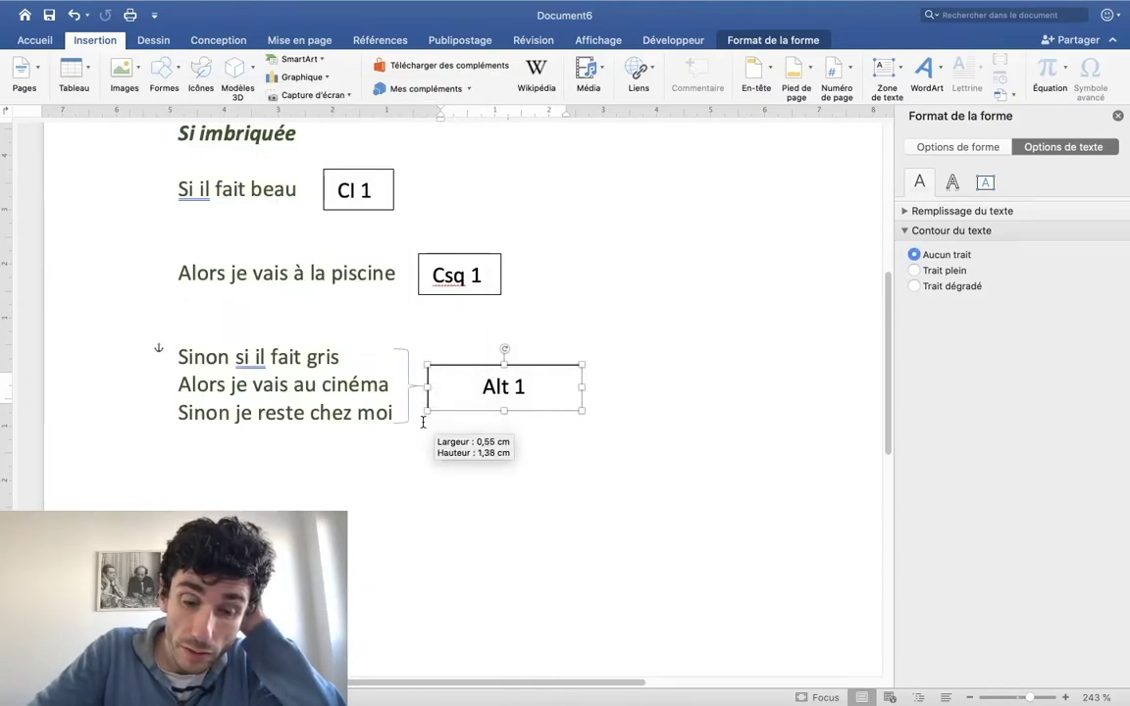
{"action": "left_click", "coordinate": [457, 377]}
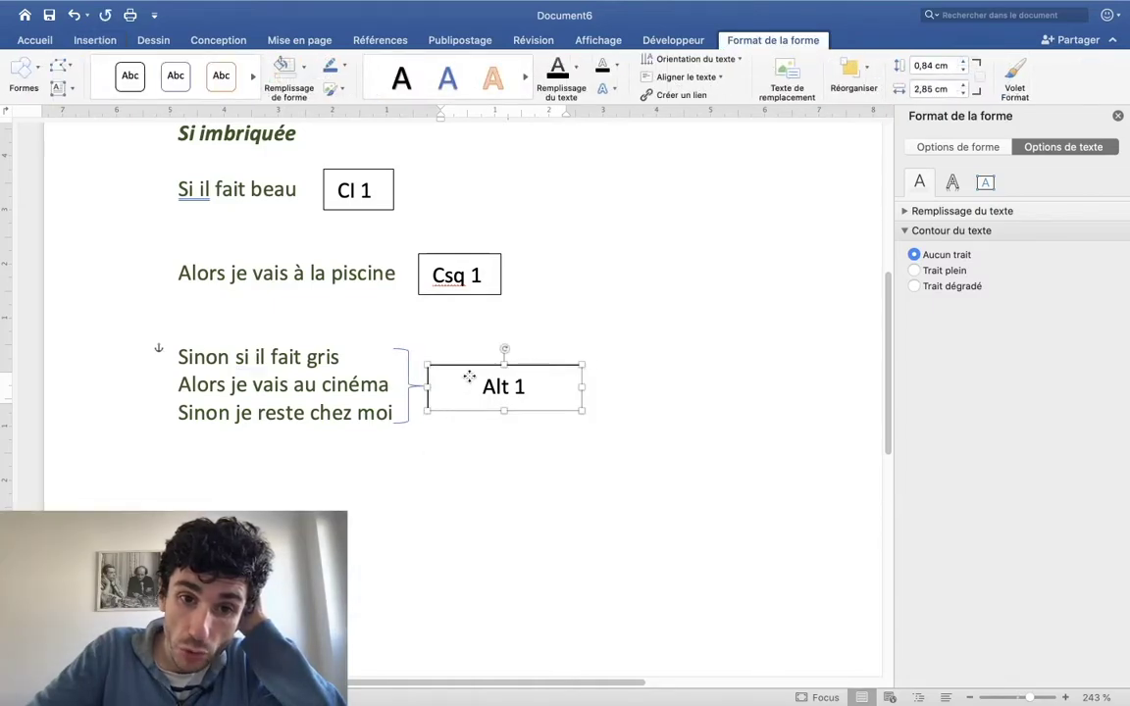
{"action": "left_click_drag", "start_coordinate": [469, 378], "coordinate": [480, 377]}
{"action": "left_click", "coordinate": [452, 324]}
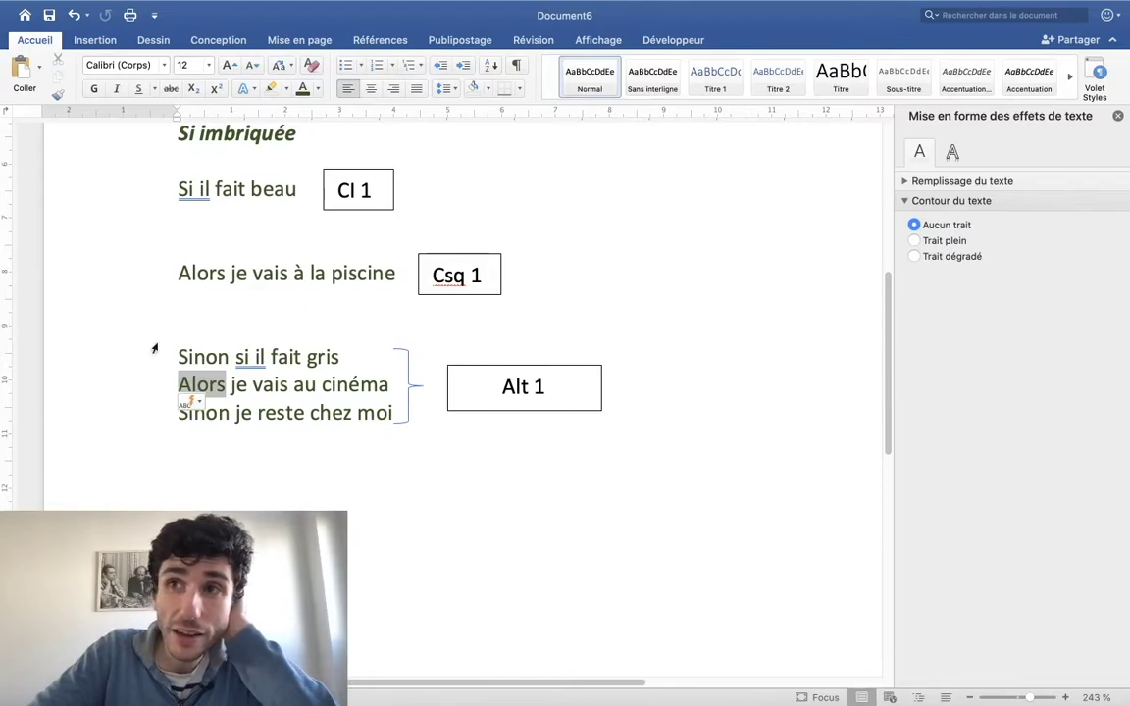
Step: Put Sinon on its own line and add a blank line before 'Alors je vais au cinéma'
{"action": "scroll", "coordinate": [212, 358], "scroll_direction": "up", "scroll_amount": 2}
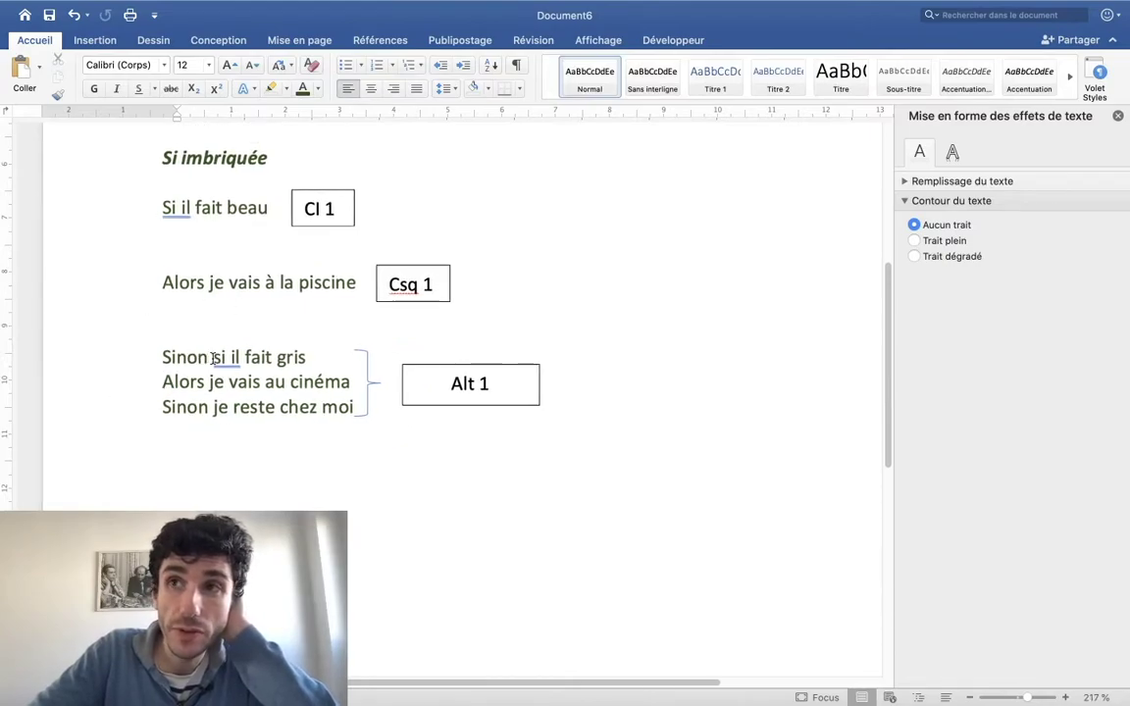
{"action": "scroll", "coordinate": [212, 357], "scroll_direction": "up", "scroll_amount": 5}
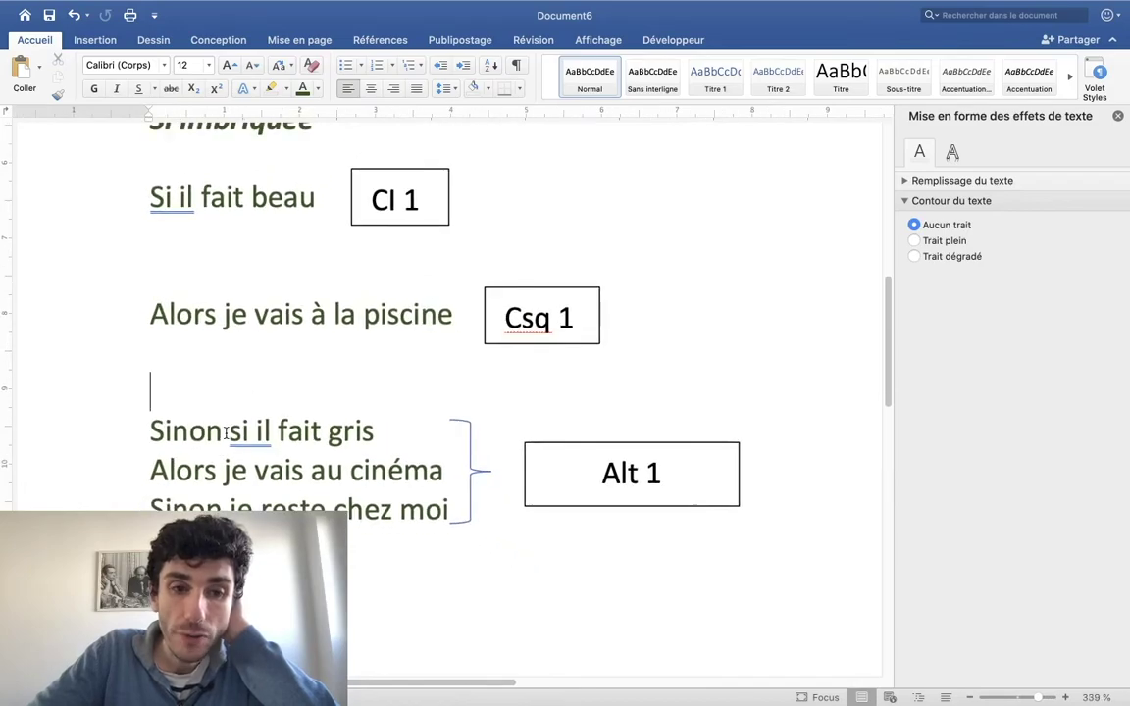
{"action": "key", "text": "Return"}
{"action": "scroll", "coordinate": [442, 343], "scroll_direction": "down", "scroll_amount": 2}
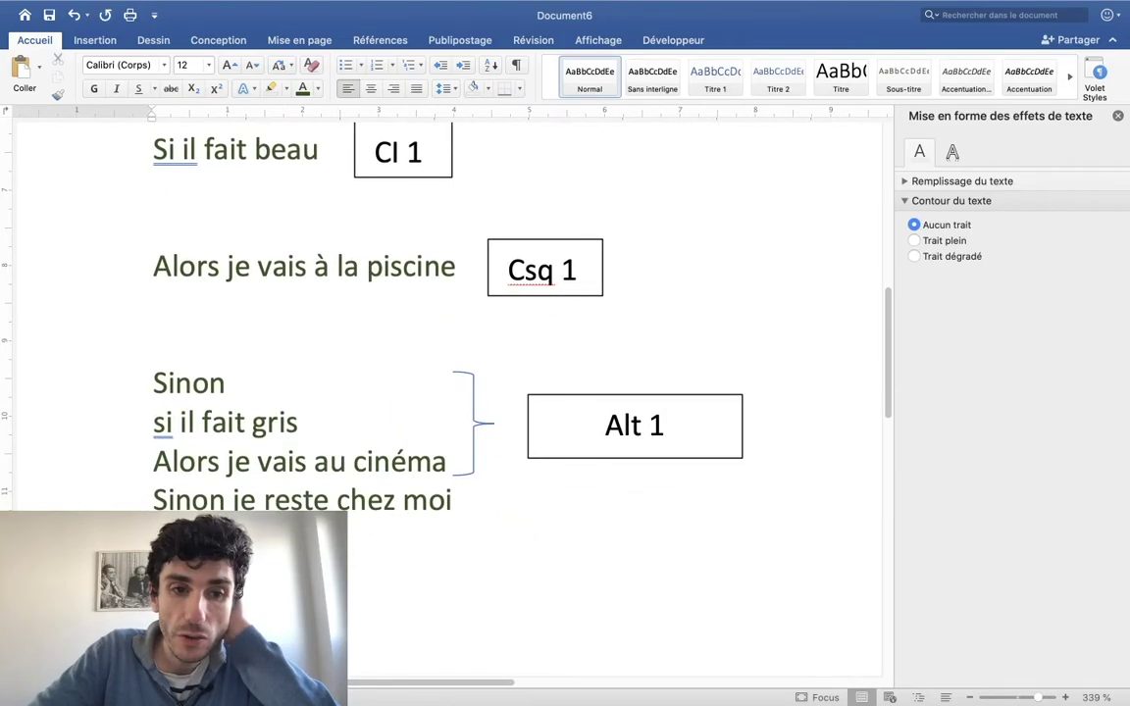
{"action": "key", "text": "Return"}
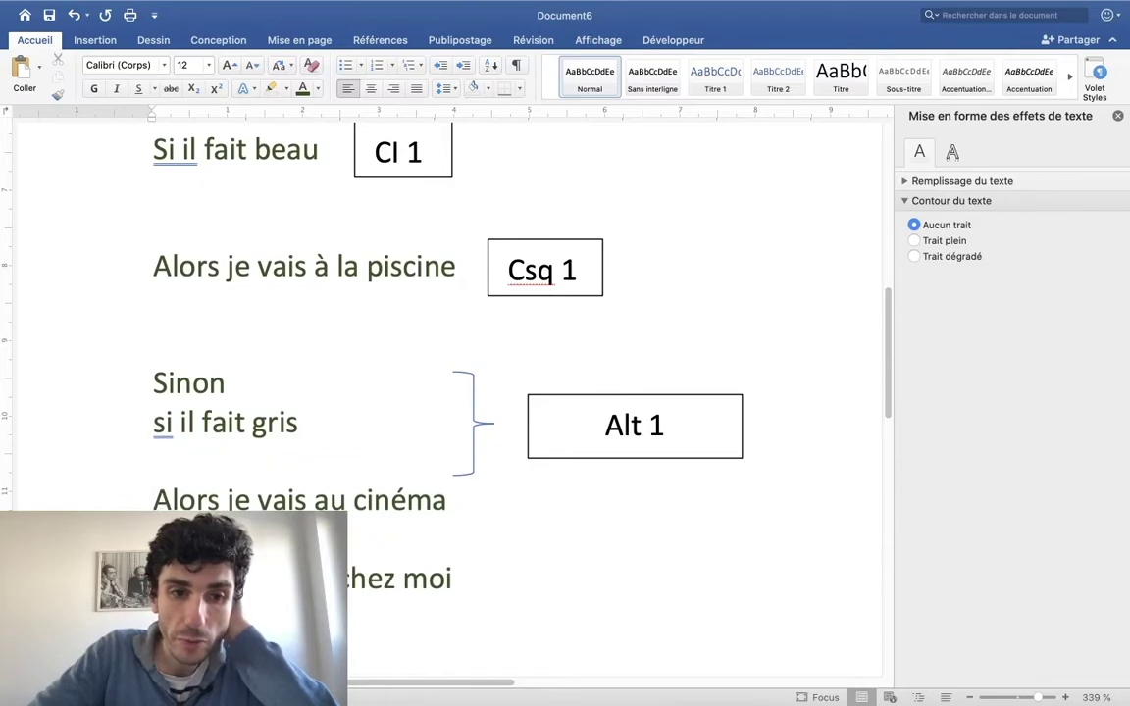
Step: Stretch the brace down over all the Sinon lines and recentre the Alt 1 box beside it
{"action": "scroll", "coordinate": [396, 494], "scroll_direction": "down", "scroll_amount": 1}
{"action": "scroll", "coordinate": [425, 431], "scroll_direction": "down", "scroll_amount": 2}
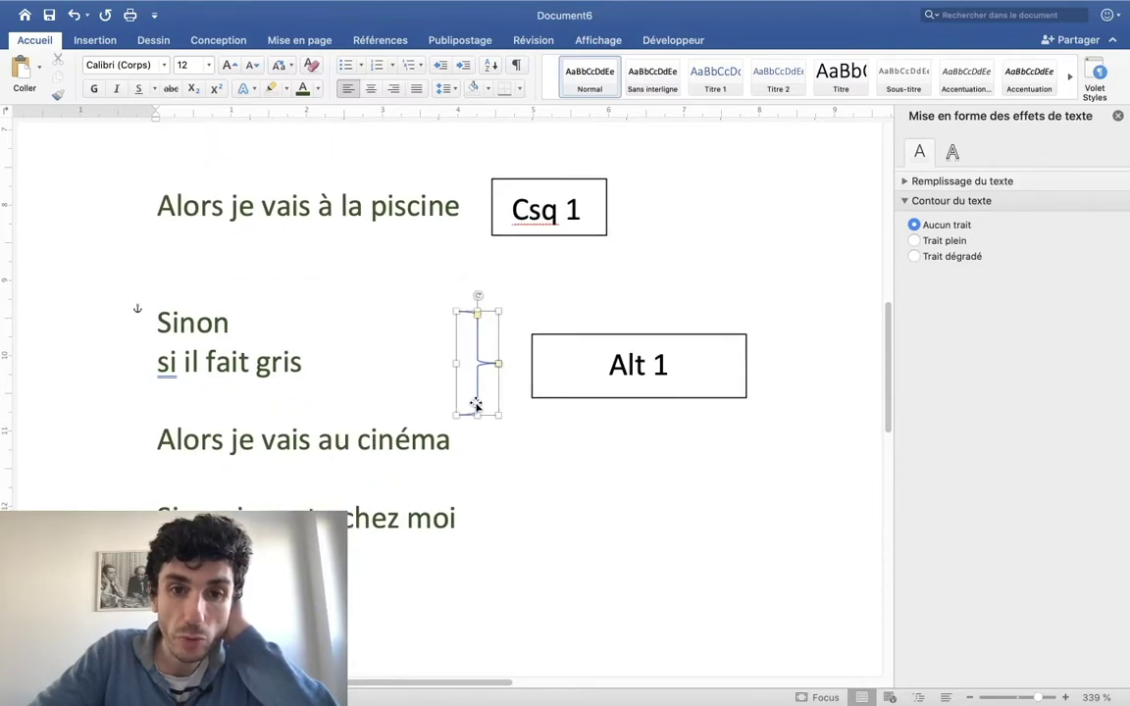
{"action": "left_click_drag", "start_coordinate": [498, 414], "coordinate": [500, 552]}
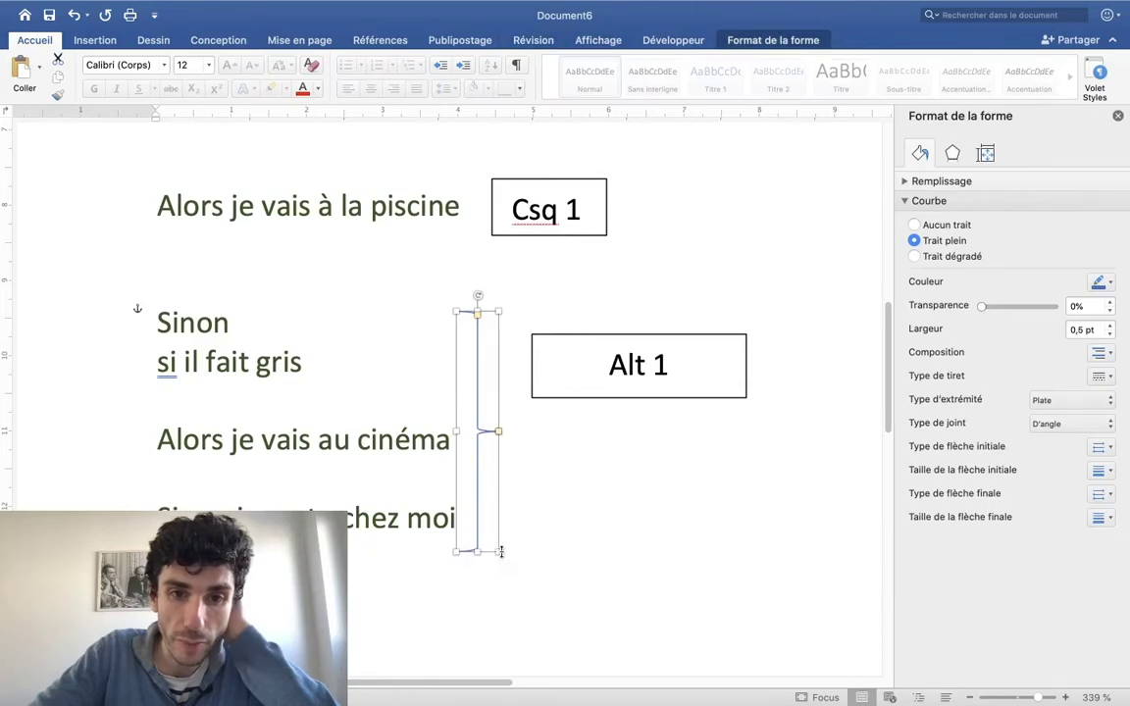
{"action": "left_click", "coordinate": [560, 361]}
{"action": "left_click_drag", "start_coordinate": [577, 355], "coordinate": [567, 419]}
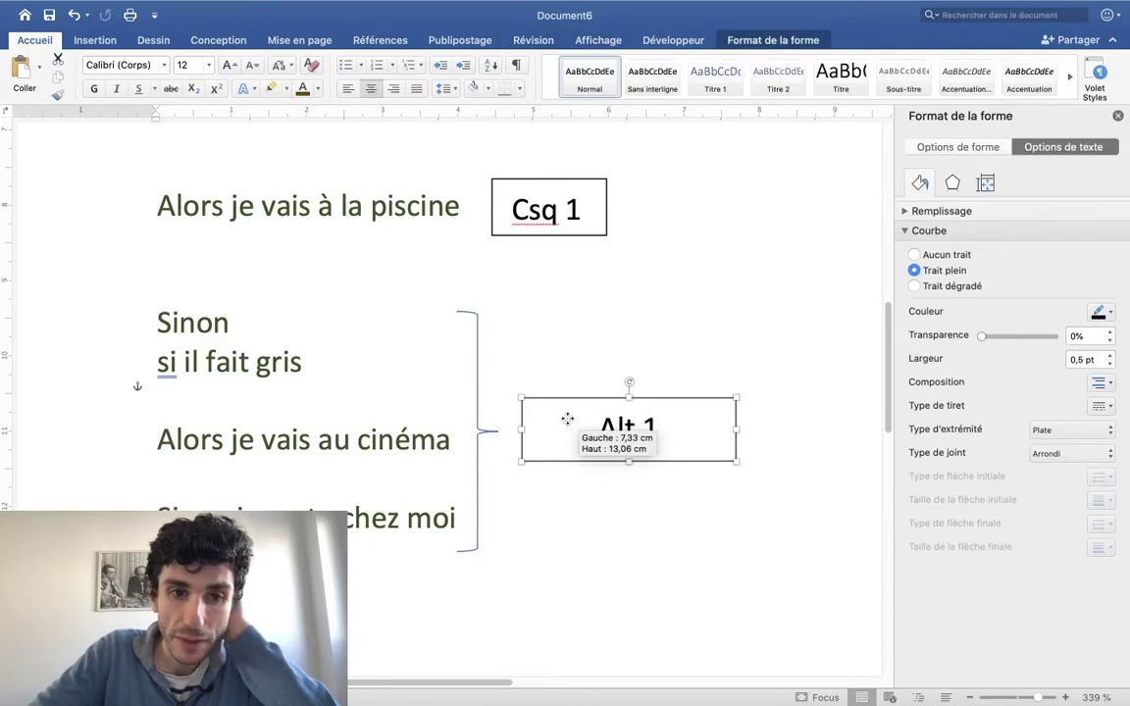
{"action": "left_click", "coordinate": [181, 384]}
{"action": "scroll", "coordinate": [182, 384], "scroll_direction": "left", "scroll_amount": 3}
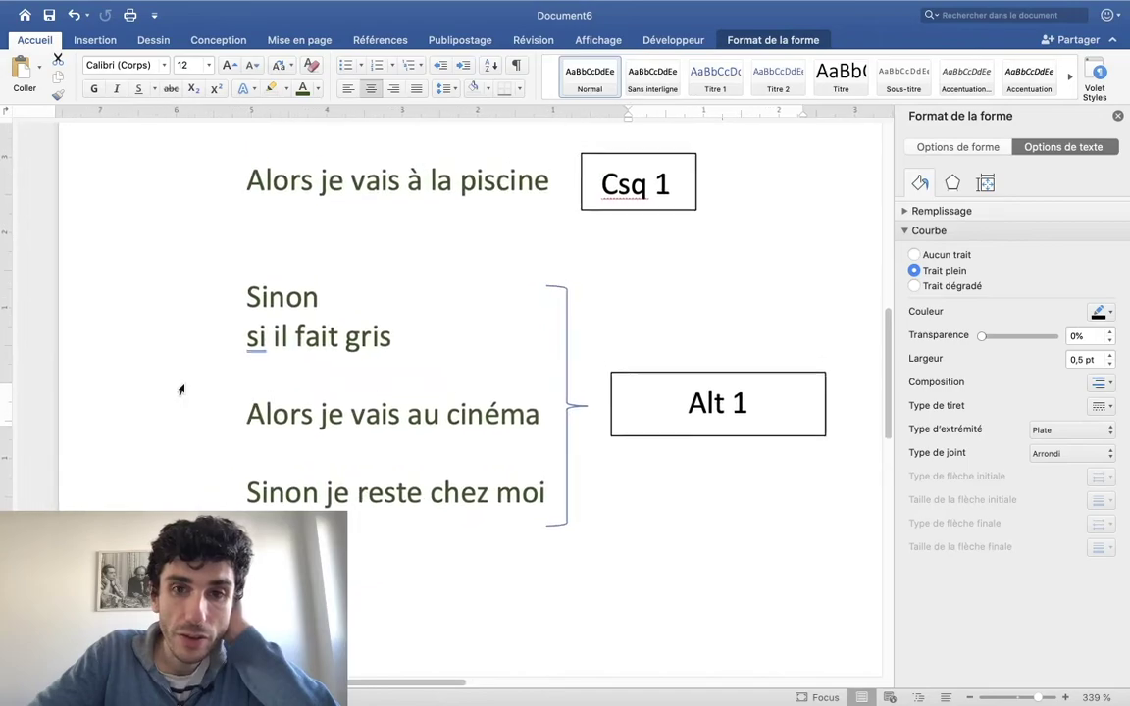
{"action": "scroll", "coordinate": [181, 391], "scroll_direction": "up", "scroll_amount": 2}
{"action": "scroll", "coordinate": [180, 390], "scroll_direction": "down", "scroll_amount": 1}
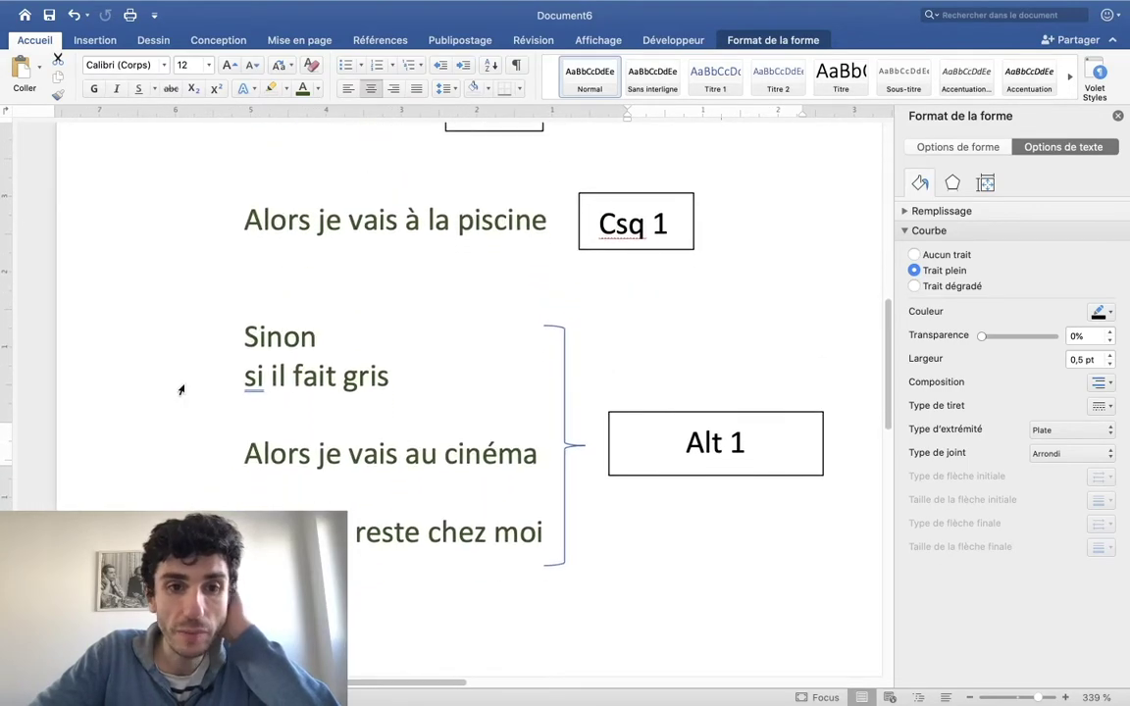
Step: Copy the Cl 1 box beside 'si il fait gris' and renumber it Cl 2
{"action": "left_click", "coordinate": [245, 375]}
{"action": "left_click_drag", "start_coordinate": [407, 376], "coordinate": [244, 375]}
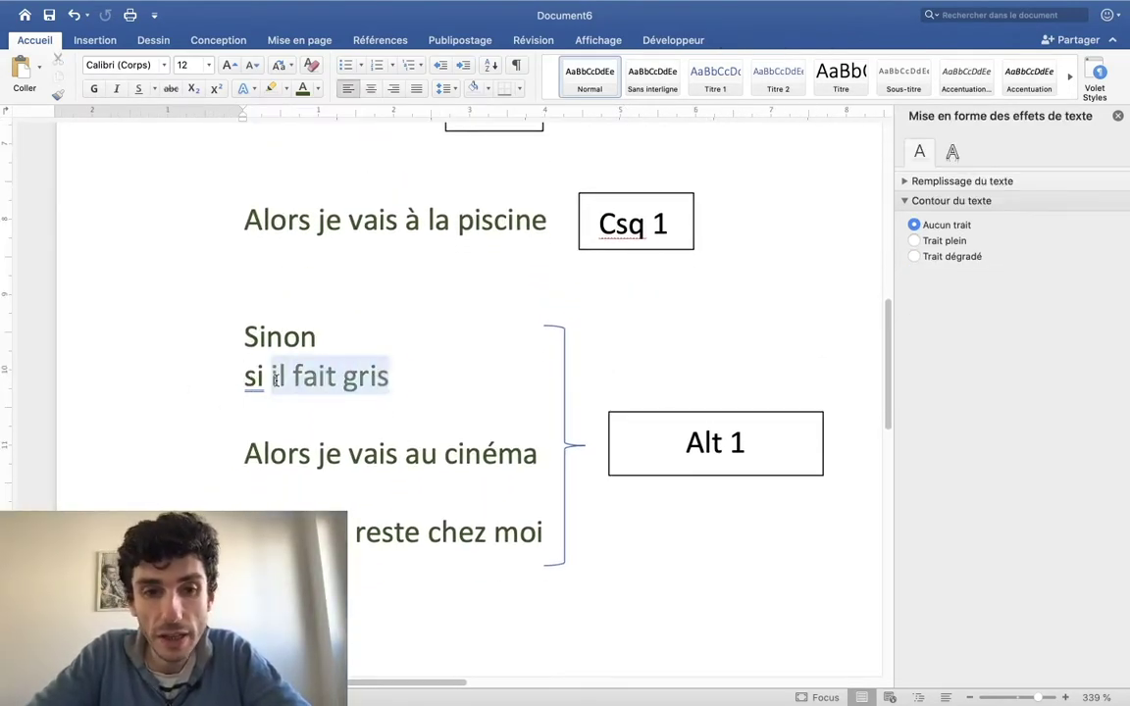
{"action": "scroll", "coordinate": [730, 424], "scroll_direction": "up", "scroll_amount": 3}
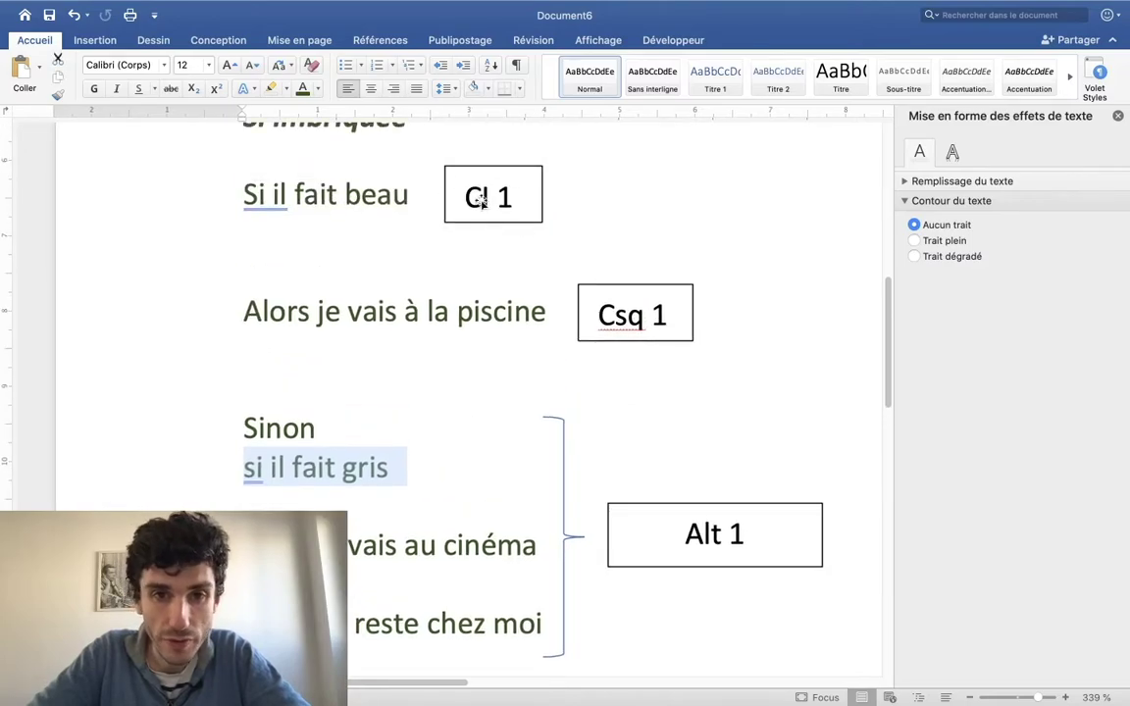
{"action": "left_click", "coordinate": [478, 199]}
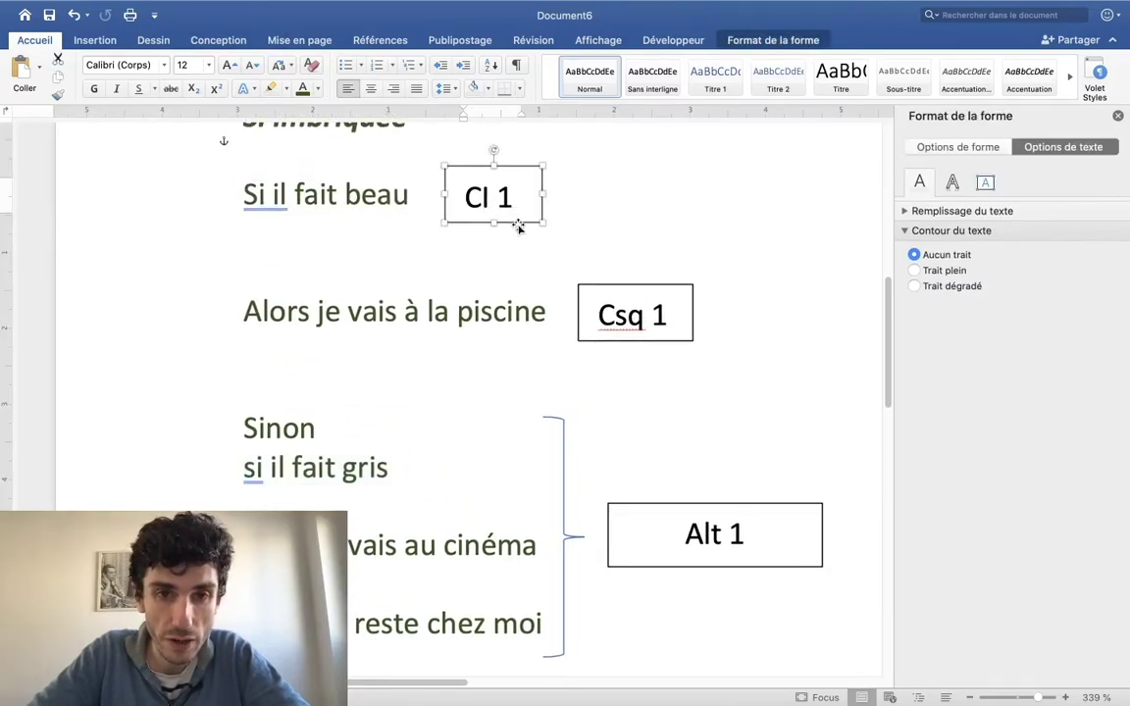
{"action": "mouse_move", "coordinate": [486, 200]}
{"action": "left_mouse_down"}
{"action": "mouse_move", "coordinate": [199, 475]}
{"action": "mouse_move", "coordinate": [172, 471]}
{"action": "left_mouse_up"}
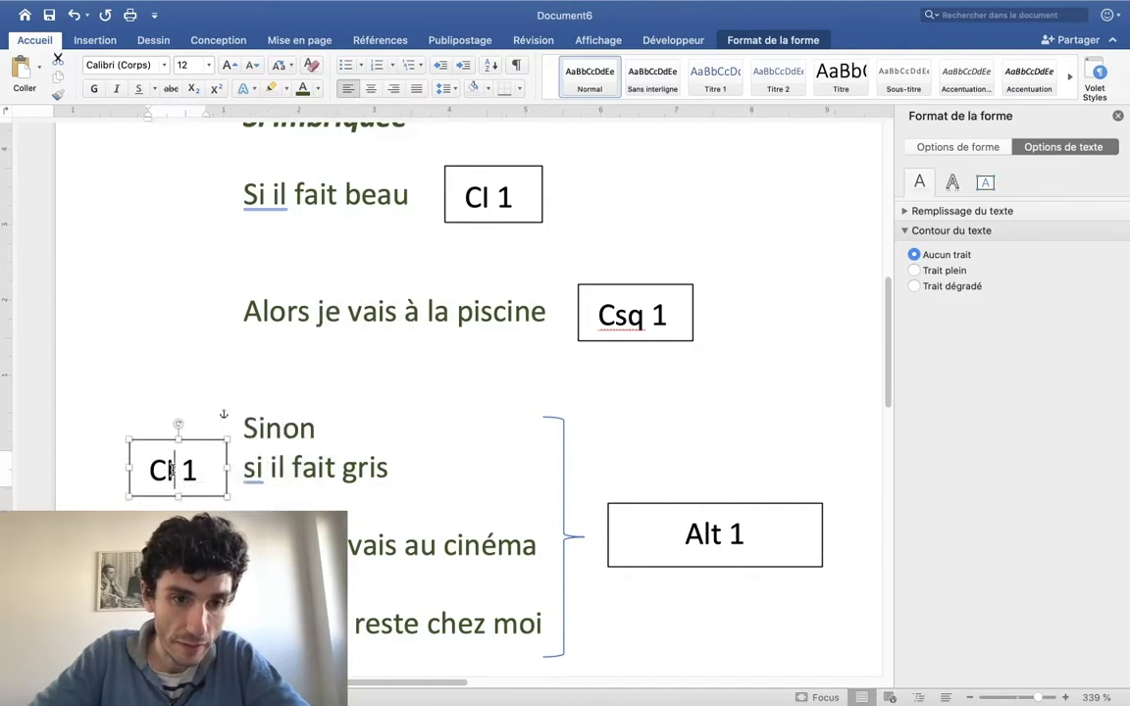
{"action": "key", "text": "BackSpace"}
{"action": "type", "text": "2"}
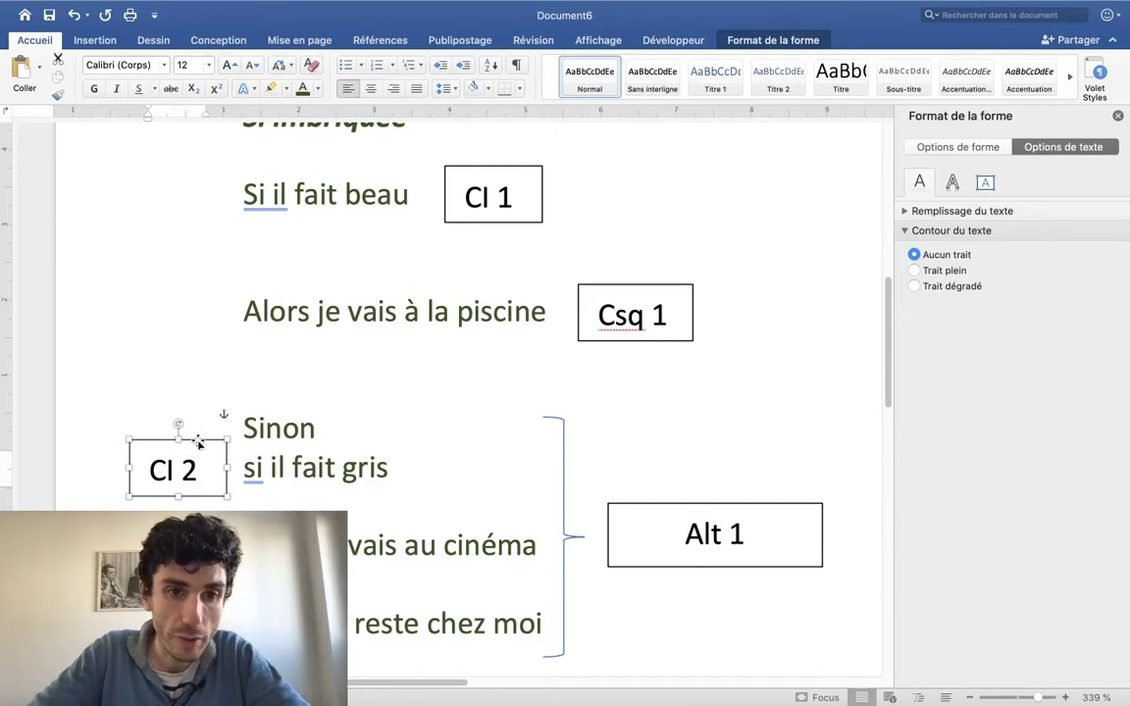
Step: Give the Cl 2 box the orange shape style
{"action": "left_click", "coordinate": [757, 39]}
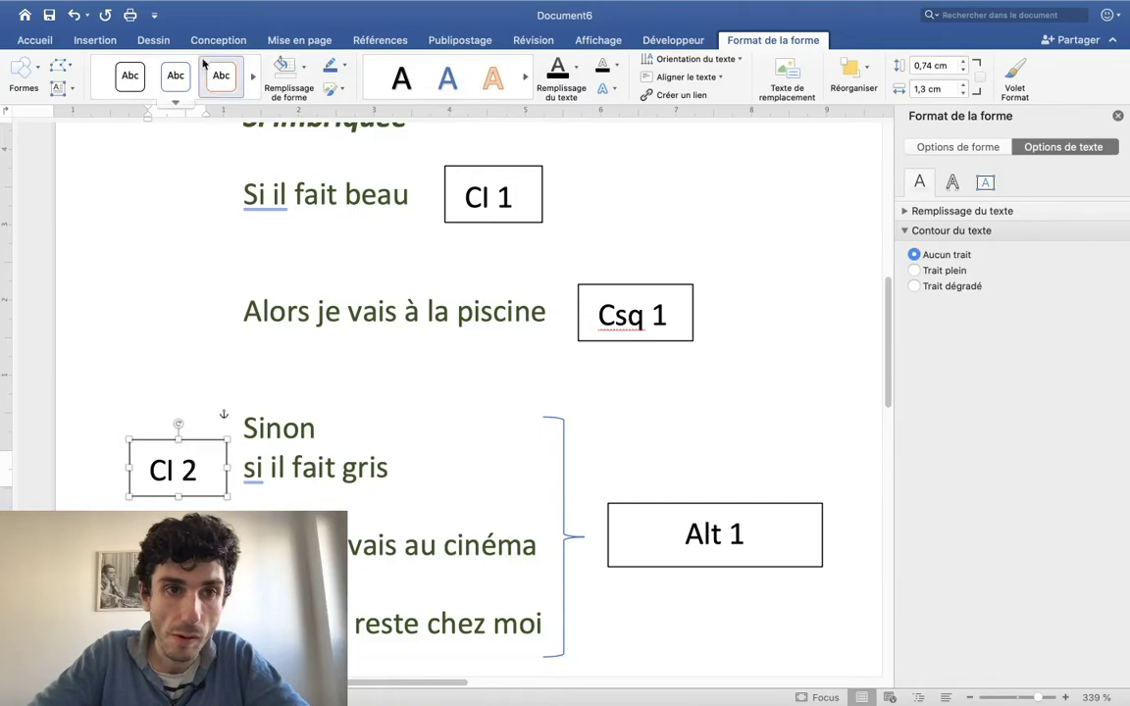
{"action": "left_click", "coordinate": [253, 79]}
{"action": "left_click", "coordinate": [253, 77]}
{"action": "left_click", "coordinate": [253, 77]}
{"action": "left_click", "coordinate": [253, 77]}
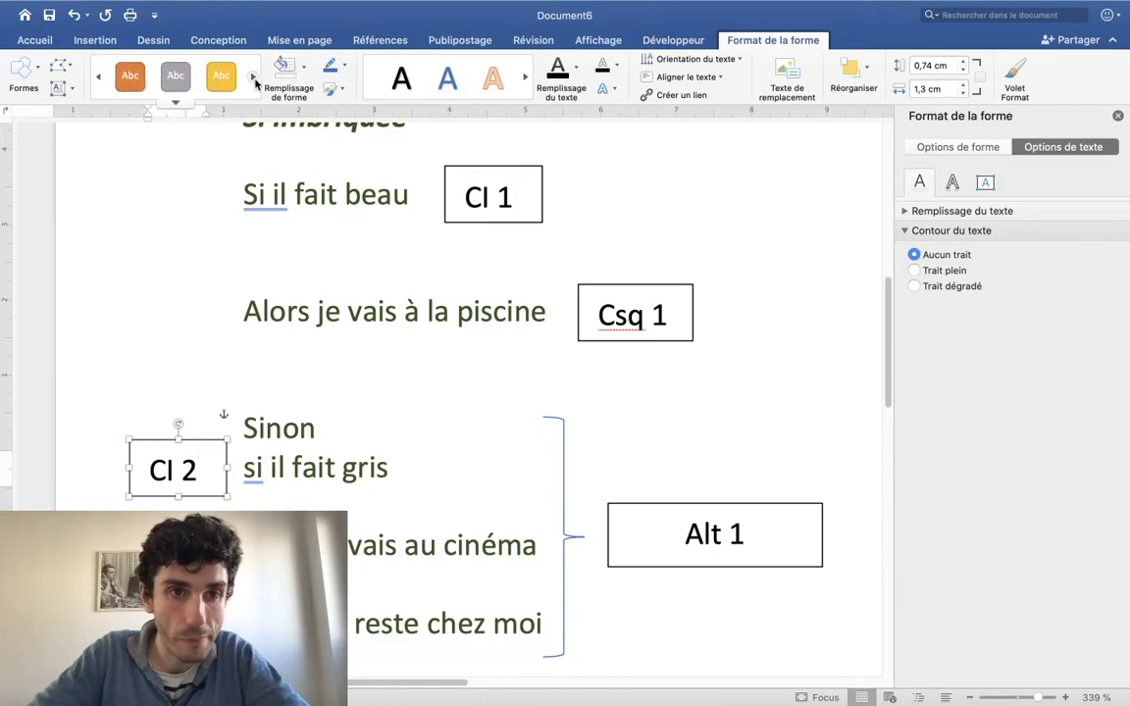
{"action": "left_click", "coordinate": [130, 79]}
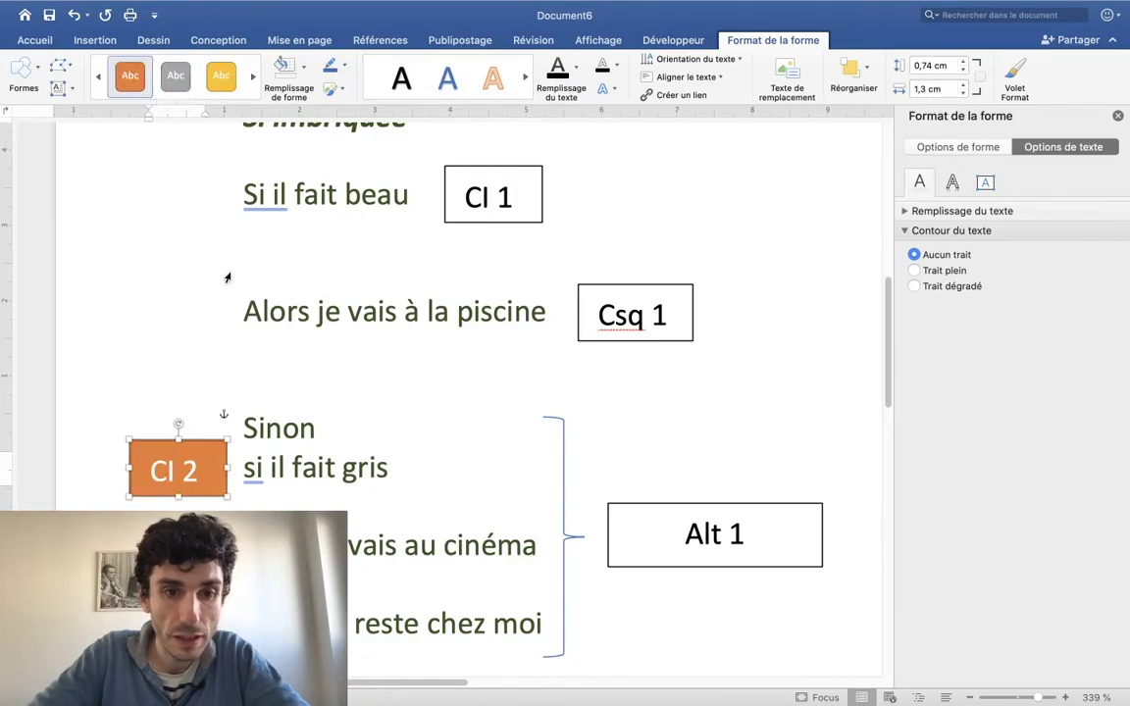
{"action": "left_click", "coordinate": [201, 478]}
Step: Duplicate the orange box as Csq 2 by the cinéma line, then copy it again for the third label
{"action": "left_click_drag", "start_coordinate": [201, 480], "coordinate": [224, 491]}
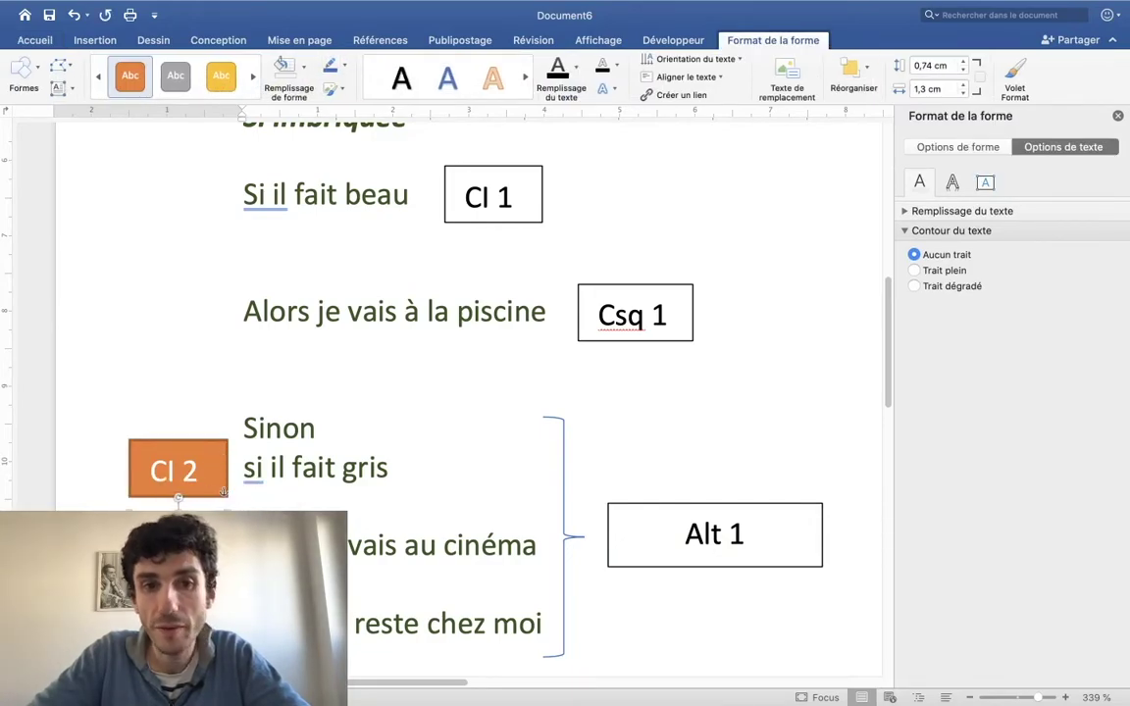
{"action": "left_click_drag", "start_coordinate": [223, 491], "coordinate": [209, 454]}
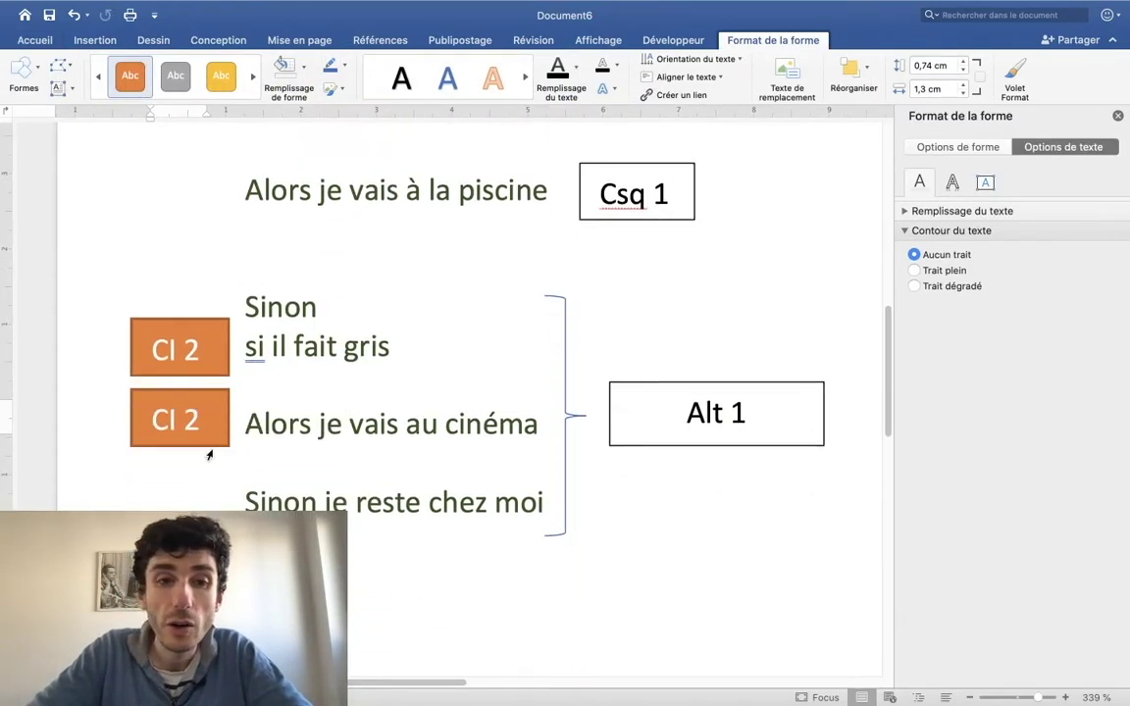
{"action": "scroll", "coordinate": [209, 454], "scroll_direction": "down", "scroll_amount": 2}
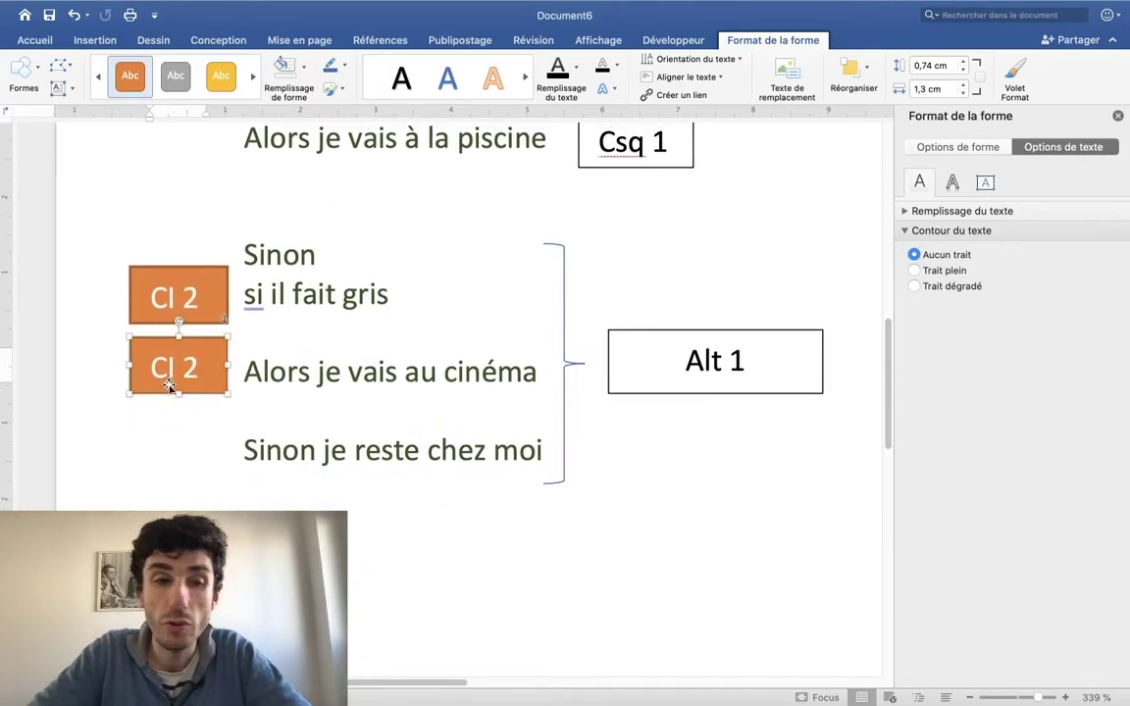
{"action": "type", "text": "Csq 2"}
{"action": "scroll", "coordinate": [168, 400], "scroll_direction": "down", "scroll_amount": 1}
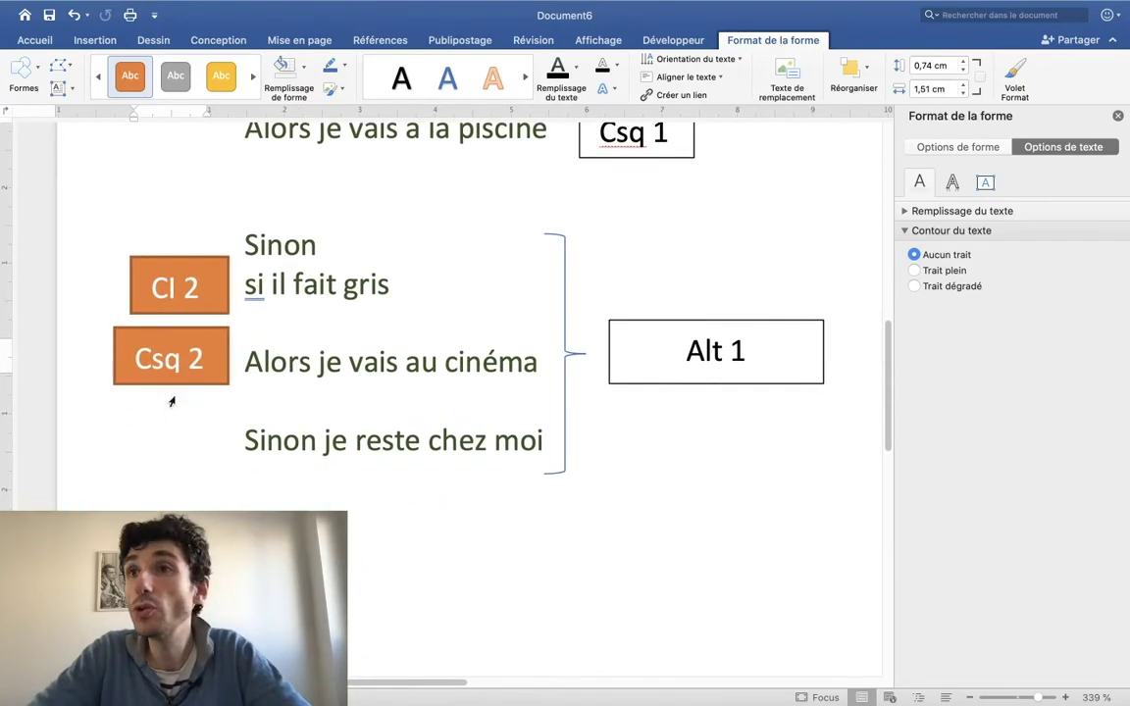
{"action": "left_click_drag", "start_coordinate": [169, 370], "coordinate": [149, 427]}
{"action": "double_click", "coordinate": [149, 428]}
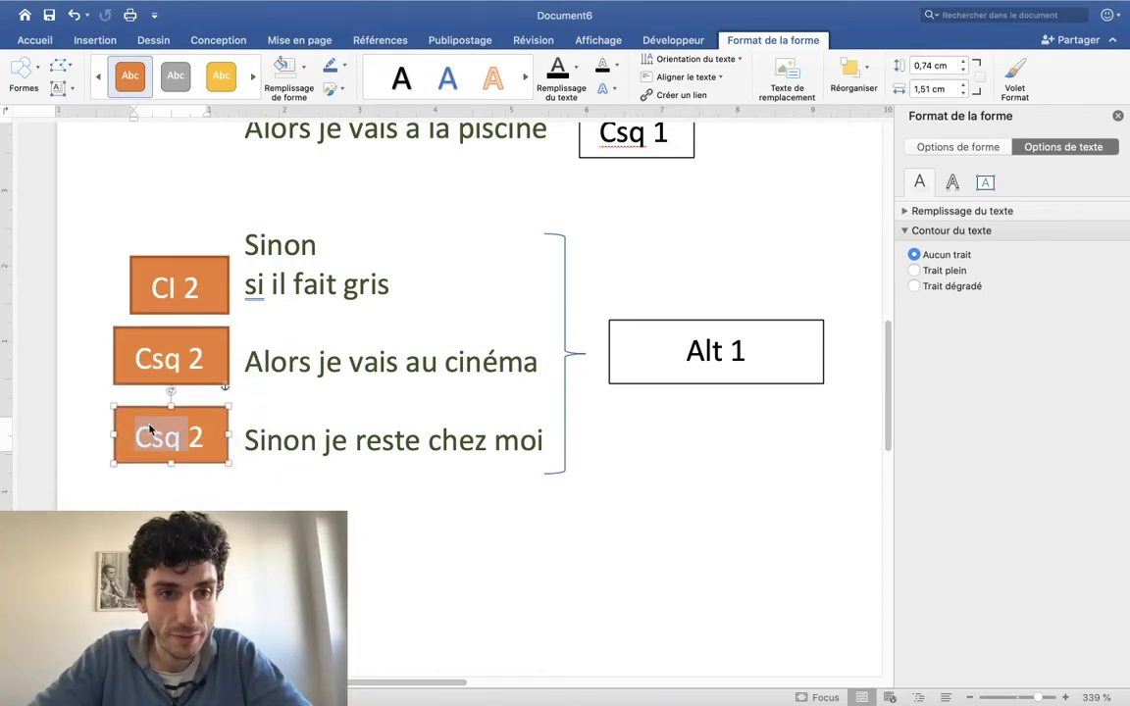
{"action": "key", "text": "Right"}
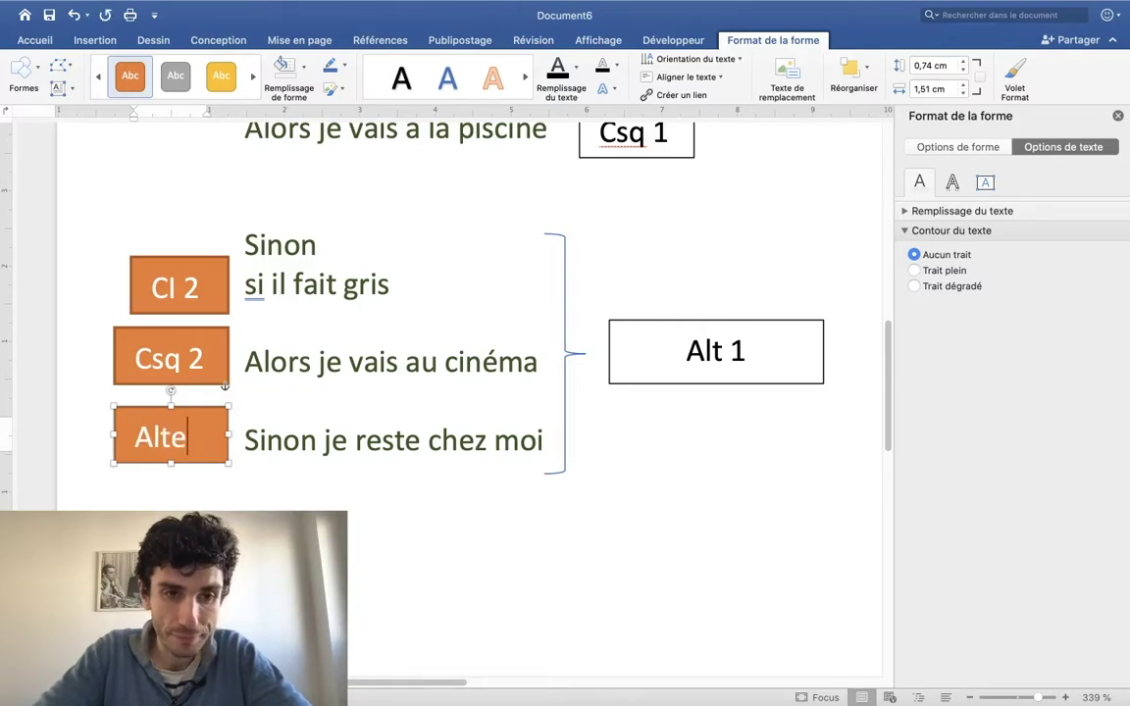
{"action": "type", "text": "2"}
Step: Finish the Alt 2 box and select the whole Sinon block with its boxes to review it
{"action": "left_click", "coordinate": [398, 362]}
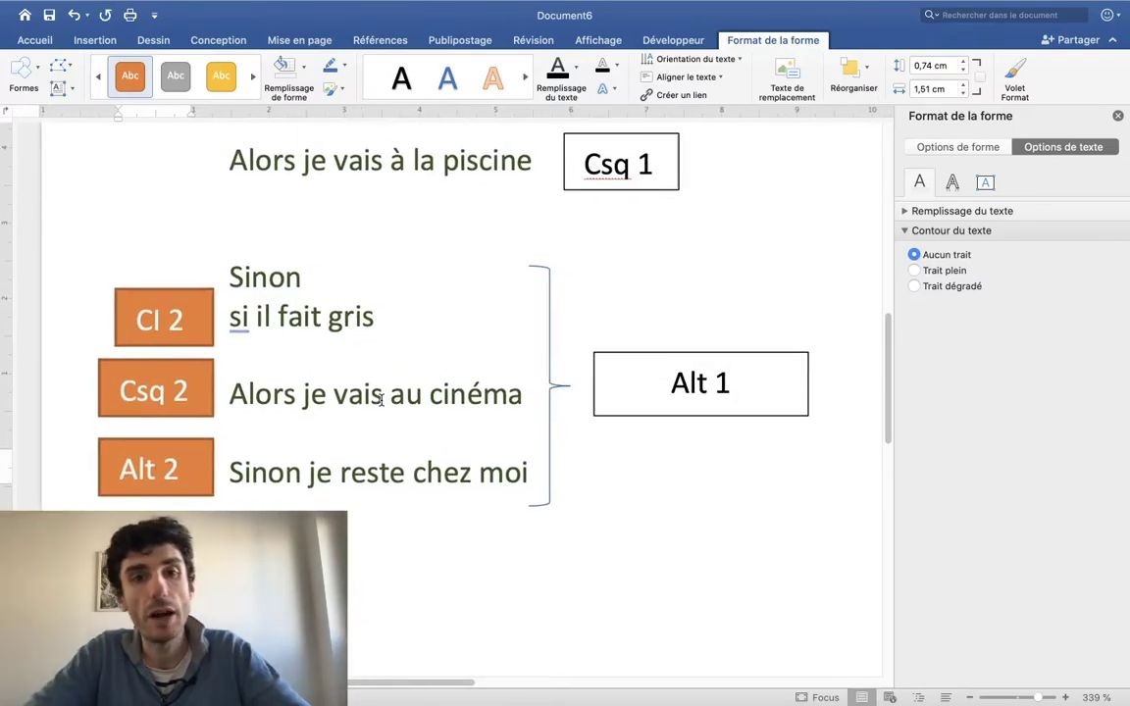
{"action": "scroll", "coordinate": [384, 303], "scroll_direction": "up", "scroll_amount": 3}
{"action": "scroll", "coordinate": [384, 303], "scroll_direction": "up", "scroll_amount": 5}
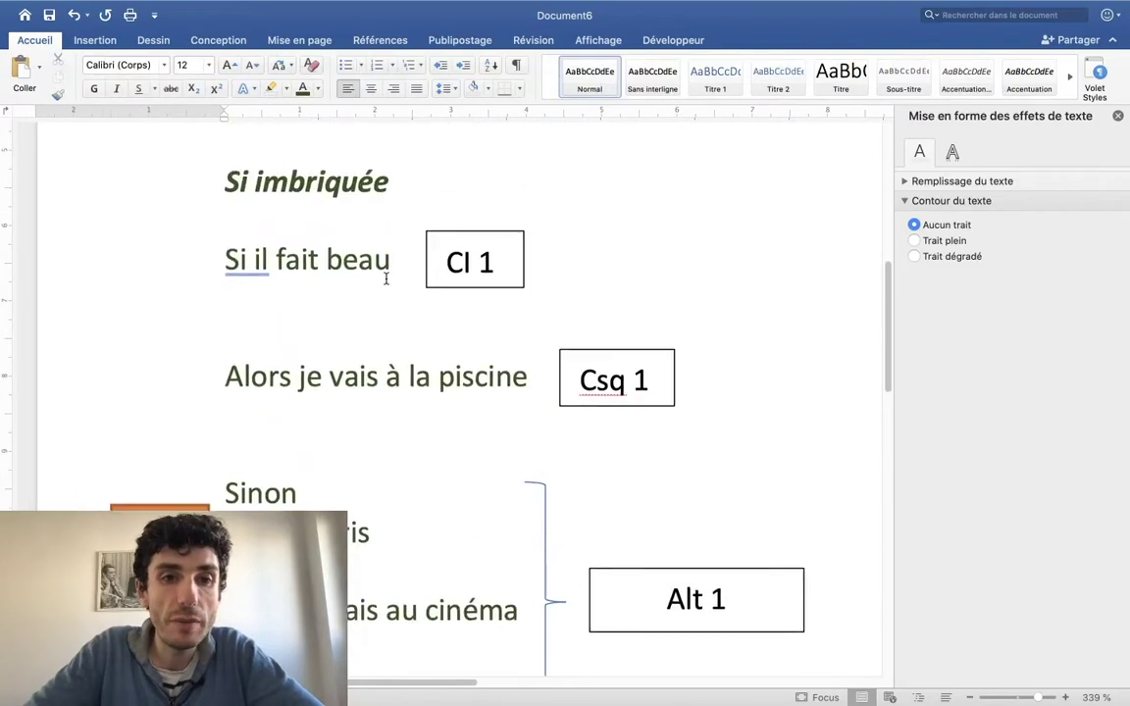
{"action": "scroll", "coordinate": [477, 231], "scroll_direction": "down", "scroll_amount": 1}
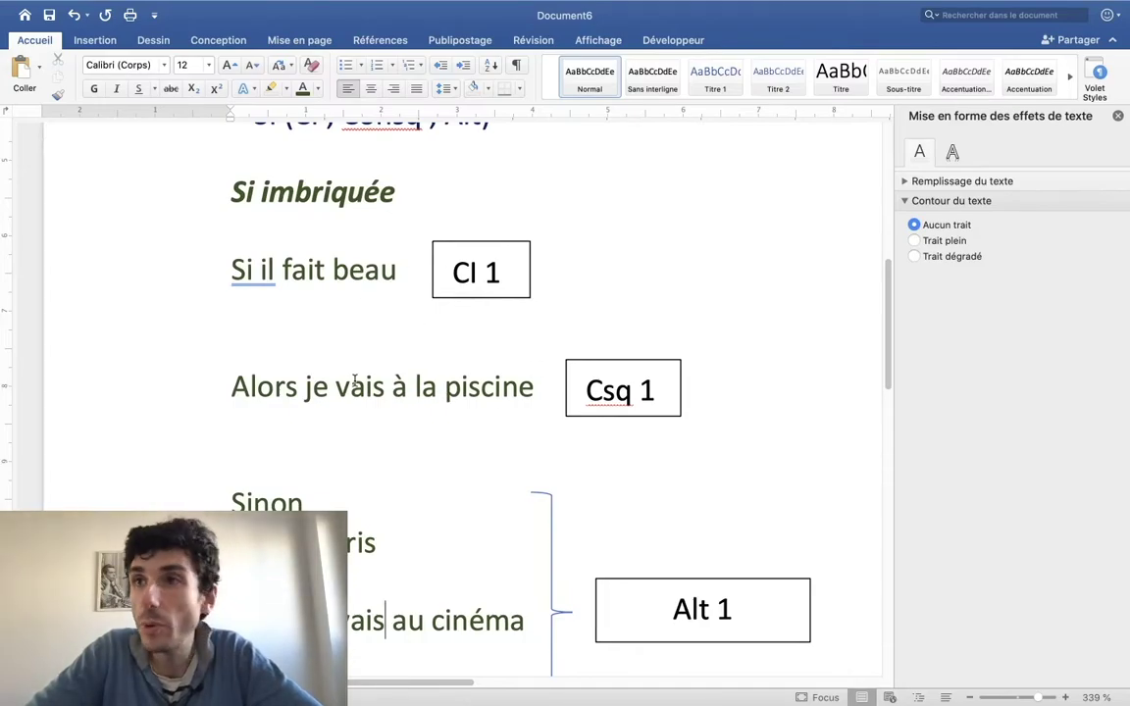
{"action": "scroll", "coordinate": [483, 522], "scroll_direction": "down", "scroll_amount": 4}
{"action": "scroll", "coordinate": [302, 388], "scroll_direction": "down", "scroll_amount": 2}
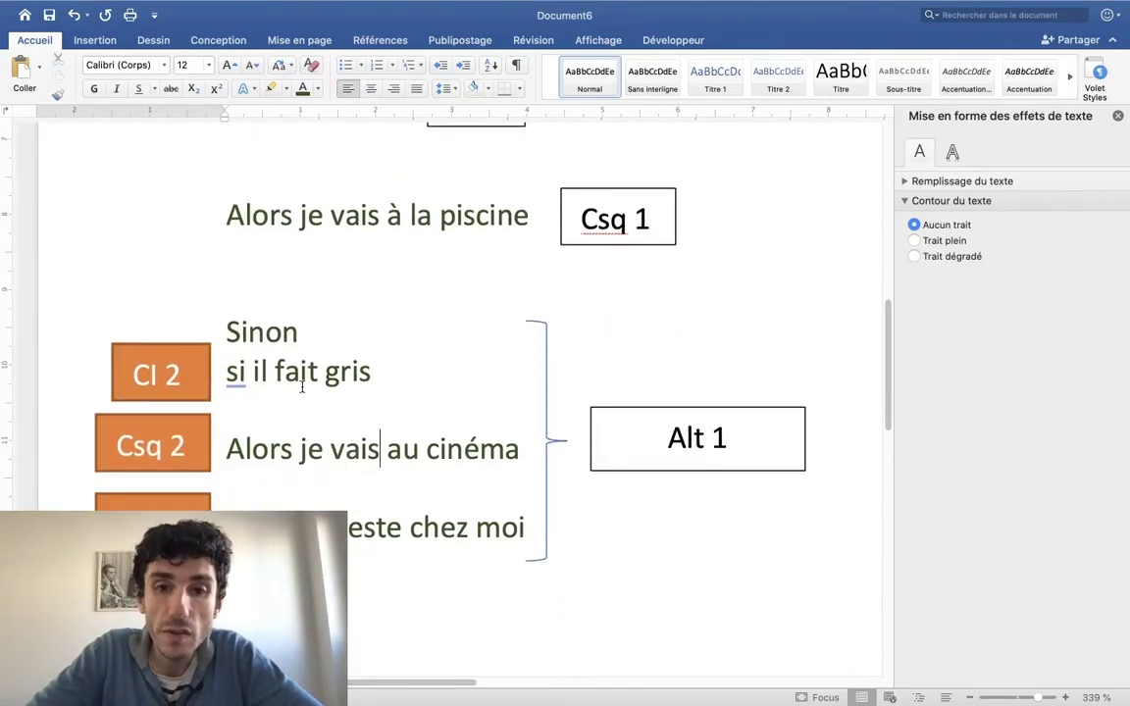
{"action": "left_click_drag", "start_coordinate": [224, 317], "coordinate": [375, 319]}
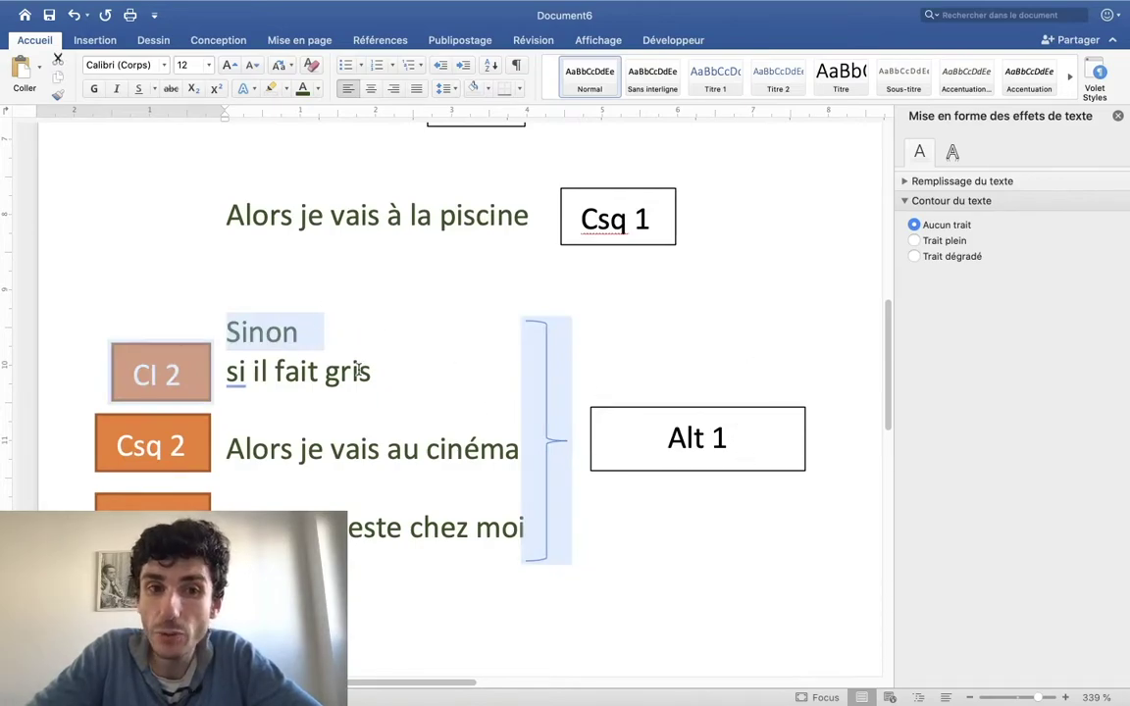
{"action": "left_click_drag", "start_coordinate": [227, 285], "coordinate": [232, 467]}
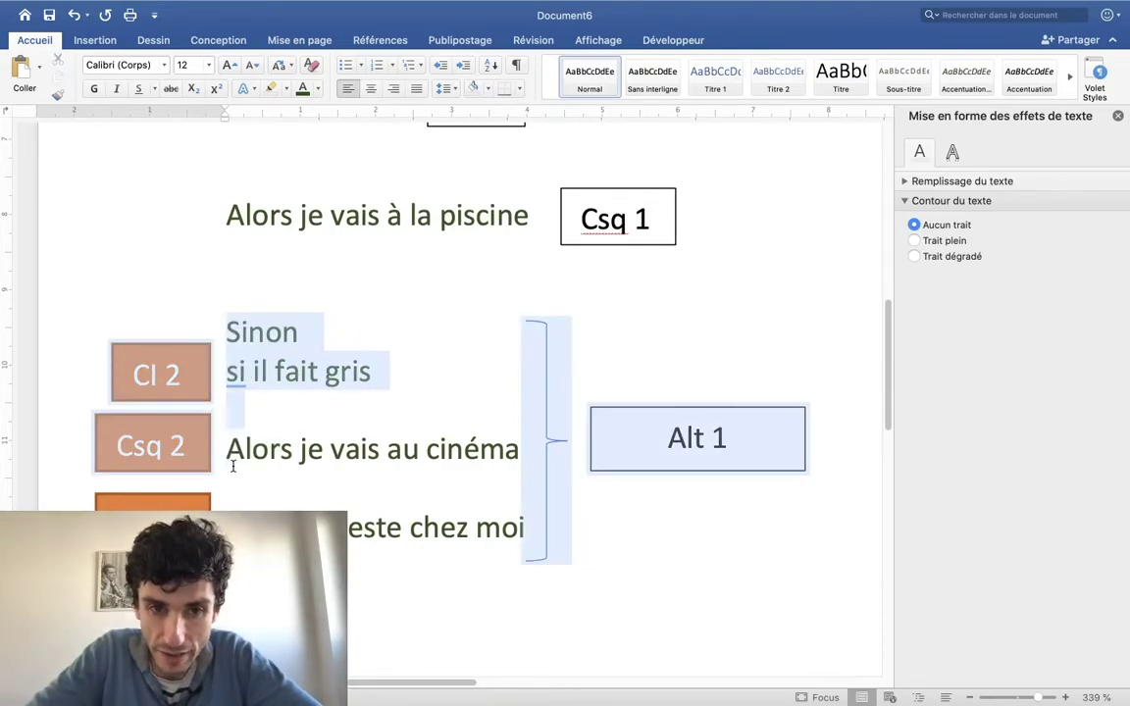
{"action": "left_click_drag", "start_coordinate": [232, 467], "coordinate": [492, 525]}
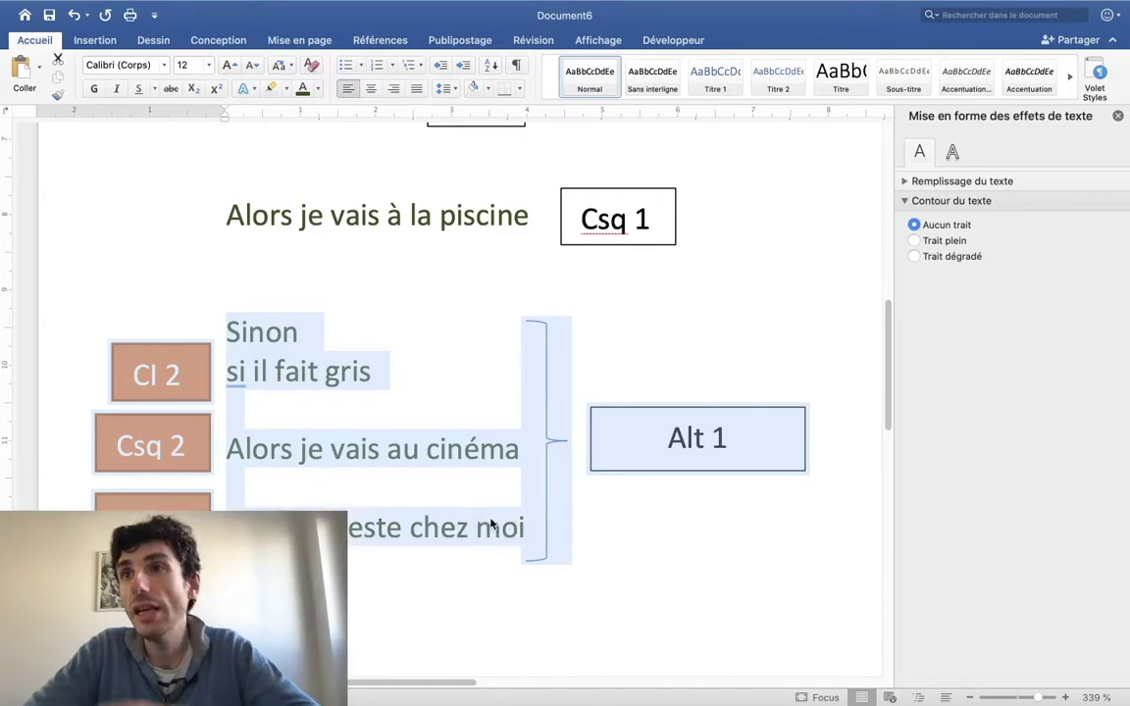
{"action": "scroll", "coordinate": [491, 526], "scroll_direction": "down", "scroll_amount": 3}
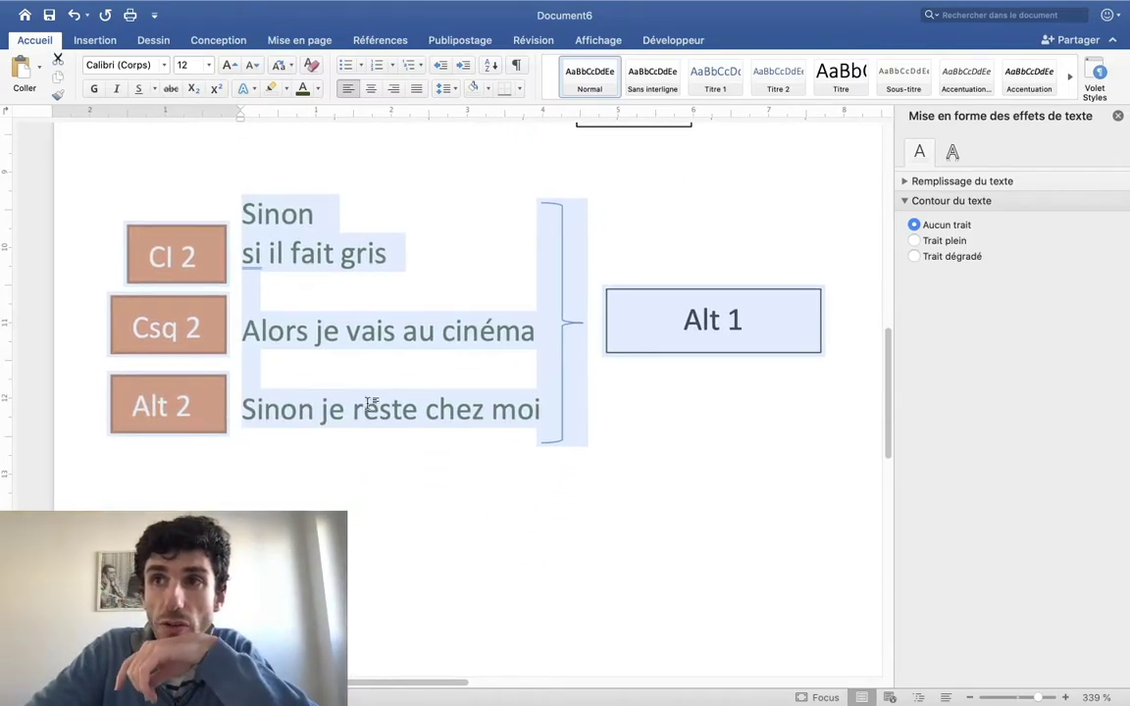
{"action": "left_click", "coordinate": [291, 253]}
{"action": "left_click", "coordinate": [224, 228]}
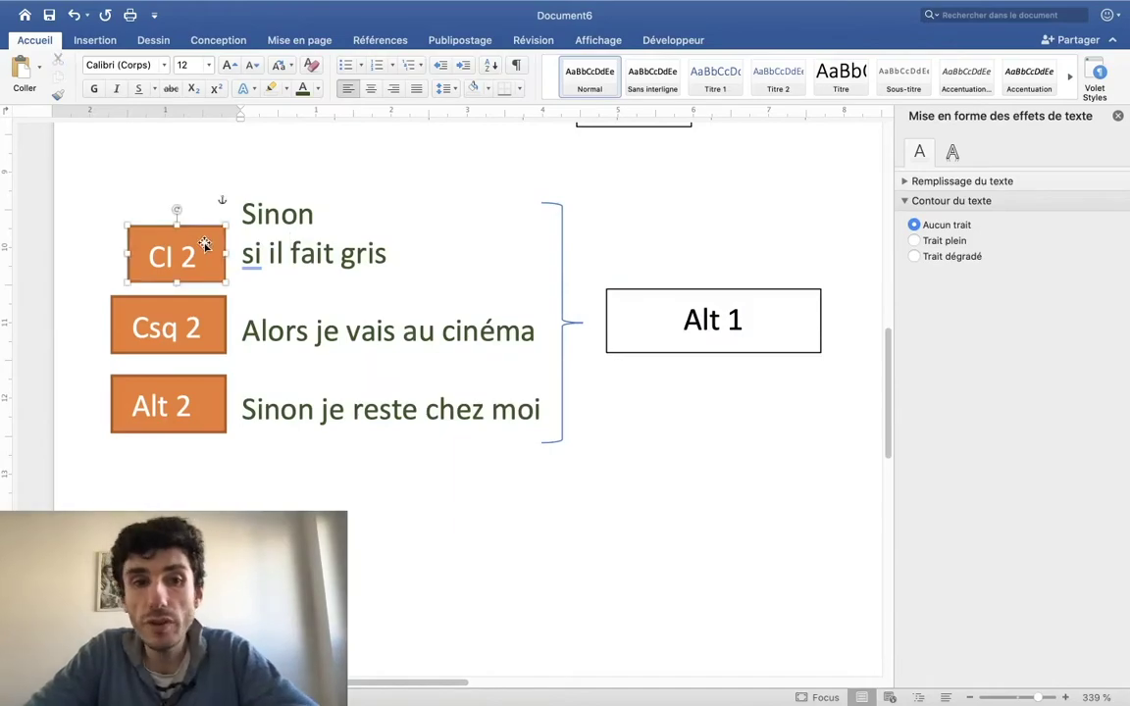
{"action": "left_click", "coordinate": [255, 242]}
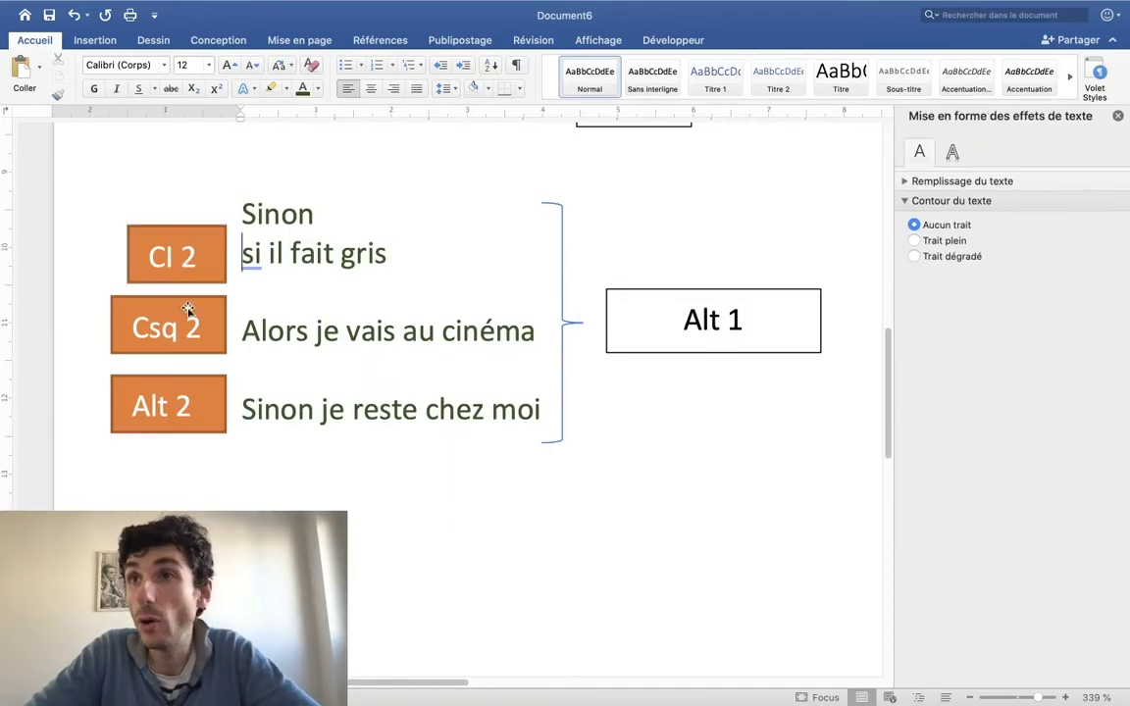
Step: Highlight the cinéma and 'Sinon je reste chez moi' lines, then save as 'Formule si imbriquée.docx'
{"action": "left_click_drag", "start_coordinate": [244, 332], "coordinate": [506, 326]}
{"action": "left_click_drag", "start_coordinate": [244, 410], "coordinate": [509, 414]}
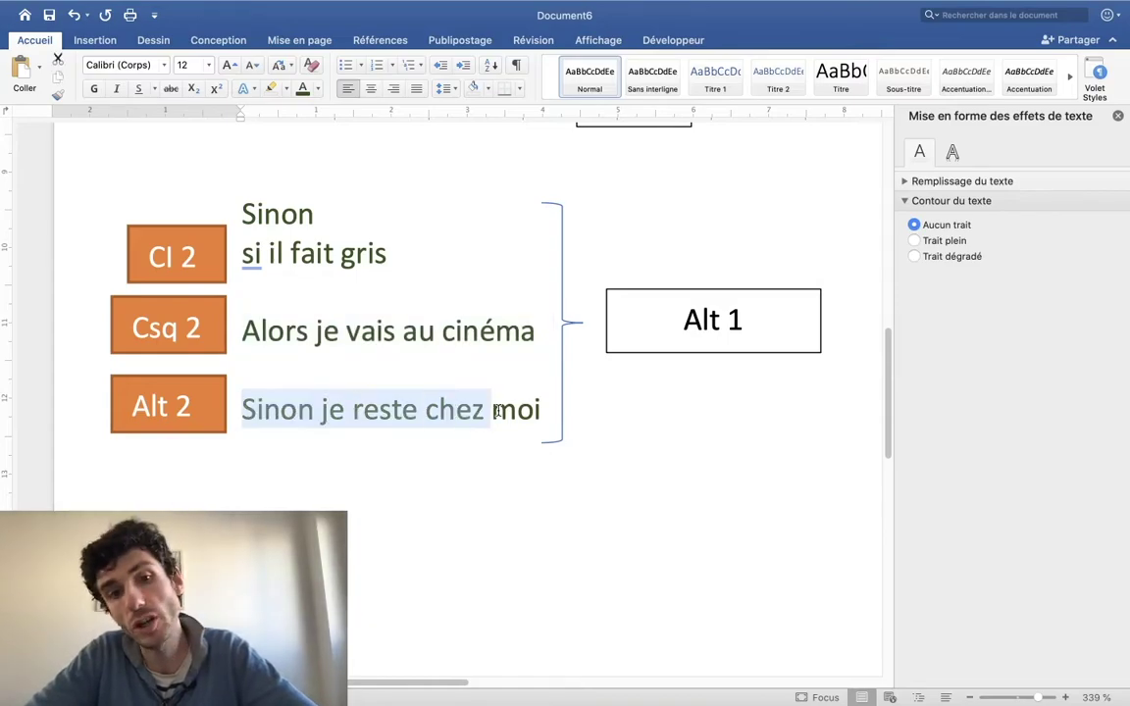
{"action": "scroll", "coordinate": [509, 414], "scroll_direction": "up", "scroll_amount": 1}
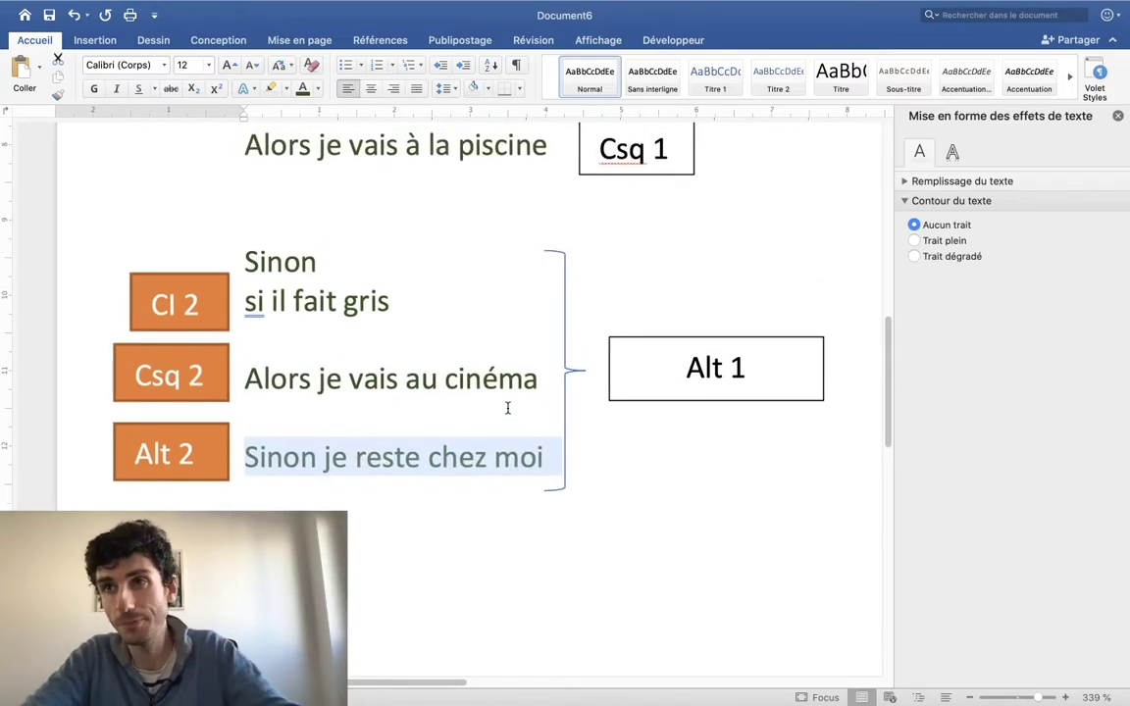
{"action": "scroll", "coordinate": [509, 412], "scroll_direction": "up", "scroll_amount": 3}
{"action": "scroll", "coordinate": [509, 410], "scroll_direction": "up", "scroll_amount": 2}
{"action": "scroll", "coordinate": [507, 413], "scroll_direction": "up", "scroll_amount": 3}
{"action": "scroll", "coordinate": [506, 406], "scroll_direction": "up", "scroll_amount": 3}
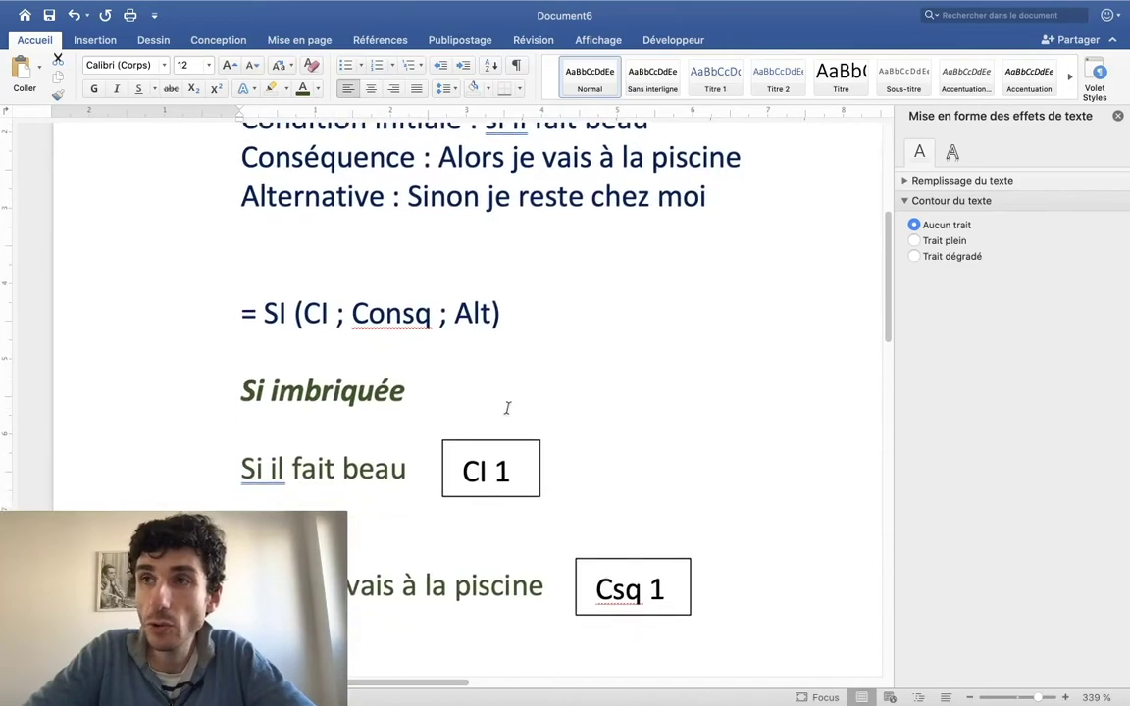
{"action": "scroll", "coordinate": [507, 408], "scroll_direction": "down", "scroll_amount": 1}
{"action": "scroll", "coordinate": [501, 441], "scroll_direction": "down", "scroll_amount": 3}
{"action": "scroll", "coordinate": [501, 441], "scroll_direction": "down", "scroll_amount": 1}
{"action": "scroll", "coordinate": [501, 441], "scroll_direction": "down", "scroll_amount": 3}
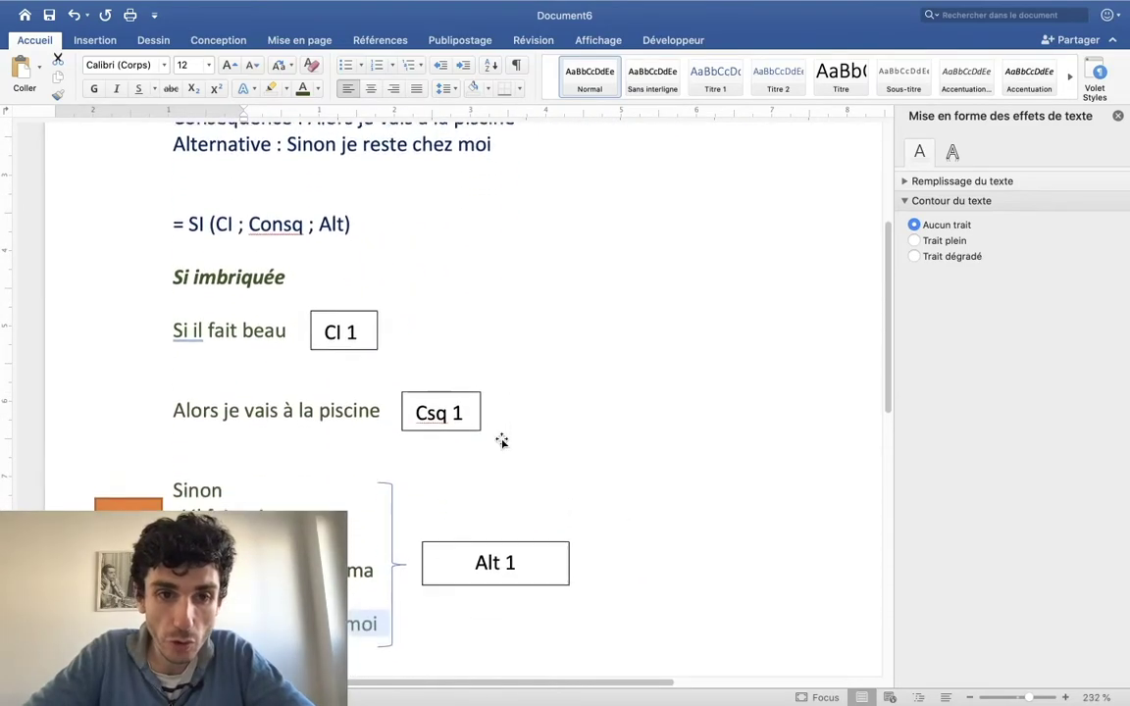
{"action": "scroll", "coordinate": [501, 441], "scroll_direction": "down", "scroll_amount": 1}
{"action": "scroll", "coordinate": [501, 441], "scroll_direction": "up", "scroll_amount": 1}
{"action": "scroll", "coordinate": [501, 441], "scroll_direction": "down", "scroll_amount": 1}
{"action": "scroll", "coordinate": [501, 441], "scroll_direction": "up", "scroll_amount": 2}
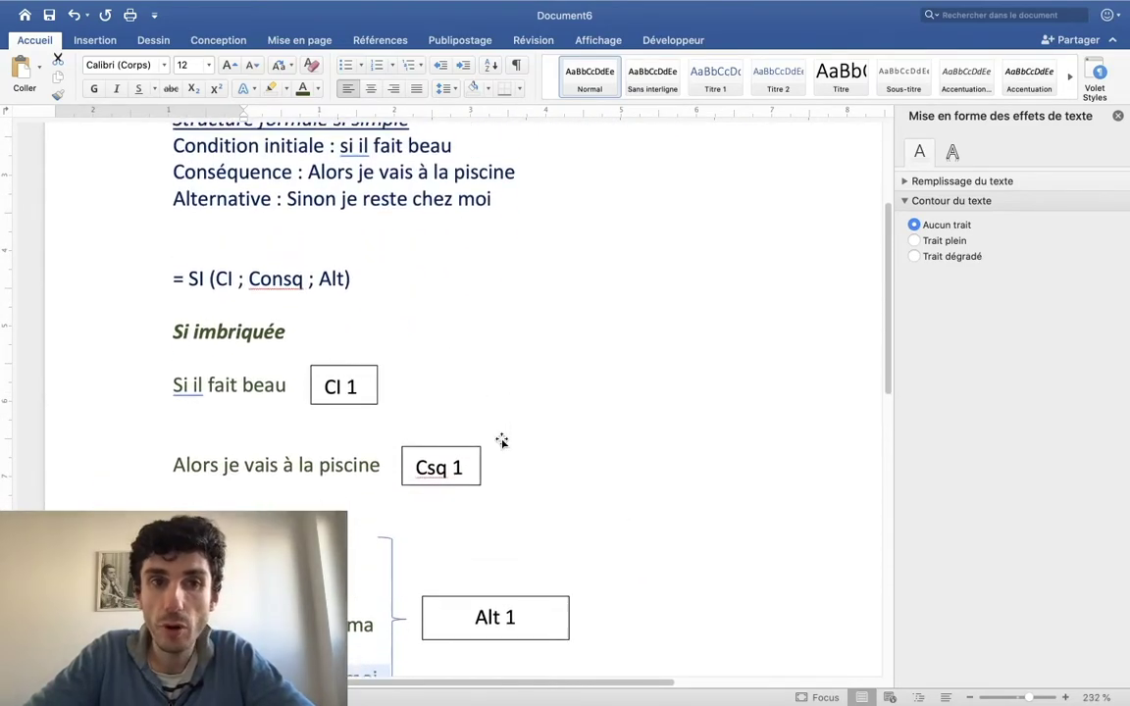
{"action": "scroll", "coordinate": [501, 442], "scroll_direction": "up", "scroll_amount": 1}
{"action": "scroll", "coordinate": [501, 441], "scroll_direction": "down", "scroll_amount": 3}
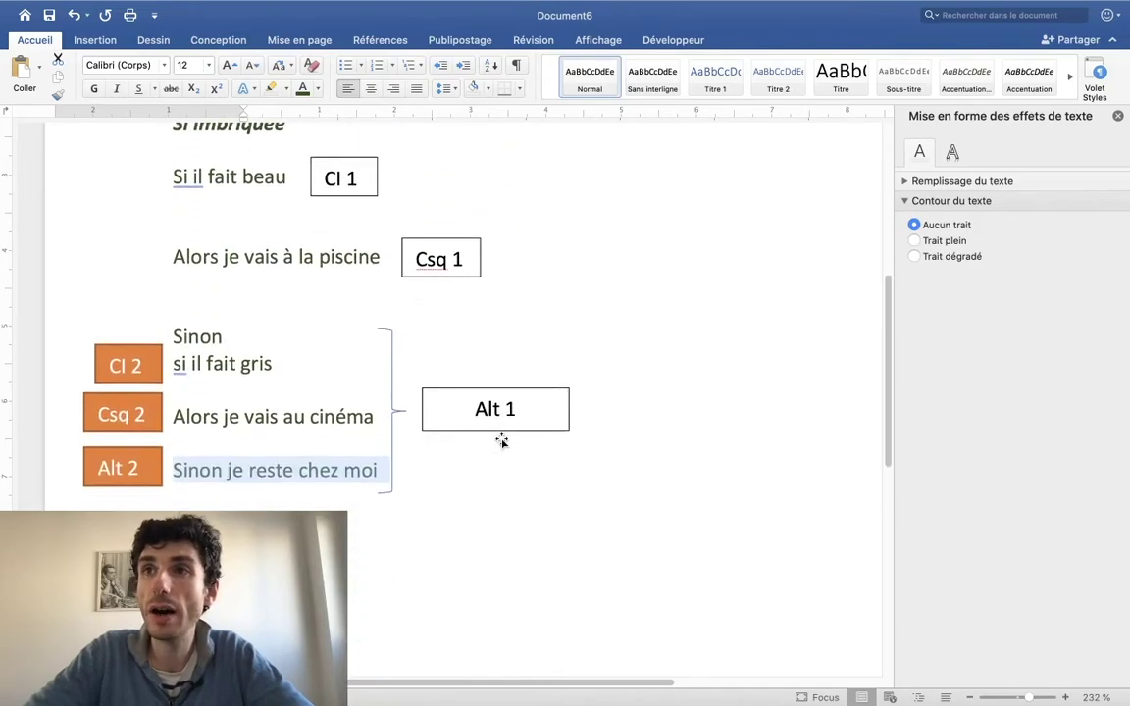
{"action": "scroll", "coordinate": [501, 439], "scroll_direction": "down", "scroll_amount": 1}
{"action": "left_click", "coordinate": [503, 437]}
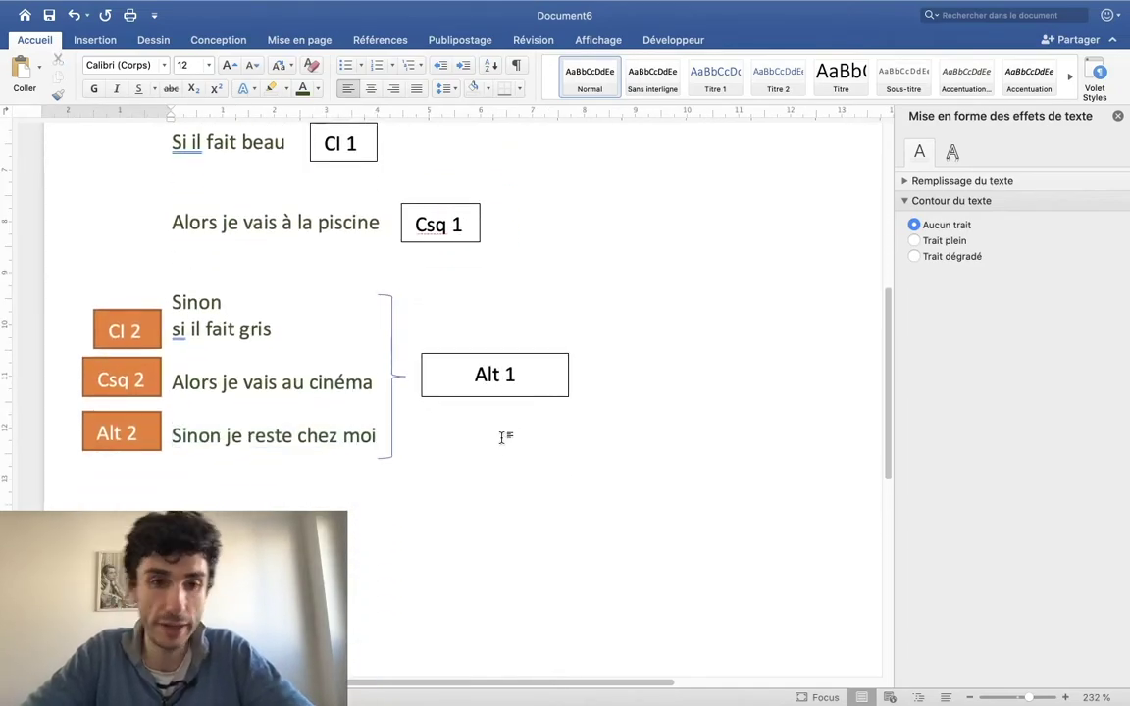
{"action": "key", "text": "super+s"}
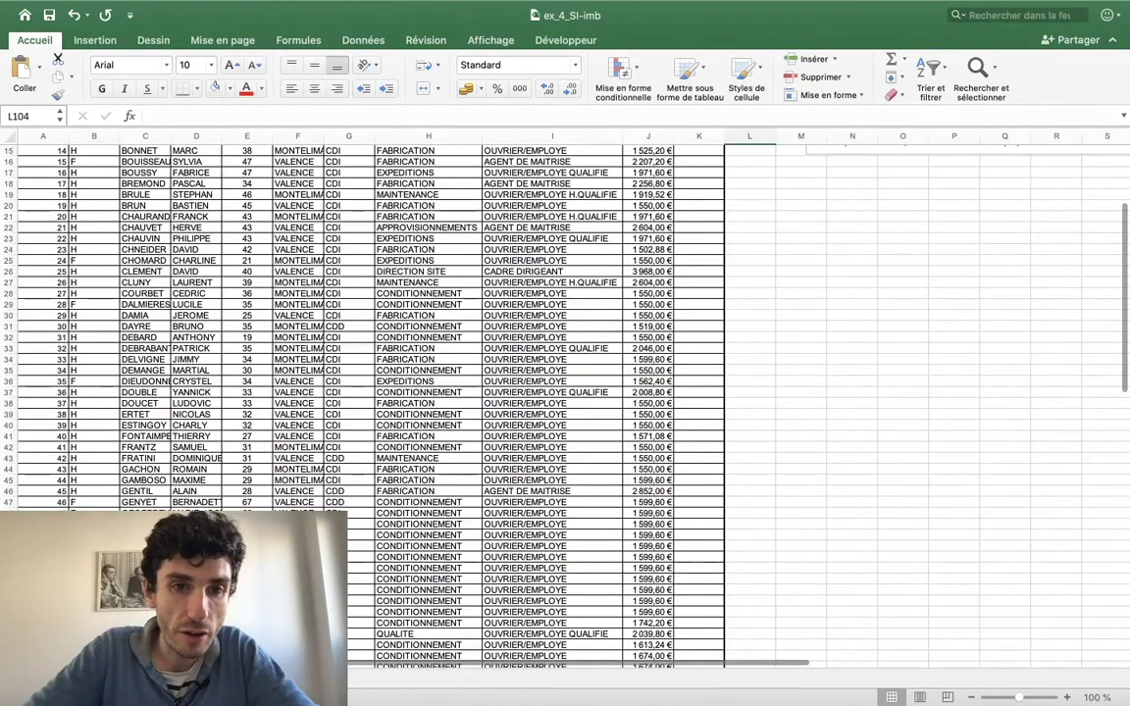
Step: Switch to the TVA exercise worksheet and pick cell B12 holding VAT code 2
{"action": "scroll", "coordinate": [226, 396], "scroll_direction": "up", "scroll_amount": 5}
{"action": "scroll", "coordinate": [227, 396], "scroll_direction": "up", "scroll_amount": 2}
{"action": "scroll", "coordinate": [226, 396], "scroll_direction": "down", "scroll_amount": 2}
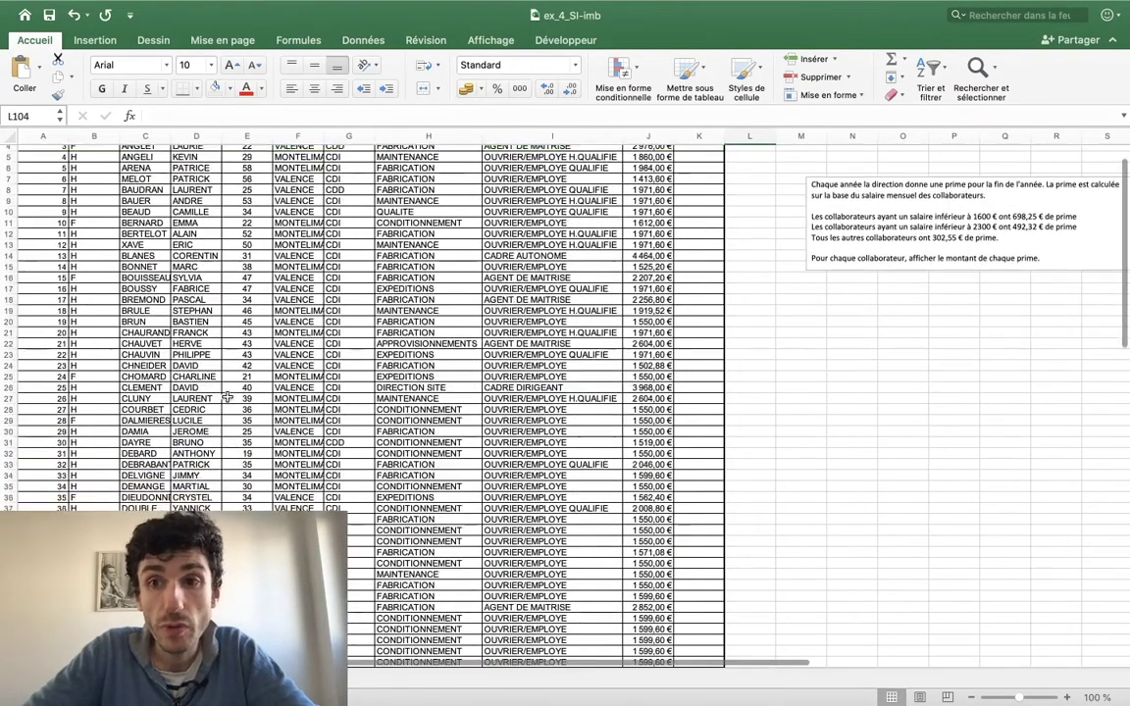
{"action": "scroll", "coordinate": [227, 396], "scroll_direction": "up", "scroll_amount": 3}
{"action": "scroll", "coordinate": [227, 396], "scroll_direction": "down", "scroll_amount": 1}
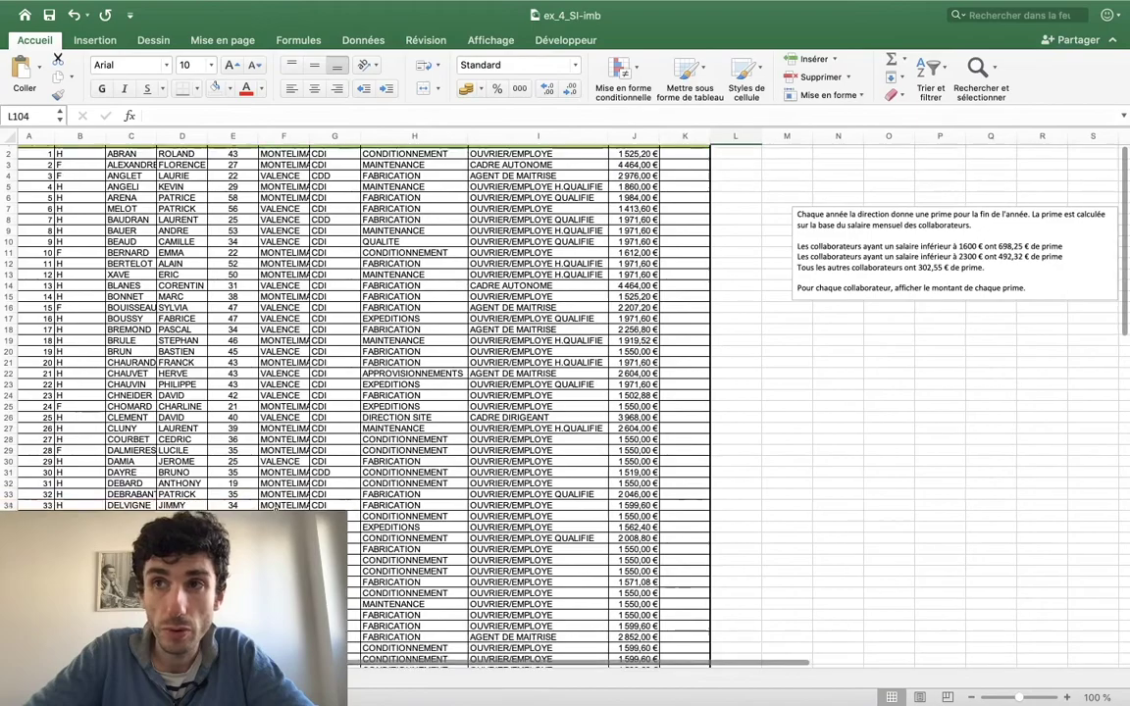
{"action": "scroll", "coordinate": [227, 396], "scroll_direction": "down", "scroll_amount": 9}
{"action": "scroll", "coordinate": [228, 396], "scroll_direction": "down", "scroll_amount": 10}
{"action": "scroll", "coordinate": [228, 396], "scroll_direction": "down", "scroll_amount": 6}
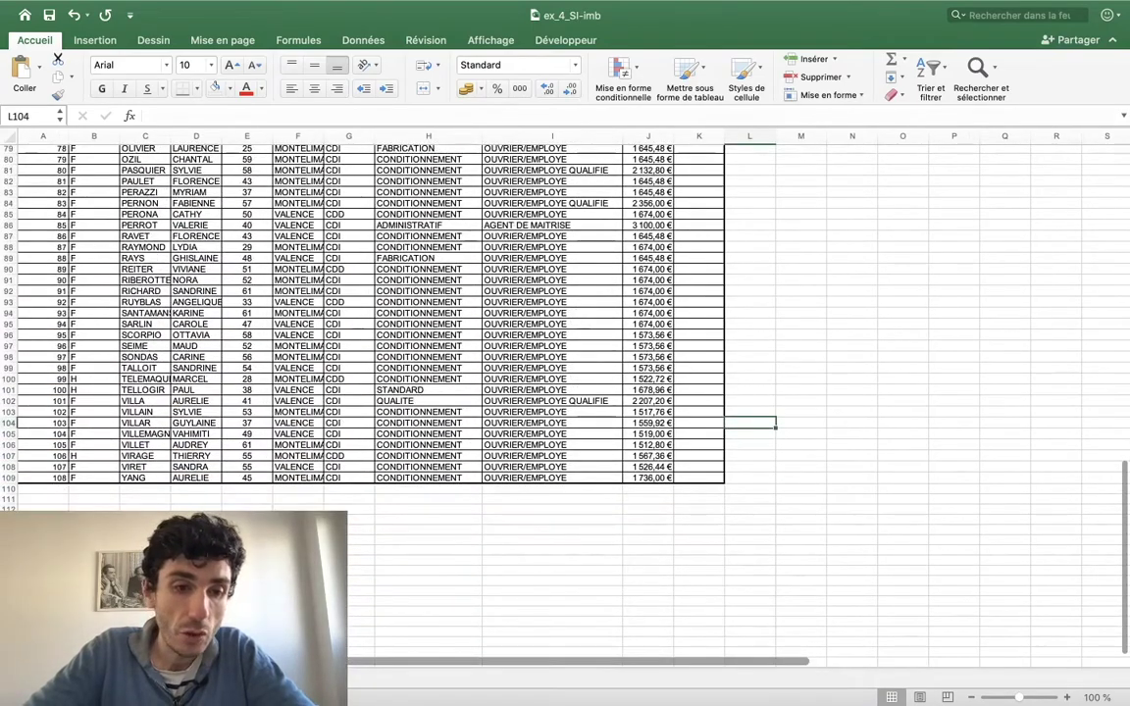
{"action": "key", "text": "ctrl+Page_Down"}
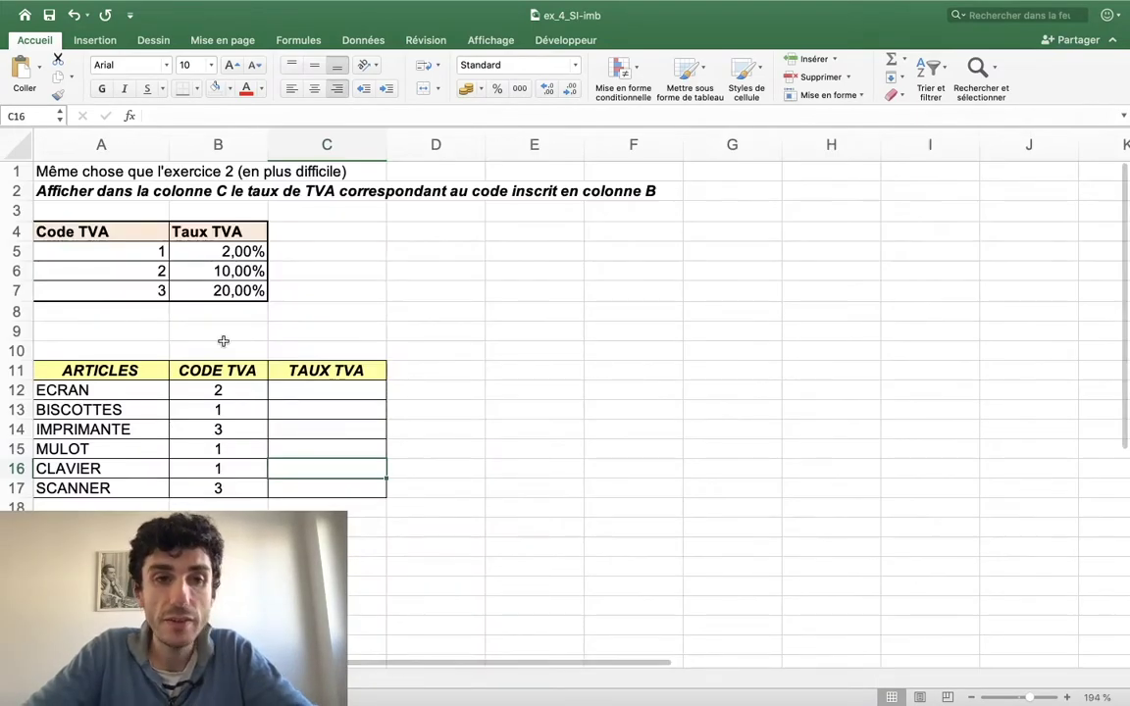
{"action": "scroll", "coordinate": [228, 329], "scroll_direction": "down", "scroll_amount": 1}
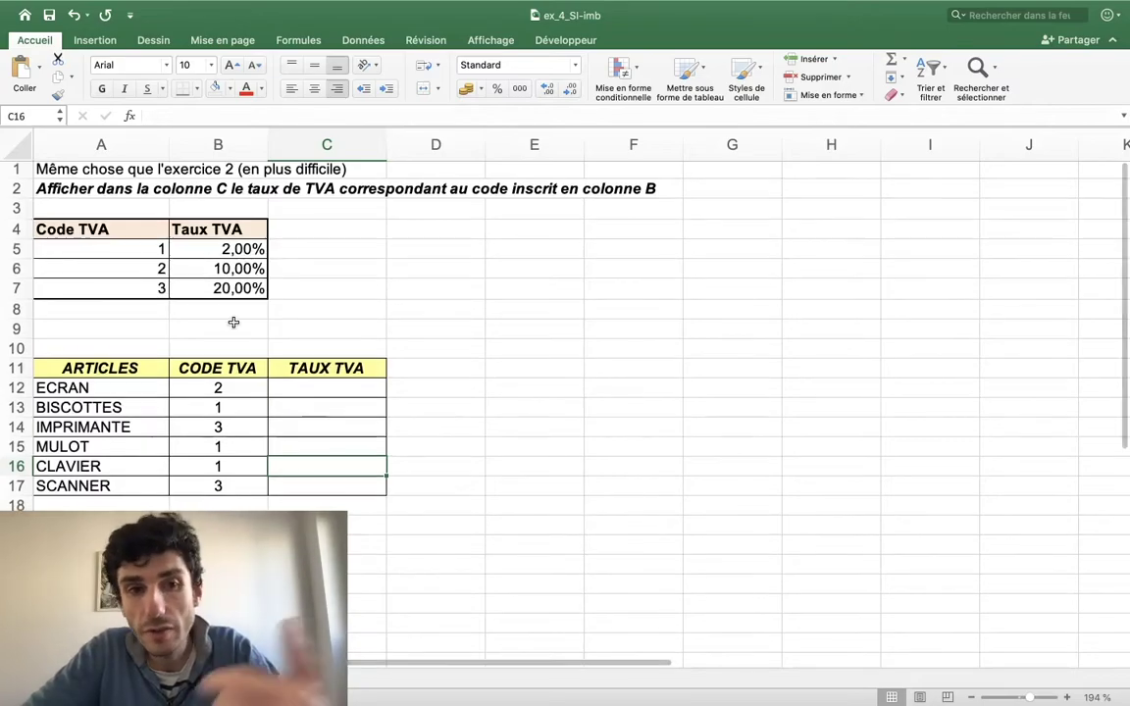
{"action": "left_click", "coordinate": [236, 390]}
Step: Select C12, the first TAUX TVA cell, with the ARTICLES table enlarged in view
{"action": "scroll", "coordinate": [240, 391], "scroll_direction": "up", "scroll_amount": 3}
{"action": "scroll", "coordinate": [240, 390], "scroll_direction": "down", "scroll_amount": 2}
{"action": "scroll", "coordinate": [241, 390], "scroll_direction": "down", "scroll_amount": 4}
{"action": "scroll", "coordinate": [240, 390], "scroll_direction": "left", "scroll_amount": 2}
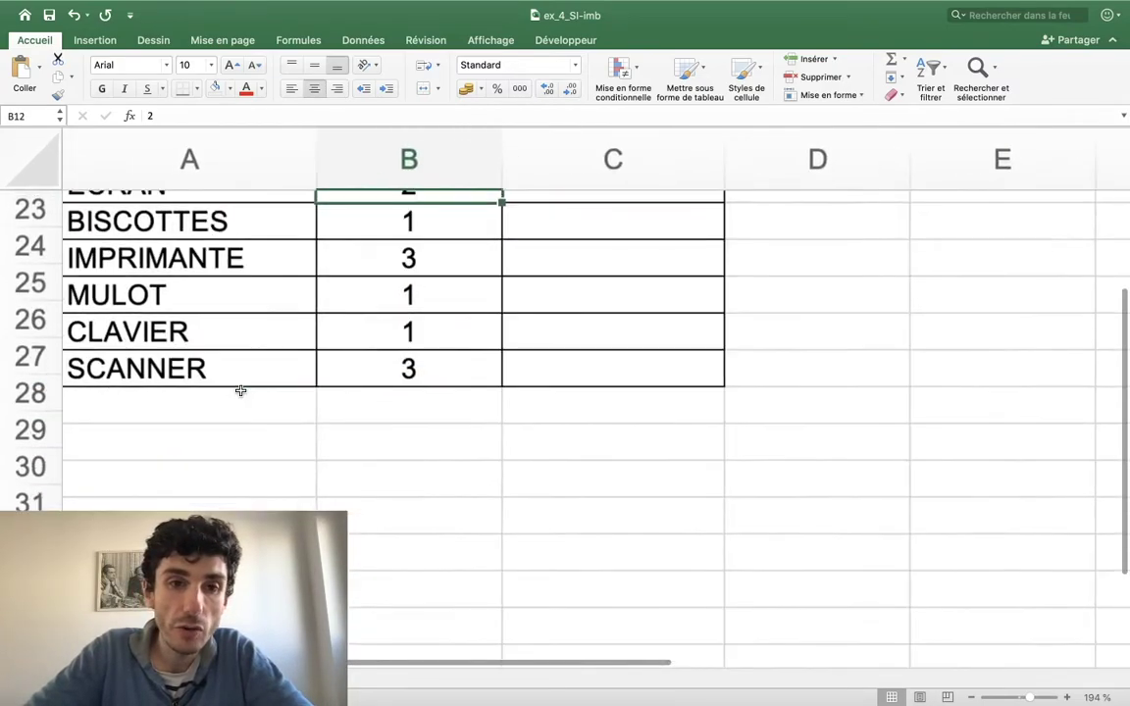
{"action": "scroll", "coordinate": [240, 390], "scroll_direction": "up", "scroll_amount": 3}
{"action": "scroll", "coordinate": [240, 390], "scroll_direction": "up", "scroll_amount": 4}
{"action": "scroll", "coordinate": [240, 390], "scroll_direction": "up", "scroll_amount": 2}
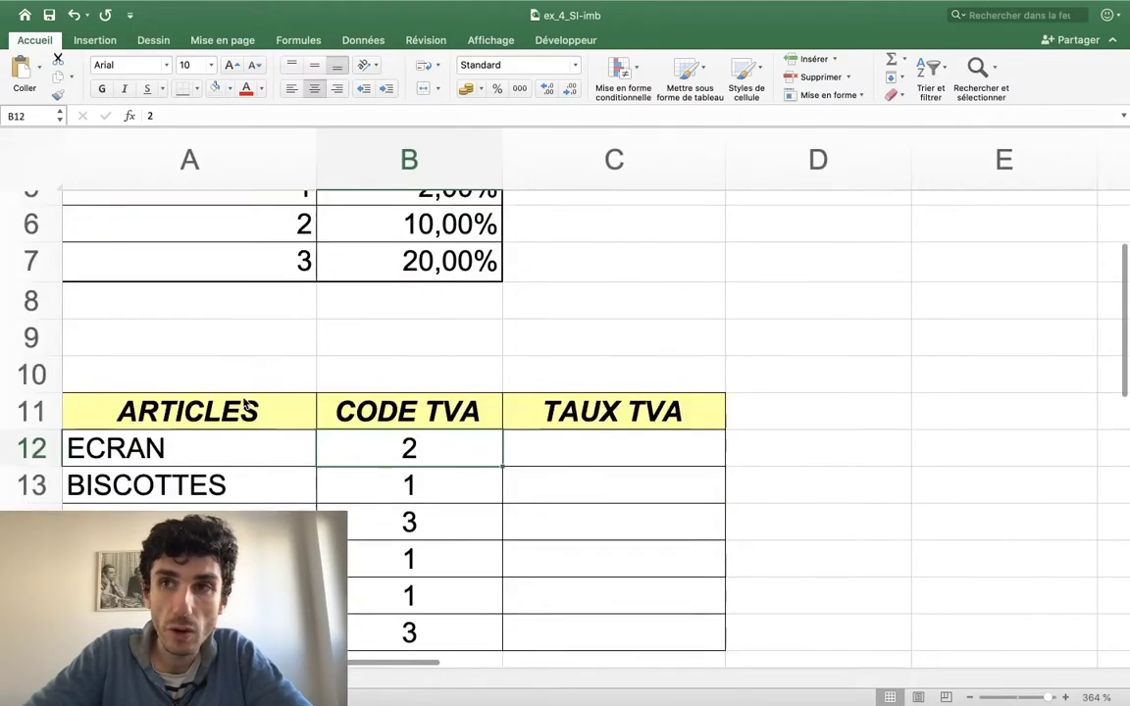
{"action": "scroll", "coordinate": [245, 400], "scroll_direction": "down", "scroll_amount": 4}
{"action": "scroll", "coordinate": [244, 402], "scroll_direction": "up", "scroll_amount": 1}
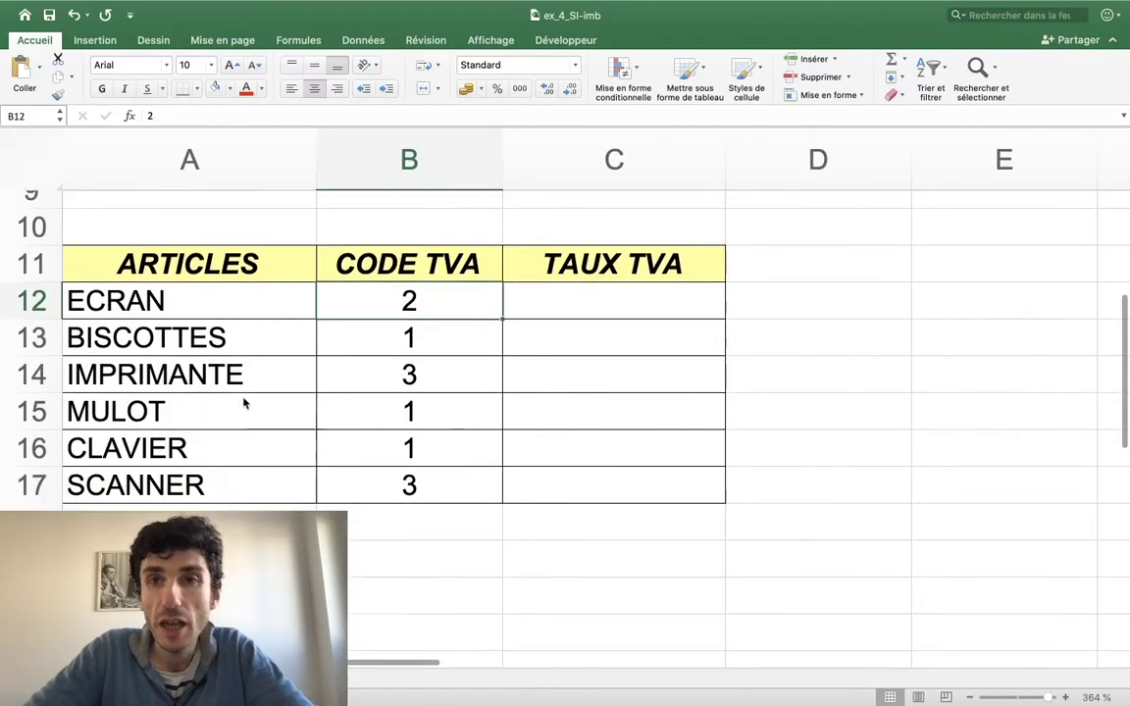
{"action": "scroll", "coordinate": [244, 402], "scroll_direction": "down", "scroll_amount": 1}
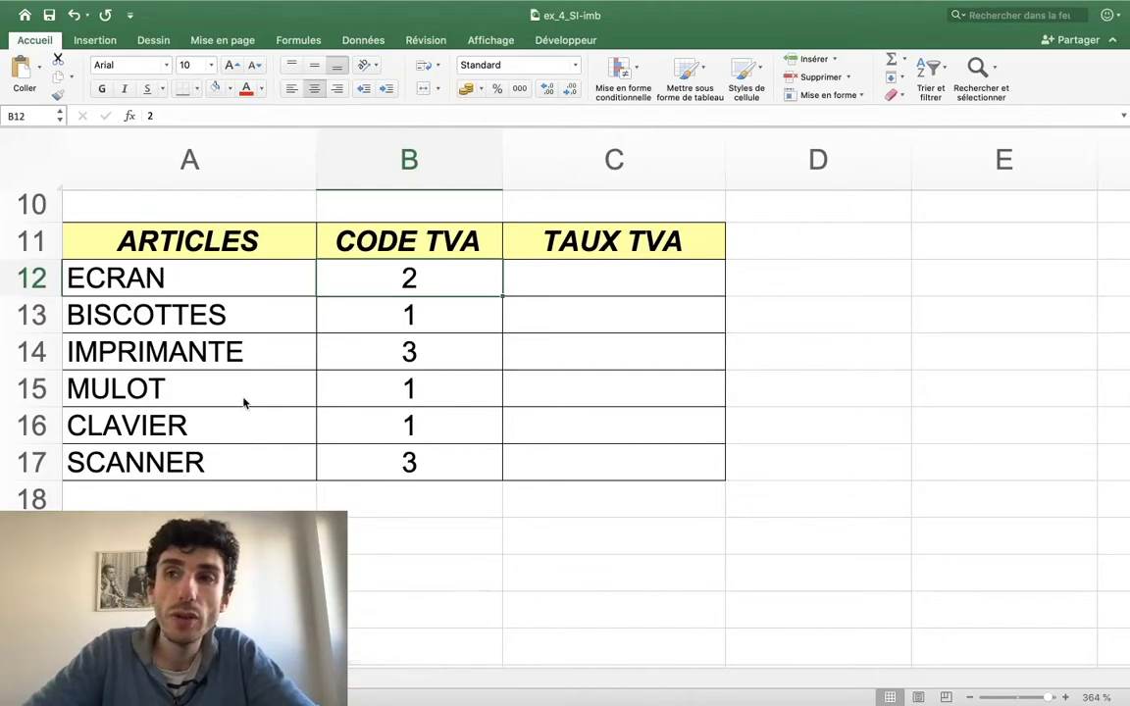
{"action": "left_click", "coordinate": [586, 281]}
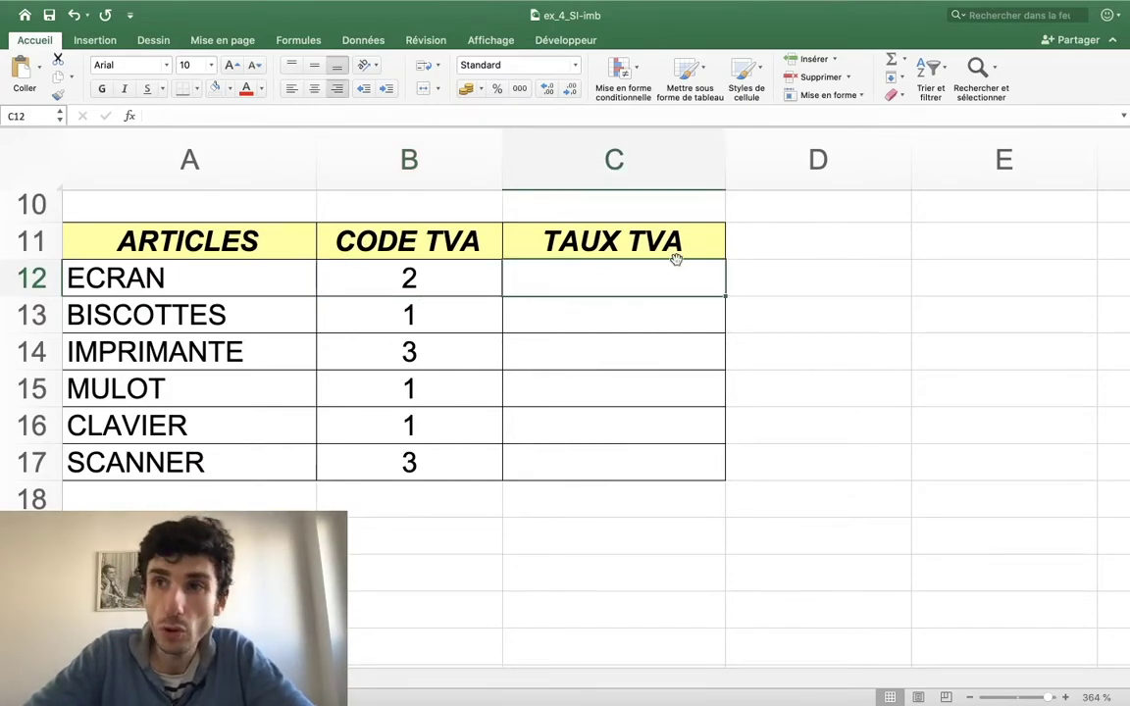
{"action": "scroll", "coordinate": [305, 260], "scroll_direction": "up", "scroll_amount": 3}
{"action": "scroll", "coordinate": [309, 260], "scroll_direction": "down", "scroll_amount": 3}
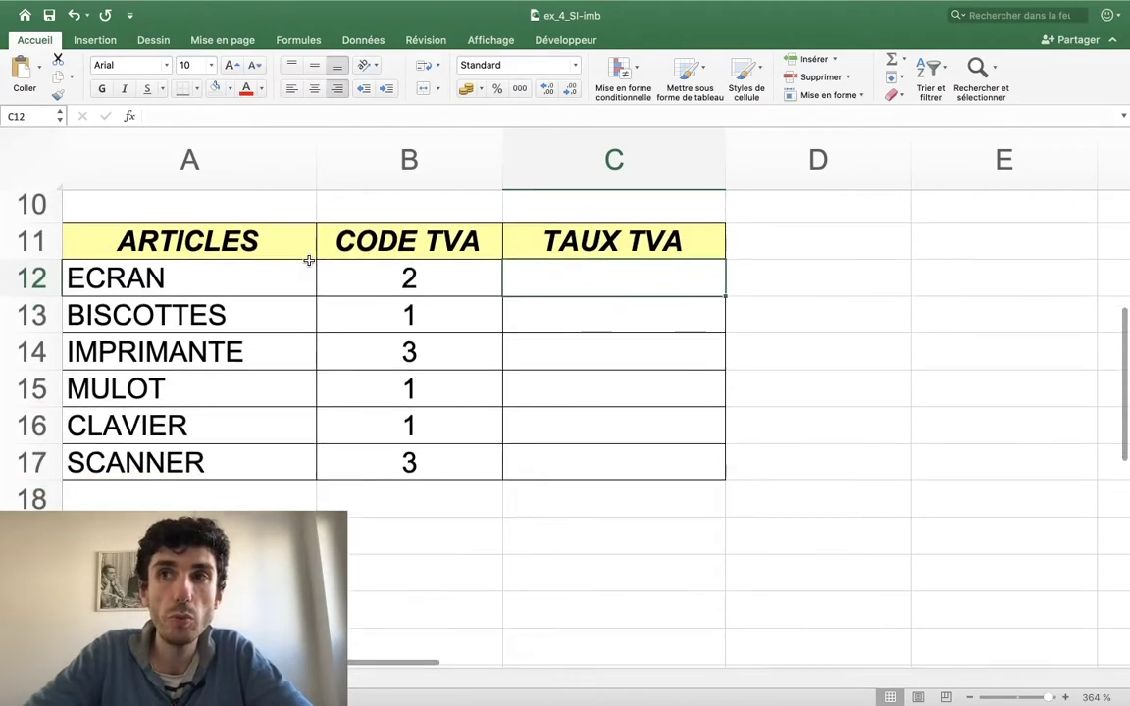
{"action": "scroll", "coordinate": [309, 260], "scroll_direction": "up", "scroll_amount": 1}
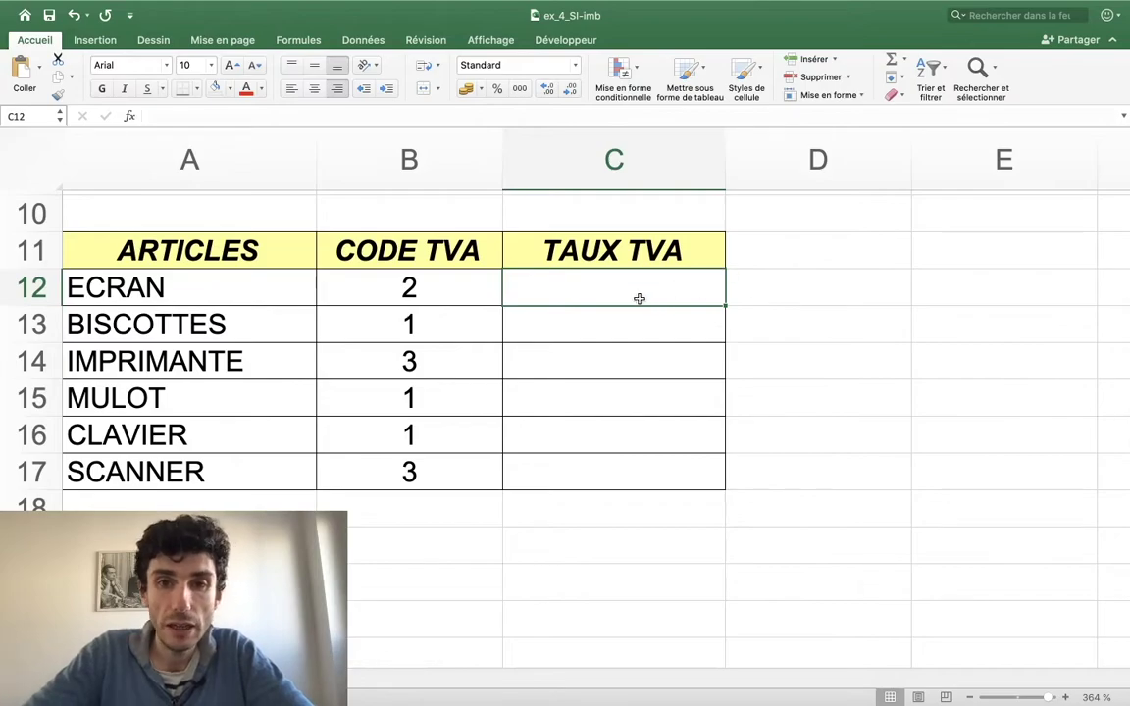
Step: Format the TAUX TVA cells C12:C17 as Pourcentage
{"action": "left_click_drag", "start_coordinate": [632, 286], "coordinate": [638, 463]}
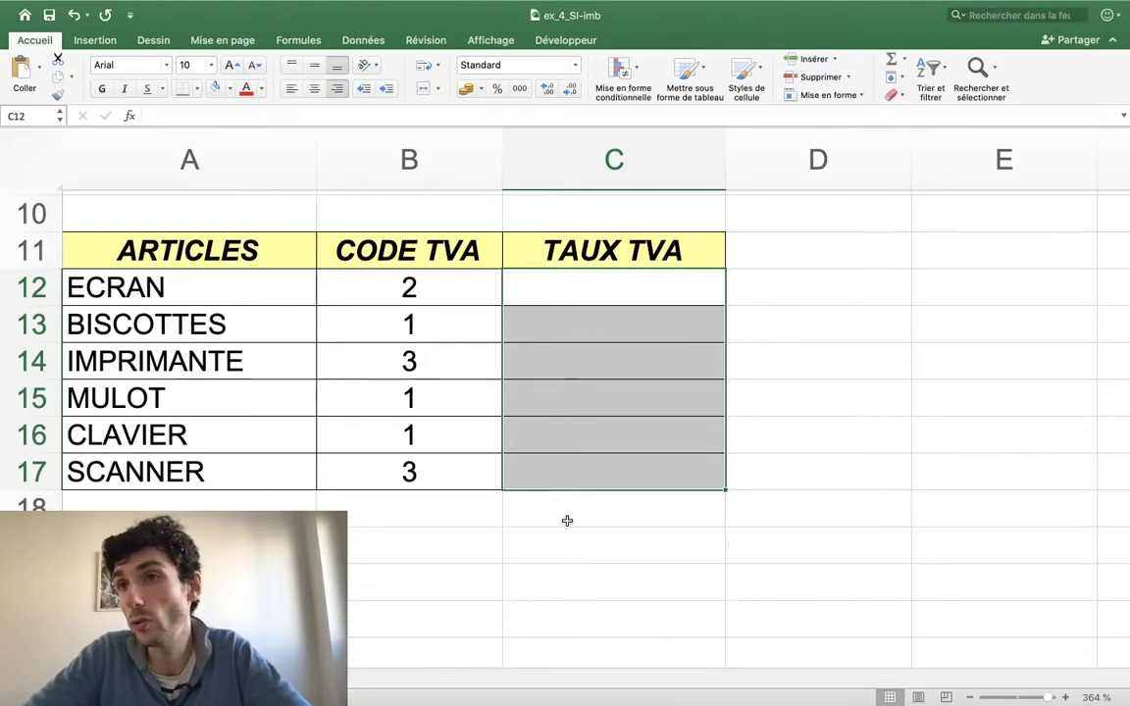
{"action": "left_click", "coordinate": [518, 66]}
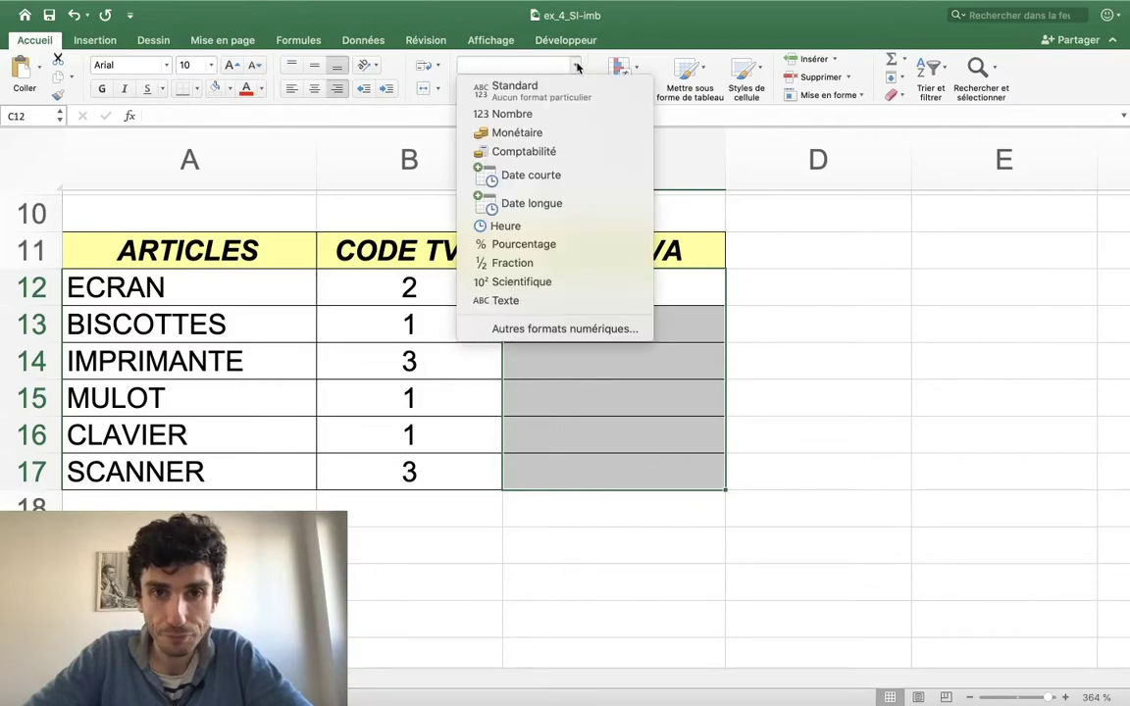
{"action": "left_click", "coordinate": [538, 249]}
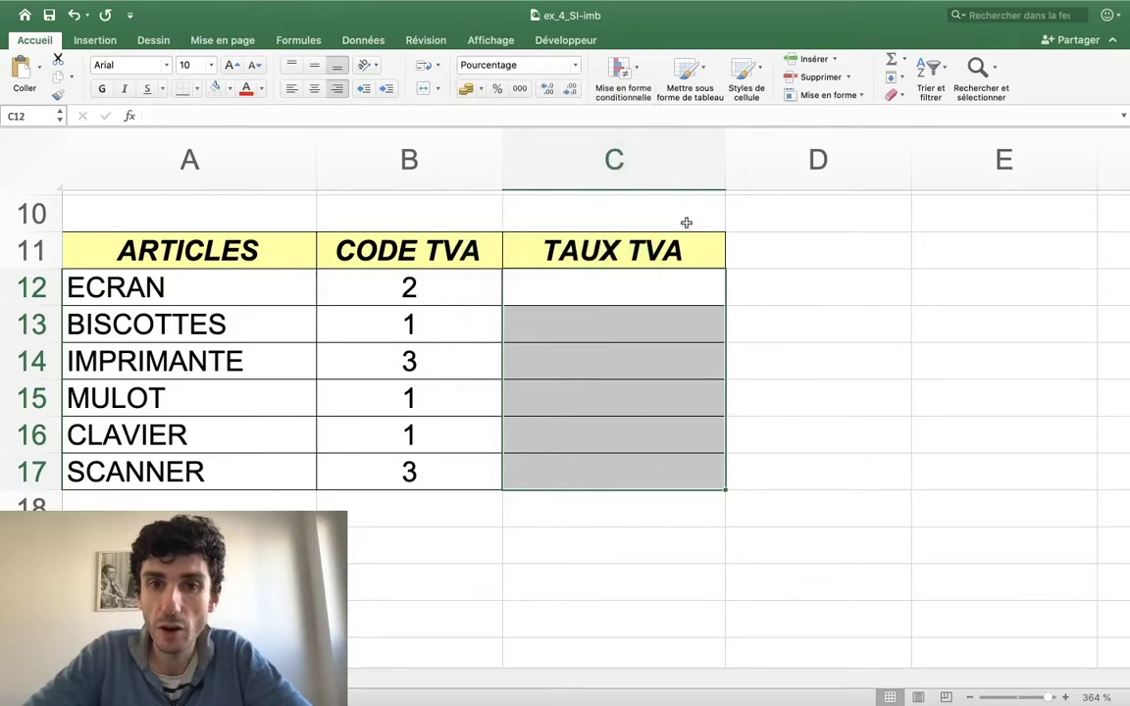
{"action": "left_click", "coordinate": [600, 298]}
Step: Give the ECRAN row cells A12:C12 a light green fill
{"action": "scroll", "coordinate": [599, 297], "scroll_direction": "up", "scroll_amount": 5}
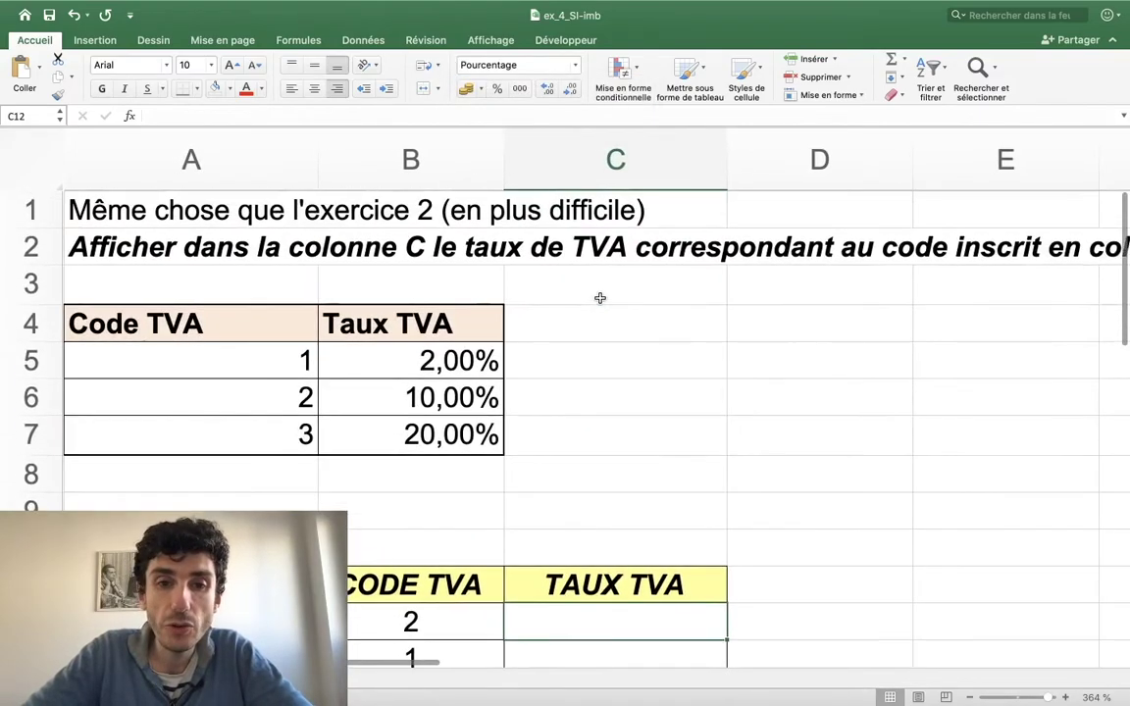
{"action": "scroll", "coordinate": [599, 297], "scroll_direction": "down", "scroll_amount": 4}
{"action": "scroll", "coordinate": [599, 298], "scroll_direction": "up", "scroll_amount": 3}
{"action": "scroll", "coordinate": [599, 297], "scroll_direction": "down", "scroll_amount": 1}
{"action": "scroll", "coordinate": [599, 298], "scroll_direction": "down", "scroll_amount": 2}
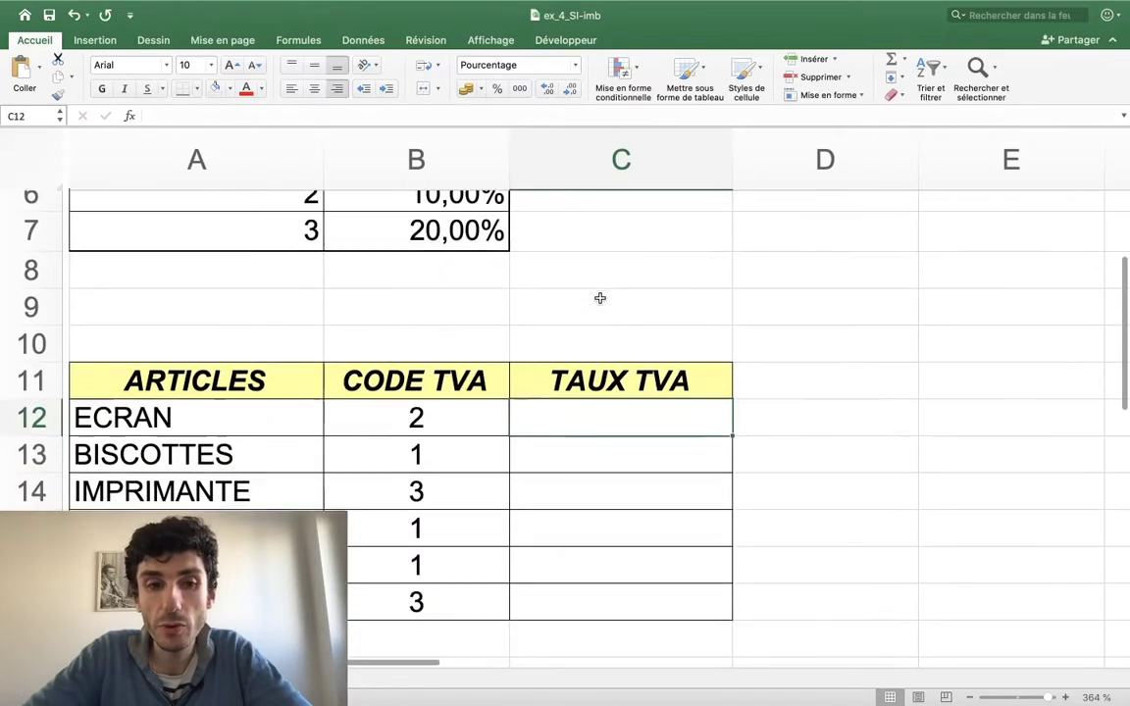
{"action": "left_click", "coordinate": [780, 429]}
{"action": "left_click_drag", "start_coordinate": [683, 423], "coordinate": [159, 425]}
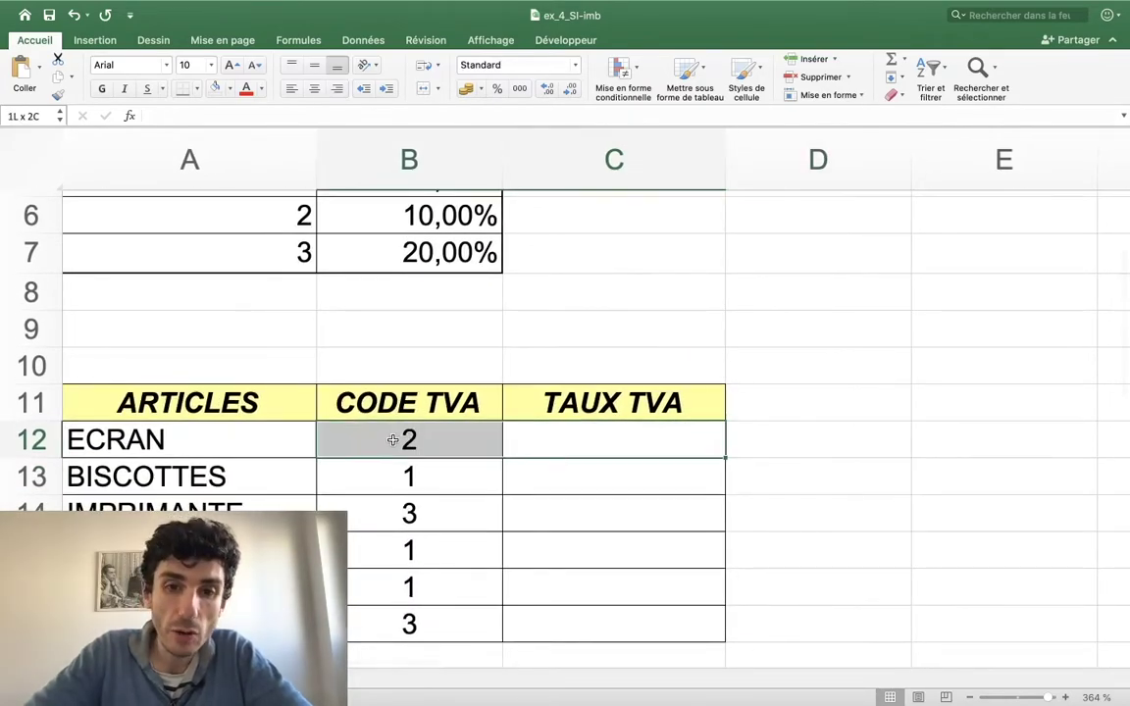
{"action": "left_click", "coordinate": [230, 89]}
{"action": "left_click", "coordinate": [303, 177]}
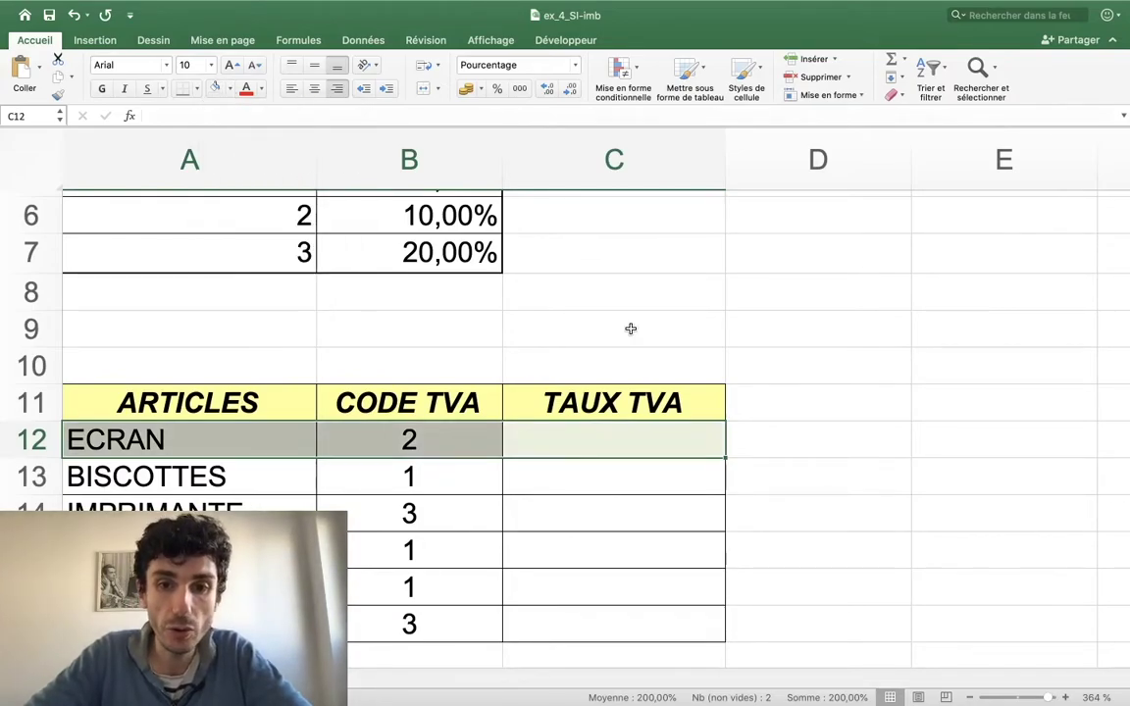
{"action": "left_click", "coordinate": [628, 328]}
Step: Select cell E9 for an explanatory note
{"action": "scroll", "coordinate": [628, 328], "scroll_direction": "right", "scroll_amount": 2}
{"action": "scroll", "coordinate": [647, 333], "scroll_direction": "right", "scroll_amount": 2}
{"action": "left_click_drag", "start_coordinate": [646, 310], "coordinate": [691, 308]}
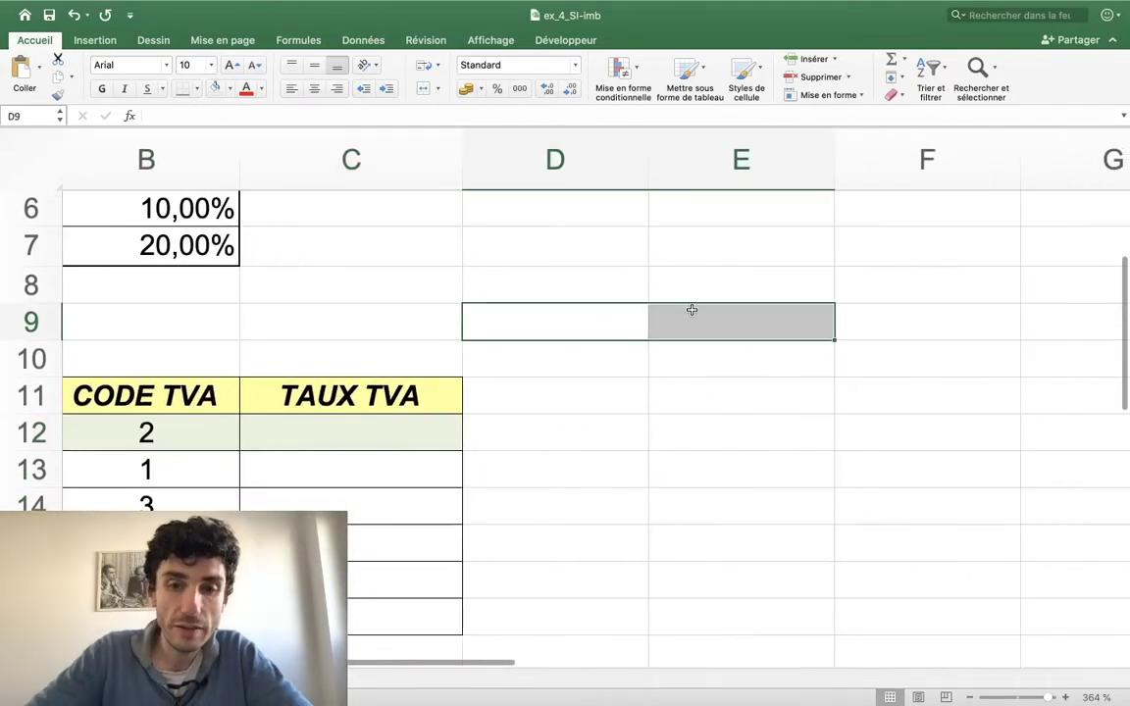
{"action": "left_click", "coordinate": [695, 299]}
{"action": "scroll", "coordinate": [696, 294], "scroll_direction": "down", "scroll_amount": 2}
{"action": "scroll", "coordinate": [697, 294], "scroll_direction": "left", "scroll_amount": 1}
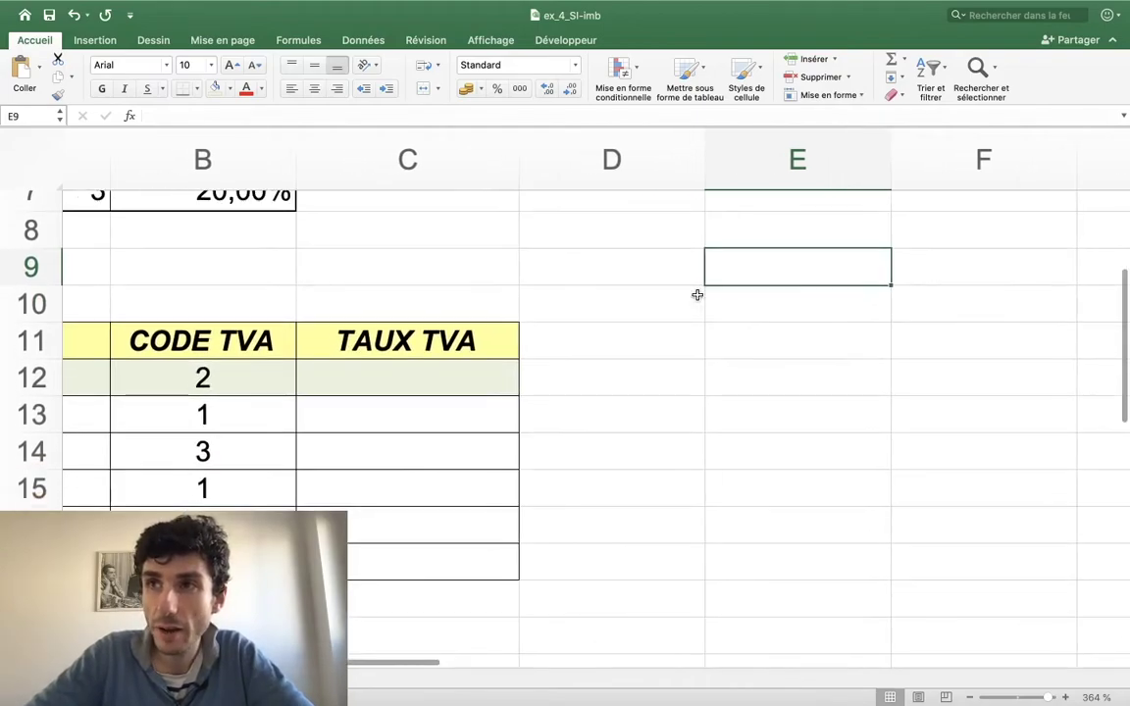
{"action": "scroll", "coordinate": [696, 295], "scroll_direction": "up", "scroll_amount": 1}
Step: Enter the note 'je travaille dans la ligne 12' in cell E9
{"action": "type", "text": "je t"}
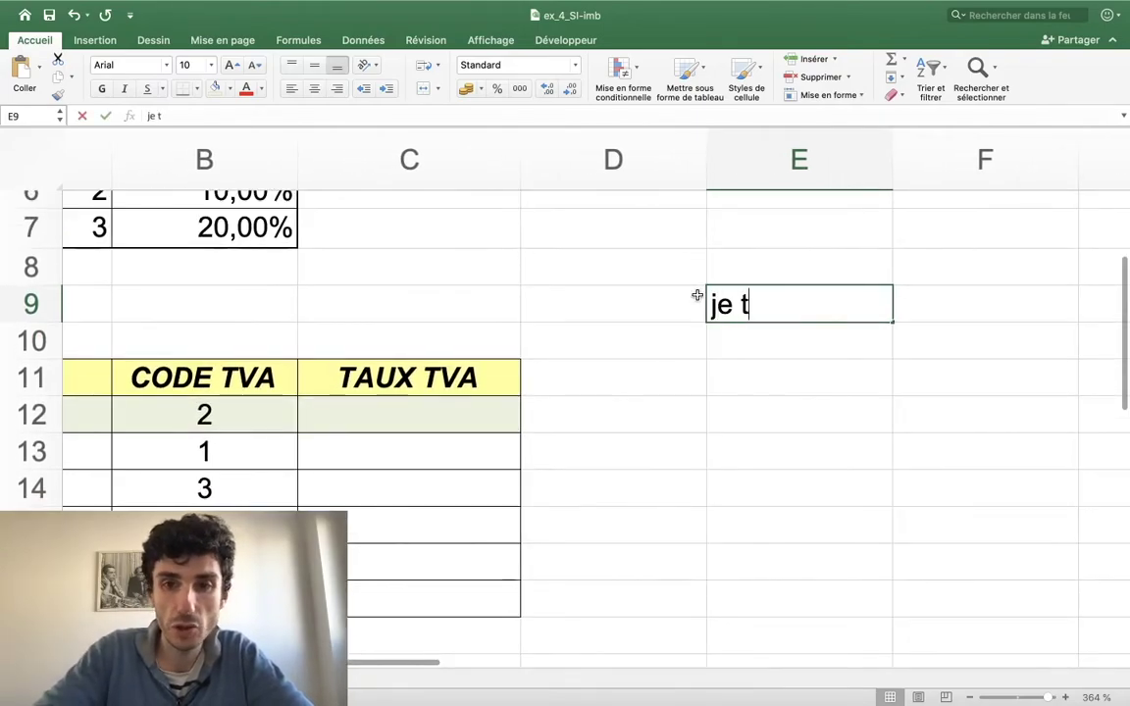
{"action": "type", "text": "ravaille dans la liste"}
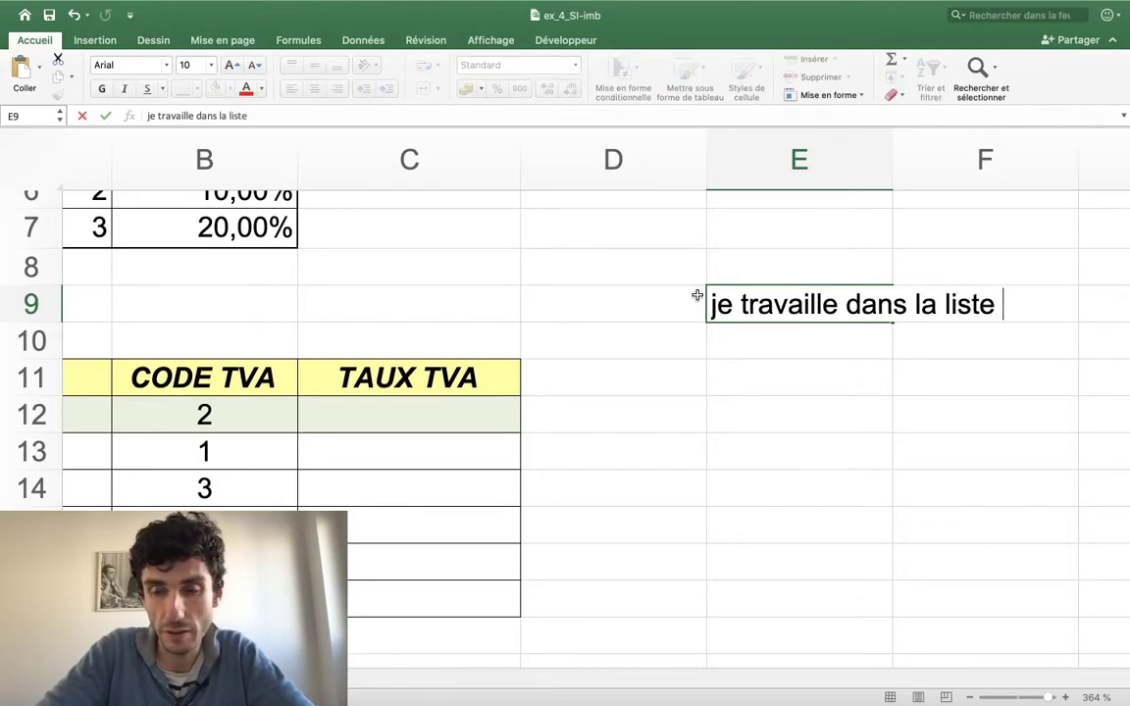
{"action": "key", "text": "Escape"}
{"action": "type", "text": "2"}
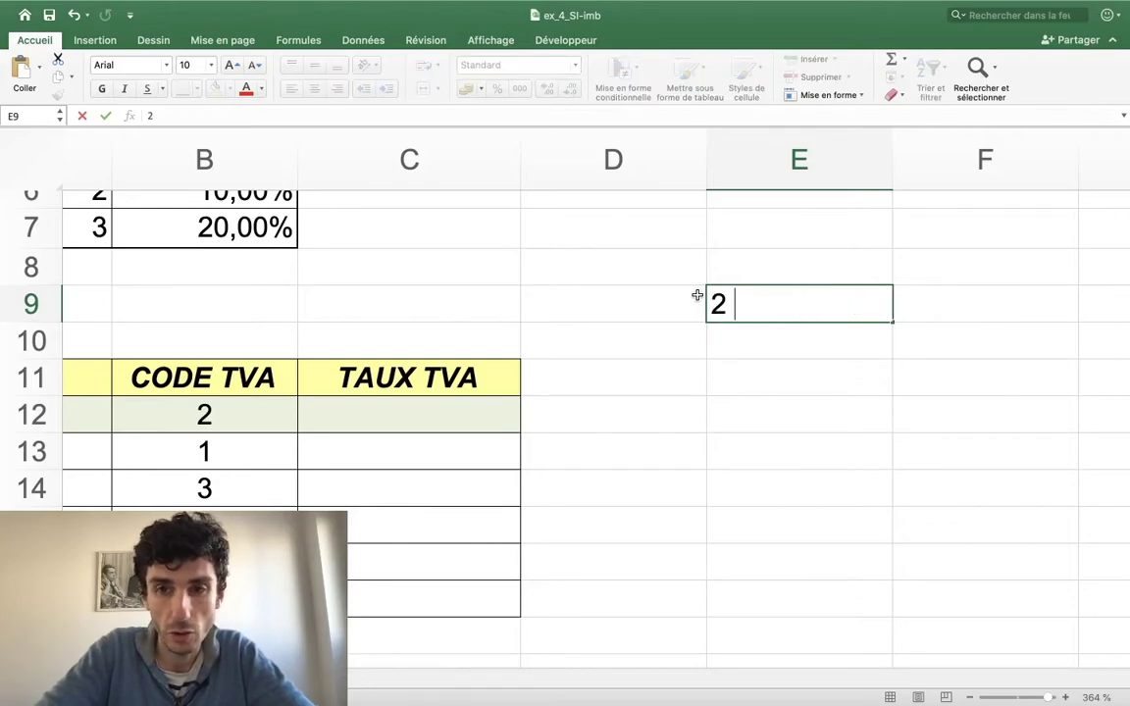
{"action": "key", "text": "Return"}
{"action": "left_click", "coordinate": [743, 289]}
{"action": "key", "text": "Delete"}
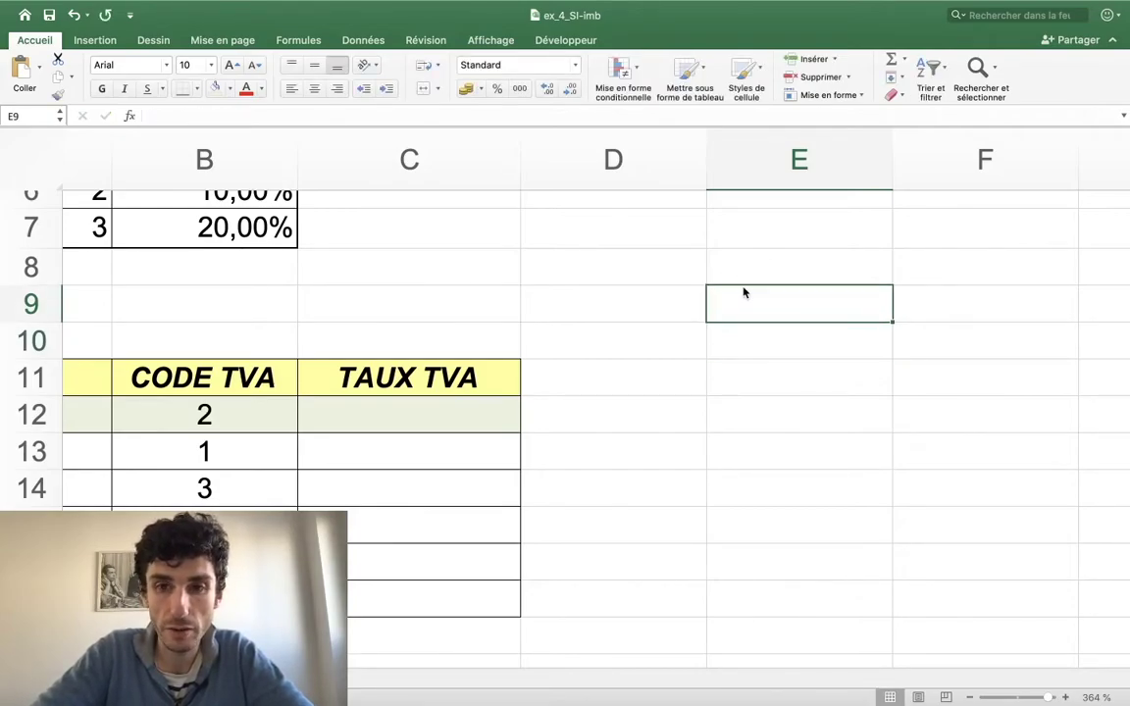
{"action": "type", "text": "je travaille"}
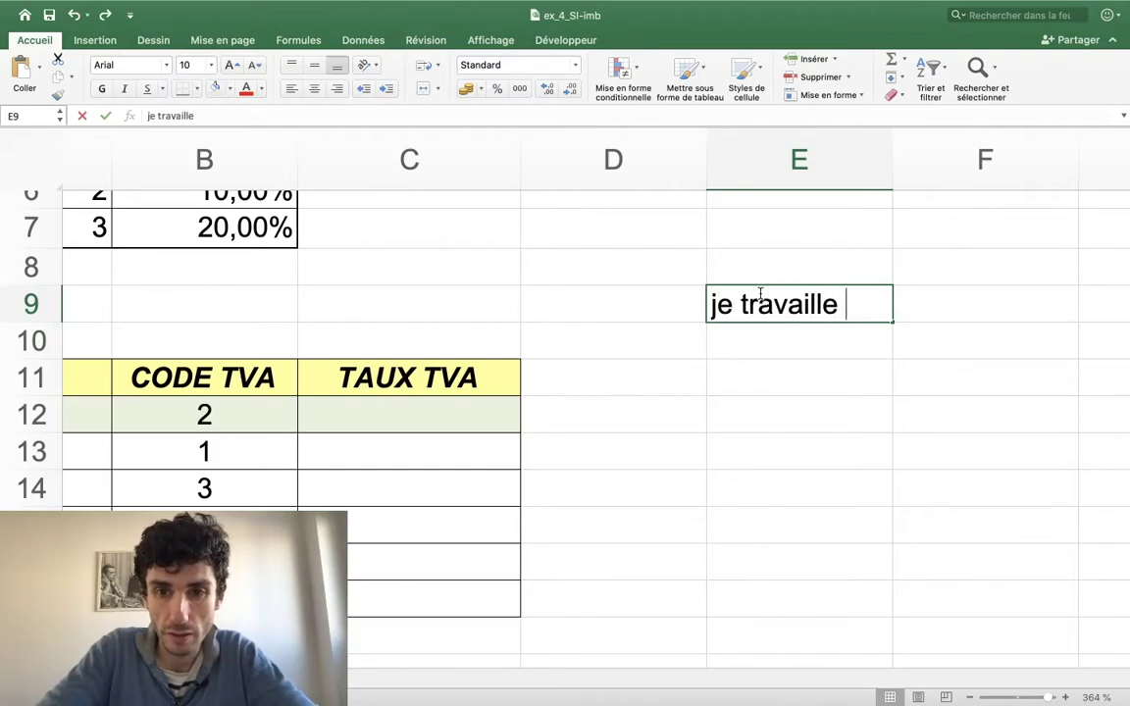
{"action": "type", "text": "dans la liste"}
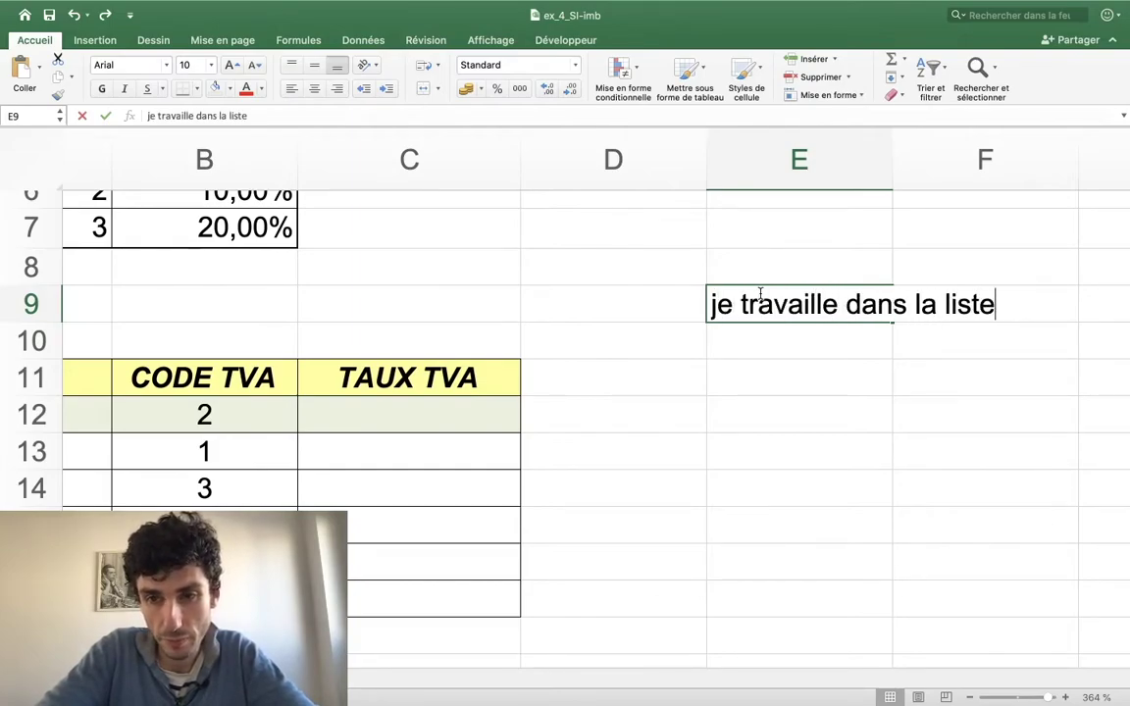
{"action": "key", "text": "BackSpace"}
{"action": "key", "text": "BackSpace"}
{"action": "key", "text": "BackSpace"}
{"action": "type", "text": "gne 12"}
{"action": "key", "text": "Return"}
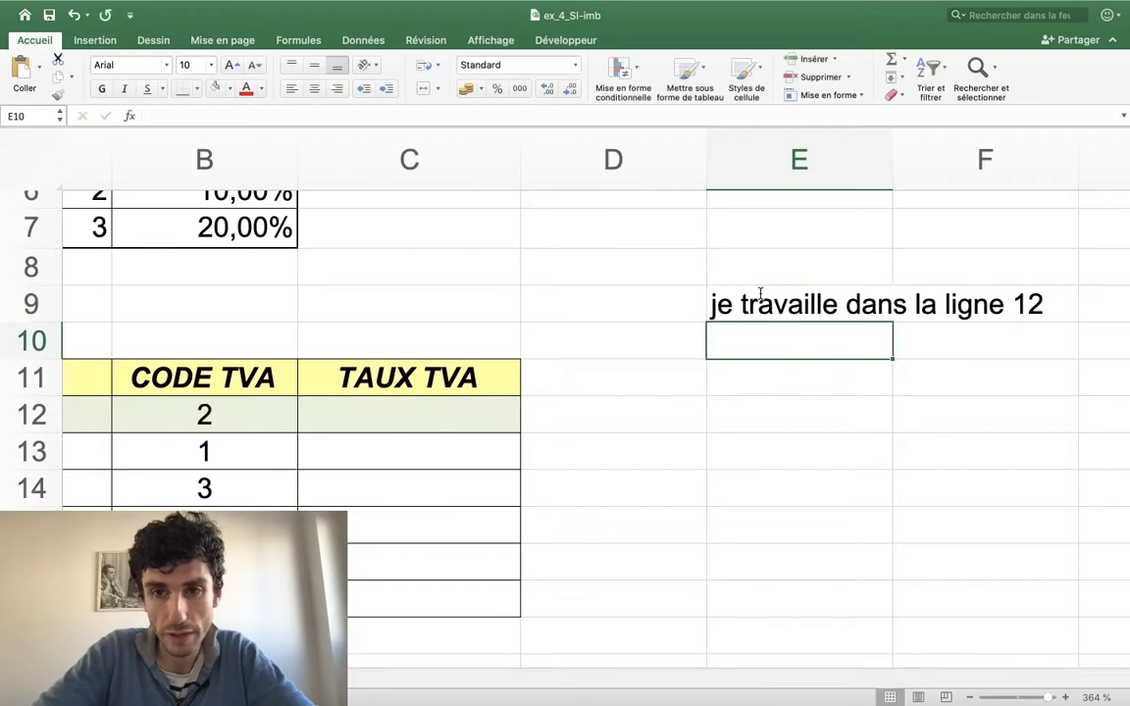
Step: Point out cell C12, then append '(cellule c12)' to the E9 note
{"action": "scroll", "coordinate": [683, 348], "scroll_direction": "left", "scroll_amount": 3}
{"action": "scroll", "coordinate": [684, 348], "scroll_direction": "down", "scroll_amount": 3}
{"action": "left_click", "coordinate": [504, 328]}
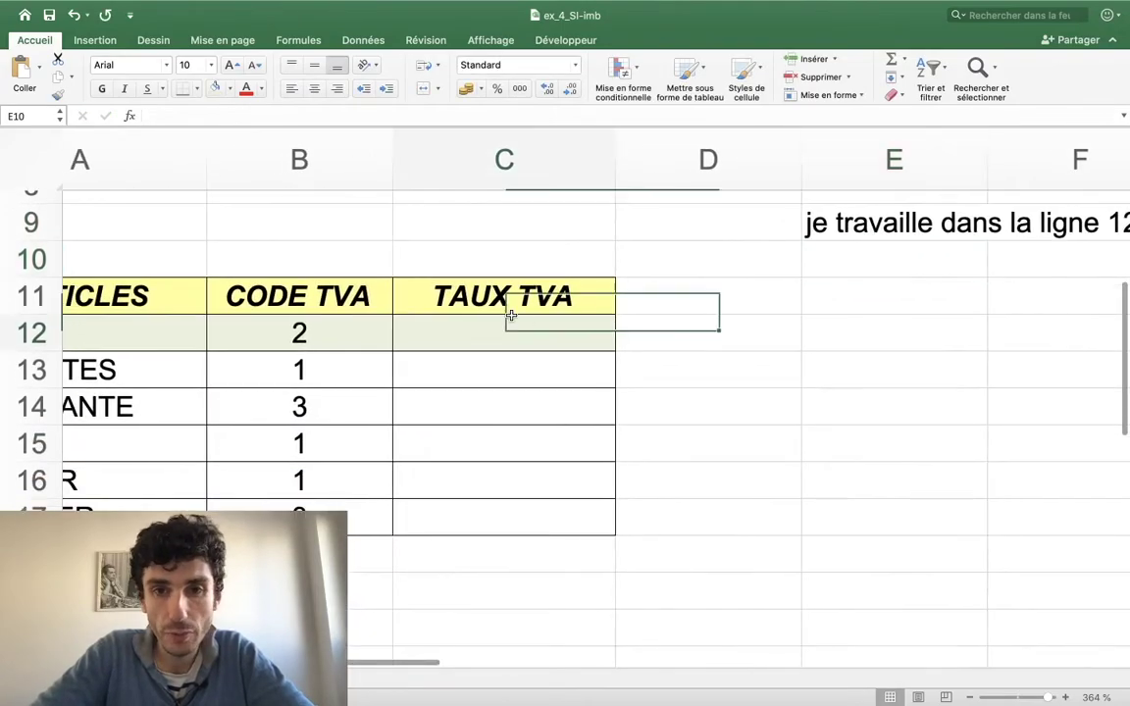
{"action": "scroll", "coordinate": [691, 278], "scroll_direction": "right", "scroll_amount": 2}
{"action": "scroll", "coordinate": [691, 279], "scroll_direction": "up", "scroll_amount": 1}
{"action": "scroll", "coordinate": [444, 333], "scroll_direction": "right", "scroll_amount": 1}
{"action": "scroll", "coordinate": [444, 334], "scroll_direction": "up", "scroll_amount": 1}
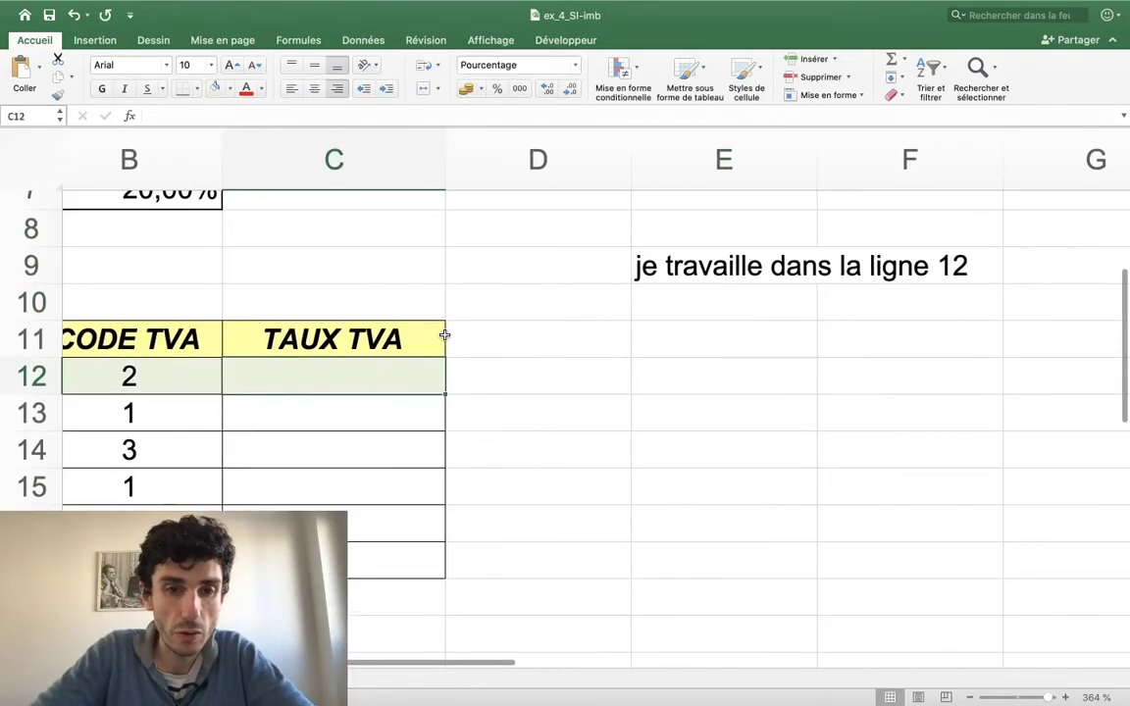
{"action": "left_click", "coordinate": [677, 263]}
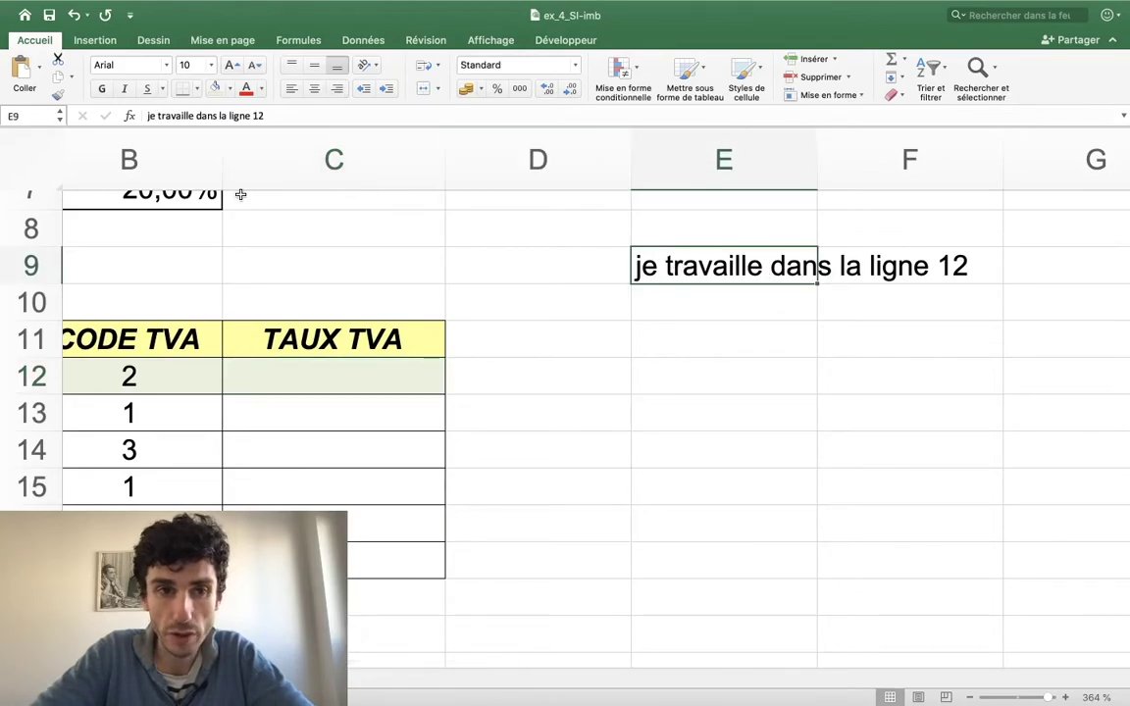
{"action": "left_click", "coordinate": [270, 115]}
{"action": "type", "text": "(cell"}
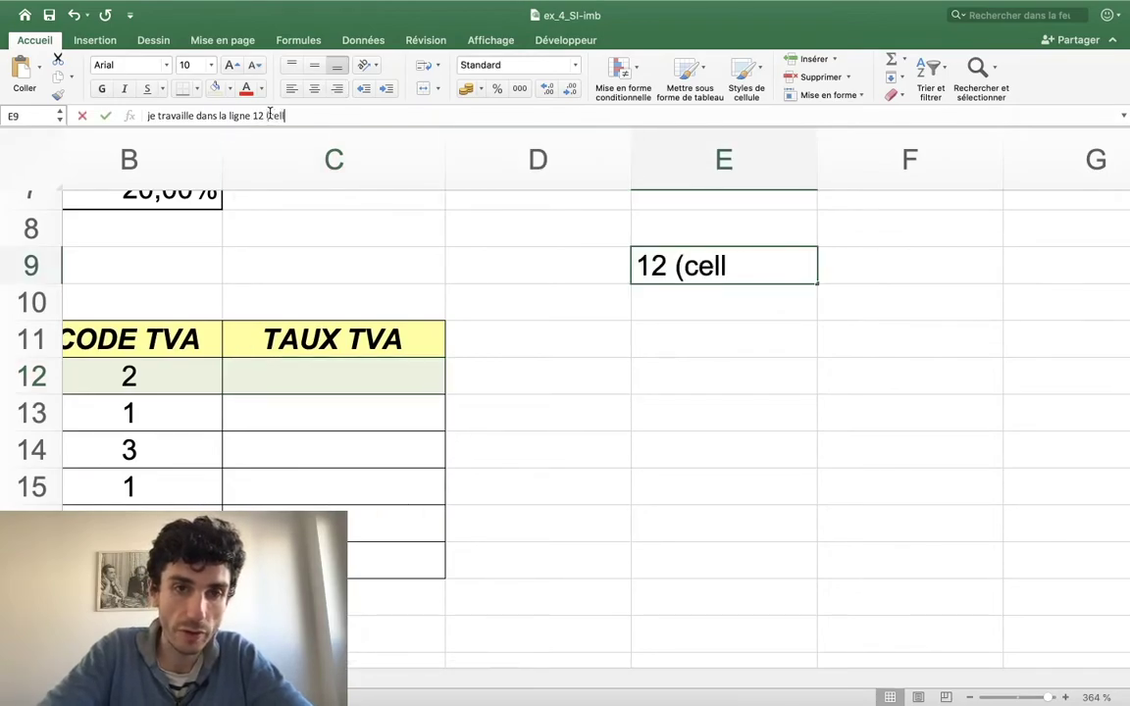
{"action": "type", "text": "ule c12"}
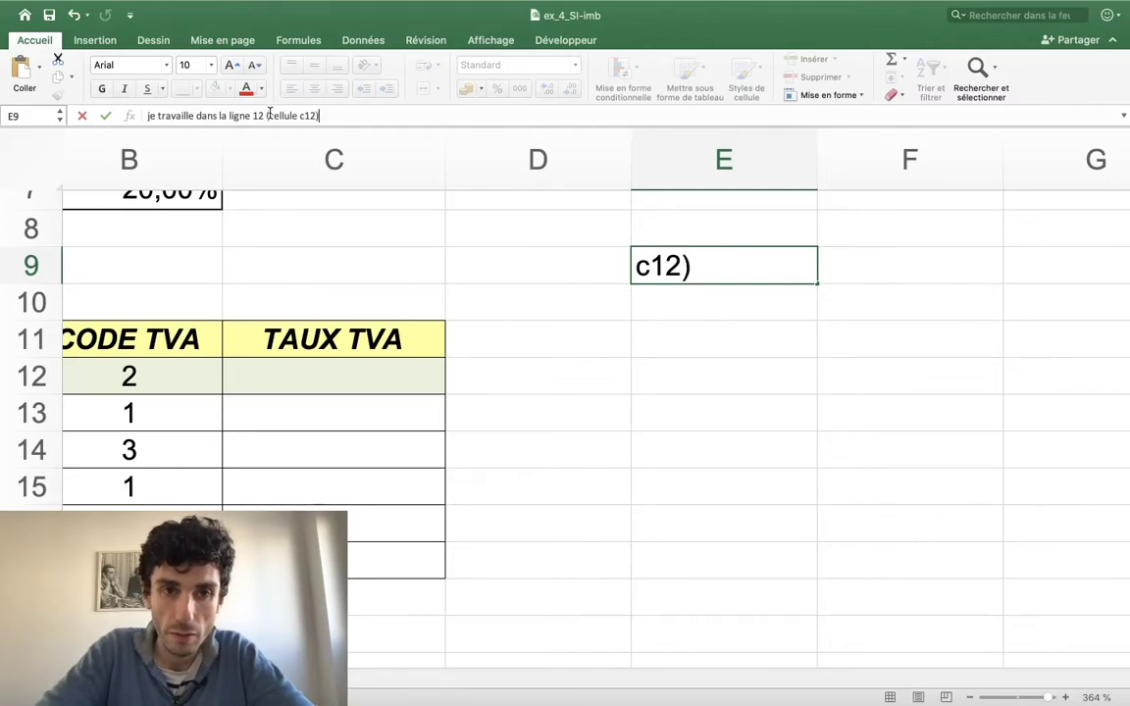
{"action": "key", "text": "Return"}
{"action": "type", "text": "siii"}
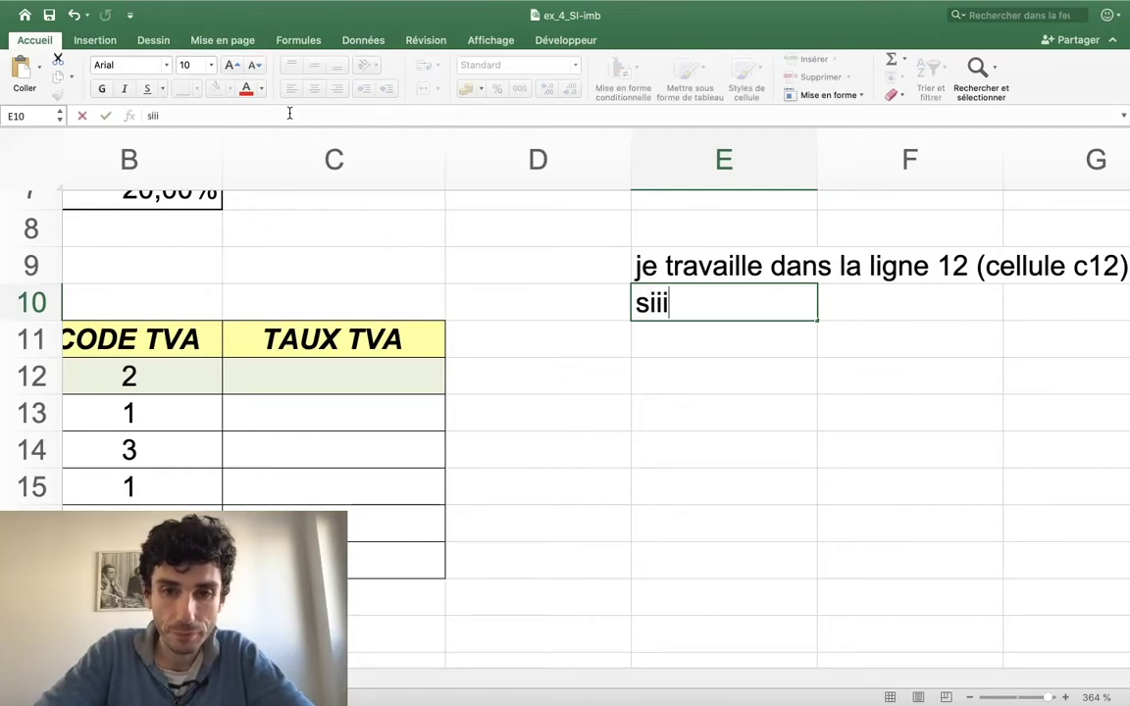
Step: Finish the E10 note so it reads 'si le code tva de la cellule B12 = 1'
{"action": "key", "text": "BackSpace"}
{"action": "key", "text": "BackSpace"}
{"action": "type", "text": "le code tva de"}
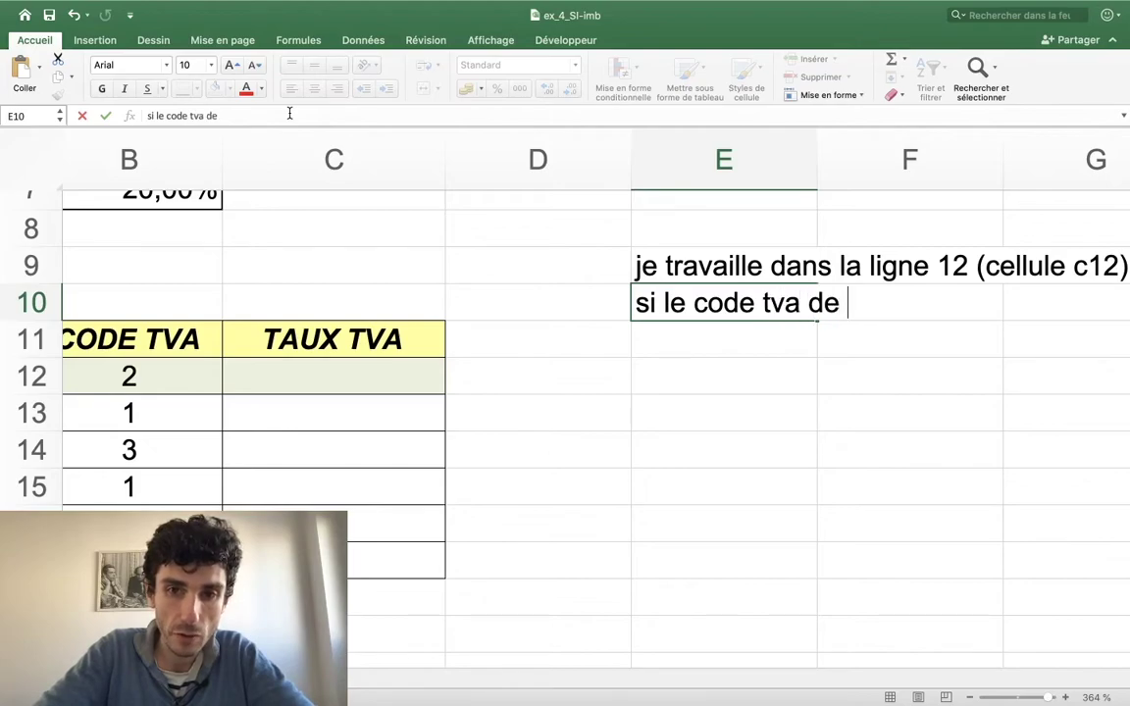
{"action": "type", "text": "la cellule"}
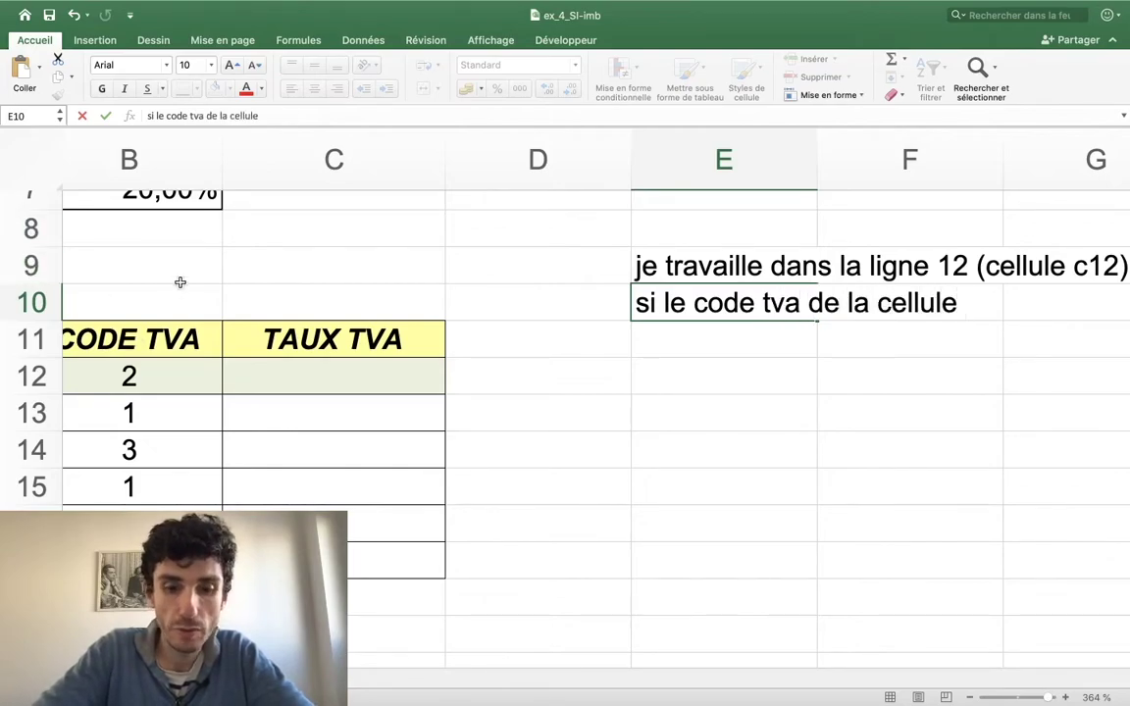
{"action": "type", "text": " B12 ="}
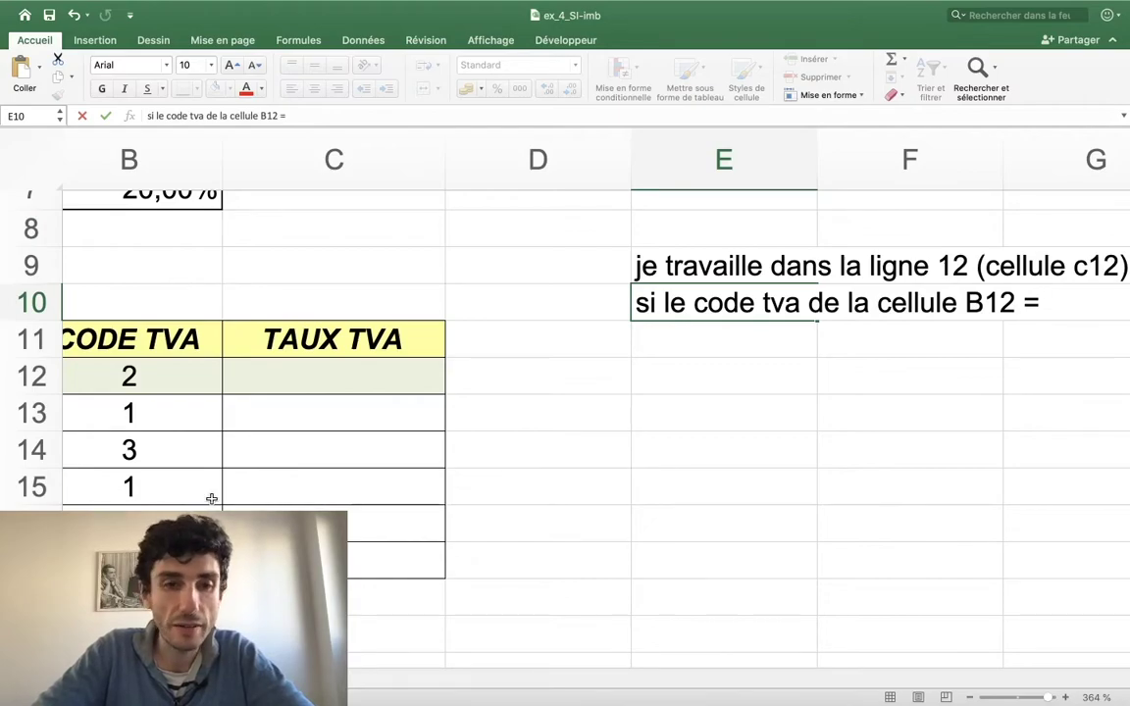
{"action": "scroll", "coordinate": [211, 498], "scroll_direction": "up", "scroll_amount": 1}
{"action": "scroll", "coordinate": [211, 498], "scroll_direction": "up", "scroll_amount": 3}
{"action": "scroll", "coordinate": [211, 498], "scroll_direction": "up", "scroll_amount": 1}
{"action": "scroll", "coordinate": [211, 498], "scroll_direction": "left", "scroll_amount": 2}
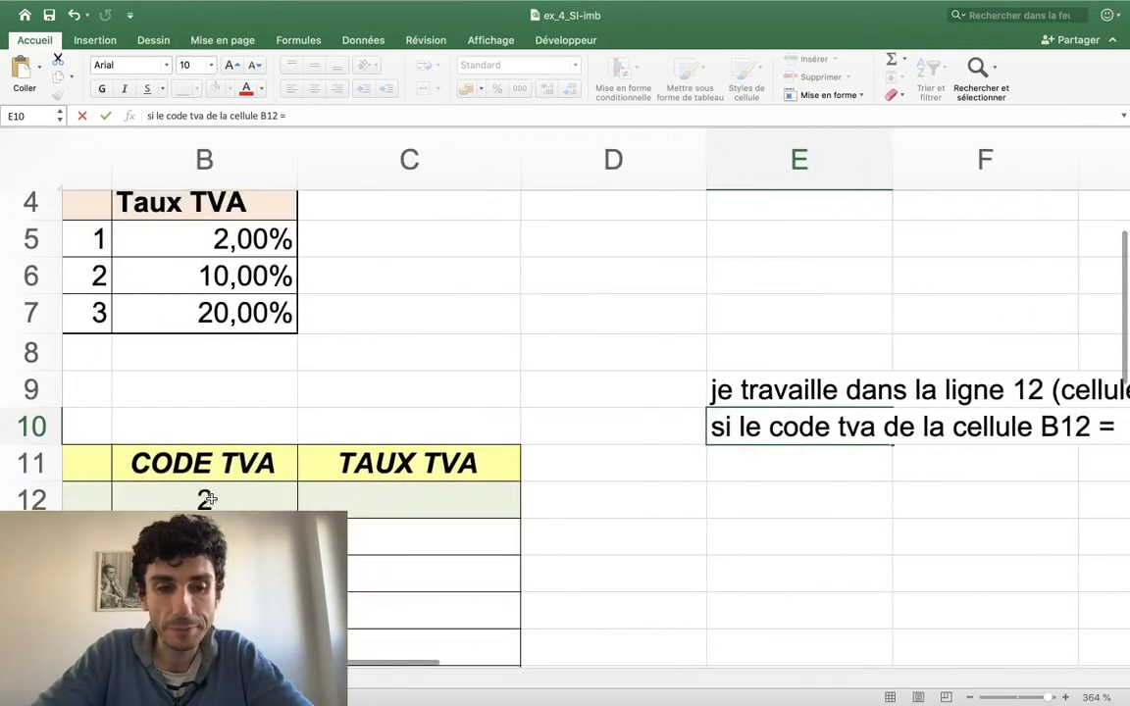
{"action": "scroll", "coordinate": [210, 498], "scroll_direction": "left", "scroll_amount": 1}
{"action": "scroll", "coordinate": [211, 498], "scroll_direction": "right", "scroll_amount": 2}
{"action": "scroll", "coordinate": [211, 498], "scroll_direction": "right", "scroll_amount": 3}
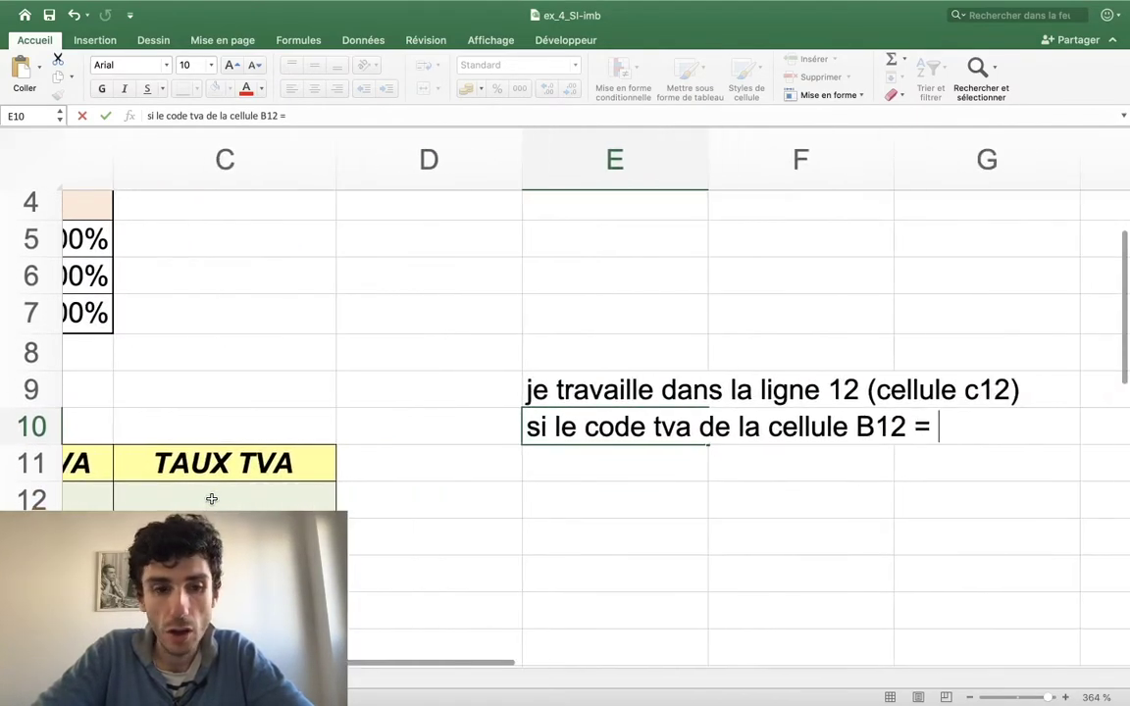
{"action": "type", "text": "1"}
{"action": "scroll", "coordinate": [215, 497], "scroll_direction": "left", "scroll_amount": 2}
{"action": "scroll", "coordinate": [196, 350], "scroll_direction": "left", "scroll_amount": 2}
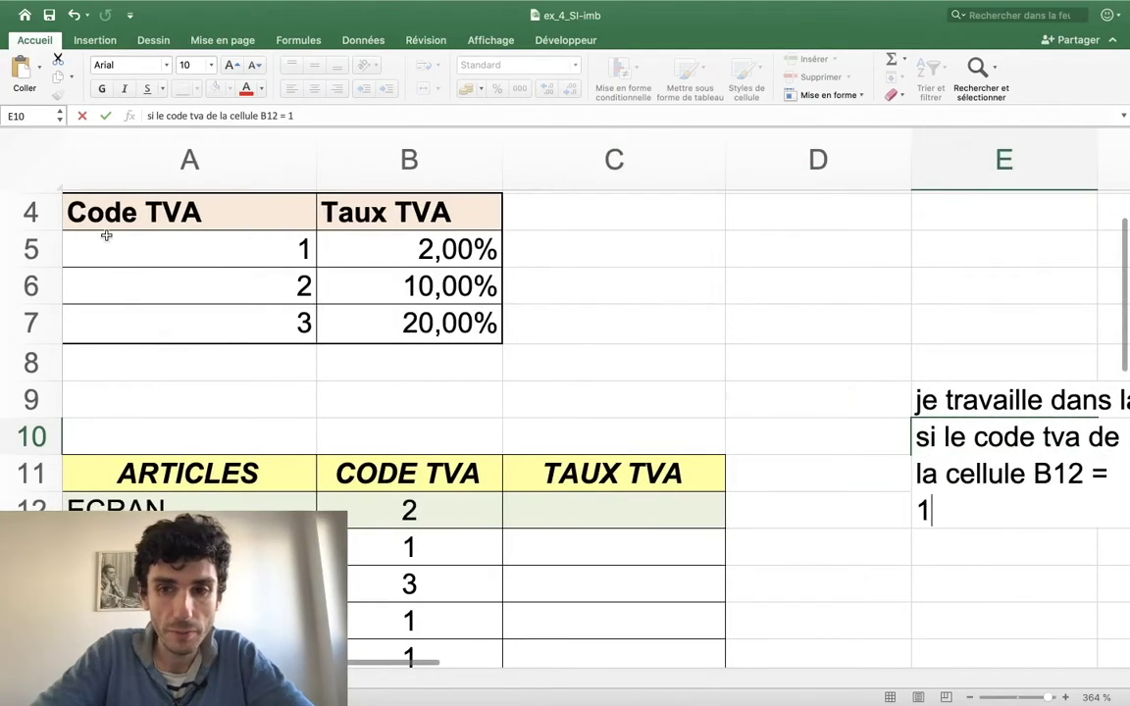
{"action": "key", "text": "Return"}
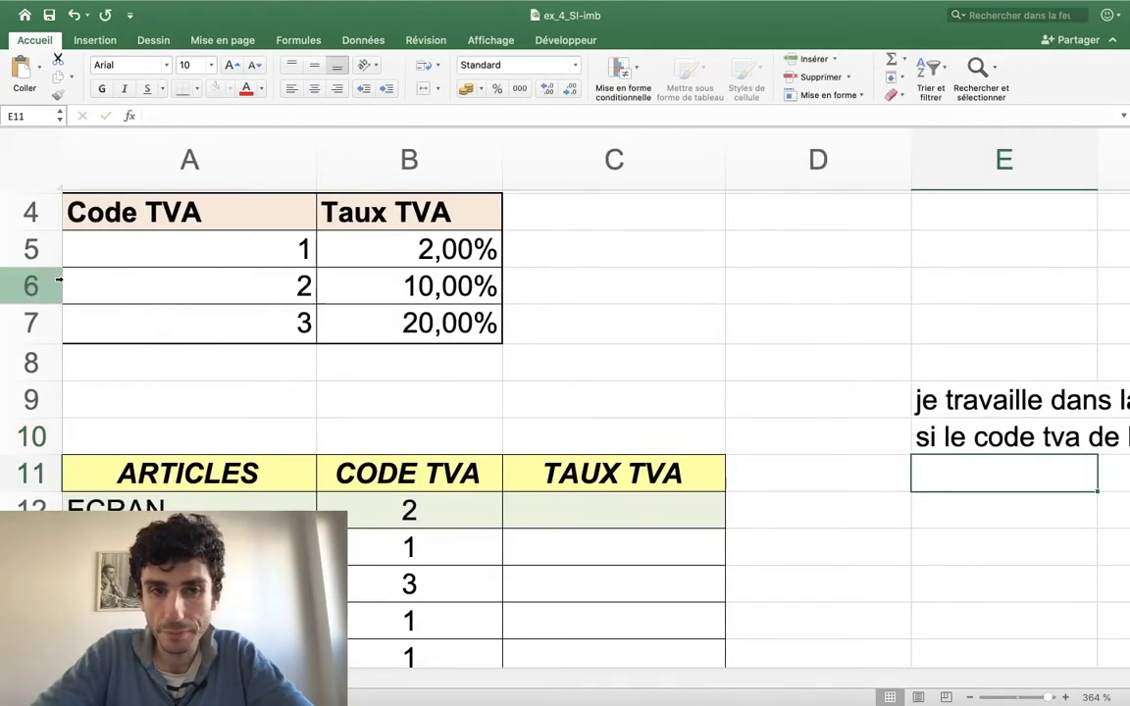
Step: Begin the E11 note with 'Alors j'affiche'
{"action": "scroll", "coordinate": [330, 374], "scroll_direction": "right", "scroll_amount": 3}
{"action": "scroll", "coordinate": [330, 374], "scroll_direction": "right", "scroll_amount": 3}
{"action": "scroll", "coordinate": [331, 373], "scroll_direction": "down", "scroll_amount": 2}
{"action": "type", "text": "Al"}
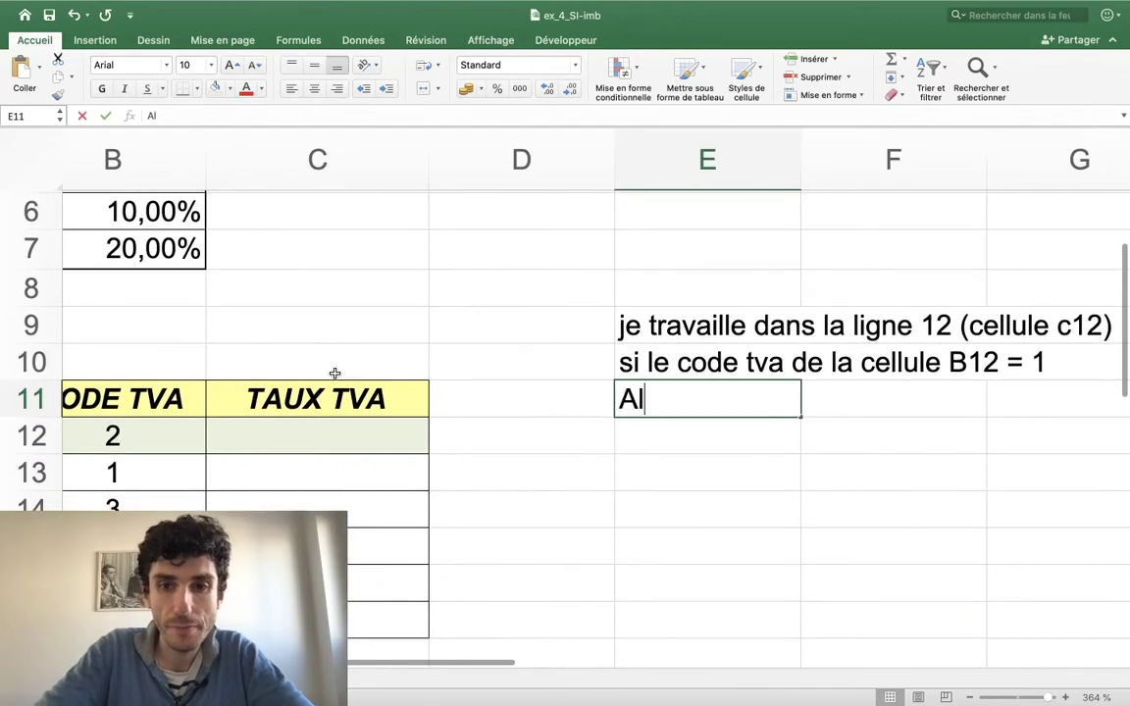
{"action": "type", "text": "ors j'arr"}
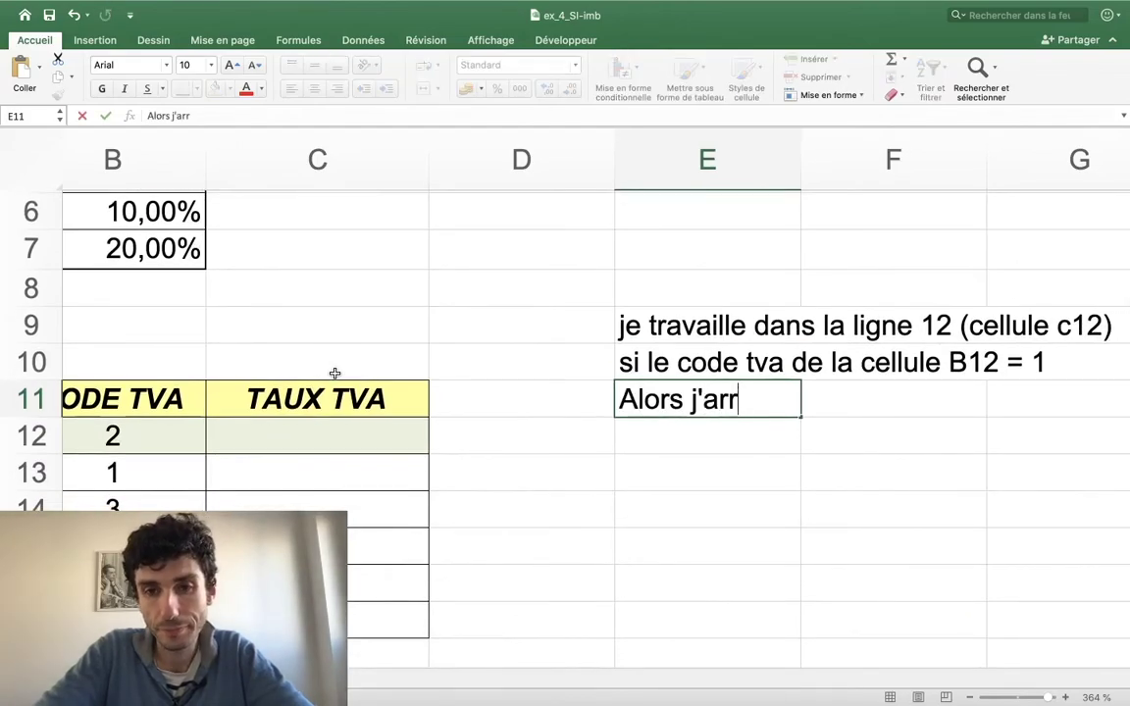
{"action": "scroll", "coordinate": [335, 374], "scroll_direction": "left", "scroll_amount": 3}
{"action": "scroll", "coordinate": [334, 373], "scroll_direction": "up", "scroll_amount": 1}
{"action": "scroll", "coordinate": [336, 370], "scroll_direction": "left", "scroll_amount": 1}
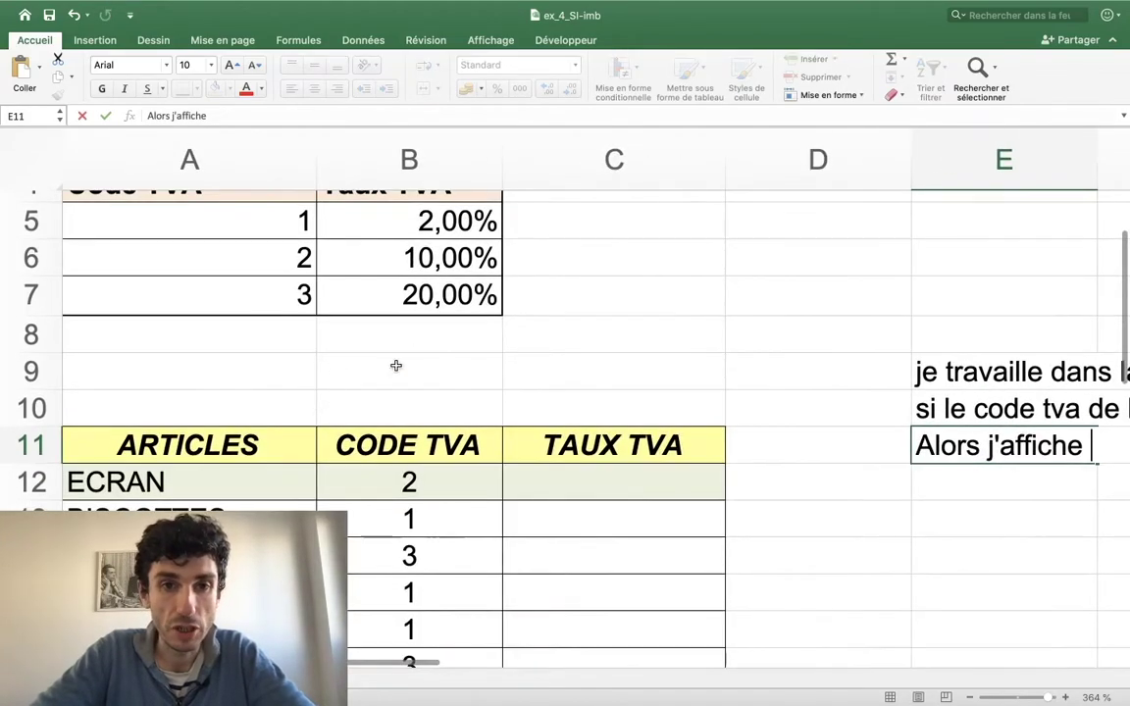
{"action": "scroll", "coordinate": [338, 245], "scroll_direction": "right", "scroll_amount": 3}
{"action": "scroll", "coordinate": [338, 245], "scroll_direction": "right", "scroll_amount": 2}
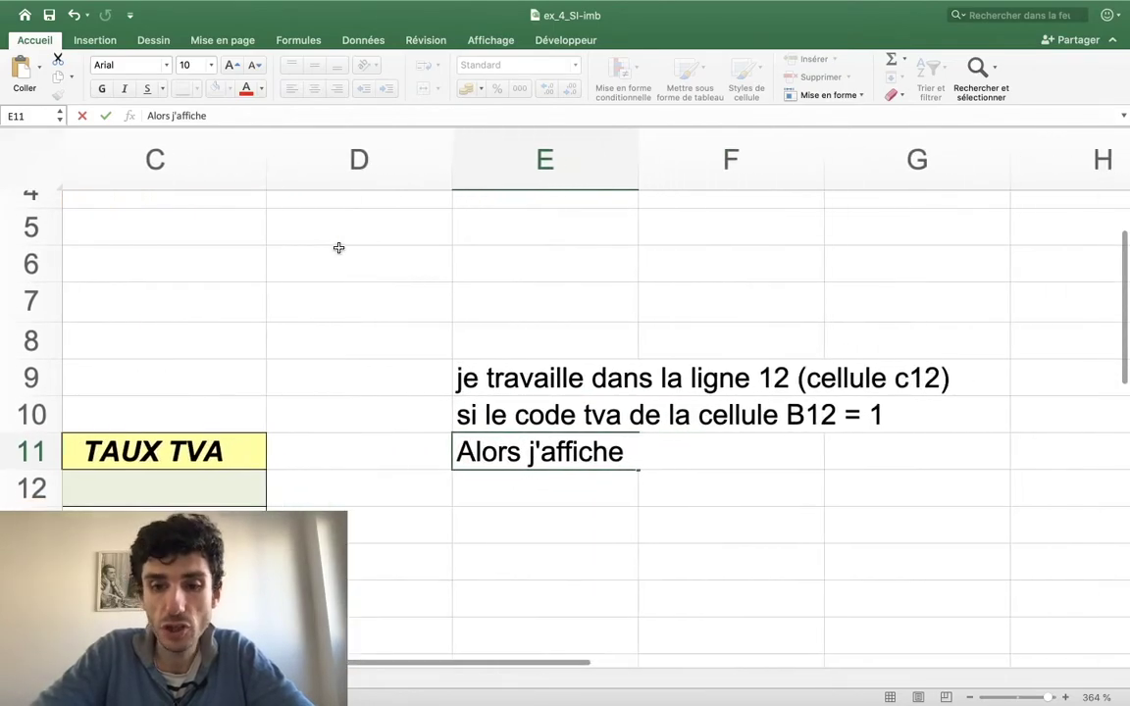
Step: Complete E11 as 'Alors j'affiche 0,02' and give it E10's plain formatting
{"action": "type", "text": "0,02"}
{"action": "key", "text": "Return"}
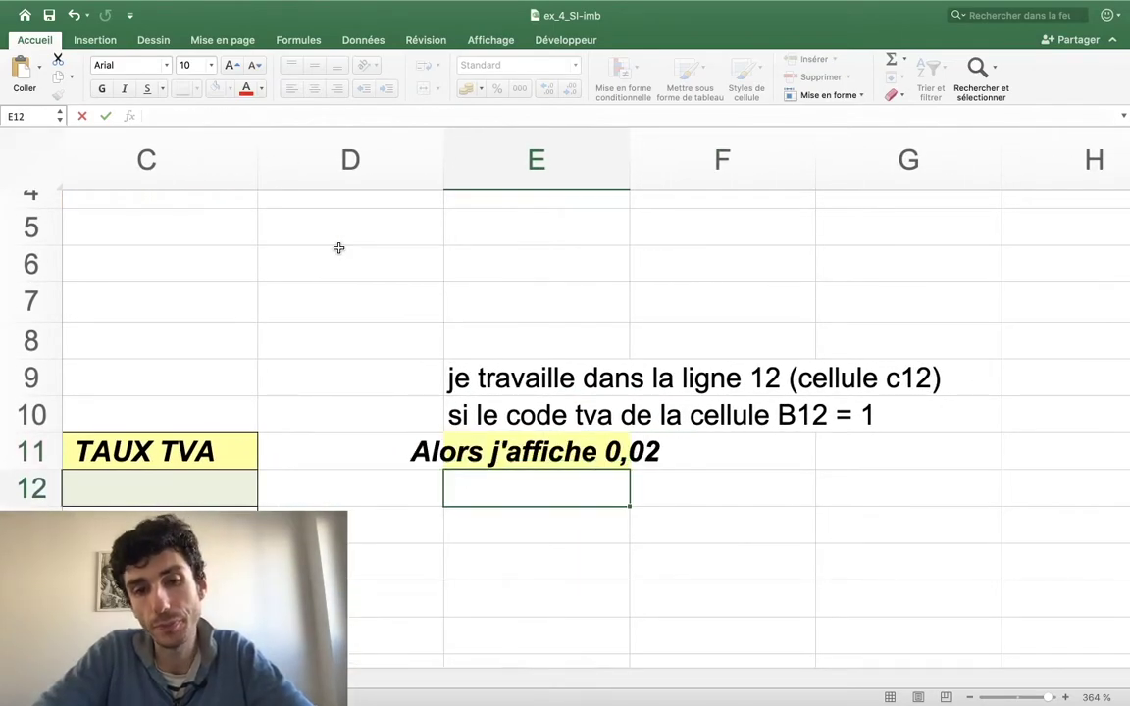
{"action": "left_click", "coordinate": [489, 420]}
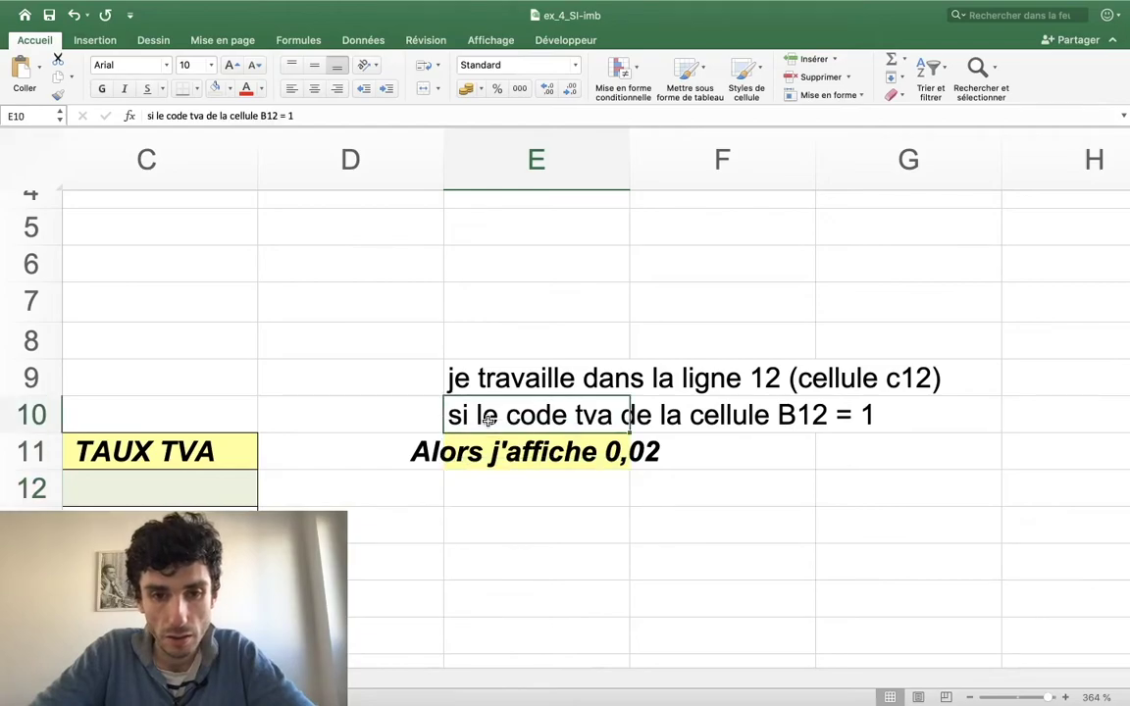
{"action": "left_click", "coordinate": [57, 94]}
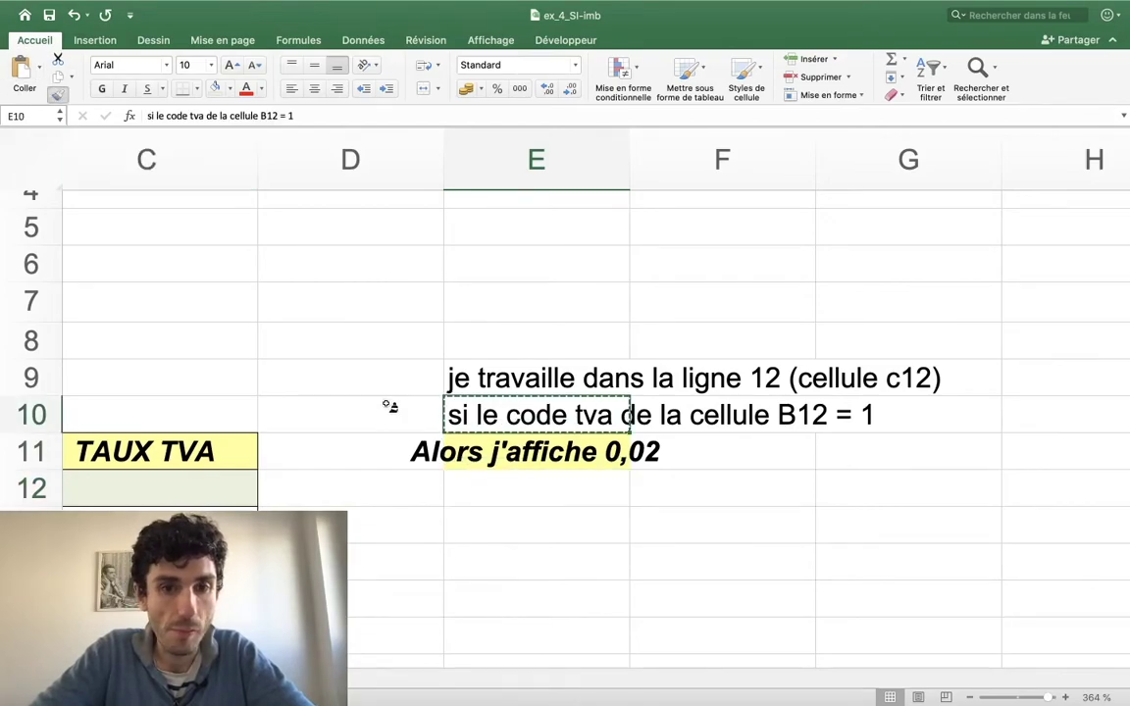
{"action": "left_click", "coordinate": [453, 447]}
Step: Enter 'Sinon' in E12 beneath the Alors line
{"action": "left_click", "coordinate": [495, 497]}
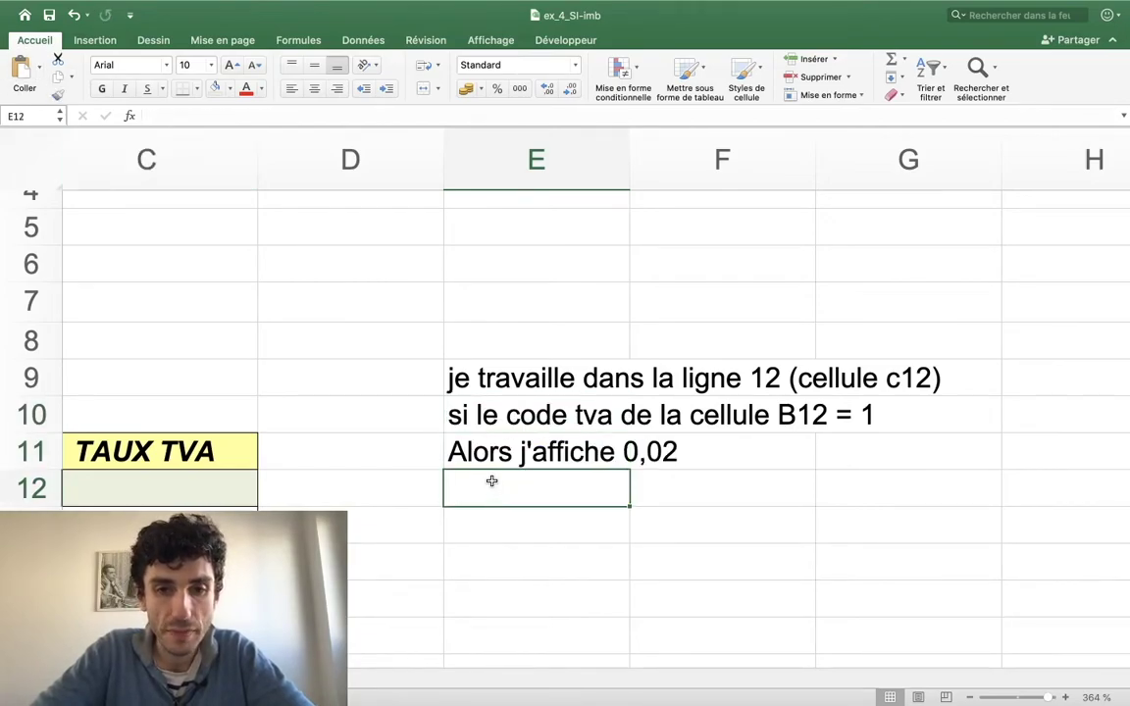
{"action": "type", "text": "Sinon"}
{"action": "key", "text": "BackSpace"}
{"action": "key", "text": "BackSpace"}
{"action": "key", "text": "BackSpace"}
{"action": "type", "text": "inon"}
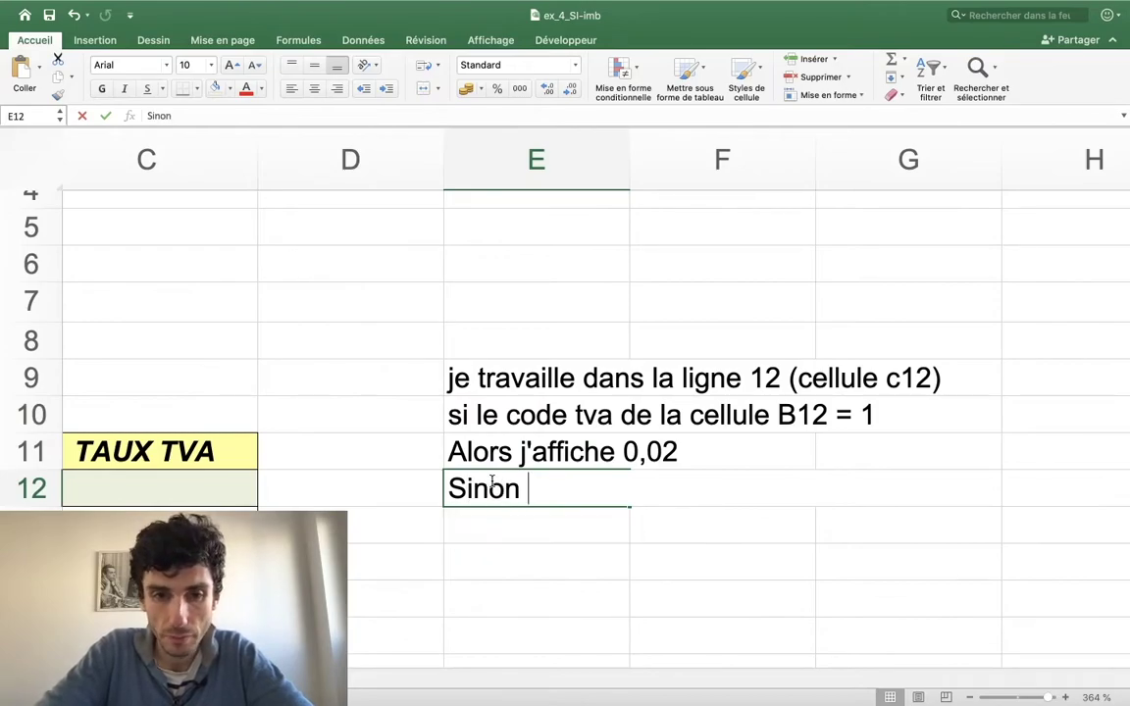
{"action": "key", "text": "Return"}
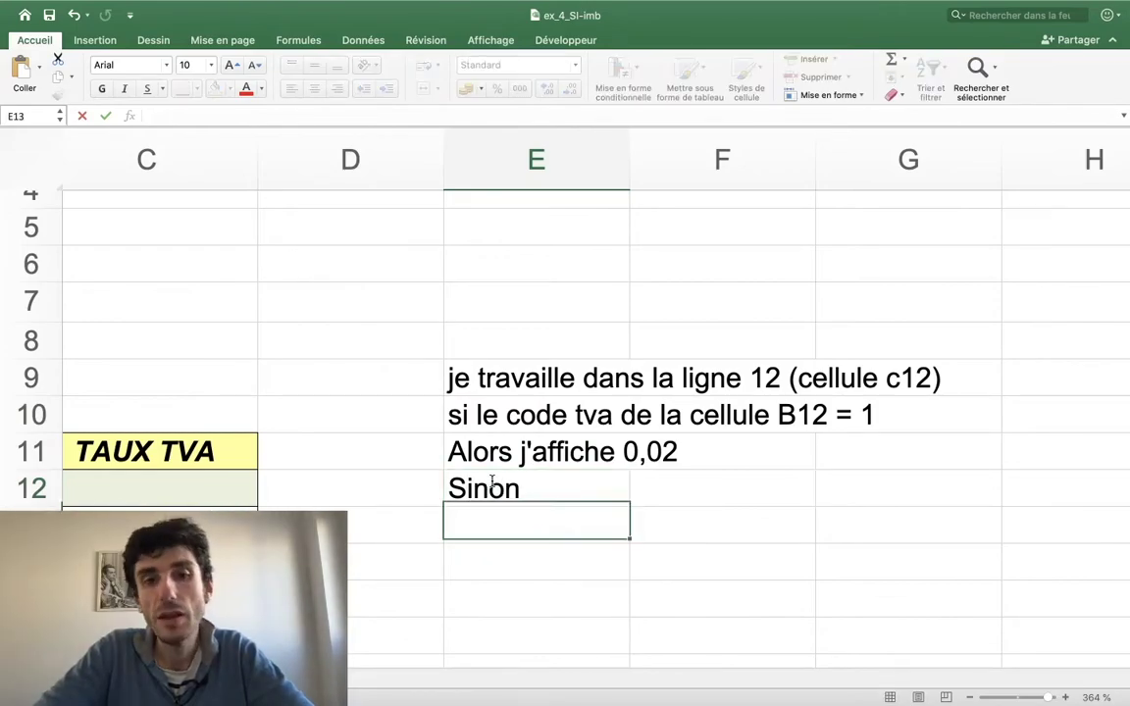
{"action": "left_click", "coordinate": [468, 412]}
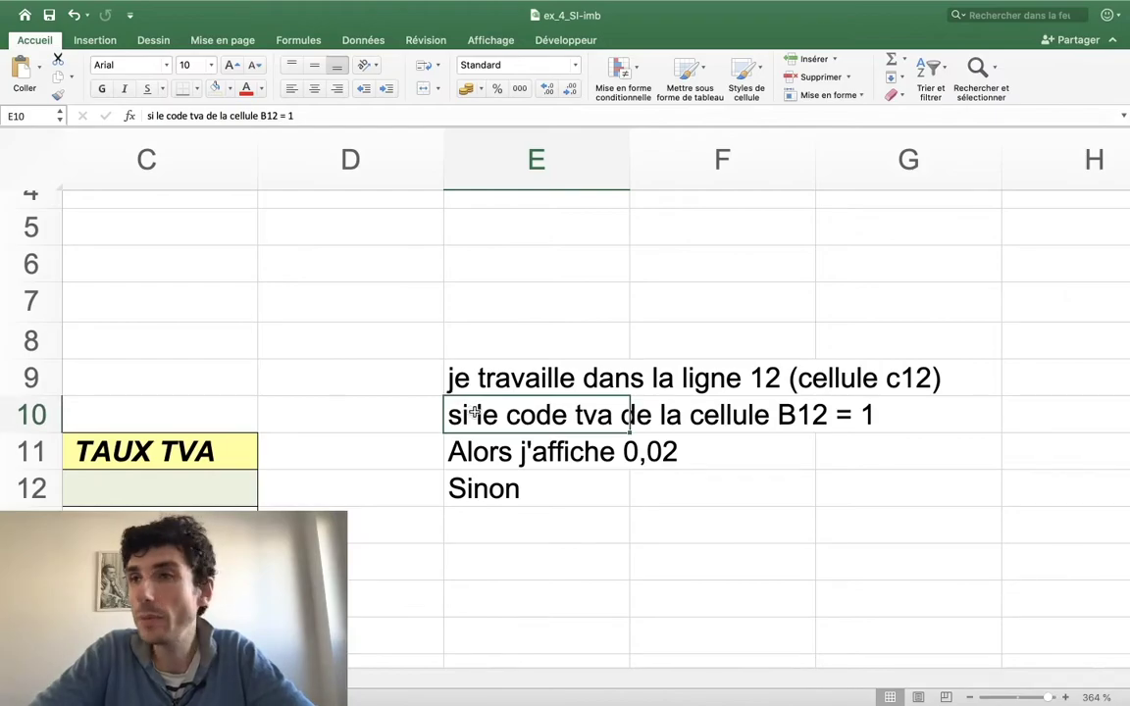
{"action": "left_click", "coordinate": [411, 418]}
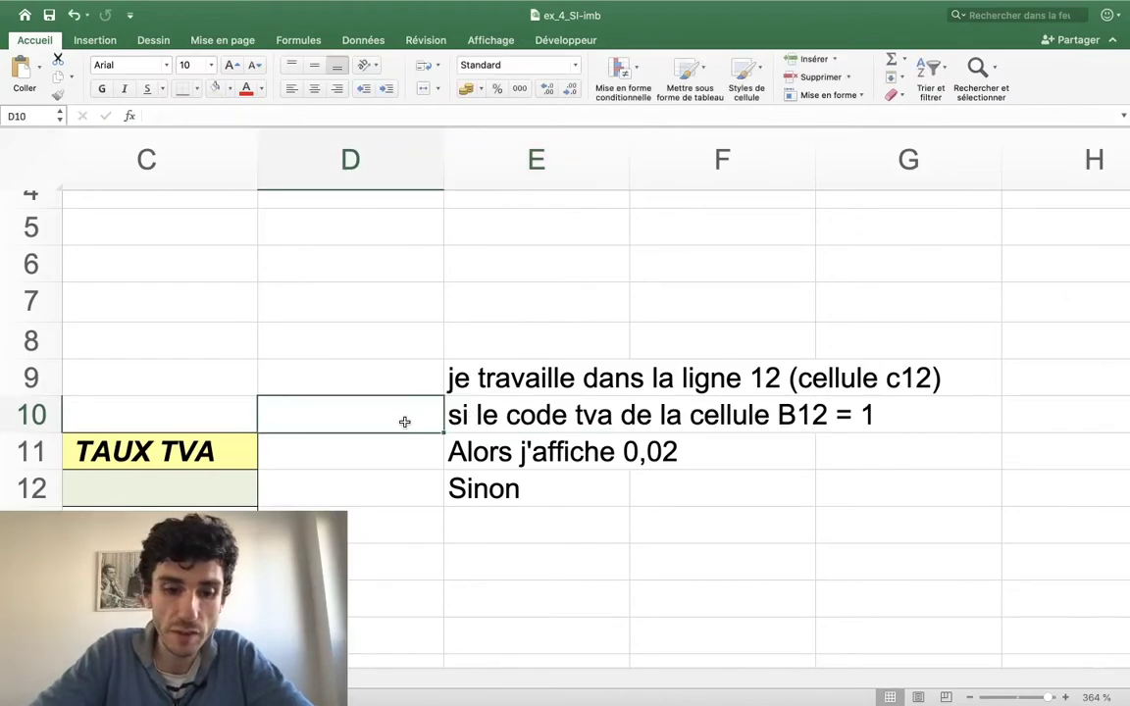
Step: Label D10 'Cl1', D11 'CSQ 1' (plain like E11) and D12 'Alt 1'
{"action": "type", "text": "Cl1"}
{"action": "key", "text": "Return"}
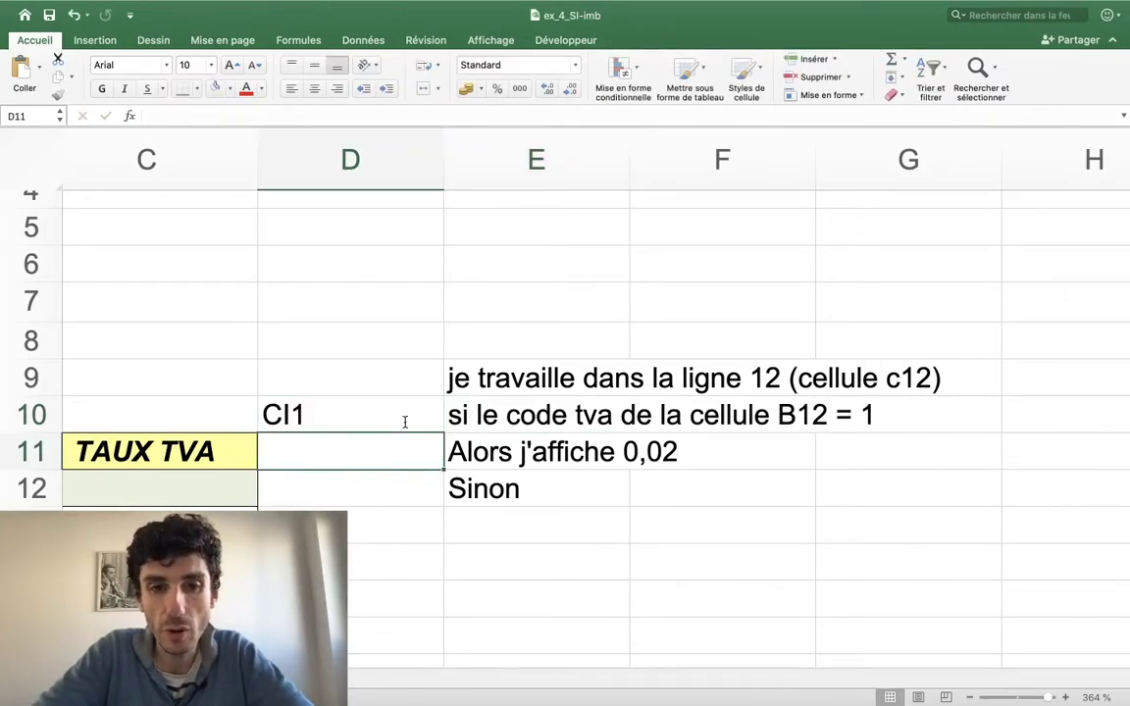
{"action": "type", "text": "CSQ 1"}
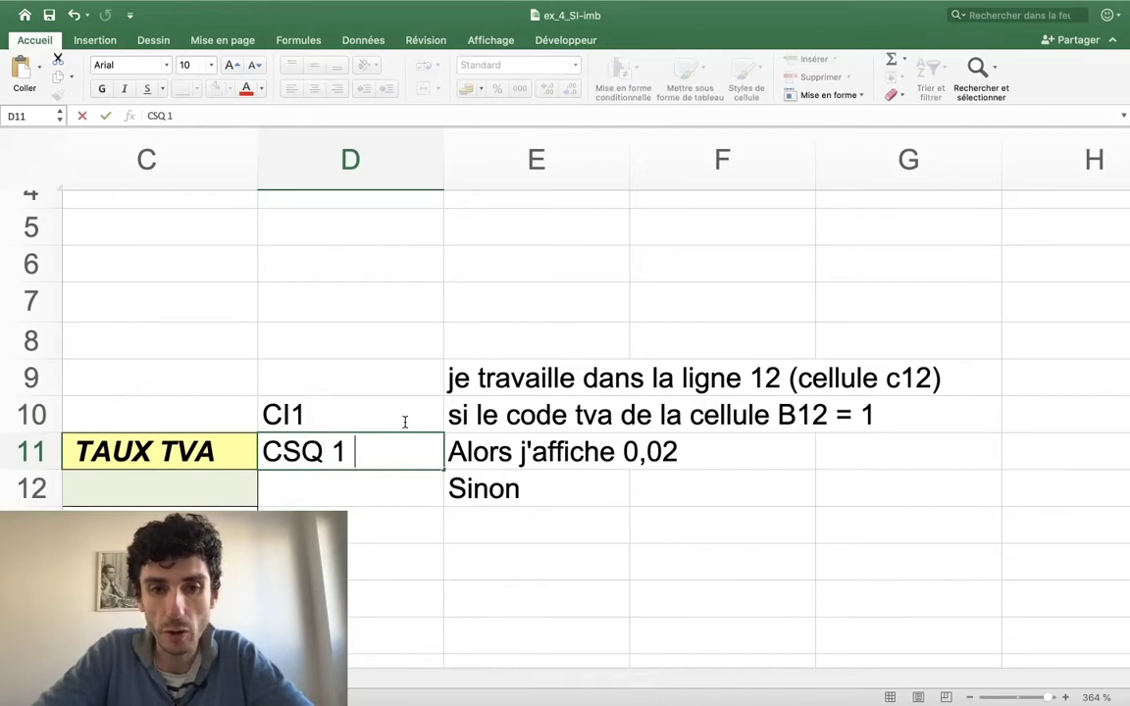
{"action": "key", "text": "ctrl+Return"}
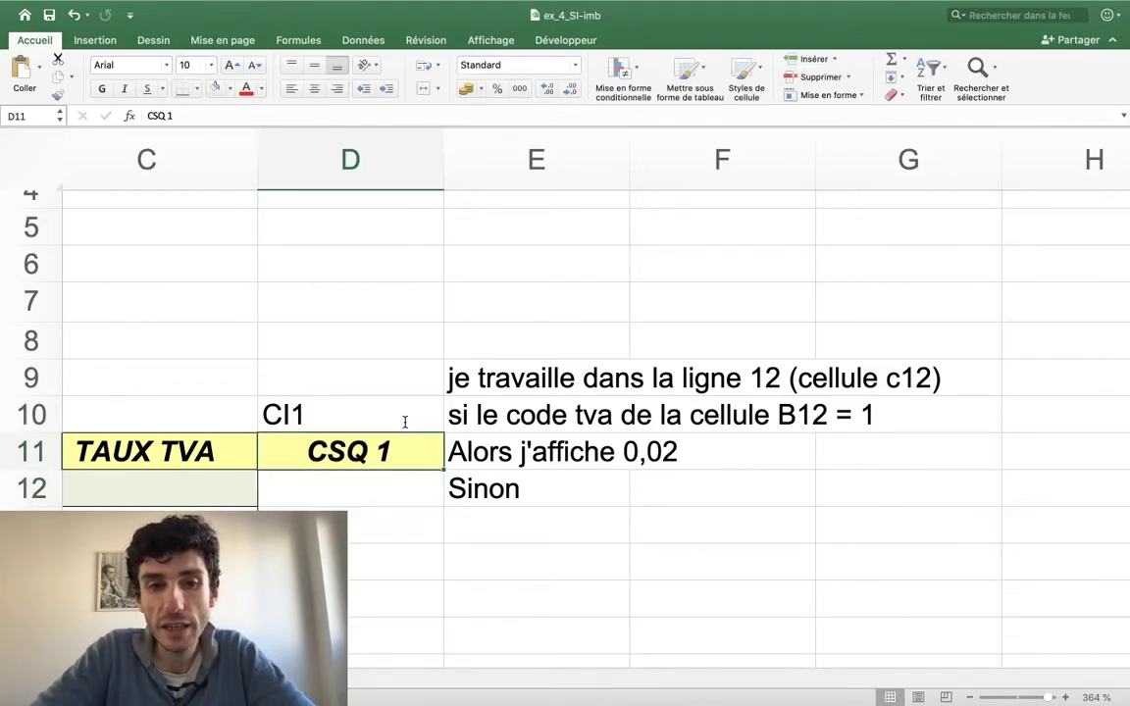
{"action": "key", "text": "Right"}
{"action": "key", "text": "ctrl+c"}
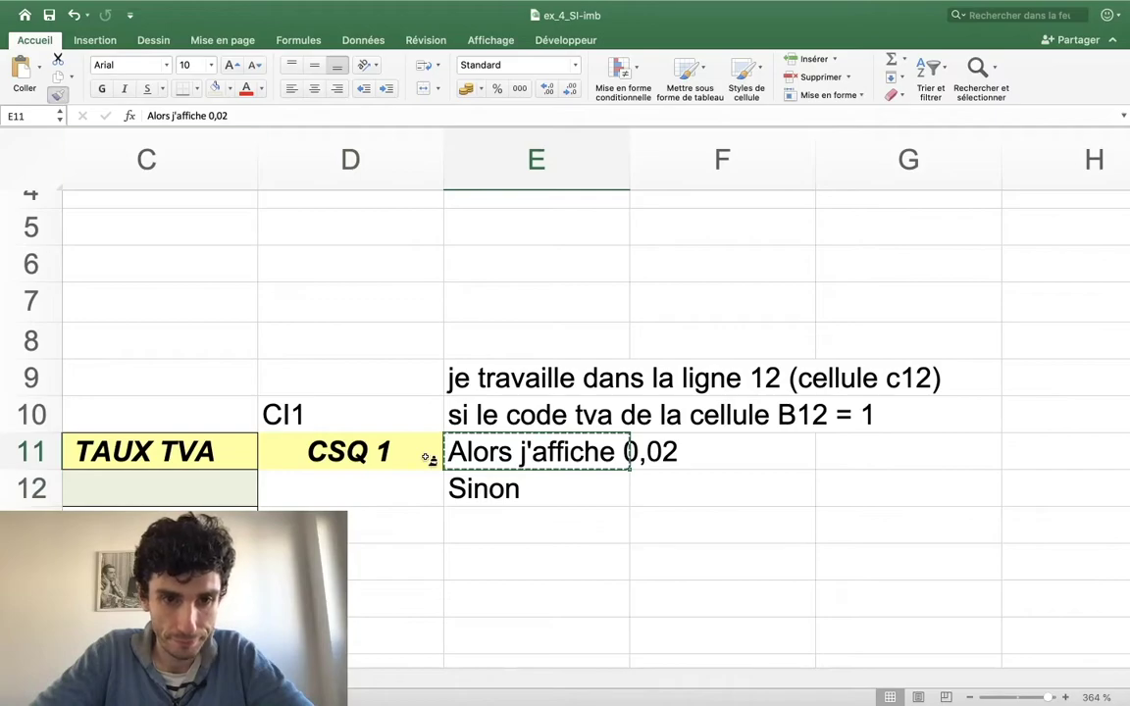
{"action": "left_click", "coordinate": [428, 458]}
{"action": "left_click", "coordinate": [401, 481]}
{"action": "type", "text": "Alter"}
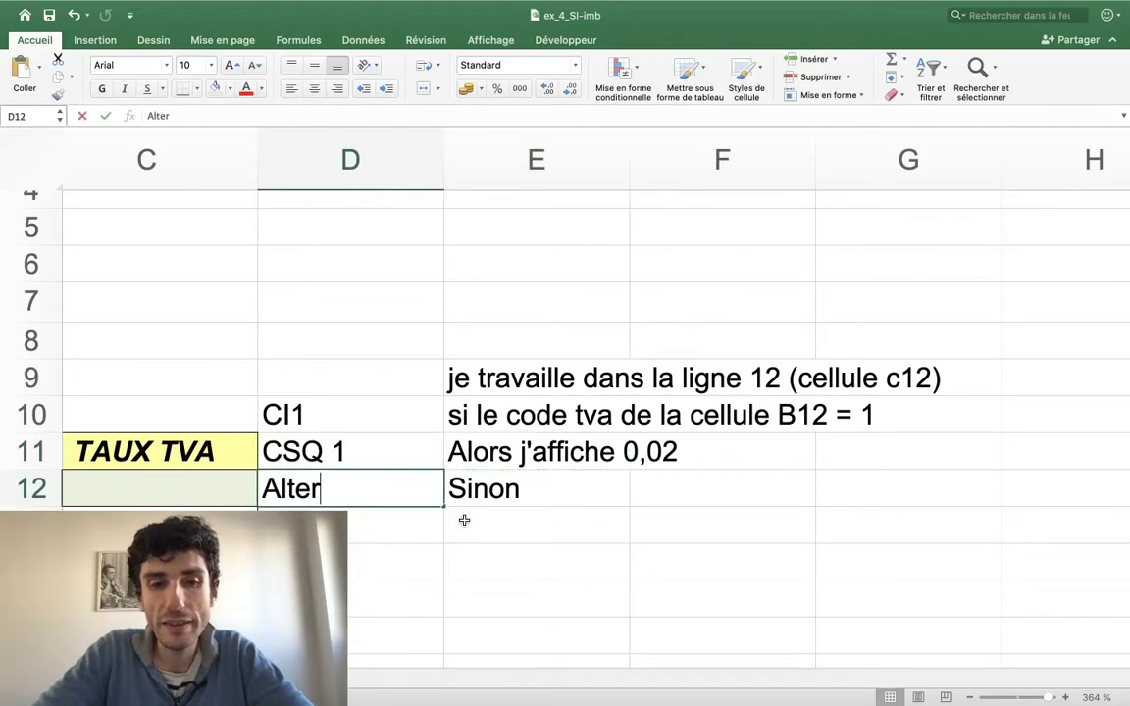
{"action": "key", "text": "BackSpace"}
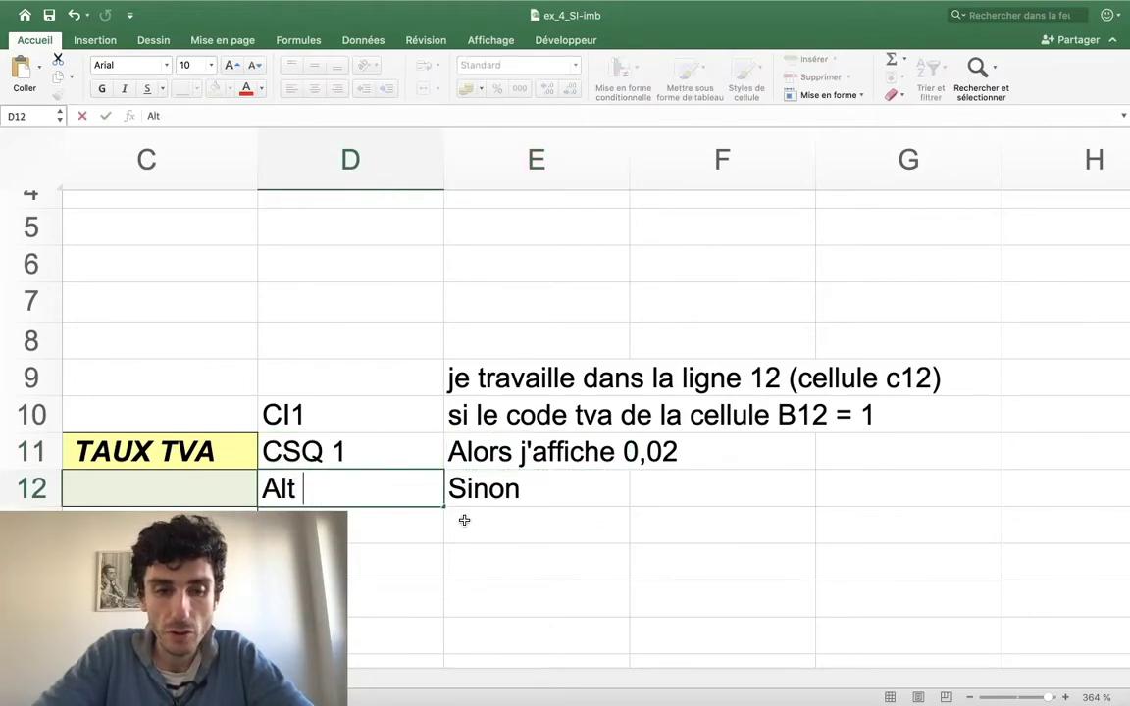
{"action": "type", "text": "1"}
{"action": "left_click", "coordinate": [570, 499]}
{"action": "left_click", "coordinate": [569, 521]}
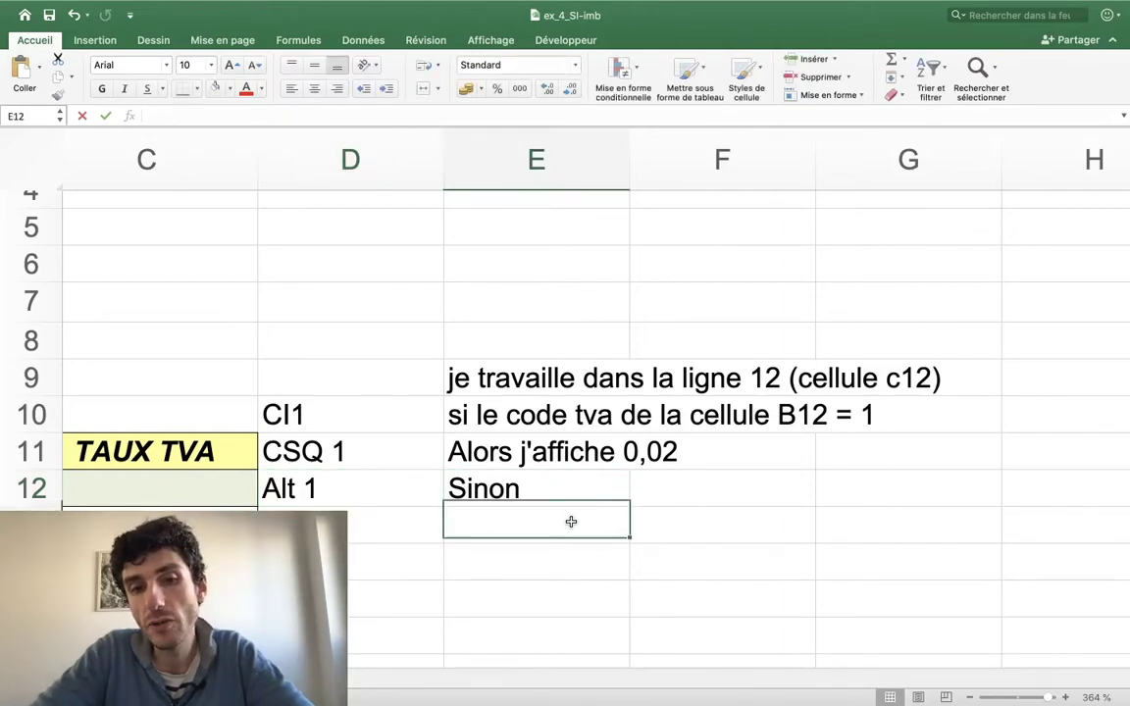
Step: Merge D12:D15 into one cell with the Alt 1 label aligned at the top
{"action": "left_click_drag", "start_coordinate": [437, 490], "coordinate": [441, 580]}
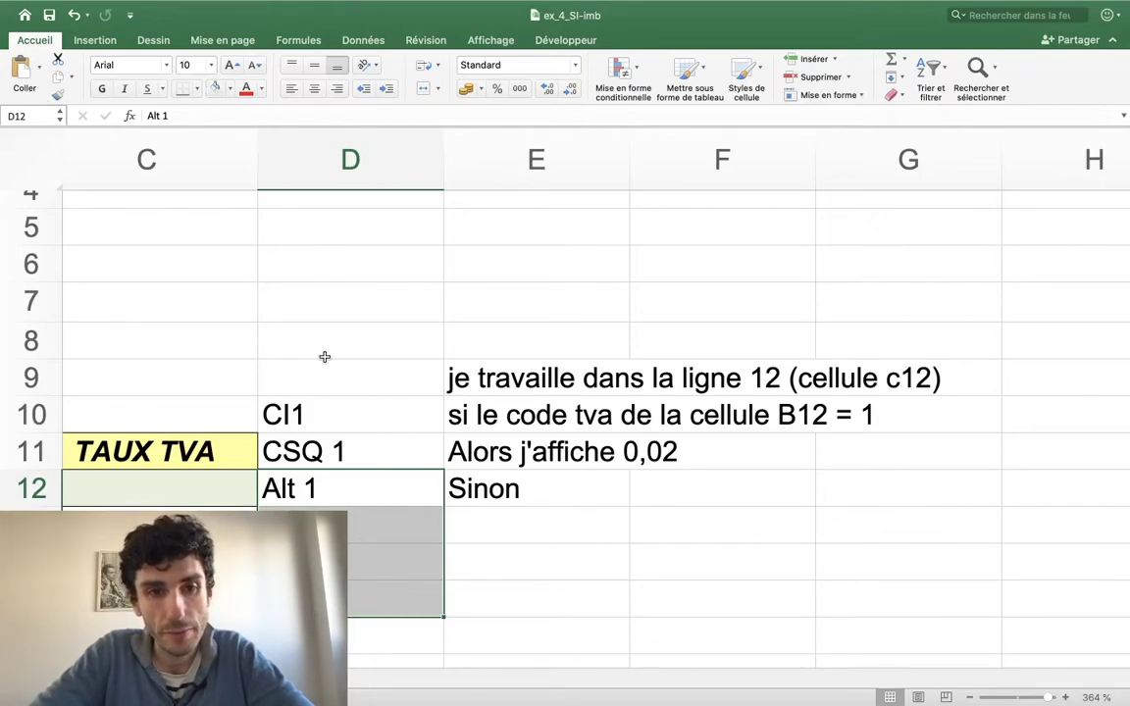
{"action": "left_click", "coordinate": [427, 88]}
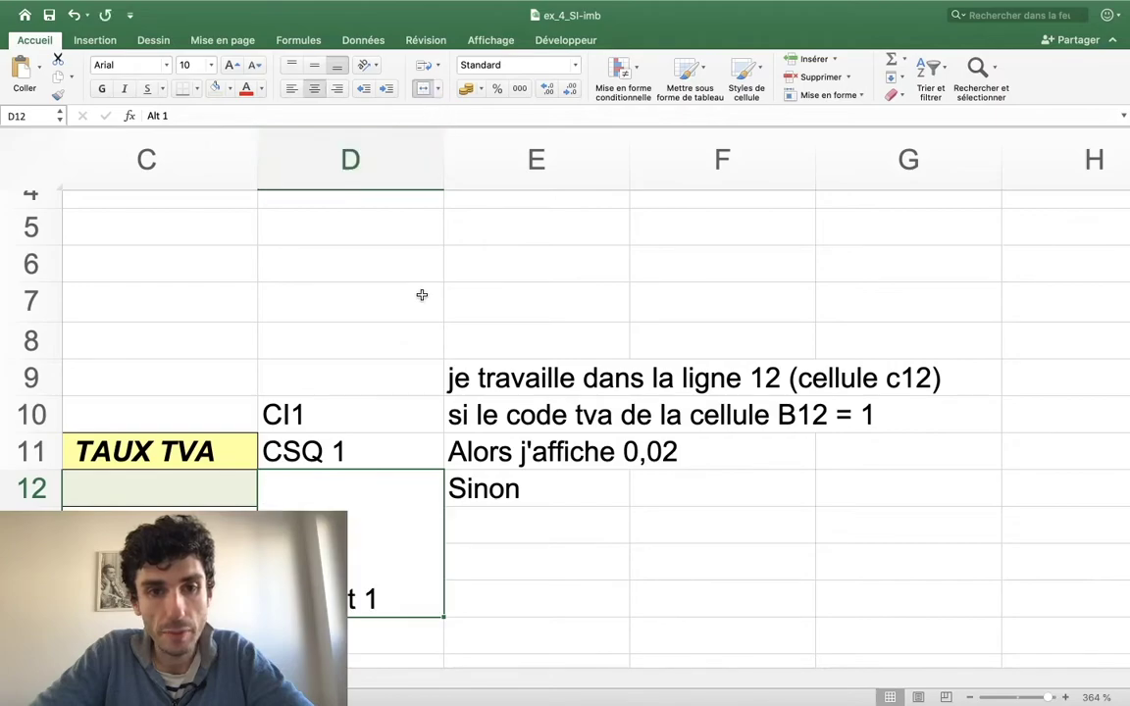
{"action": "left_click", "coordinate": [291, 65]}
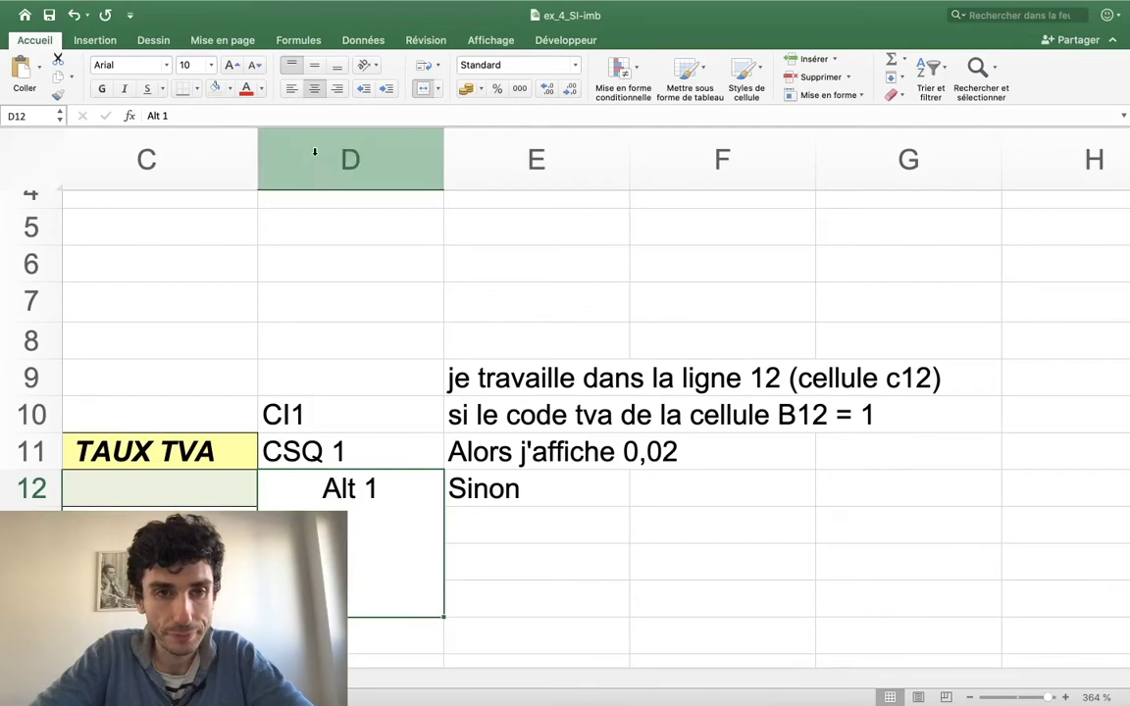
{"action": "left_click", "coordinate": [314, 65]}
Step: Left-align Alt 1, then enter 'Si le code Tva de la cellule B12 = 2' in E13
{"action": "left_click", "coordinate": [291, 89]}
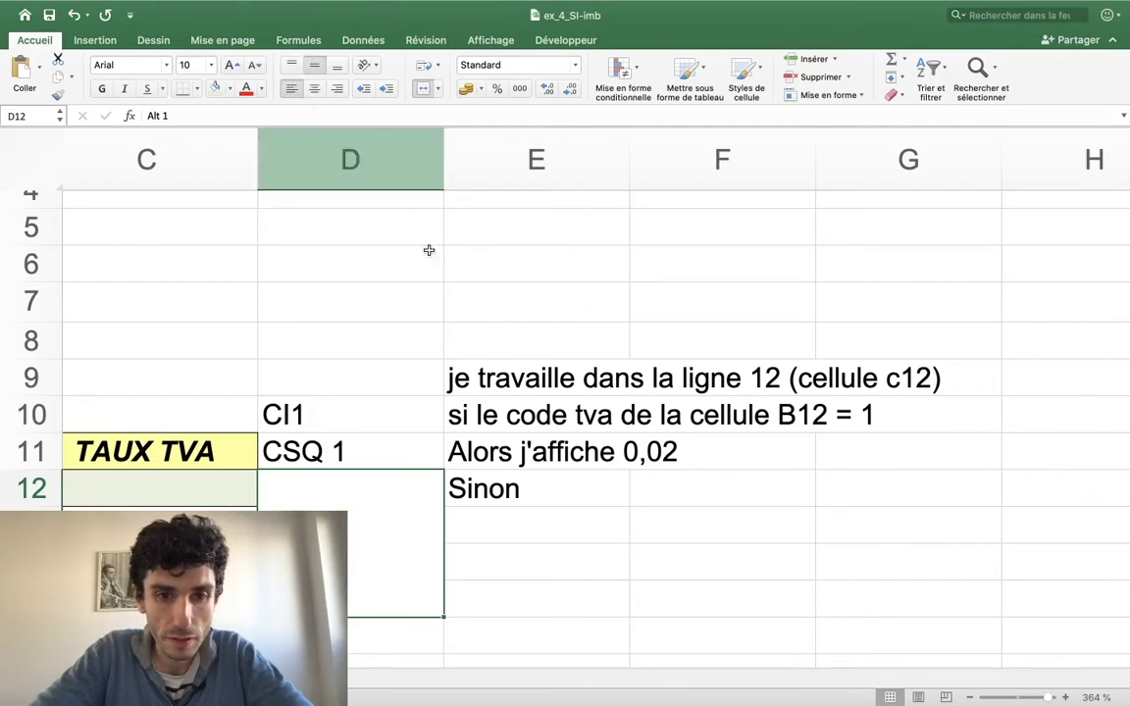
{"action": "left_click", "coordinate": [548, 500]}
{"action": "left_click", "coordinate": [544, 516]}
{"action": "type", "text": "S "}
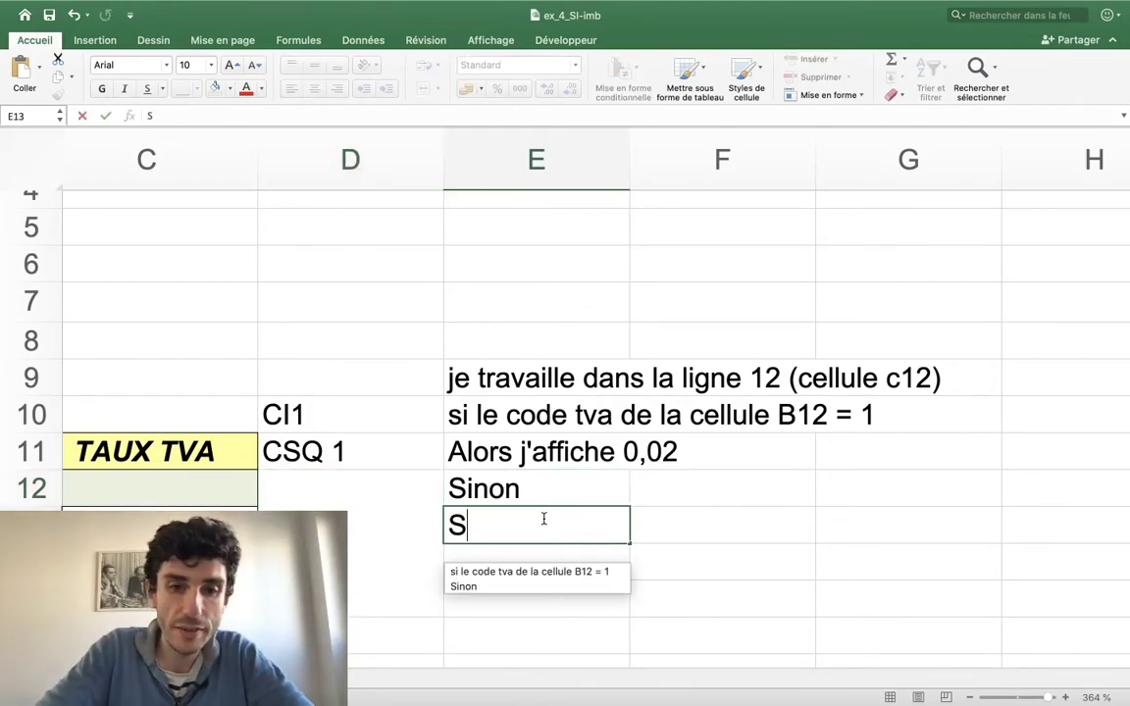
{"action": "type", "text": "i le co"}
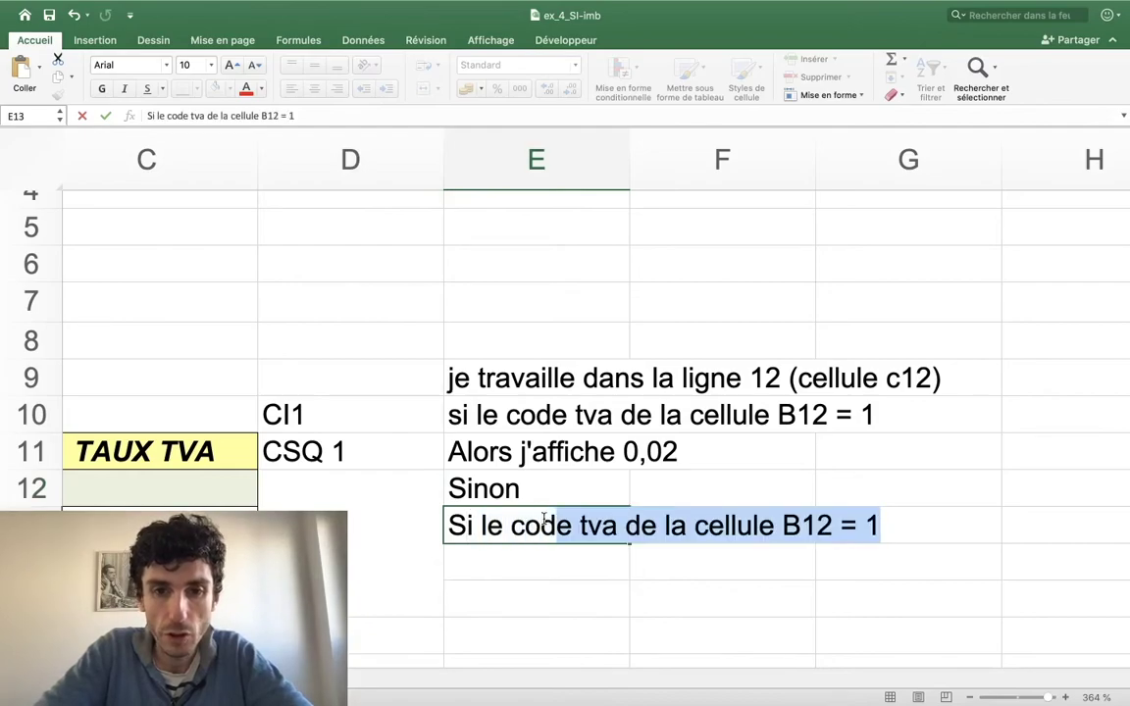
{"action": "type", "text": "Tva de"}
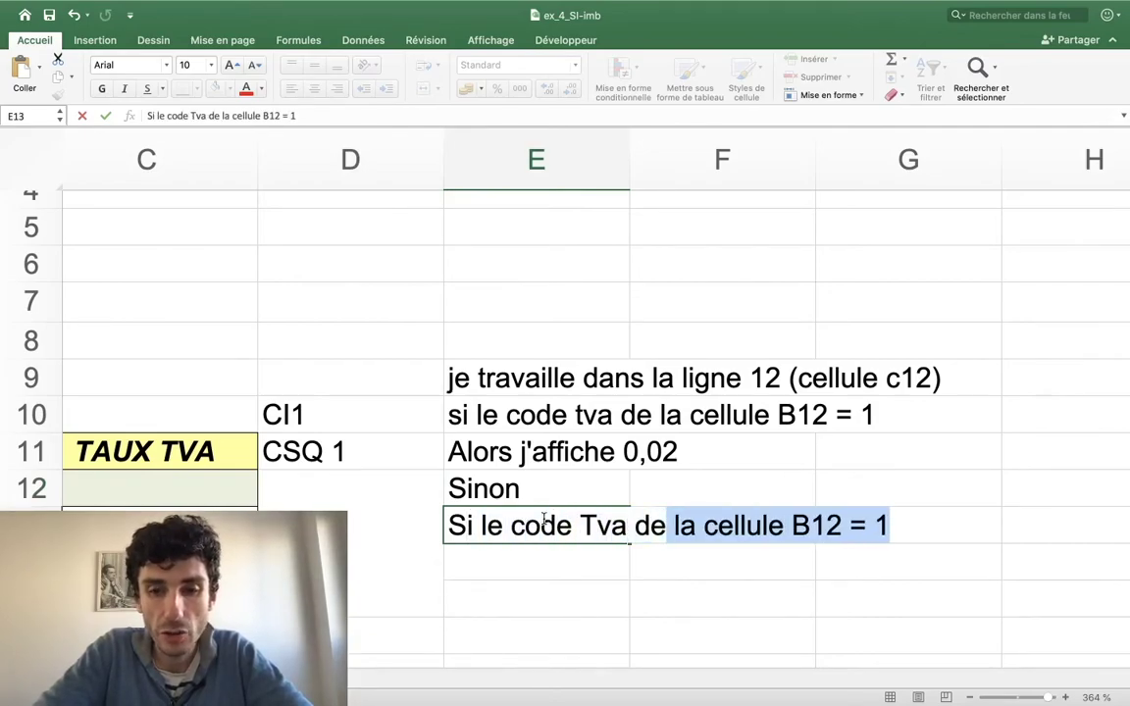
{"action": "type", "text": "cellule "}
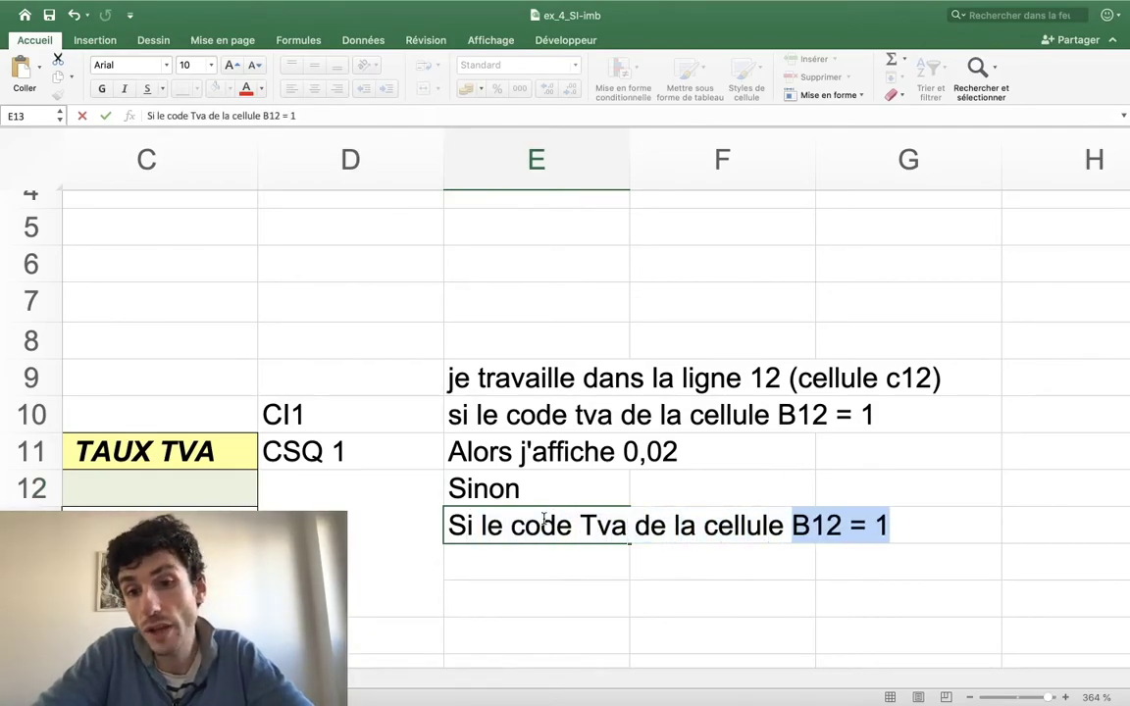
{"action": "type", "text": "B12"}
{"action": "scroll", "coordinate": [544, 519], "scroll_direction": "left", "scroll_amount": 10}
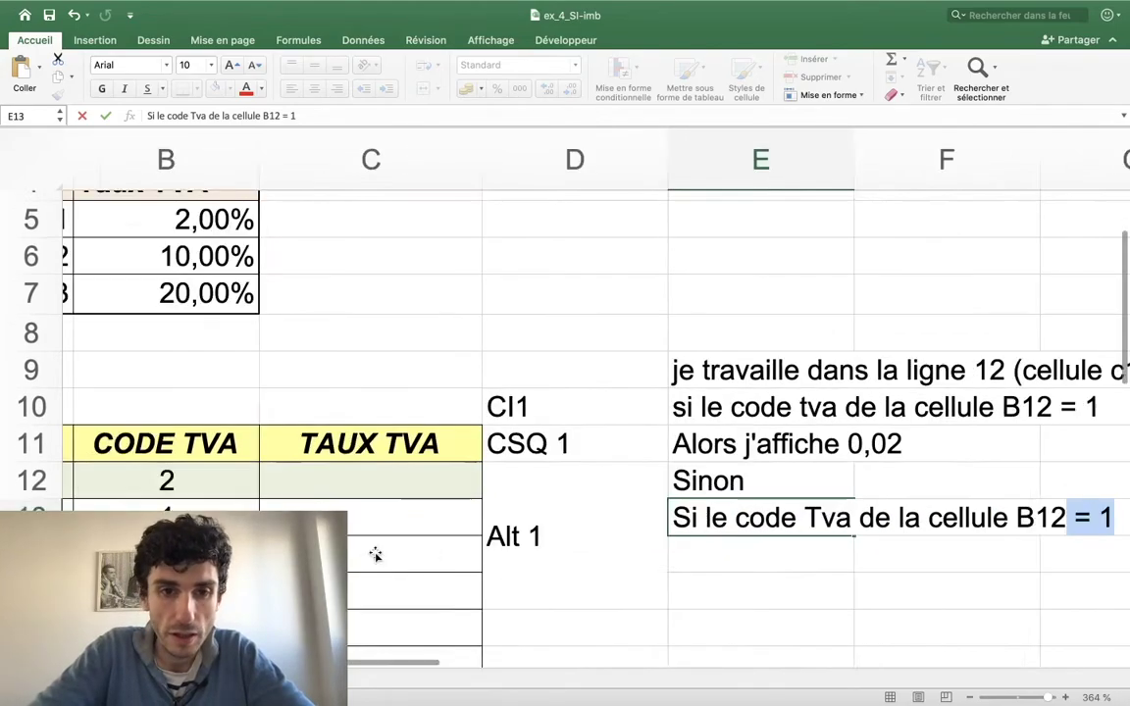
{"action": "scroll", "coordinate": [333, 343], "scroll_direction": "right", "scroll_amount": 3}
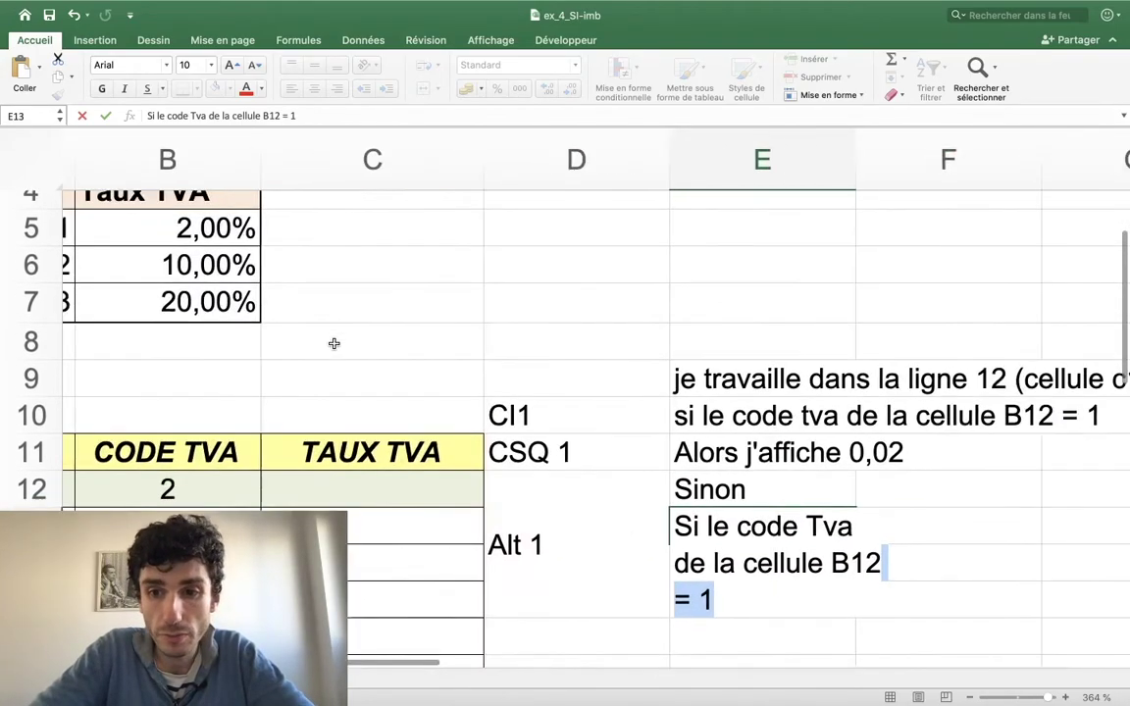
{"action": "scroll", "coordinate": [333, 343], "scroll_direction": "right", "scroll_amount": 3}
{"action": "key", "text": "BackSpace"}
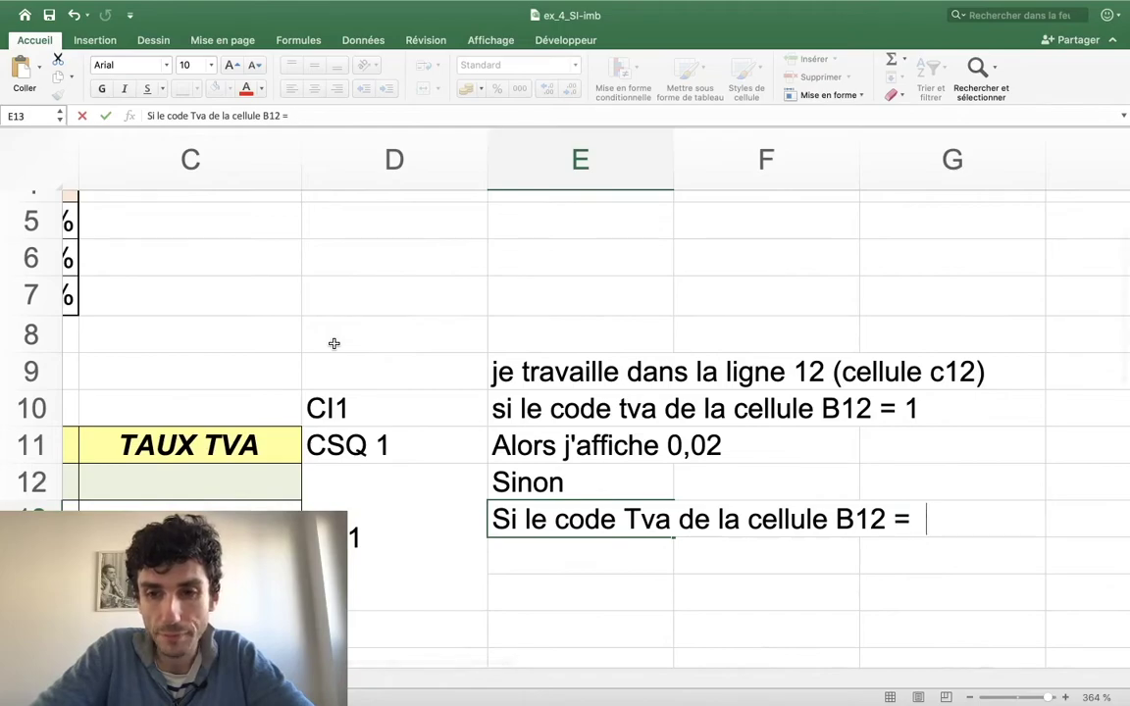
{"action": "type", "text": "2"}
{"action": "key", "text": "Return"}
Step: Enter 'alors j'affiche 0,1' in E14
{"action": "type", "text": "alors "}
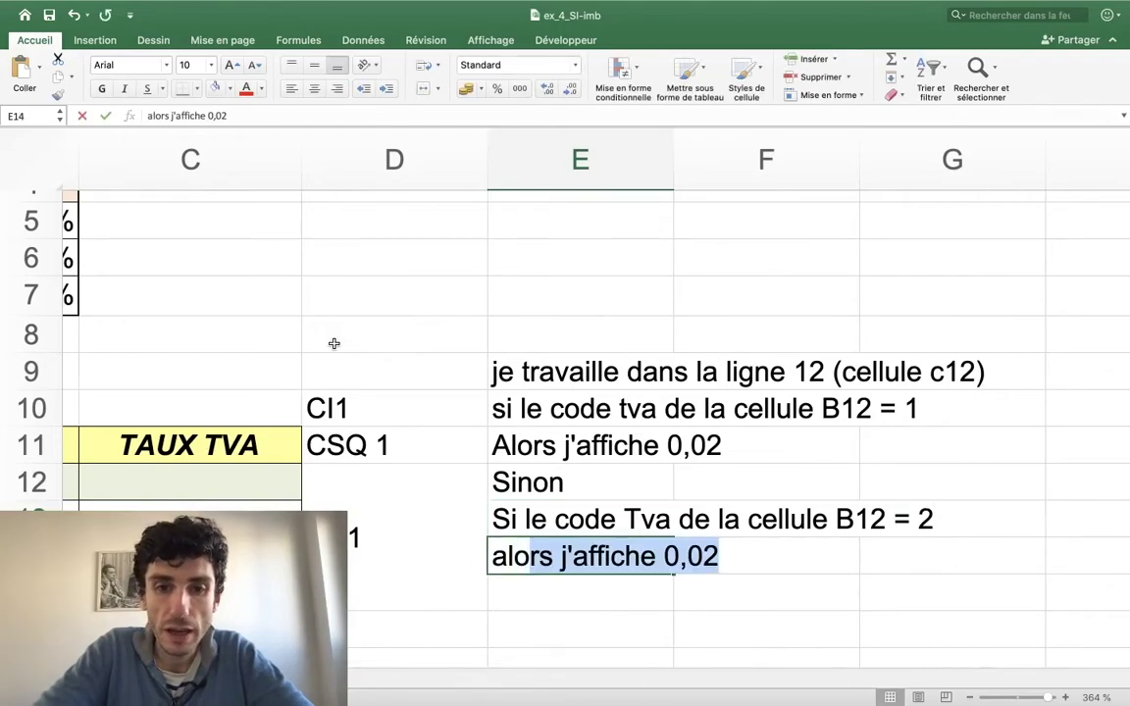
{"action": "type", "text": "j'aa"}
{"action": "key", "text": "BackSpace"}
{"action": "key", "text": "BackSpace"}
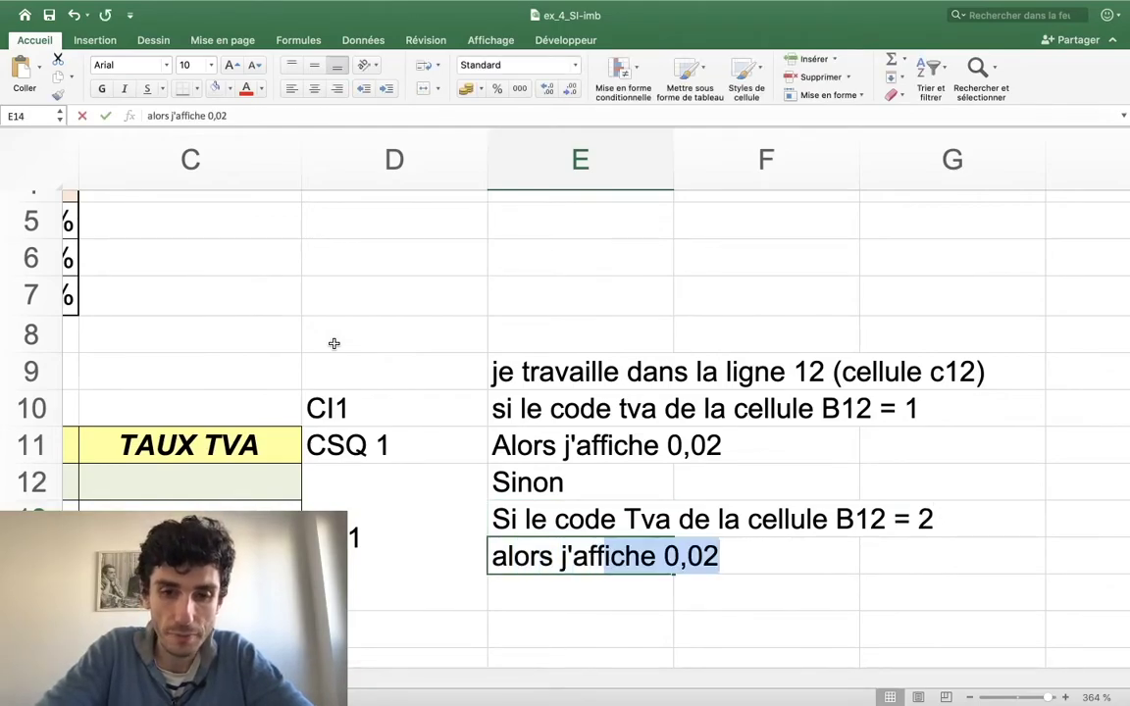
{"action": "type", "text": "ffiche"}
{"action": "scroll", "coordinate": [333, 343], "scroll_direction": "left", "scroll_amount": 2}
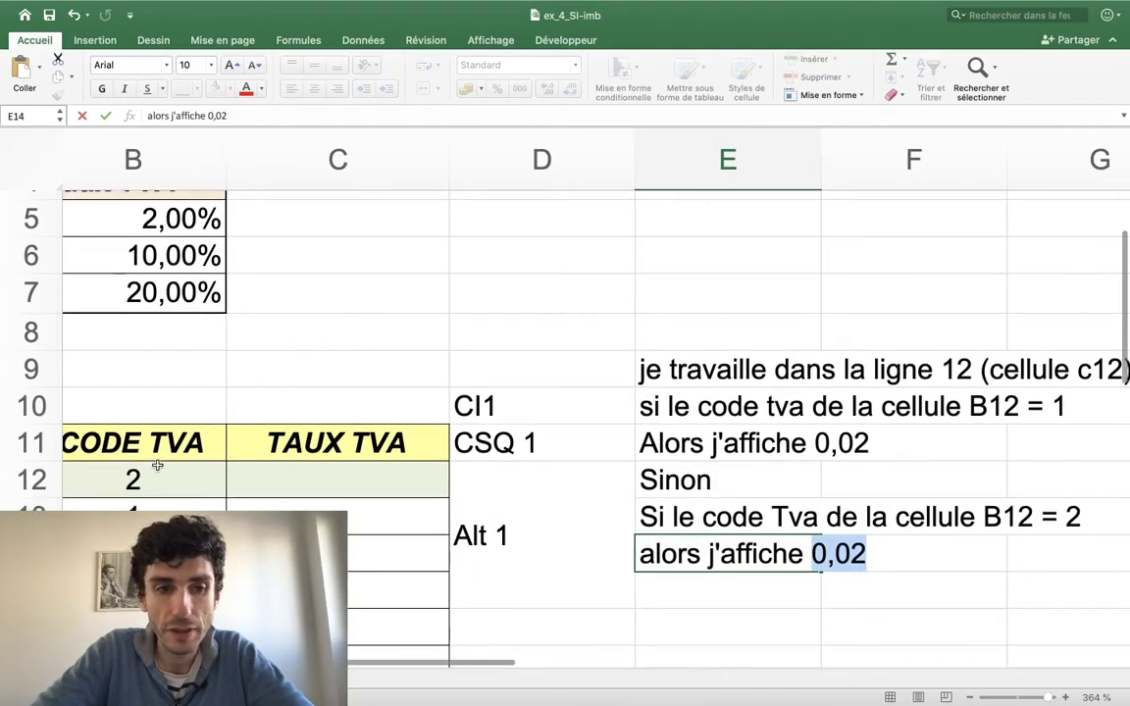
{"action": "scroll", "coordinate": [333, 343], "scroll_direction": "left", "scroll_amount": 3}
{"action": "scroll", "coordinate": [437, 388], "scroll_direction": "left", "scroll_amount": 2}
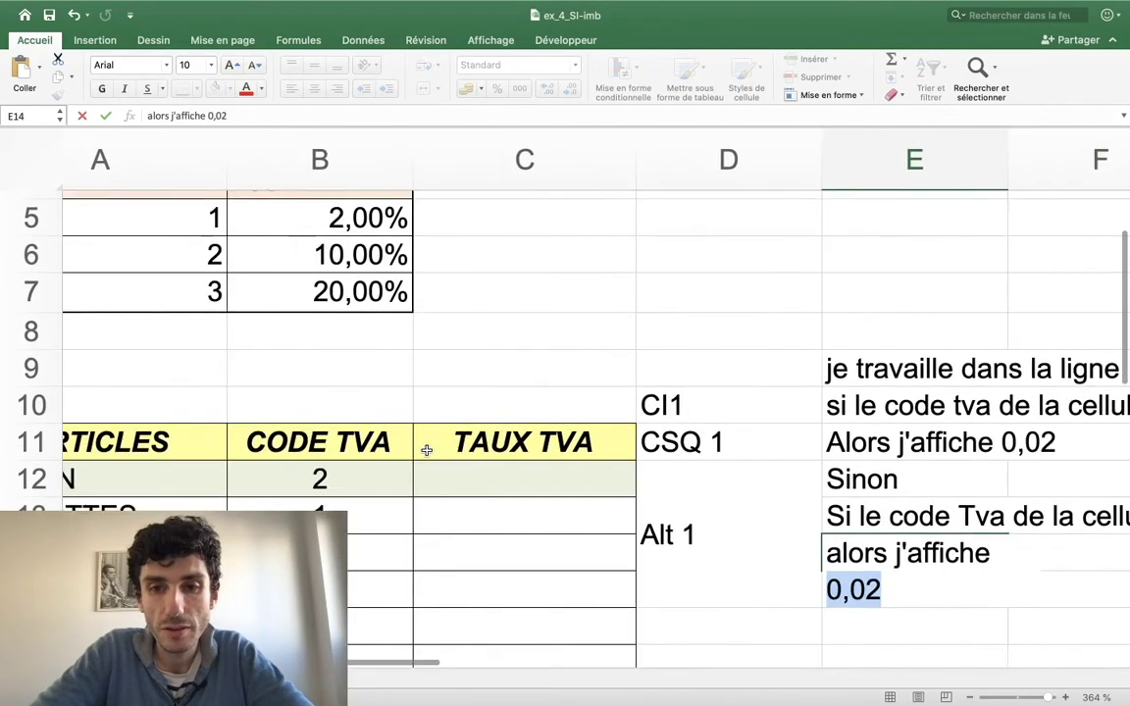
{"action": "scroll", "coordinate": [425, 448], "scroll_direction": "up", "scroll_amount": 2}
{"action": "scroll", "coordinate": [489, 343], "scroll_direction": "right", "scroll_amount": 3}
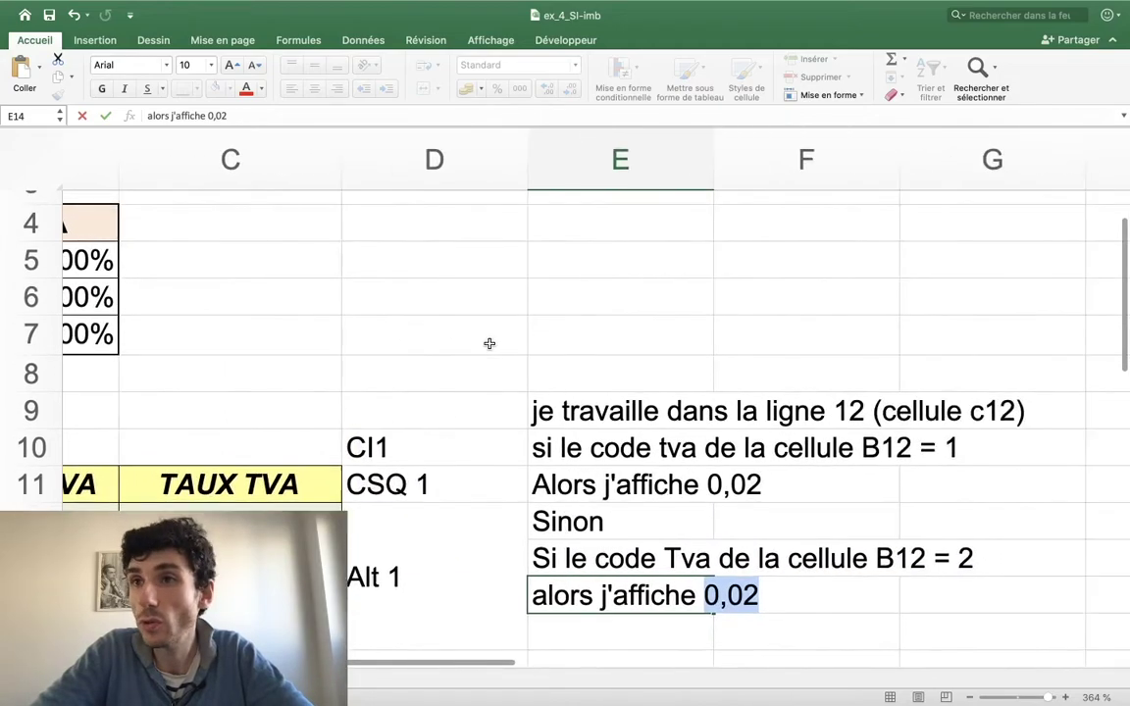
{"action": "scroll", "coordinate": [489, 344], "scroll_direction": "right", "scroll_amount": 2}
{"action": "type", "text": "0,1"}
{"action": "key", "text": "Return"}
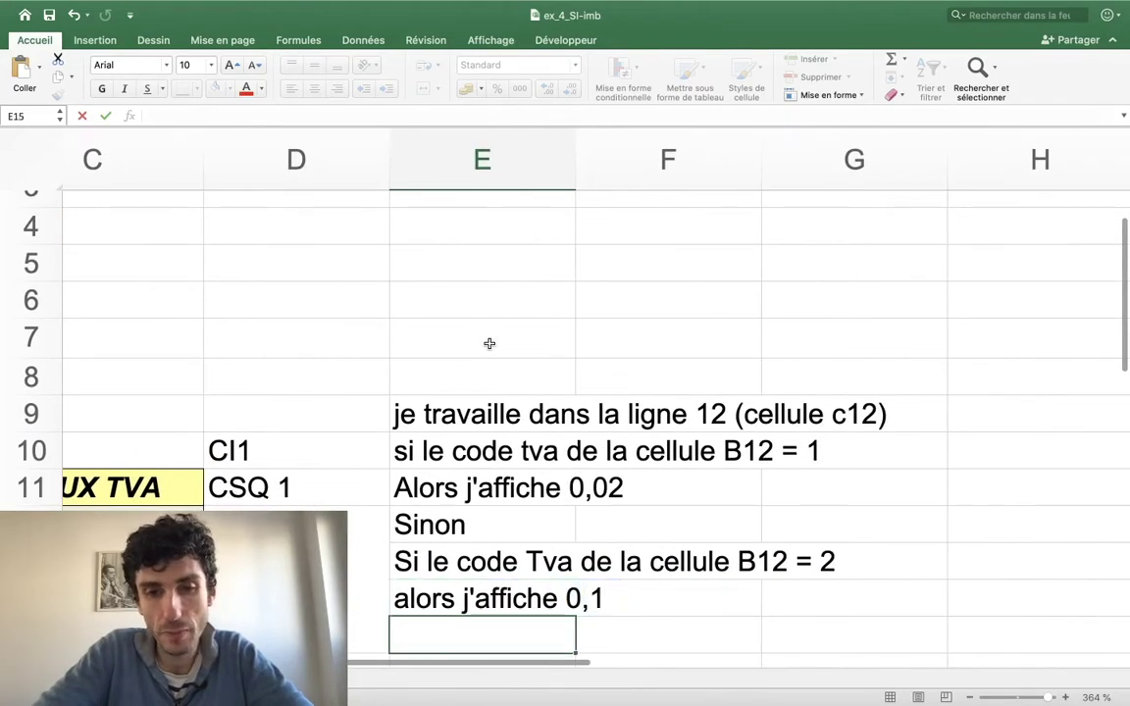
{"action": "scroll", "coordinate": [486, 343], "scroll_direction": "down", "scroll_amount": 1}
Step: Enter 'sinon' in E15
{"action": "scroll", "coordinate": [658, 443], "scroll_direction": "down", "scroll_amount": 3}
{"action": "type", "text": "s"}
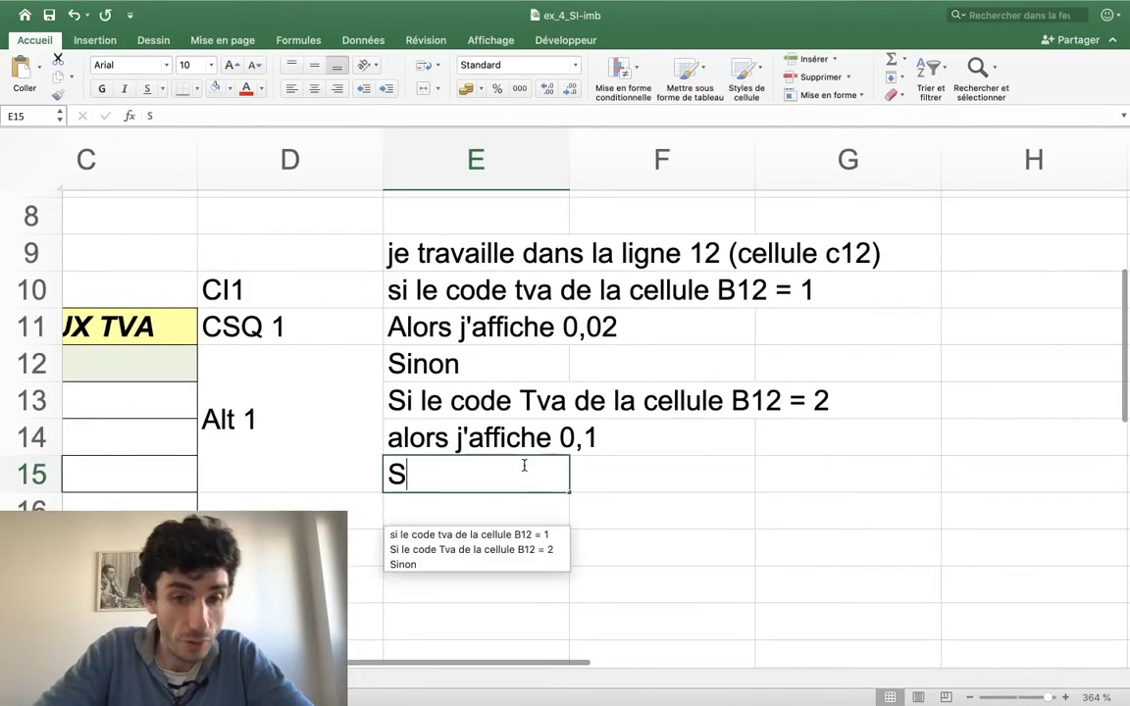
{"action": "type", "text": "inon"}
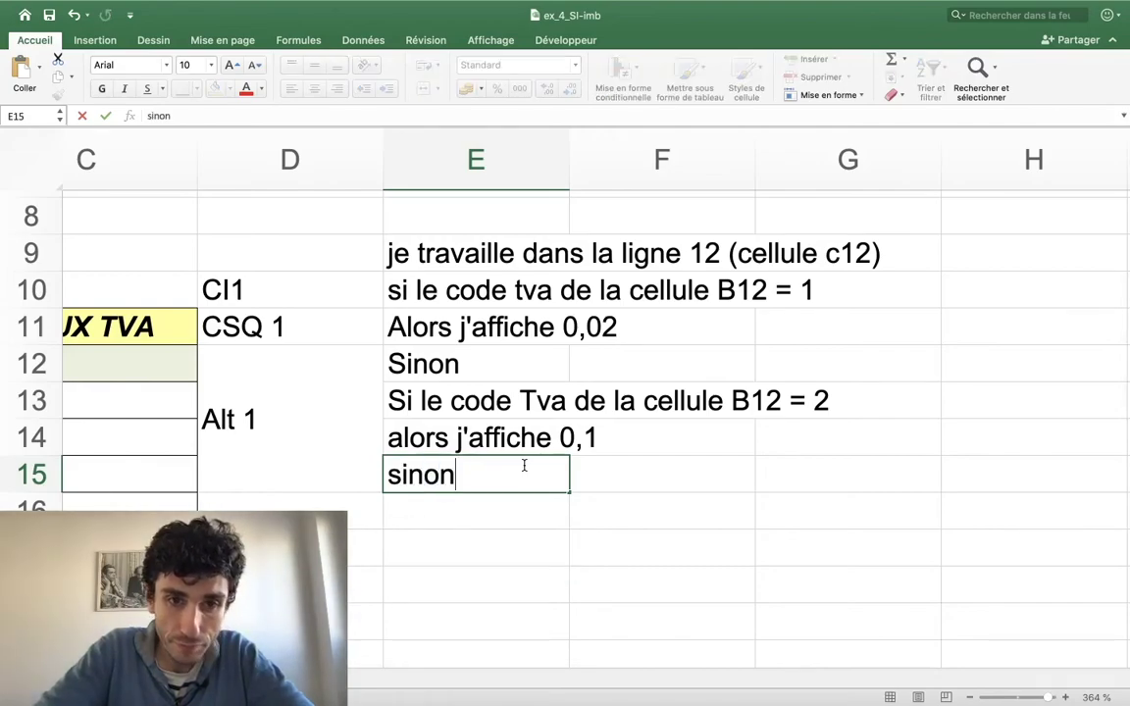
{"action": "key", "text": "Return"}
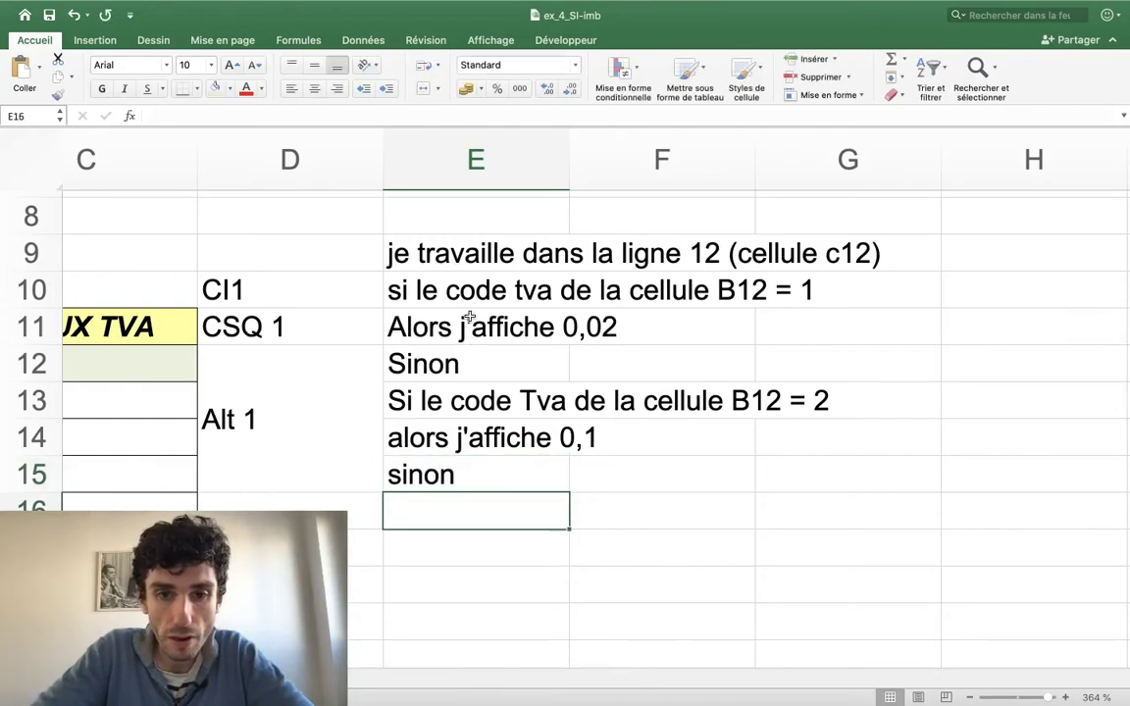
Step: Select the notes E9:E15 and widen column E so the long notes fit
{"action": "left_click_drag", "start_coordinate": [402, 250], "coordinate": [542, 475]}
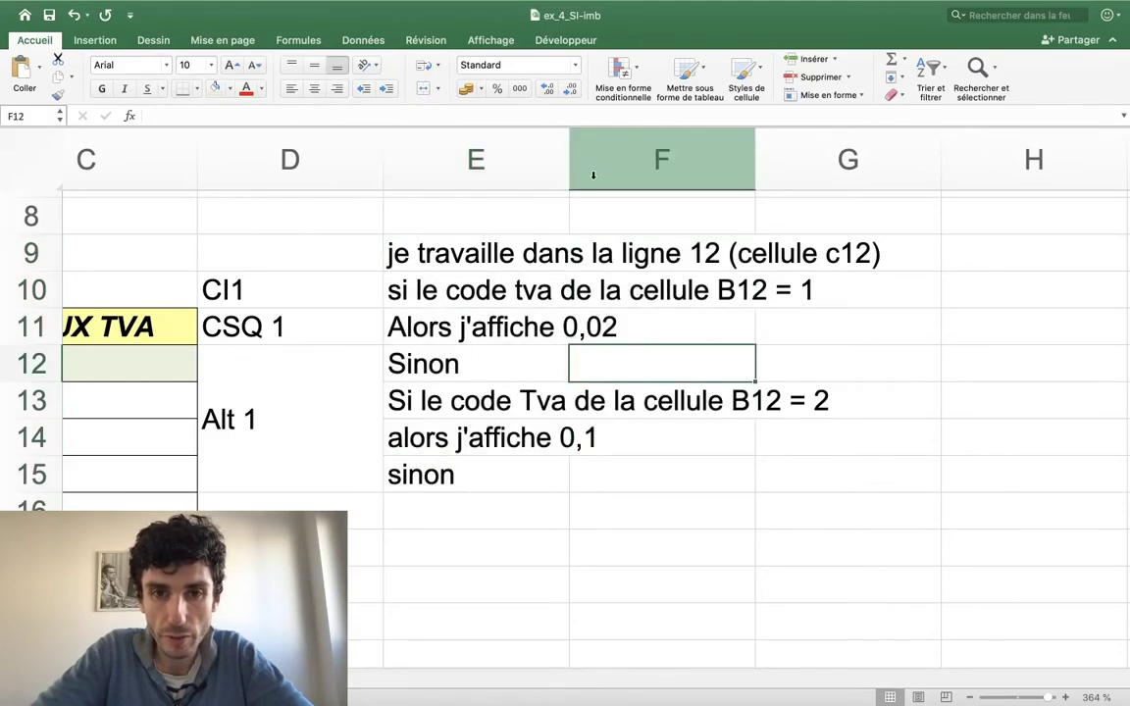
{"action": "left_click_drag", "start_coordinate": [569, 172], "coordinate": [930, 173]}
{"action": "scroll", "coordinate": [772, 368], "scroll_direction": "left", "scroll_amount": 5}
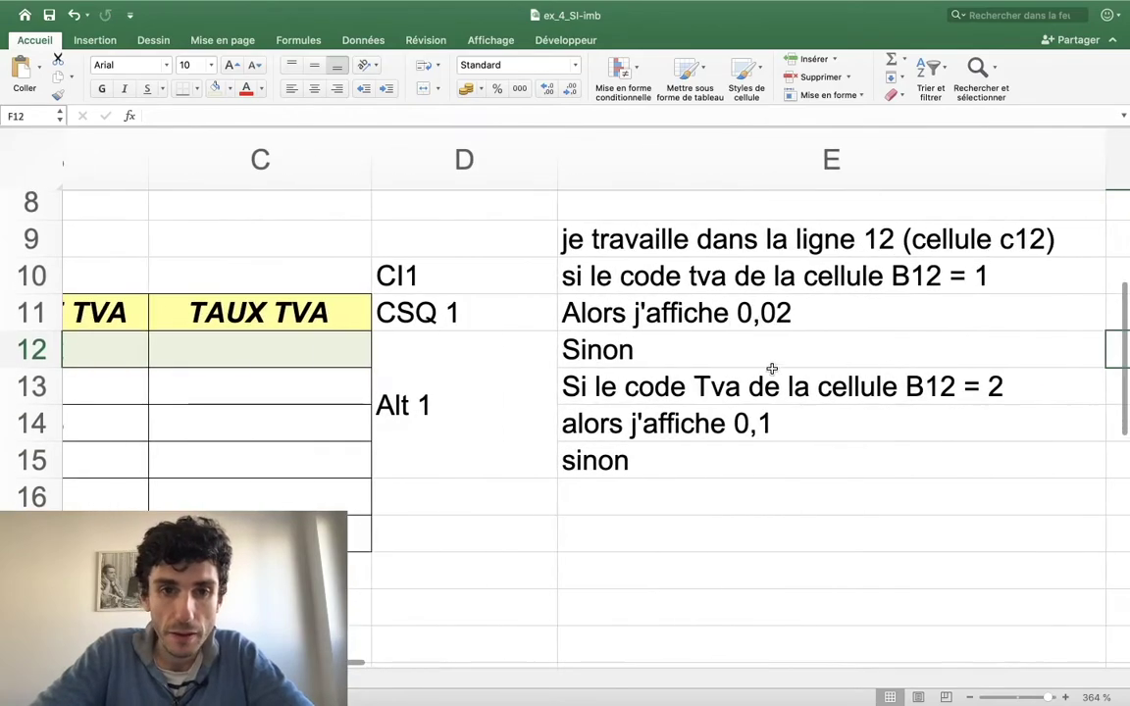
{"action": "left_click", "coordinate": [660, 458]}
{"action": "scroll", "coordinate": [393, 459], "scroll_direction": "left", "scroll_amount": 3}
{"action": "scroll", "coordinate": [393, 459], "scroll_direction": "right", "scroll_amount": 5}
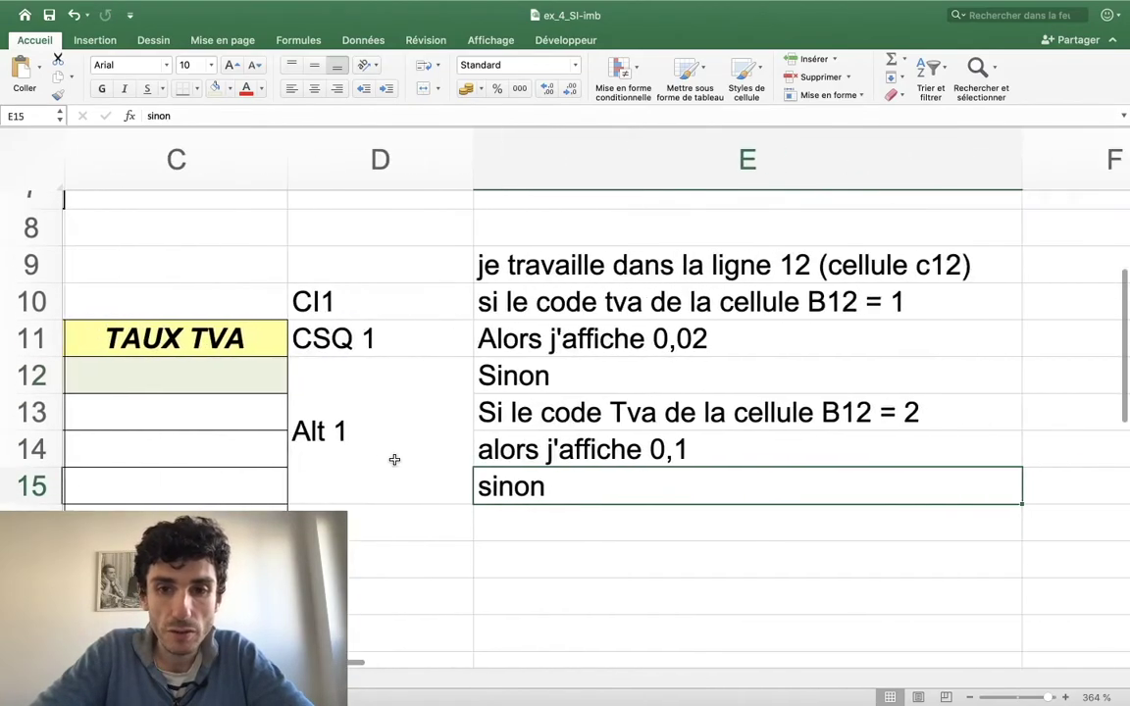
{"action": "scroll", "coordinate": [393, 459], "scroll_direction": "up", "scroll_amount": 2}
{"action": "scroll", "coordinate": [394, 459], "scroll_direction": "left", "scroll_amount": 2}
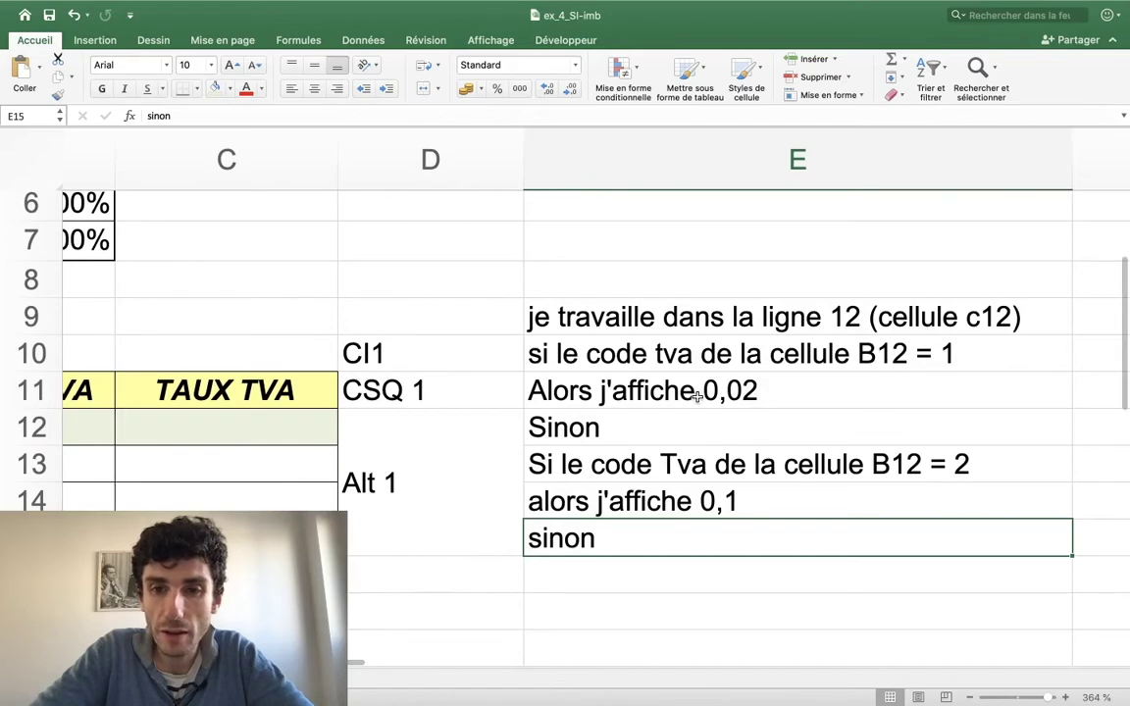
{"action": "scroll", "coordinate": [423, 436], "scroll_direction": "left", "scroll_amount": 5}
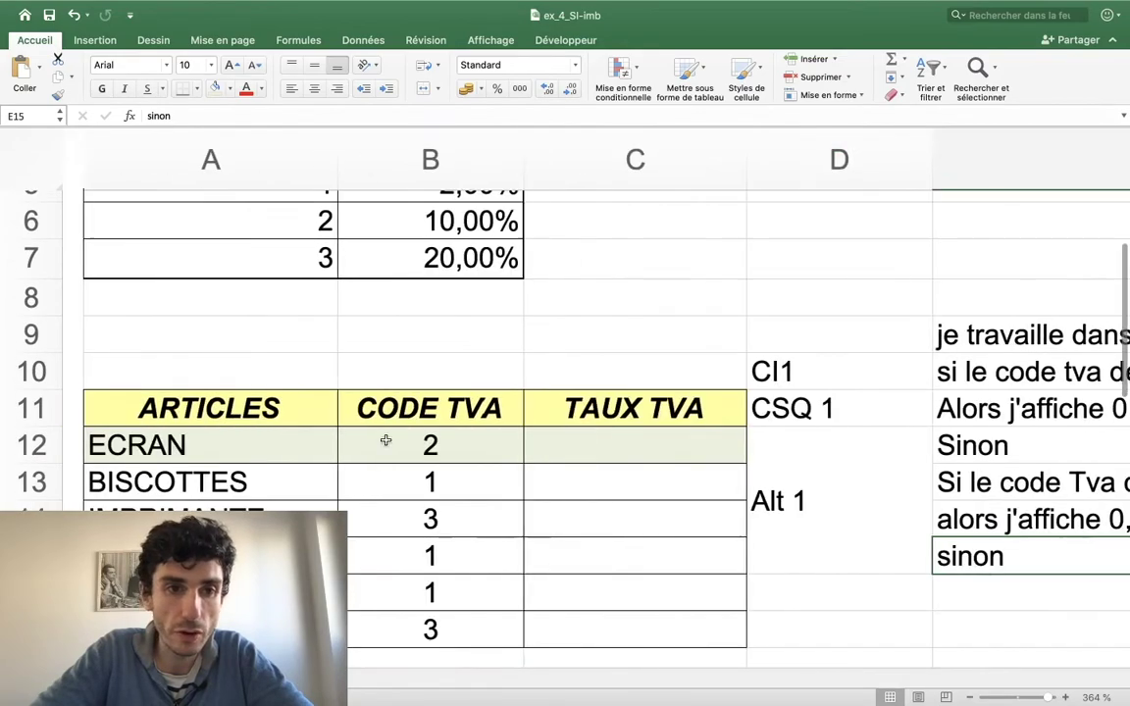
{"action": "scroll", "coordinate": [403, 301], "scroll_direction": "right", "scroll_amount": 6}
{"action": "scroll", "coordinate": [403, 301], "scroll_direction": "up", "scroll_amount": 3}
{"action": "scroll", "coordinate": [403, 301], "scroll_direction": "left", "scroll_amount": 2}
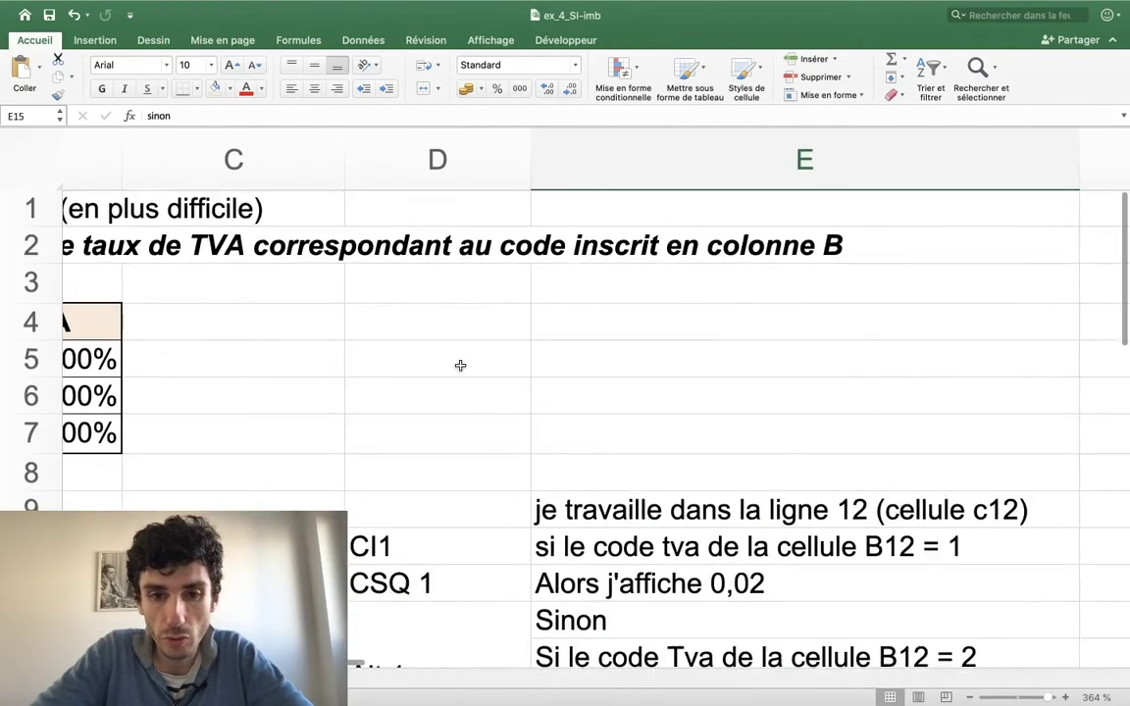
{"action": "scroll", "coordinate": [459, 366], "scroll_direction": "down", "scroll_amount": 10}
{"action": "scroll", "coordinate": [574, 446], "scroll_direction": "up", "scroll_amount": 2}
{"action": "scroll", "coordinate": [675, 481], "scroll_direction": "up", "scroll_amount": 3}
{"action": "scroll", "coordinate": [676, 481], "scroll_direction": "right", "scroll_amount": 2}
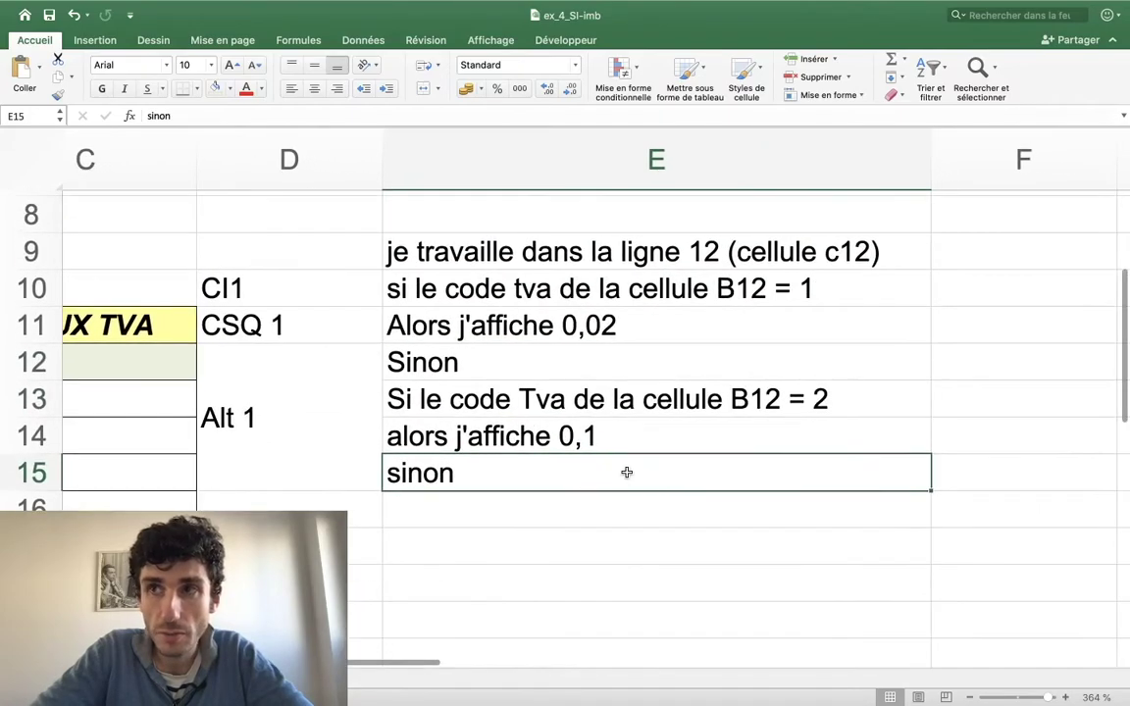
Step: Complete E15 as 'sinon j'affiche 0,2' and move to cell F13
{"action": "type", "text": " j'a"}
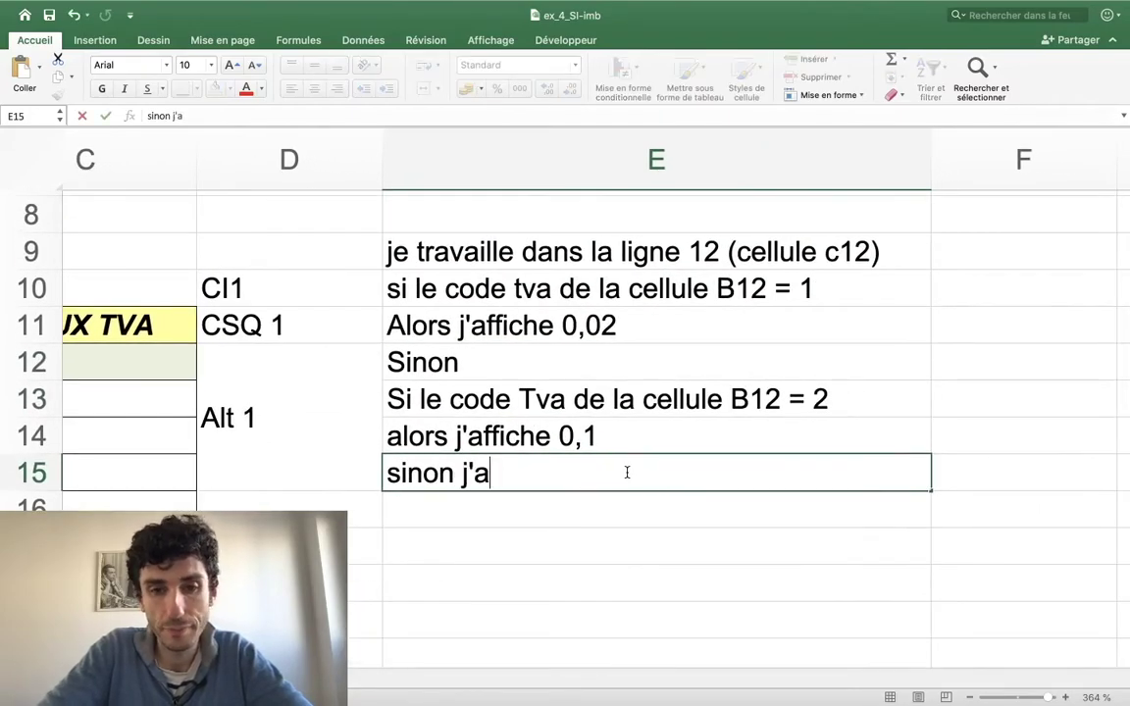
{"action": "type", "text": "ffich"}
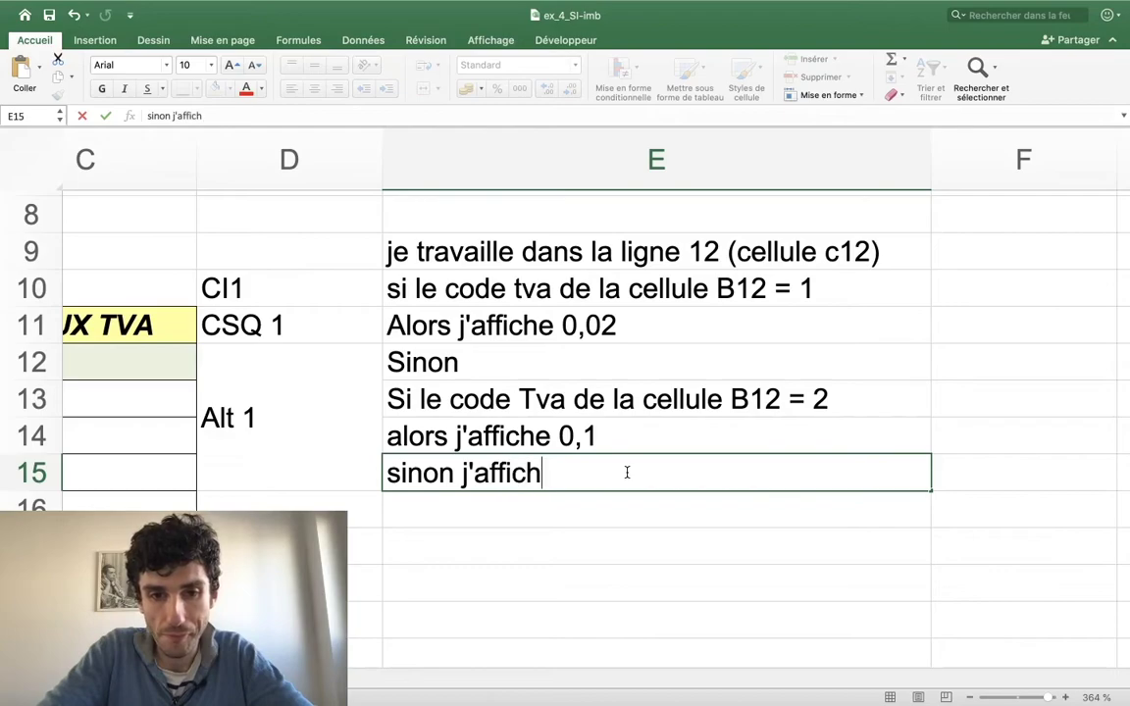
{"action": "type", "text": "e 2"}
{"action": "type", "text": "0,"}
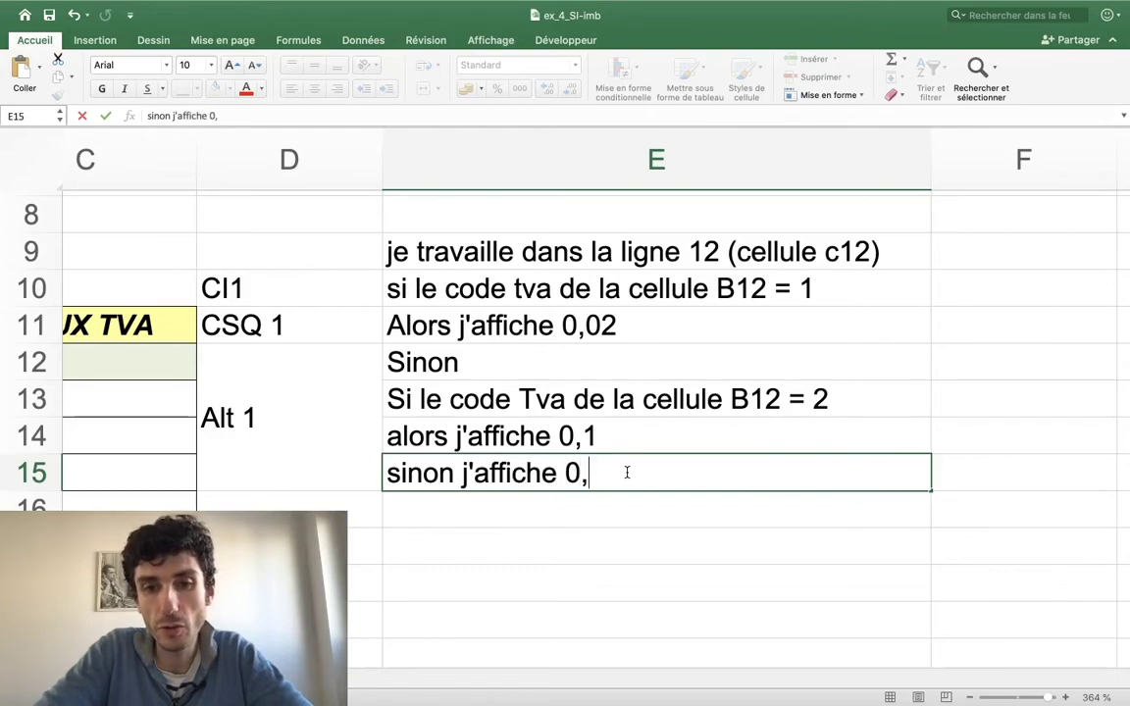
{"action": "type", "text": "2"}
{"action": "key", "text": "Return"}
{"action": "key", "text": "Up"}
{"action": "key", "text": "Right"}
{"action": "key", "text": "Right"}
{"action": "key", "text": "Left"}
{"action": "key", "text": "Up"}
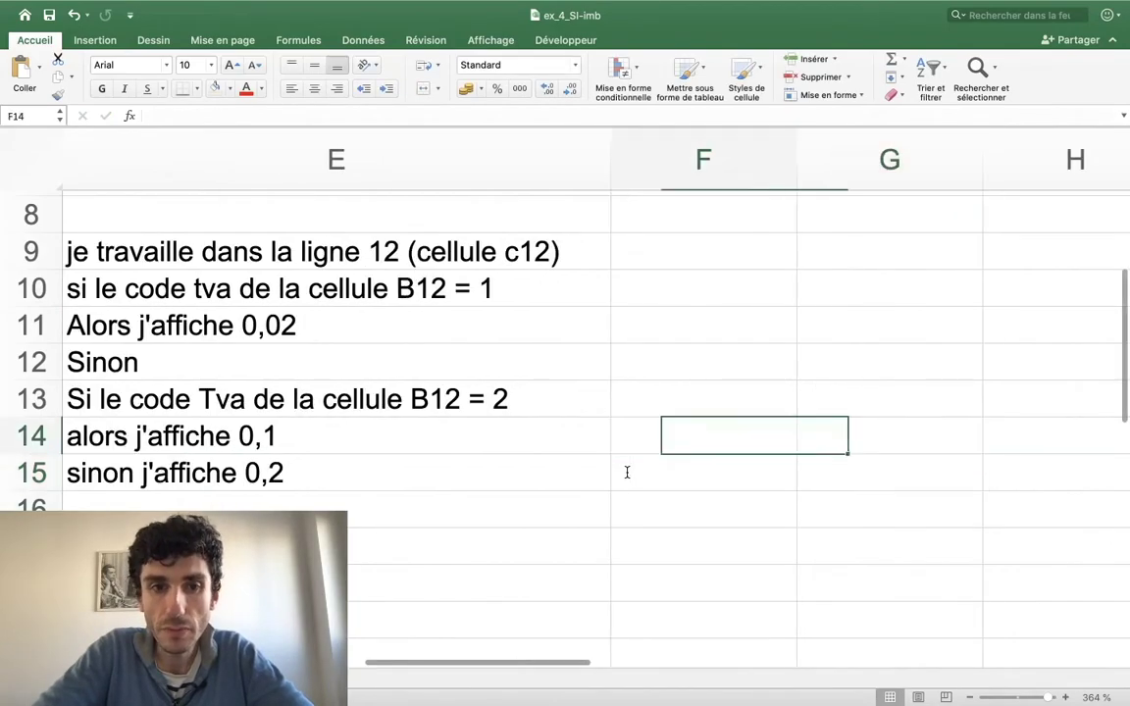
{"action": "key", "text": "Up"}
{"action": "scroll", "coordinate": [626, 472], "scroll_direction": "left", "scroll_amount": 5}
{"action": "scroll", "coordinate": [626, 473], "scroll_direction": "left", "scroll_amount": 1}
{"action": "scroll", "coordinate": [627, 473], "scroll_direction": "right", "scroll_amount": 2}
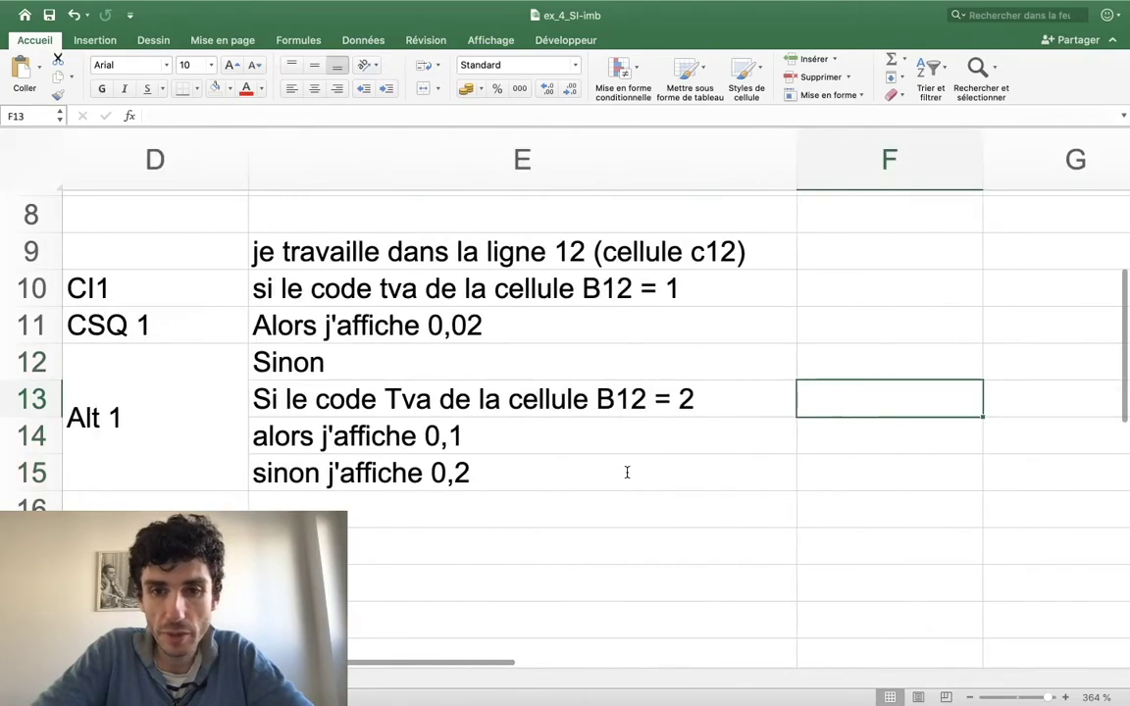
Step: Enter the labels CI2, CSQ2 and Alt2 in F13:F15
{"action": "type", "text": "Cl"}
{"action": "type", "text": "2"}
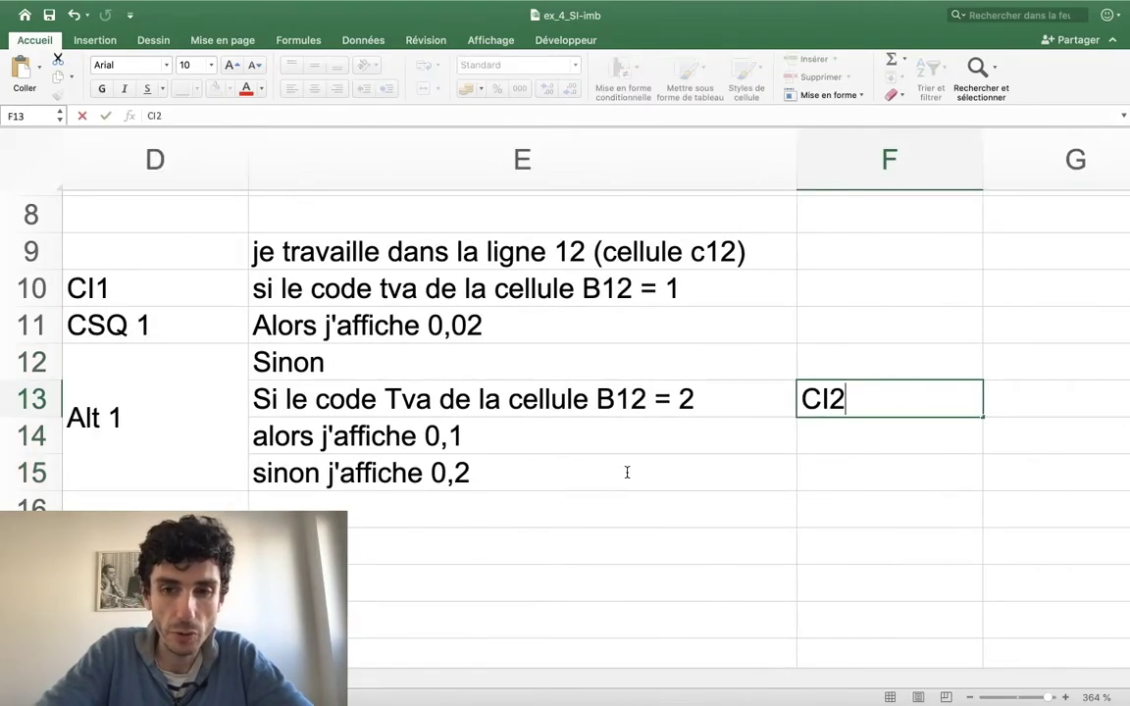
{"action": "key", "text": "Return"}
{"action": "type", "text": "CSQ"}
{"action": "key", "text": "Return"}
{"action": "key", "text": "Up"}
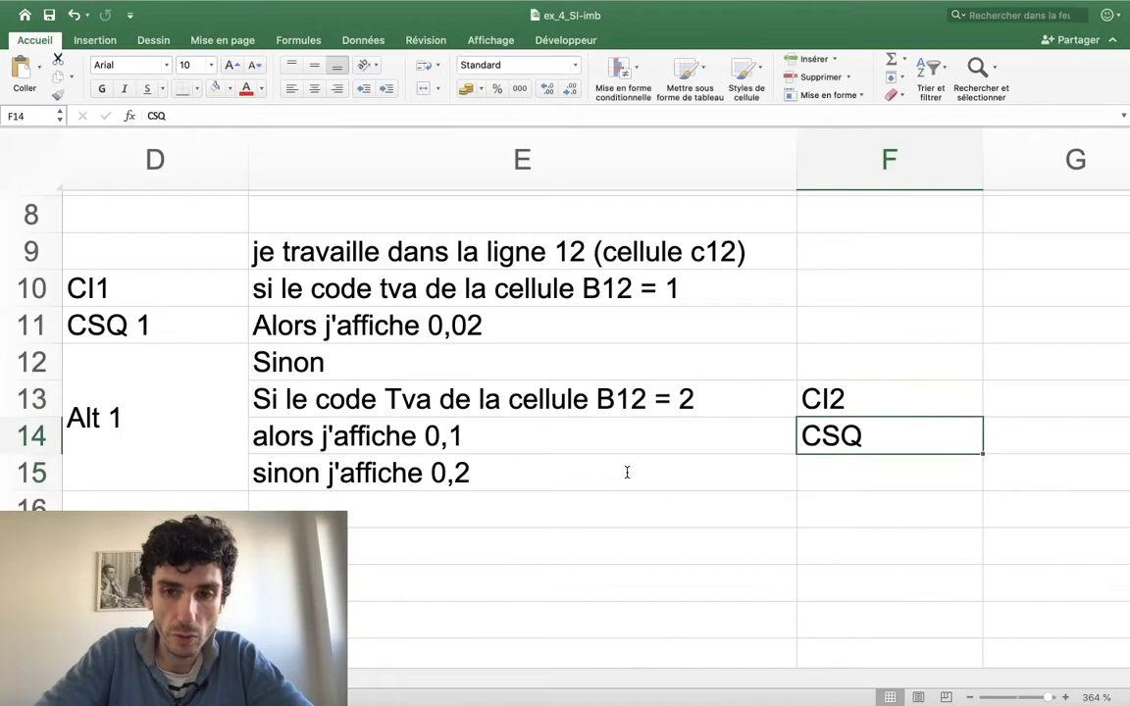
{"action": "key", "text": "F2"}
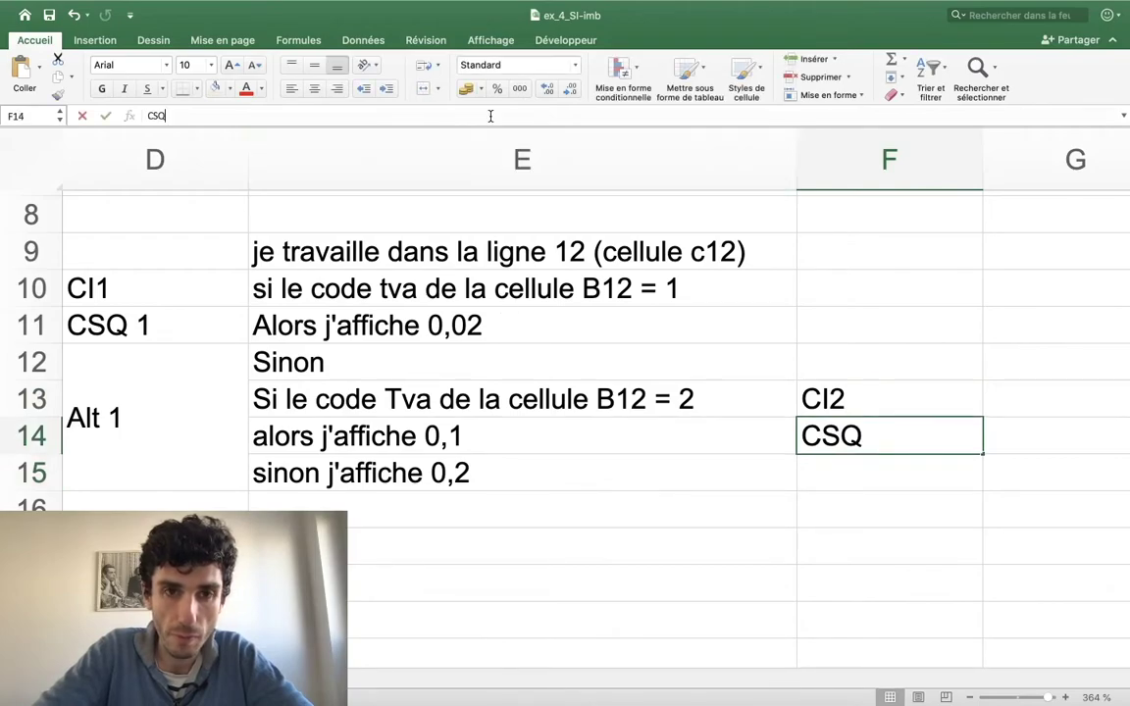
{"action": "type", "text": "2"}
{"action": "key", "text": "Return"}
{"action": "type", "text": "Altr"}
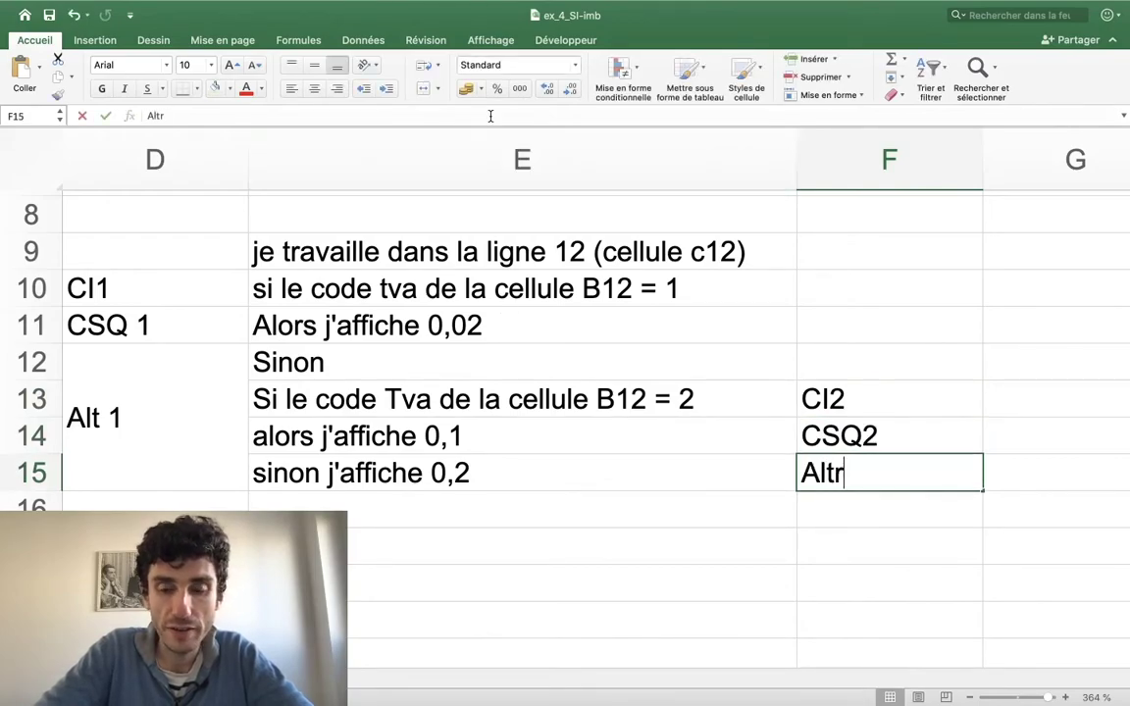
{"action": "type", "text": "2"}
{"action": "key", "text": "Return"}
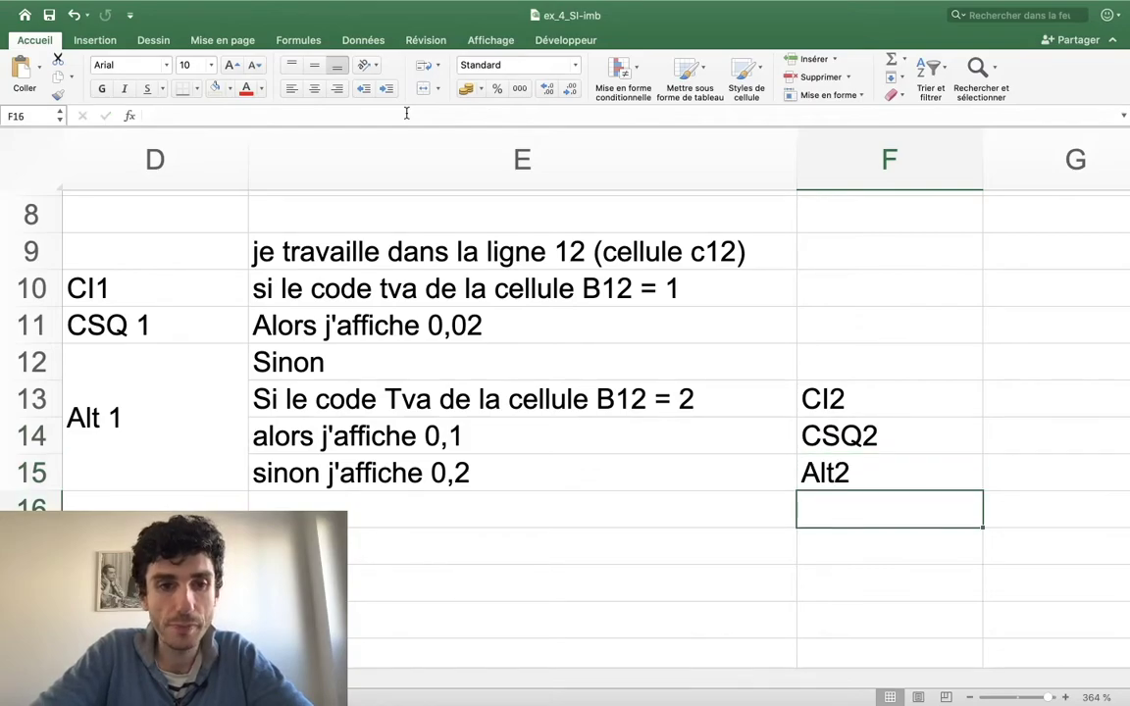
Step: Make the IF labels in D10:D15 and F13:F15 bold
{"action": "scroll", "coordinate": [325, 298], "scroll_direction": "left", "scroll_amount": 2}
{"action": "scroll", "coordinate": [442, 293], "scroll_direction": "left", "scroll_amount": 3}
{"action": "scroll", "coordinate": [442, 293], "scroll_direction": "right", "scroll_amount": 3}
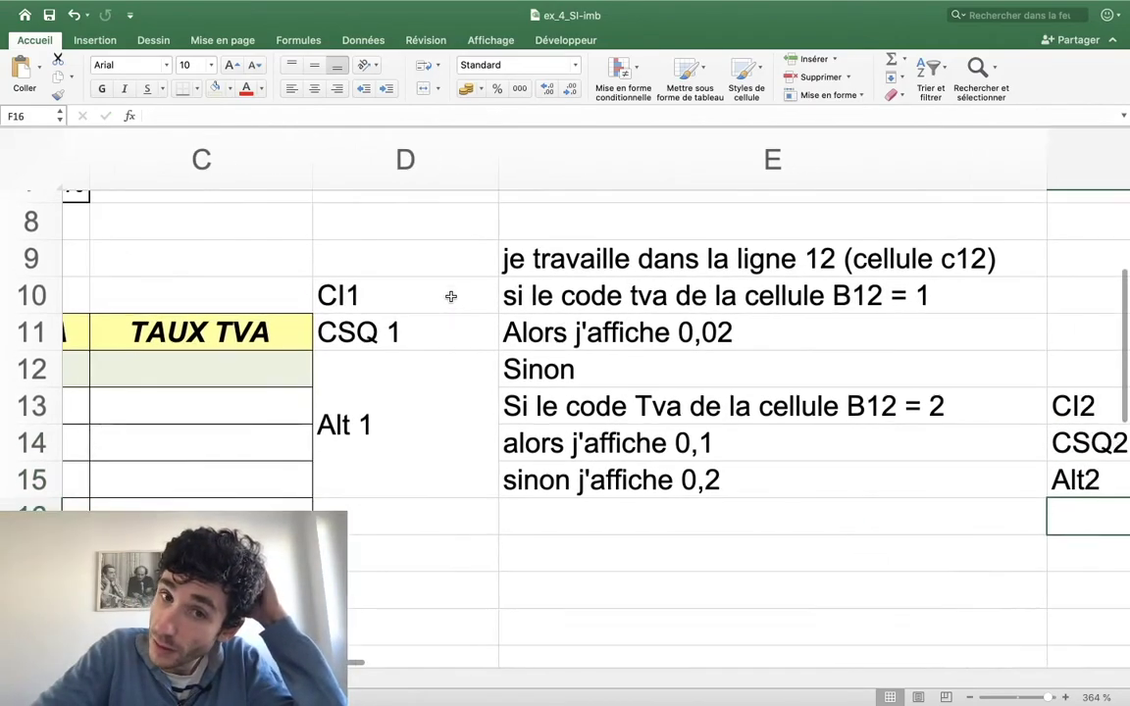
{"action": "left_click_drag", "start_coordinate": [414, 290], "coordinate": [416, 426]}
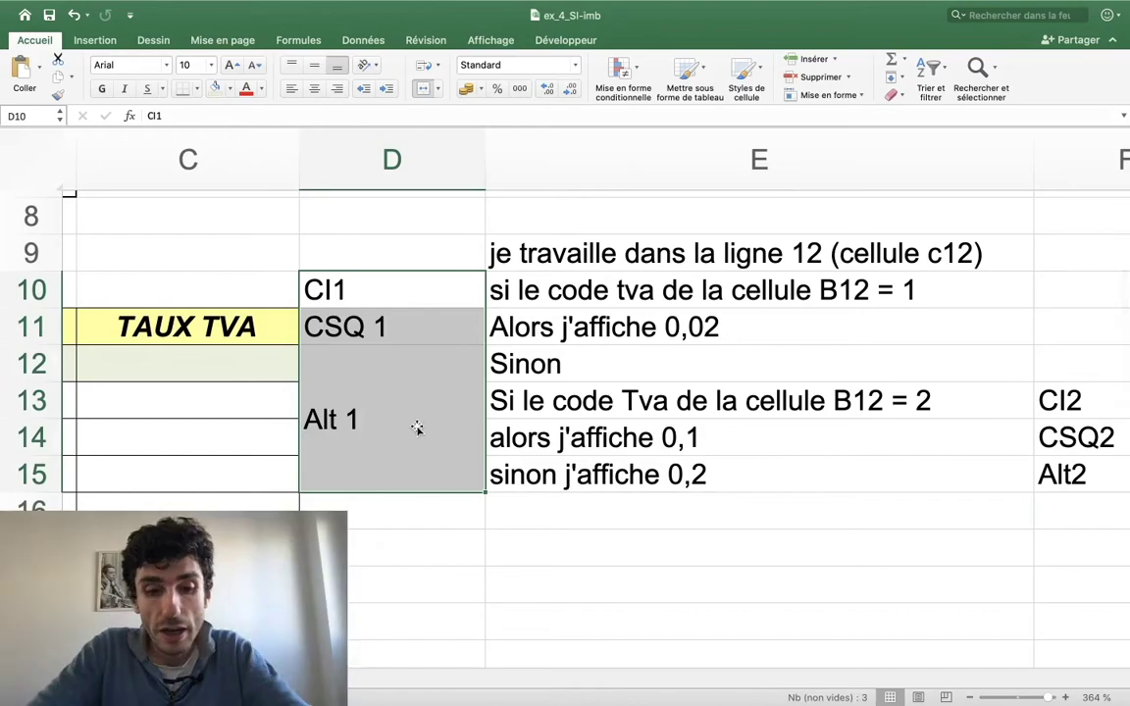
{"action": "key", "text": "super+b"}
{"action": "scroll", "coordinate": [686, 392], "scroll_direction": "right", "scroll_amount": 2}
{"action": "left_click_drag", "start_coordinate": [993, 378], "coordinate": [963, 457]}
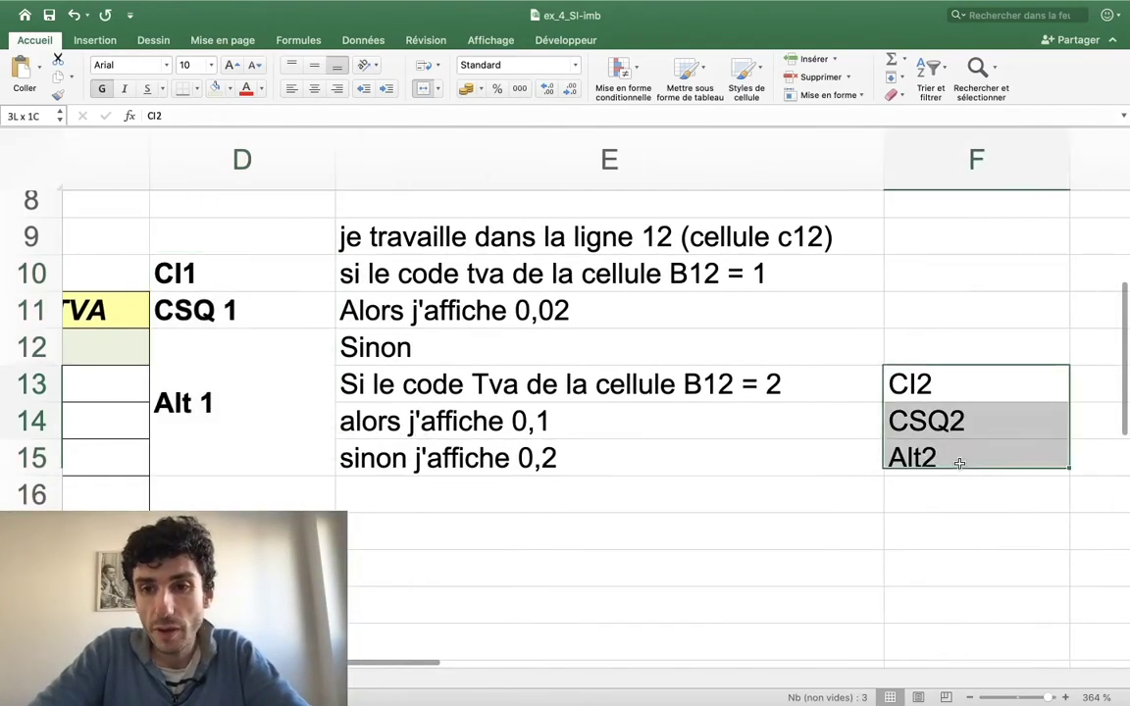
{"action": "key", "text": "super+b"}
{"action": "scroll", "coordinate": [961, 464], "scroll_direction": "left", "scroll_amount": 2}
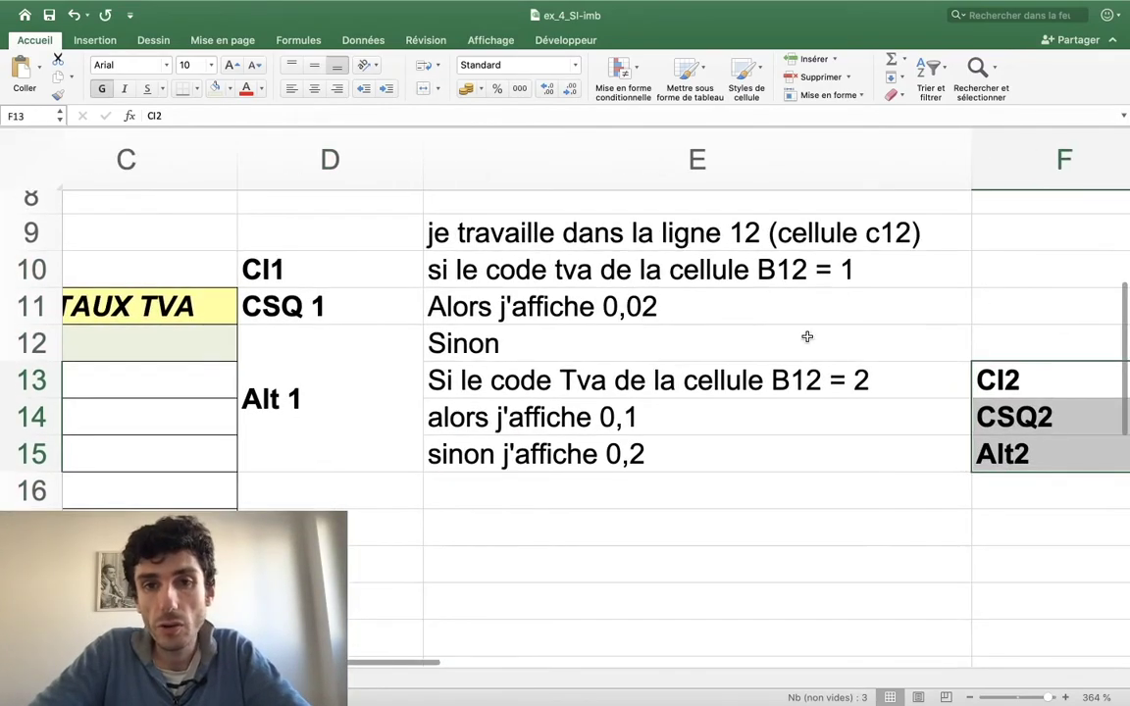
{"action": "scroll", "coordinate": [806, 333], "scroll_direction": "left", "scroll_amount": 5}
{"action": "scroll", "coordinate": [806, 334], "scroll_direction": "right", "scroll_amount": 5}
{"action": "scroll", "coordinate": [806, 336], "scroll_direction": "up", "scroll_amount": 1}
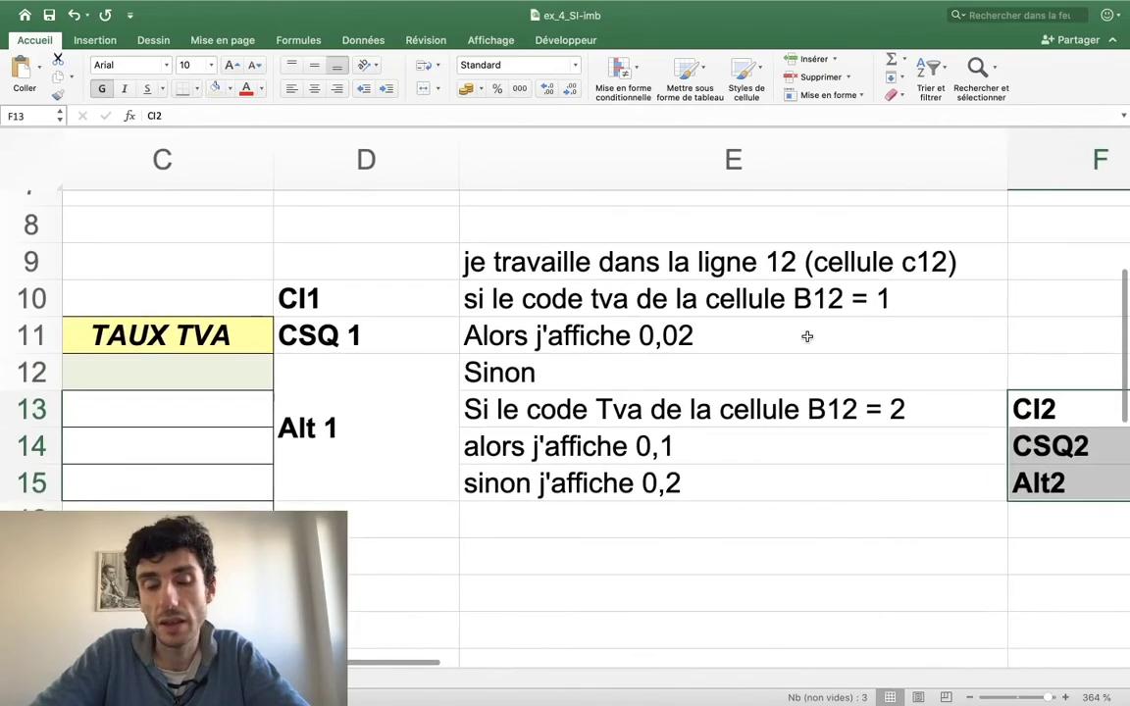
{"action": "scroll", "coordinate": [806, 333], "scroll_direction": "left", "scroll_amount": 5}
{"action": "scroll", "coordinate": [806, 334], "scroll_direction": "left", "scroll_amount": 1}
{"action": "scroll", "coordinate": [765, 353], "scroll_direction": "left", "scroll_amount": 1}
Step: In C12, begin the formula =si(B12=1;0,02;si(B12 with the first test and rate
{"action": "left_click", "coordinate": [652, 382]}
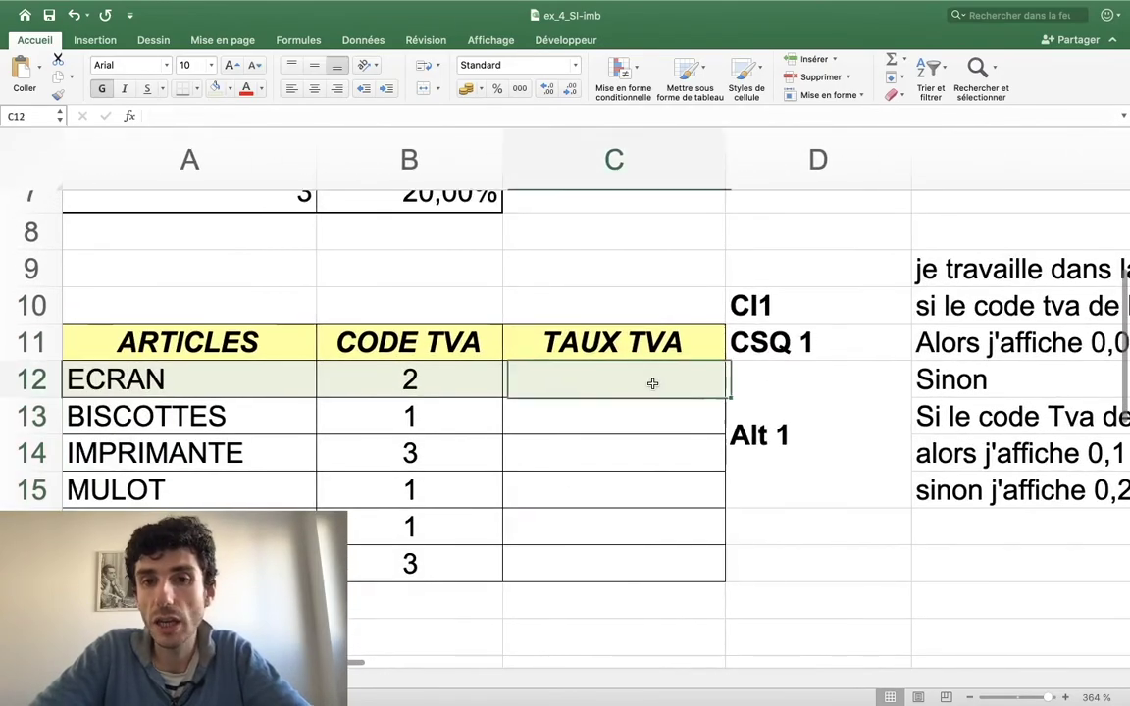
{"action": "type", "text": "="}
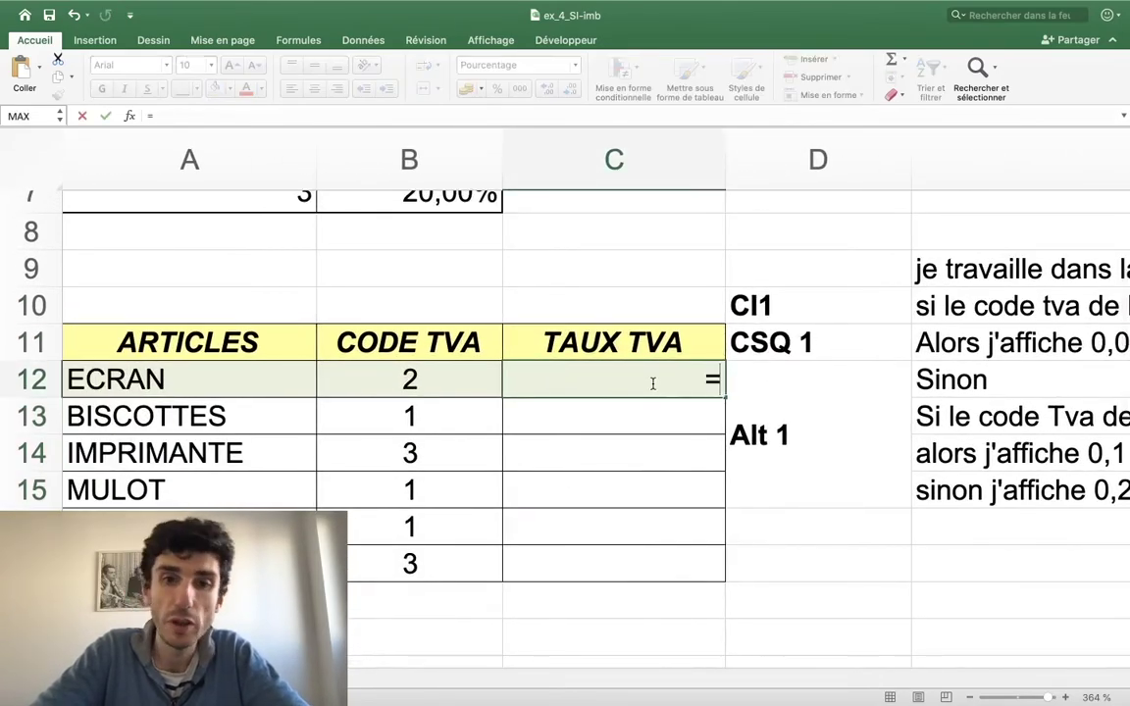
{"action": "type", "text": "si("}
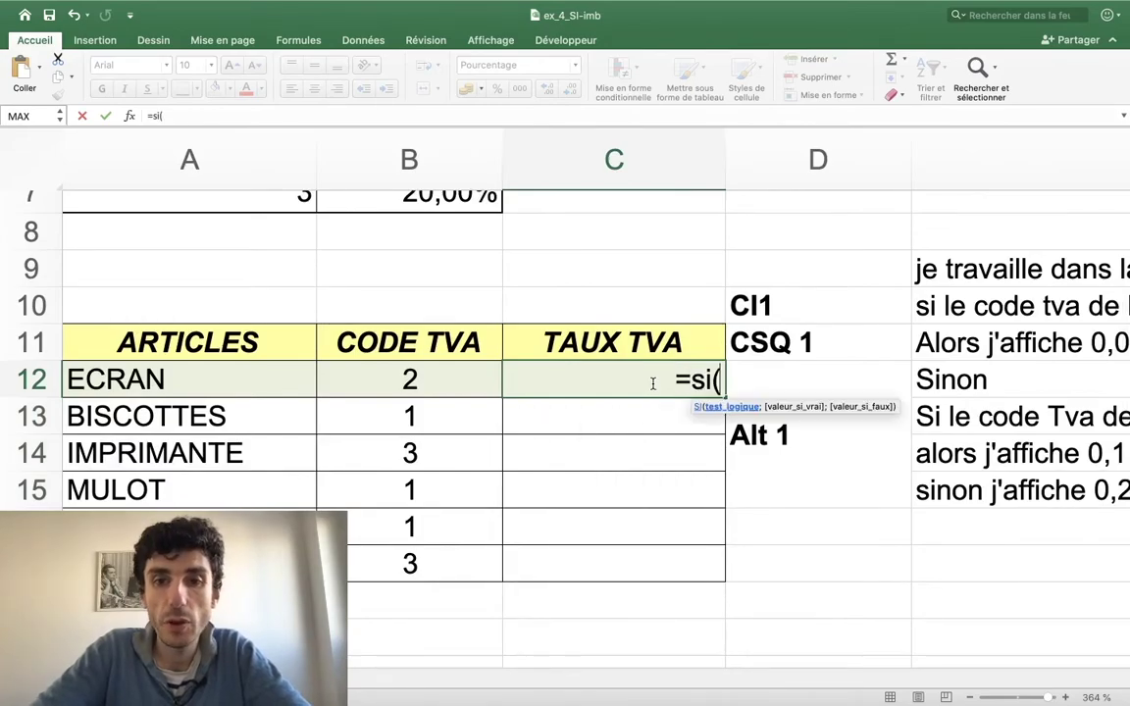
{"action": "left_click", "coordinate": [417, 378]}
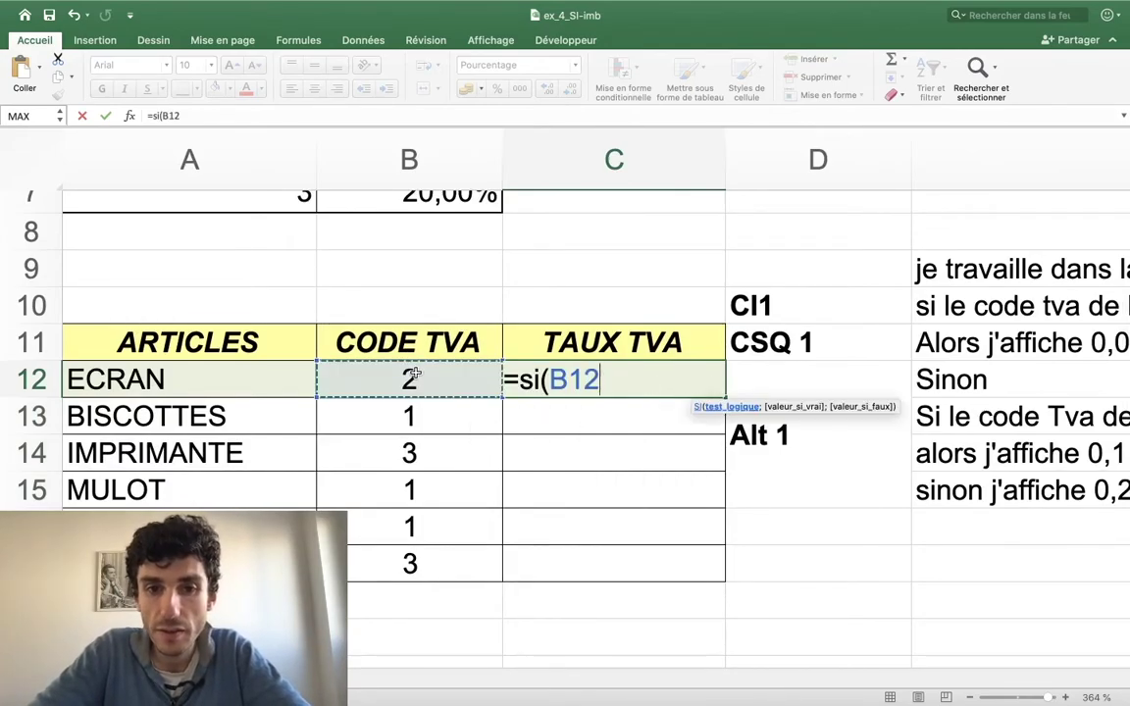
{"action": "scroll", "coordinate": [480, 383], "scroll_direction": "right", "scroll_amount": 5}
{"action": "scroll", "coordinate": [481, 382], "scroll_direction": "left", "scroll_amount": 2}
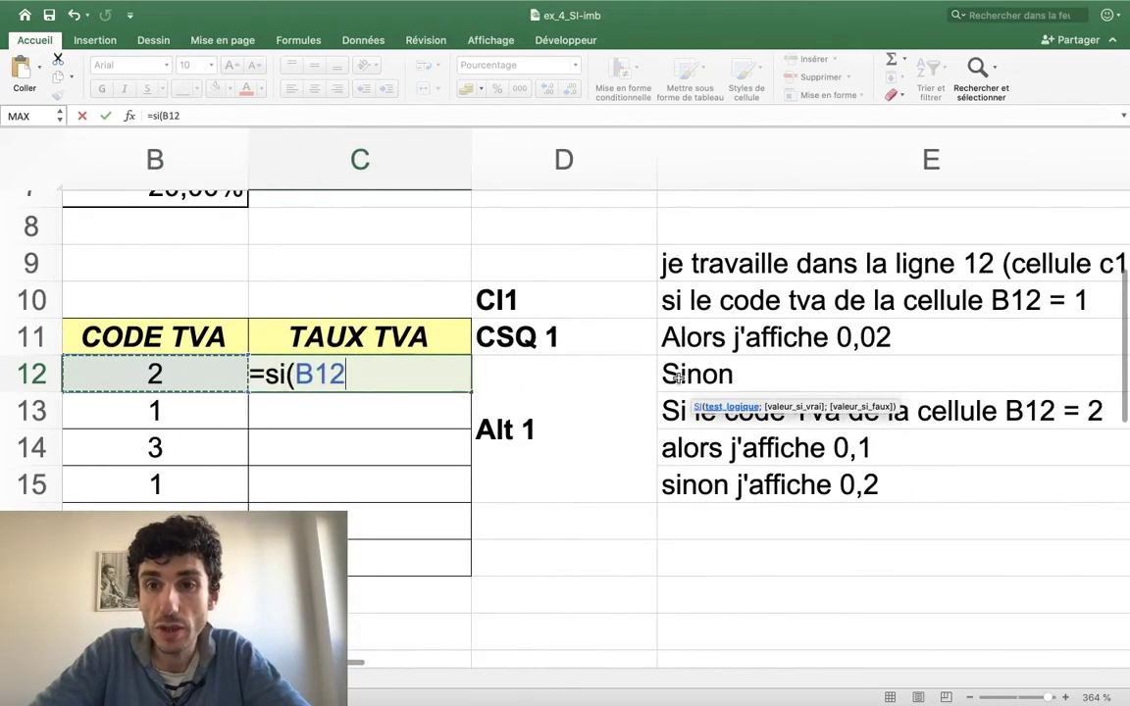
{"action": "type", "text": "=1"}
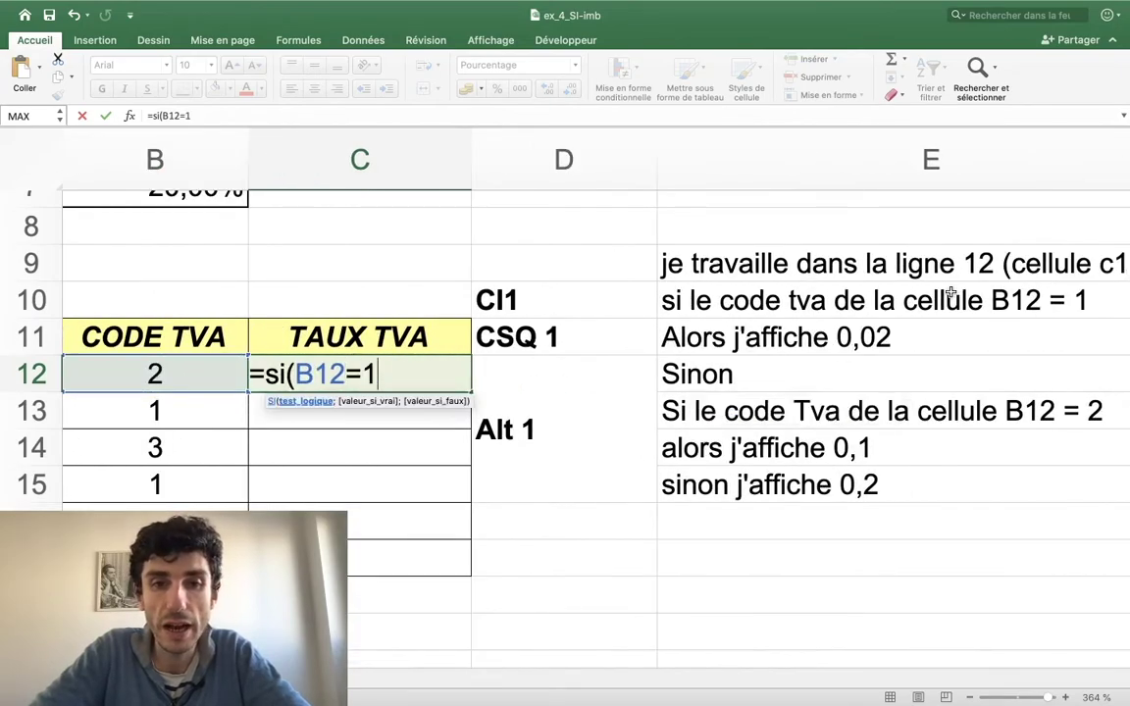
{"action": "scroll", "coordinate": [950, 293], "scroll_direction": "right", "scroll_amount": 2}
{"action": "type", "text": ";0"}
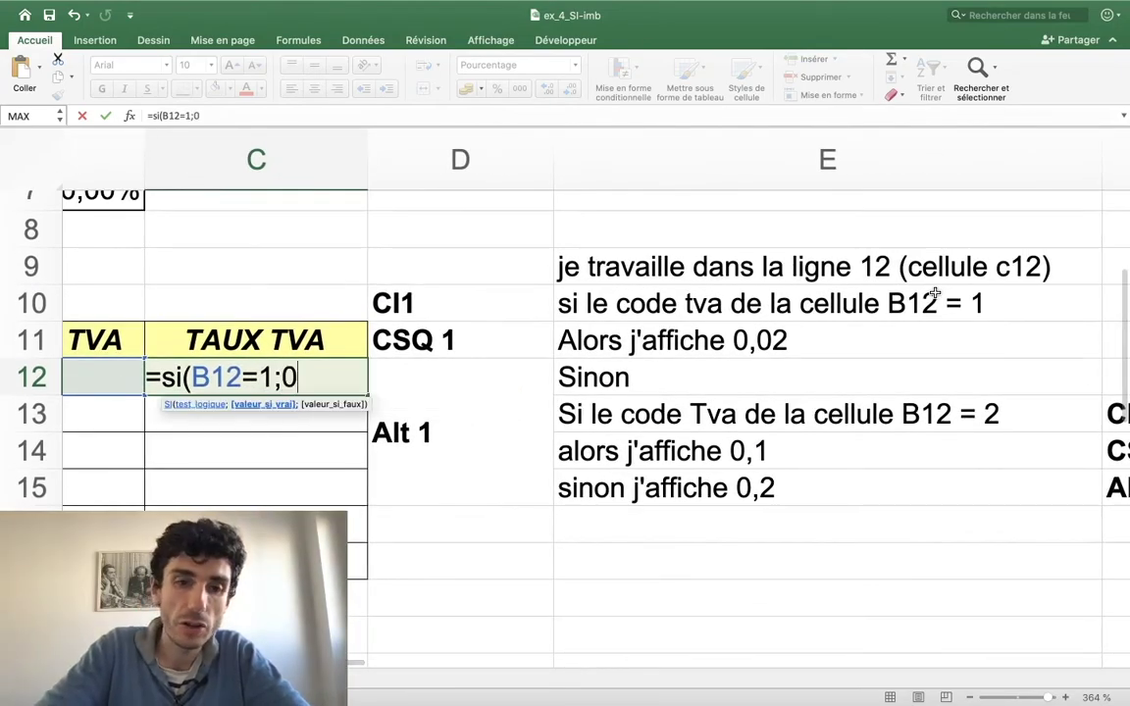
{"action": "type", "text": ",n"}
{"action": "key", "text": "BackSpace"}
{"action": "type", "text": "2"}
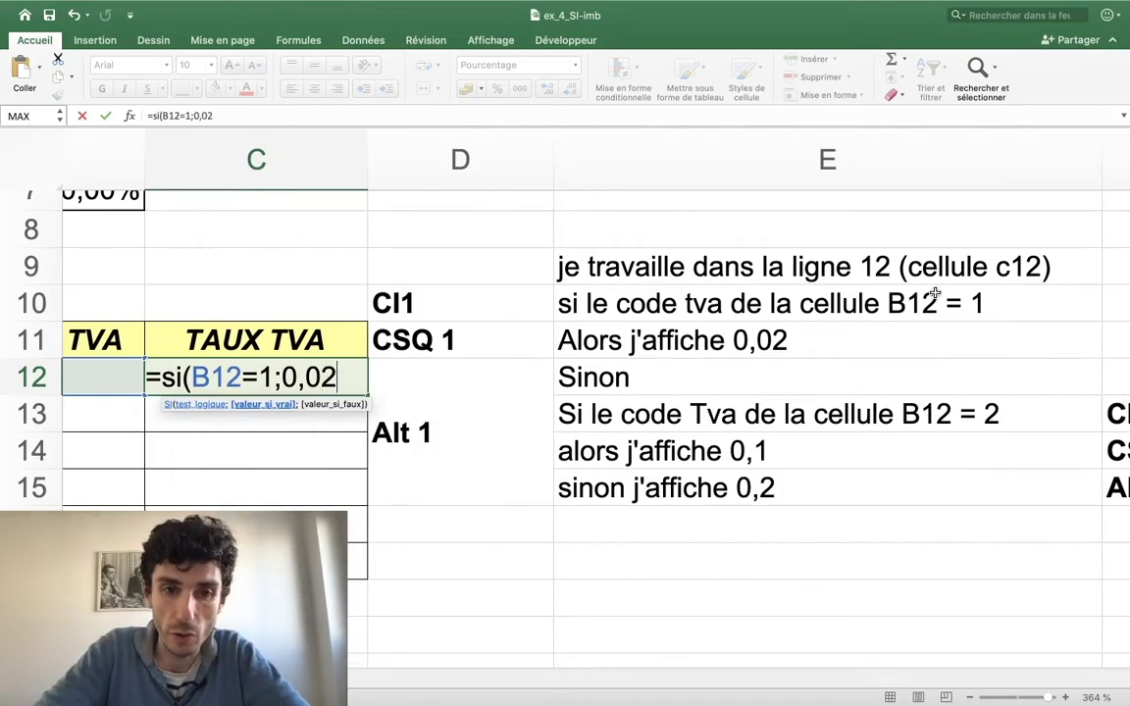
{"action": "type", "text": ";"}
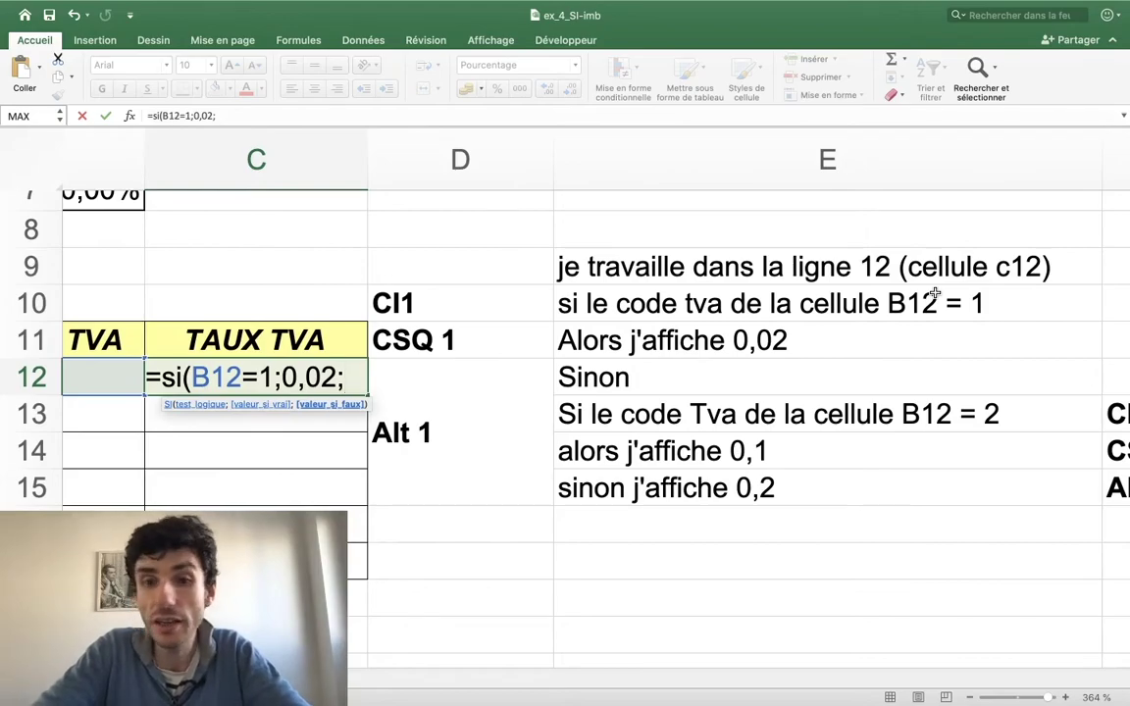
{"action": "type", "text": "sii"}
{"action": "key", "text": "BackSpace"}
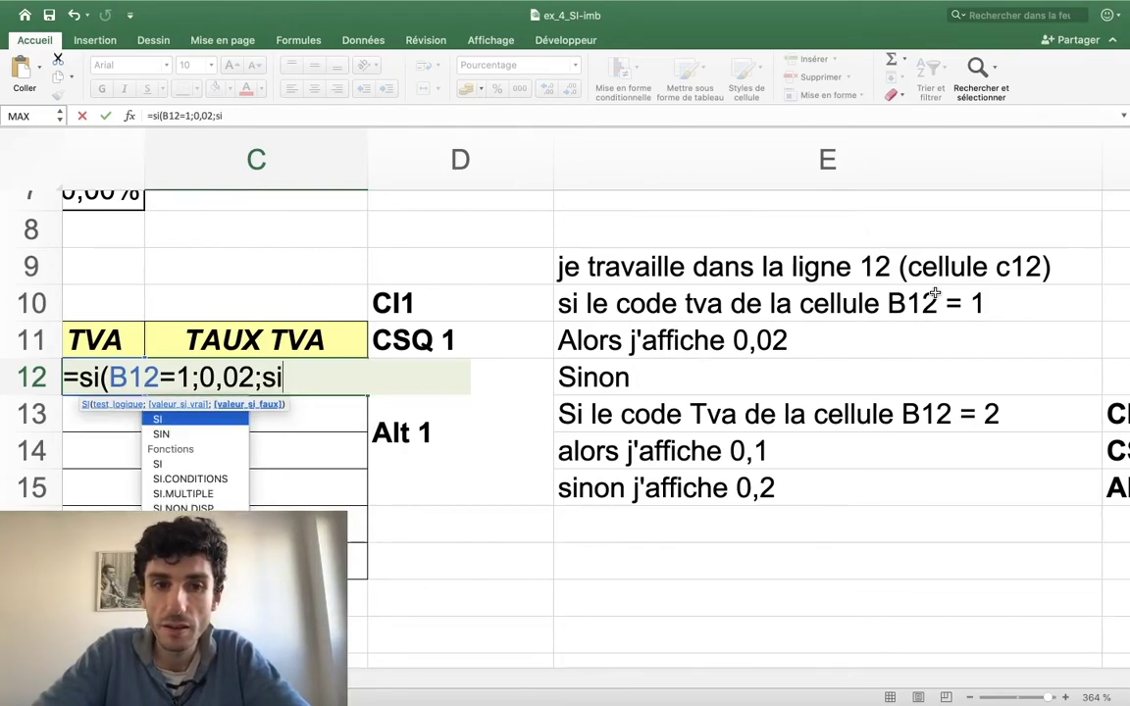
{"action": "type", "text": "("}
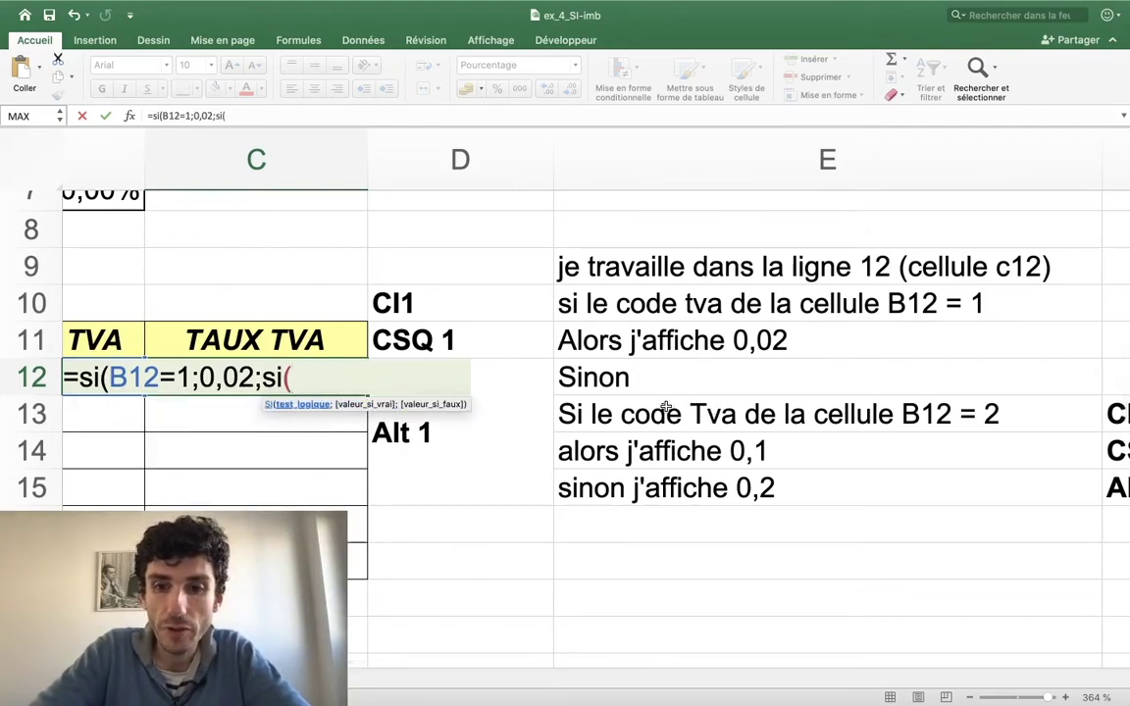
{"action": "type", "text": "B"}
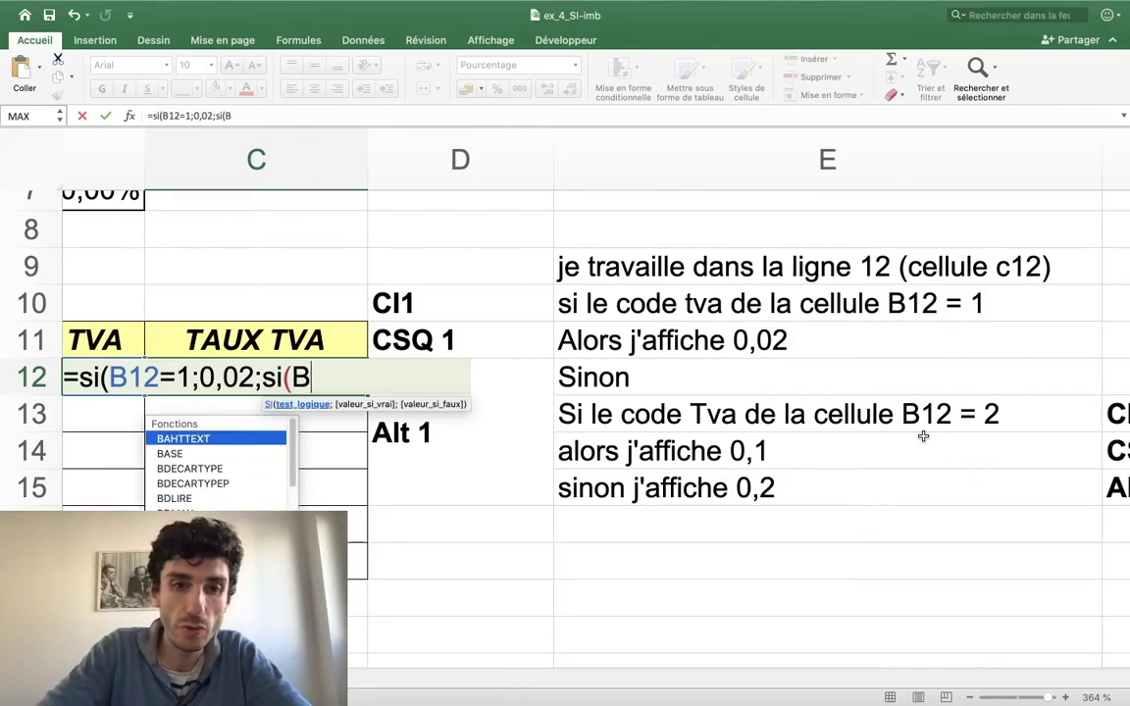
{"action": "type", "text": "12=2"}
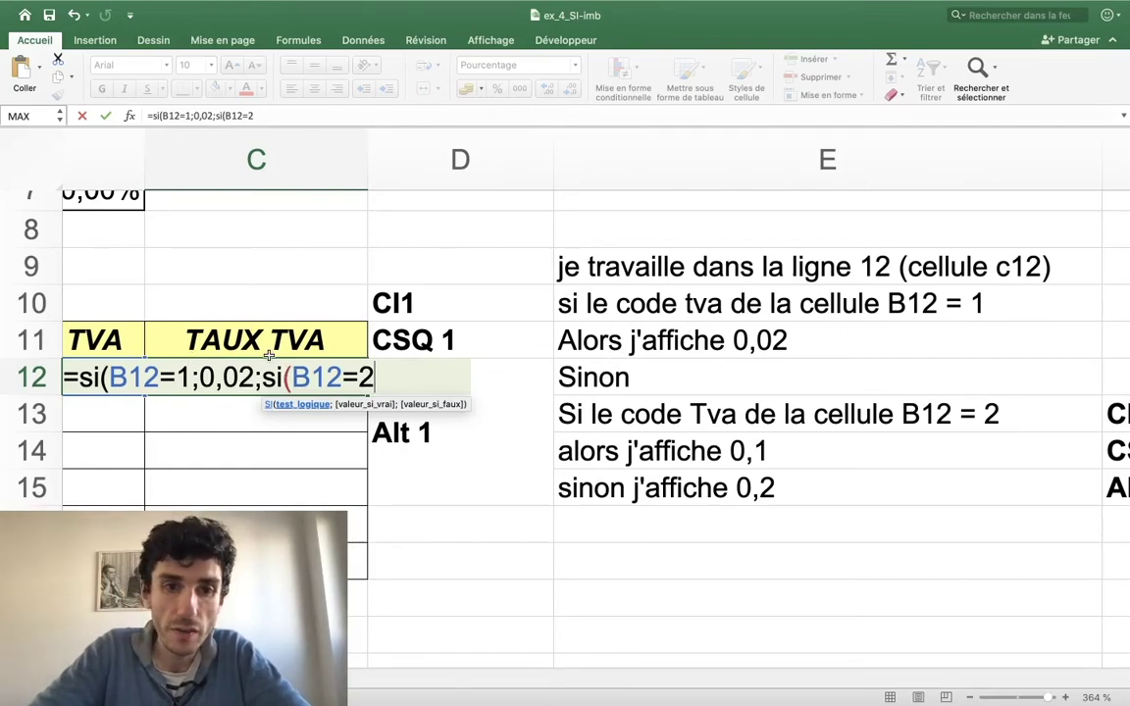
Step: Point out the second test B12=2, then finish the formula with ;0,1;0,2))
{"action": "left_click_drag", "start_coordinate": [264, 378], "coordinate": [363, 377]}
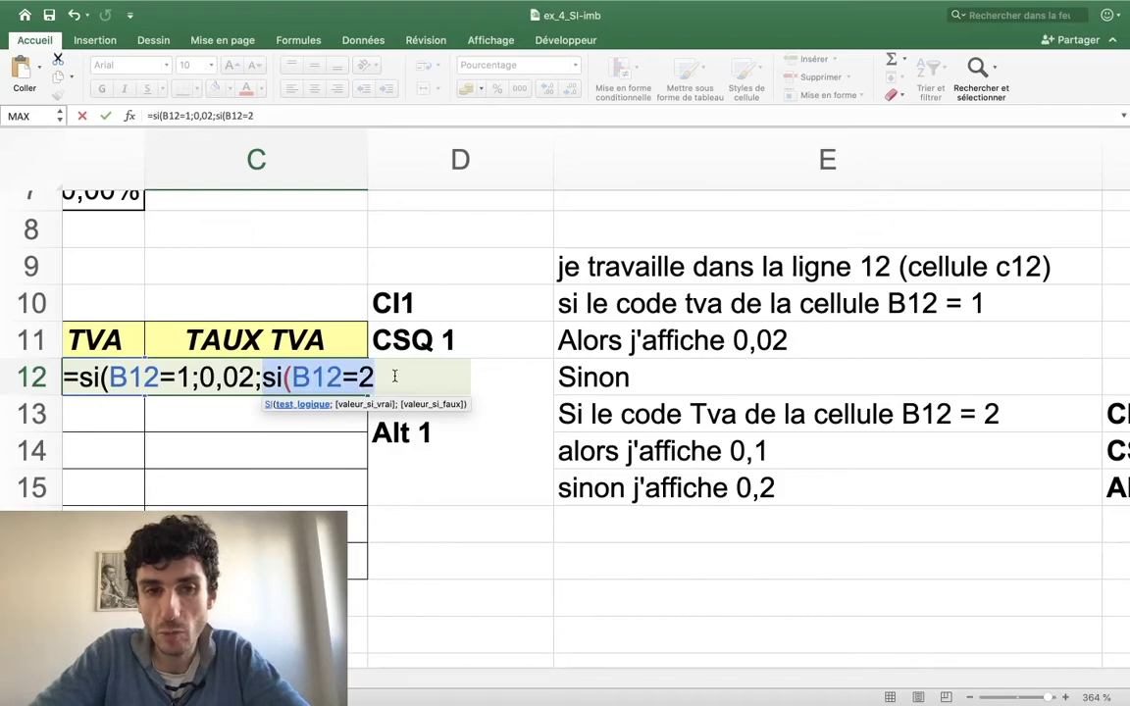
{"action": "left_click", "coordinate": [290, 378]}
{"action": "left_click_drag", "start_coordinate": [290, 377], "coordinate": [385, 380]}
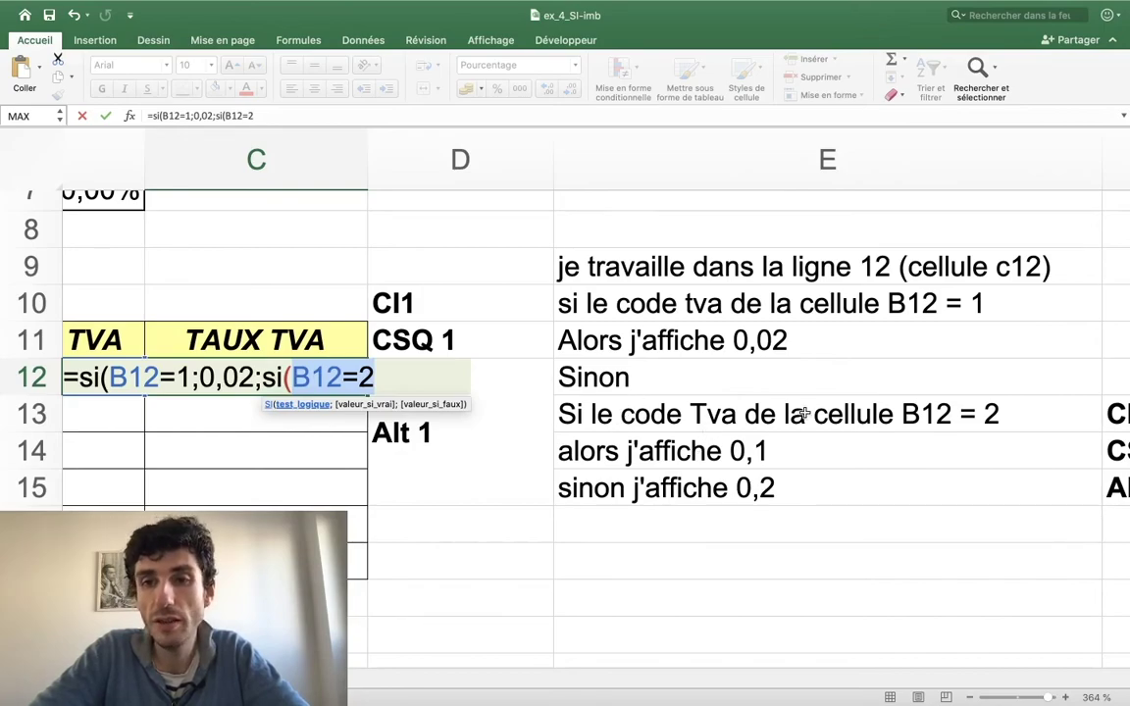
{"action": "left_click", "coordinate": [383, 382]}
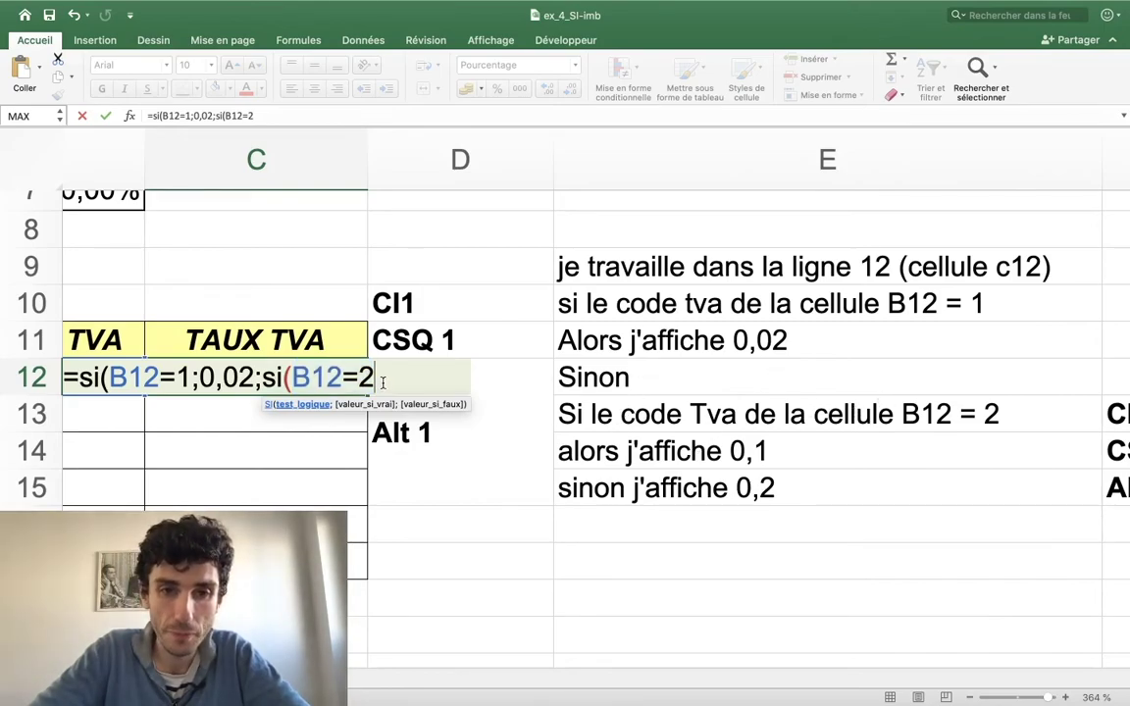
{"action": "type", "text": ";"}
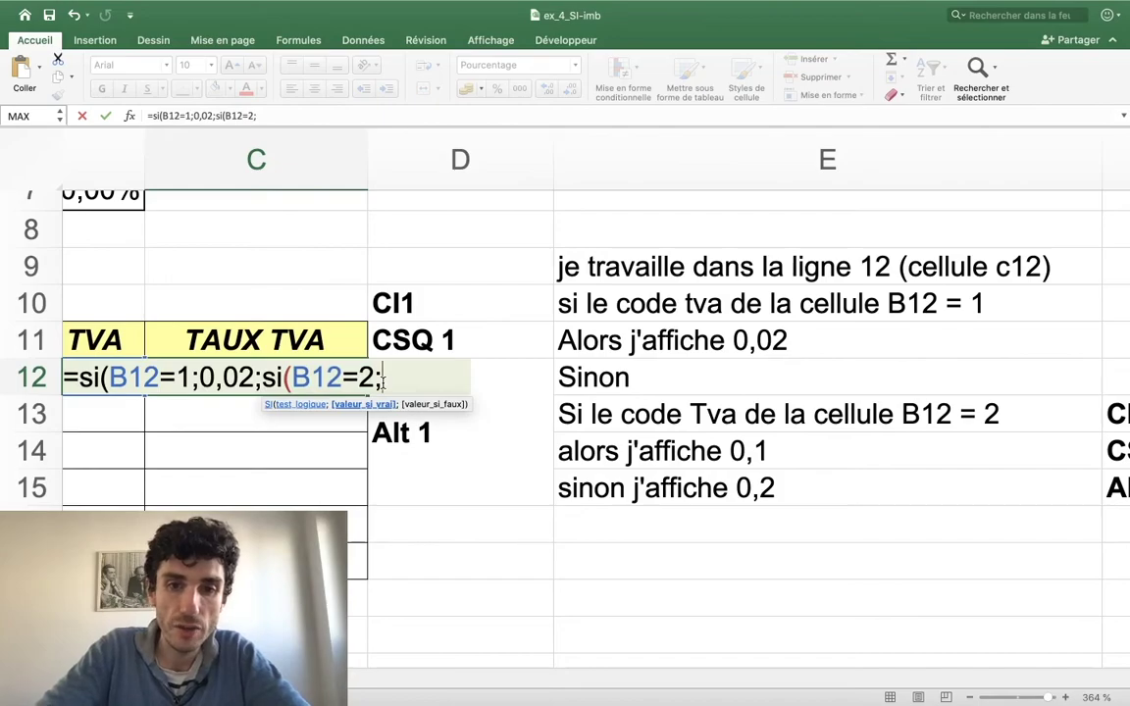
{"action": "type", "text": "0,1;0,"}
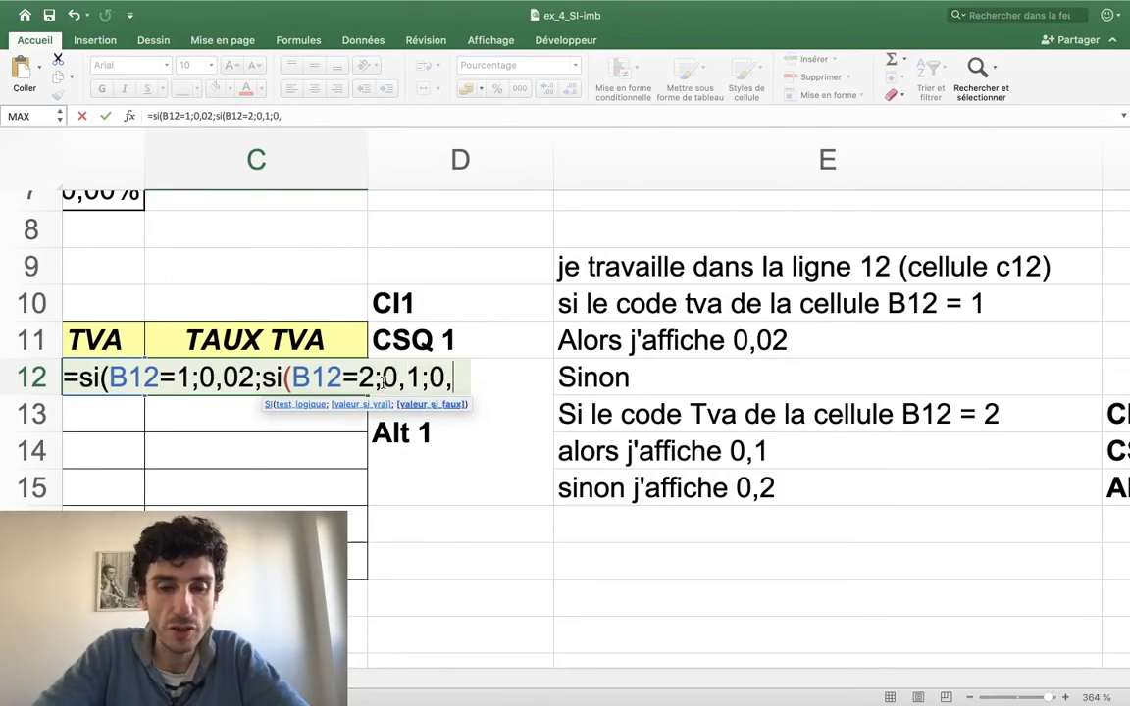
{"action": "type", "text": "2))"}
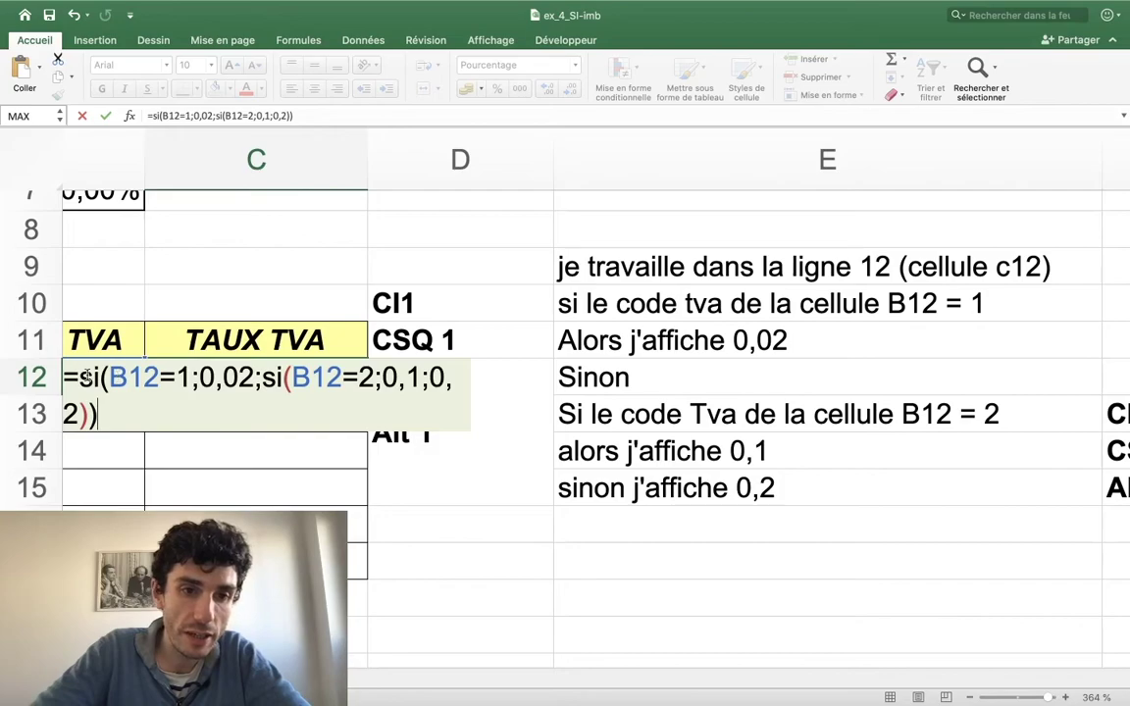
Step: Walk through B12=1, 0,02, the nested SI, 0,1 and 0,2, then validate C12 showing 10,00%
{"action": "left_click_drag", "start_coordinate": [76, 375], "coordinate": [142, 363]}
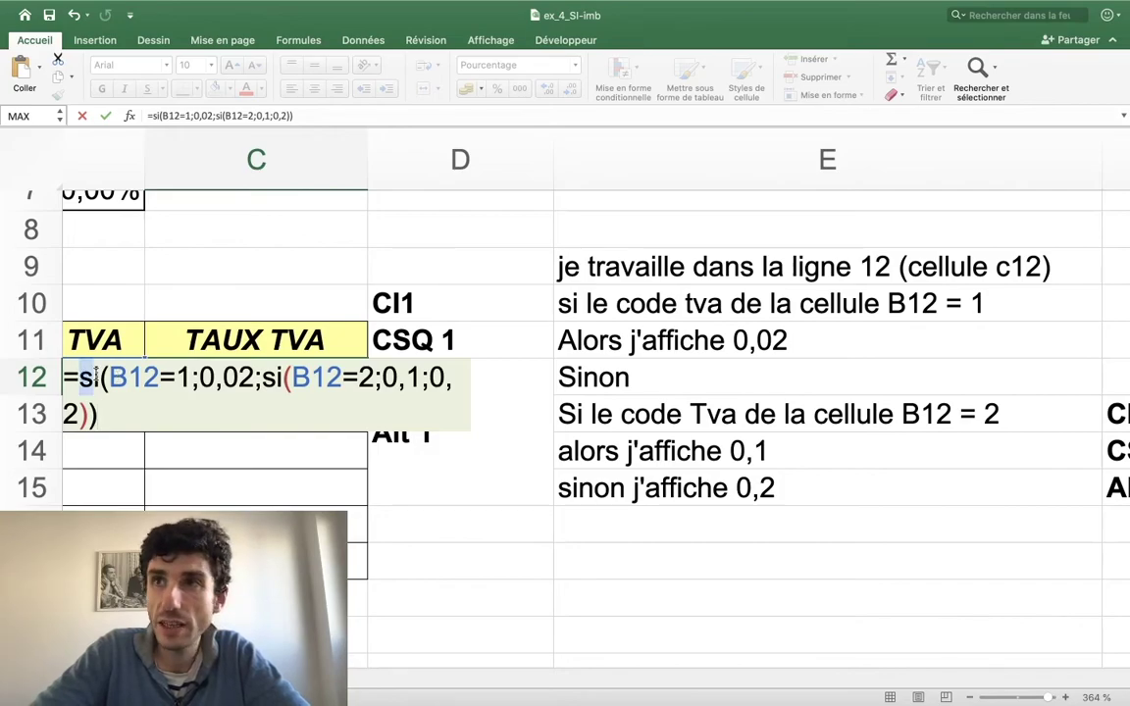
{"action": "left_click", "coordinate": [134, 369]}
{"action": "left_click_drag", "start_coordinate": [114, 374], "coordinate": [245, 364]}
{"action": "left_click", "coordinate": [189, 367]}
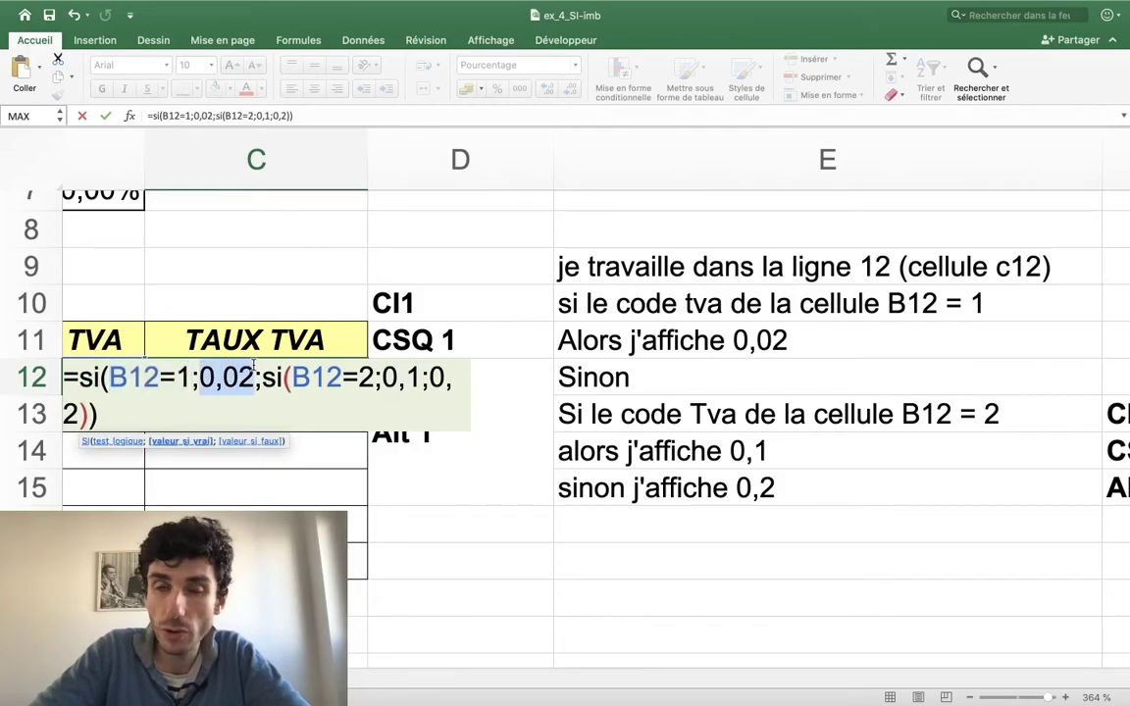
{"action": "left_click_drag", "start_coordinate": [262, 376], "coordinate": [307, 405]}
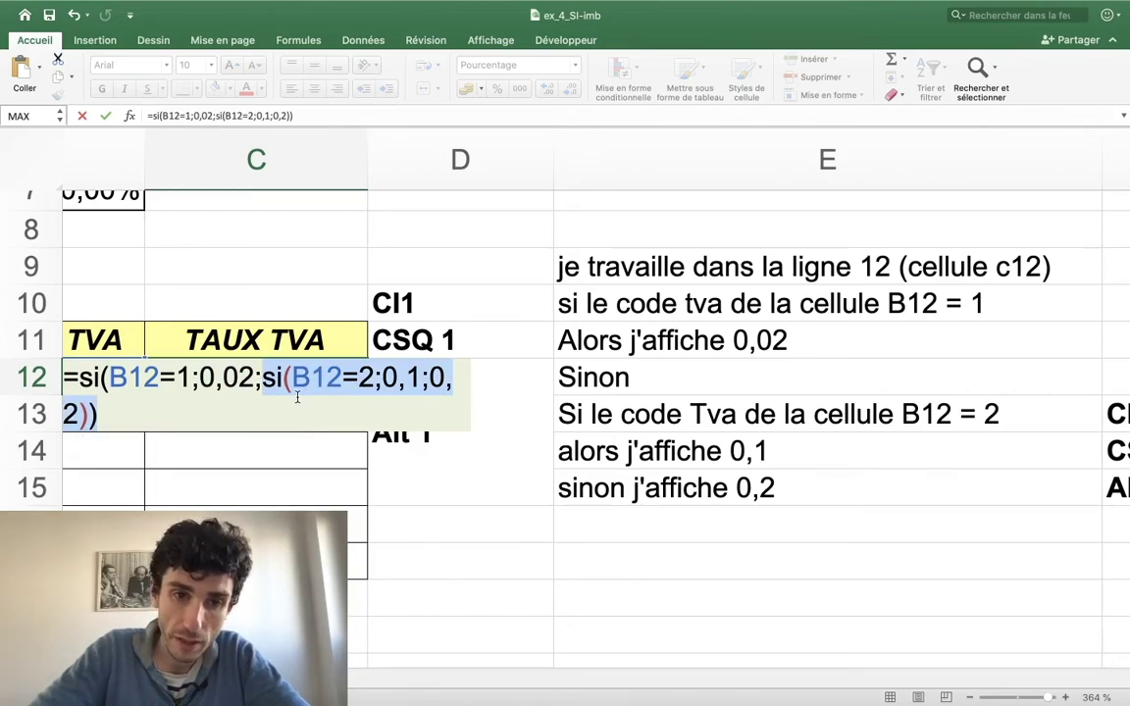
{"action": "key", "text": "Right"}
{"action": "left_click_drag", "start_coordinate": [291, 376], "coordinate": [388, 375]}
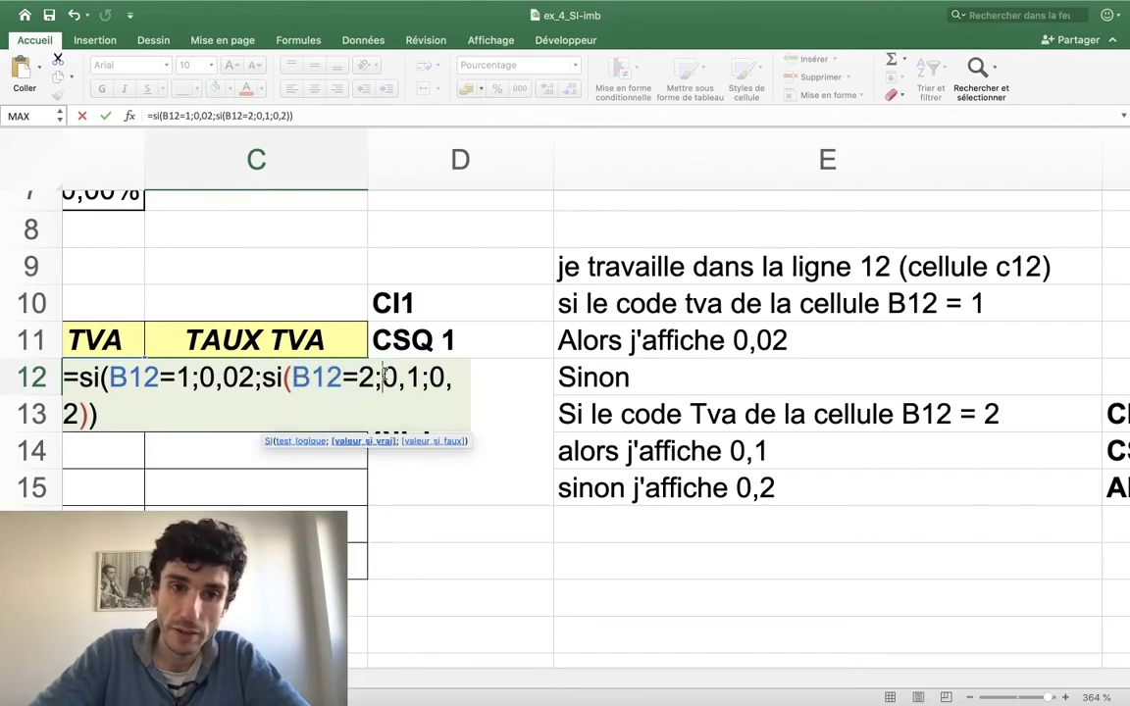
{"action": "left_click_drag", "start_coordinate": [382, 377], "coordinate": [418, 377]}
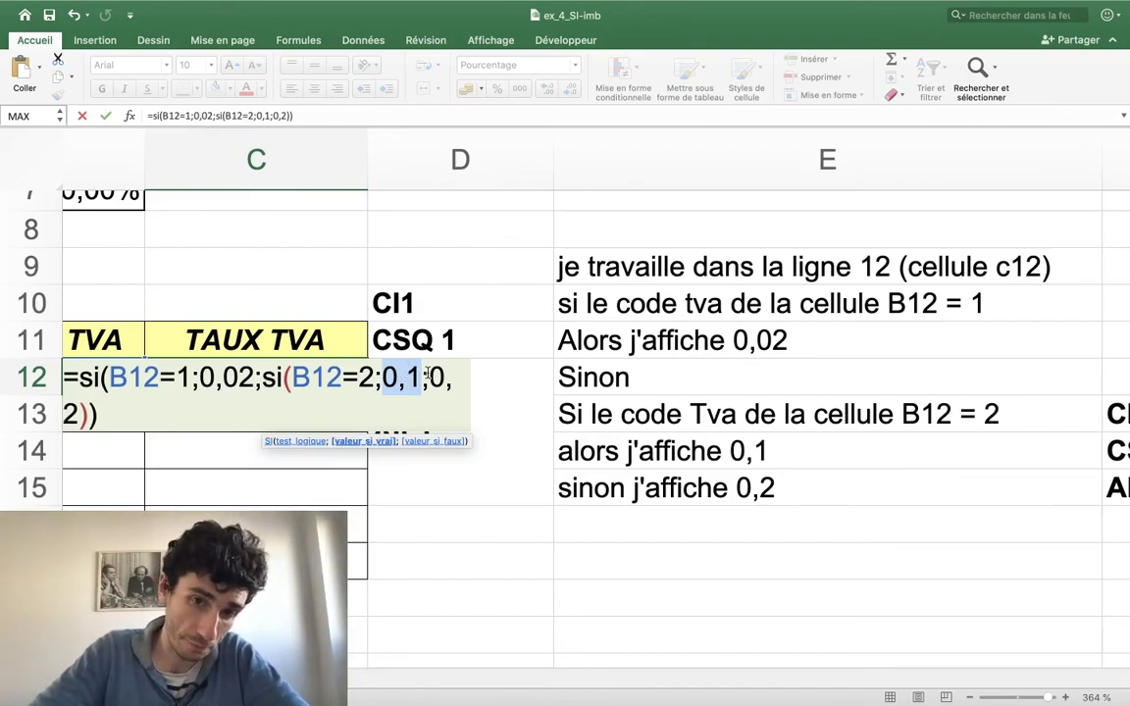
{"action": "left_click_drag", "start_coordinate": [429, 377], "coordinate": [83, 413]}
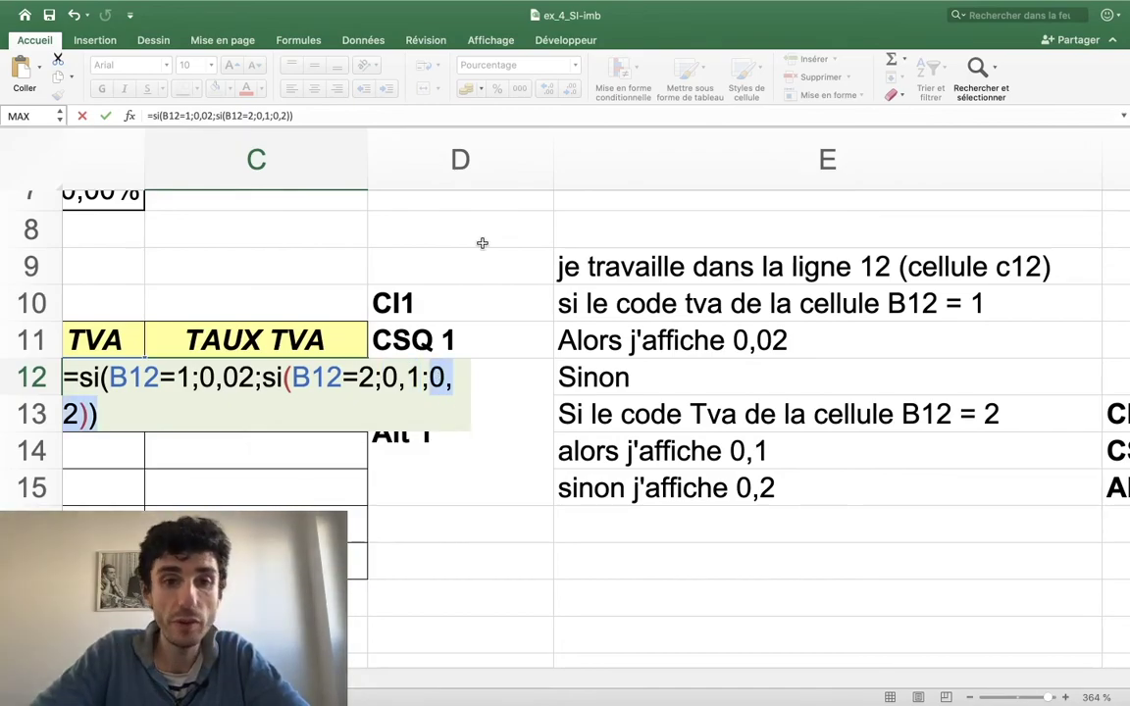
{"action": "key", "text": "Return"}
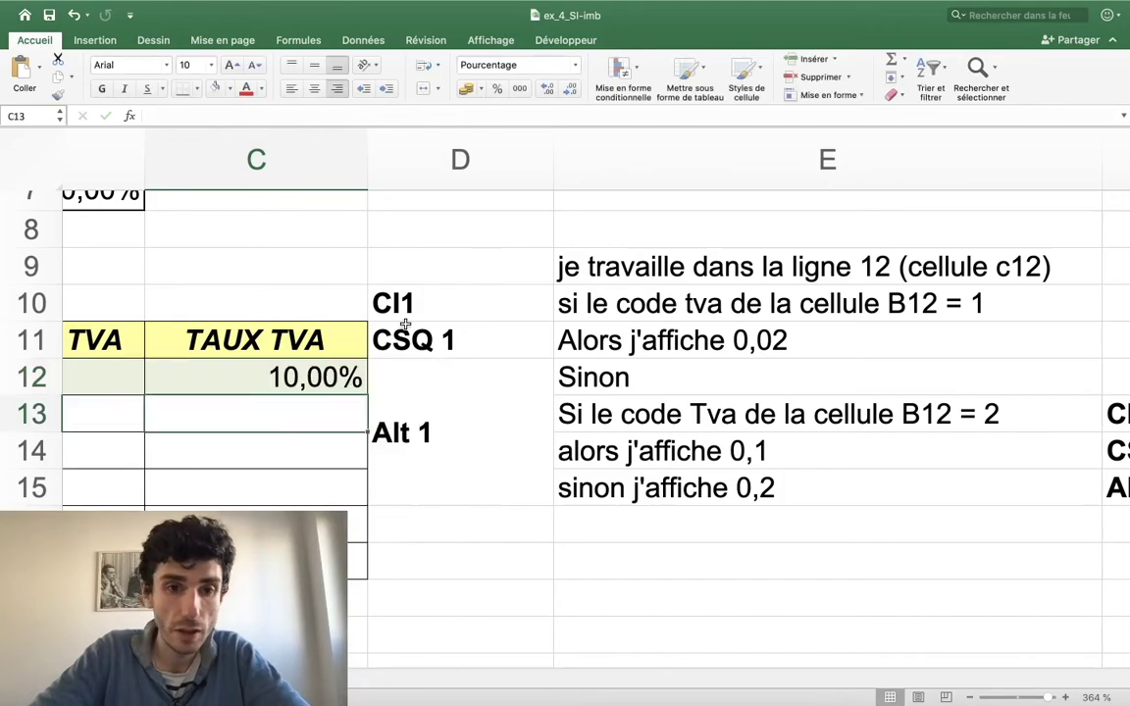
Step: Test C12 by entering codes 1, 2 and 3 in B12 (2,00%, 10,00%, 20,00%)
{"action": "scroll", "coordinate": [404, 294], "scroll_direction": "left", "scroll_amount": 3}
{"action": "left_click", "coordinate": [349, 362]}
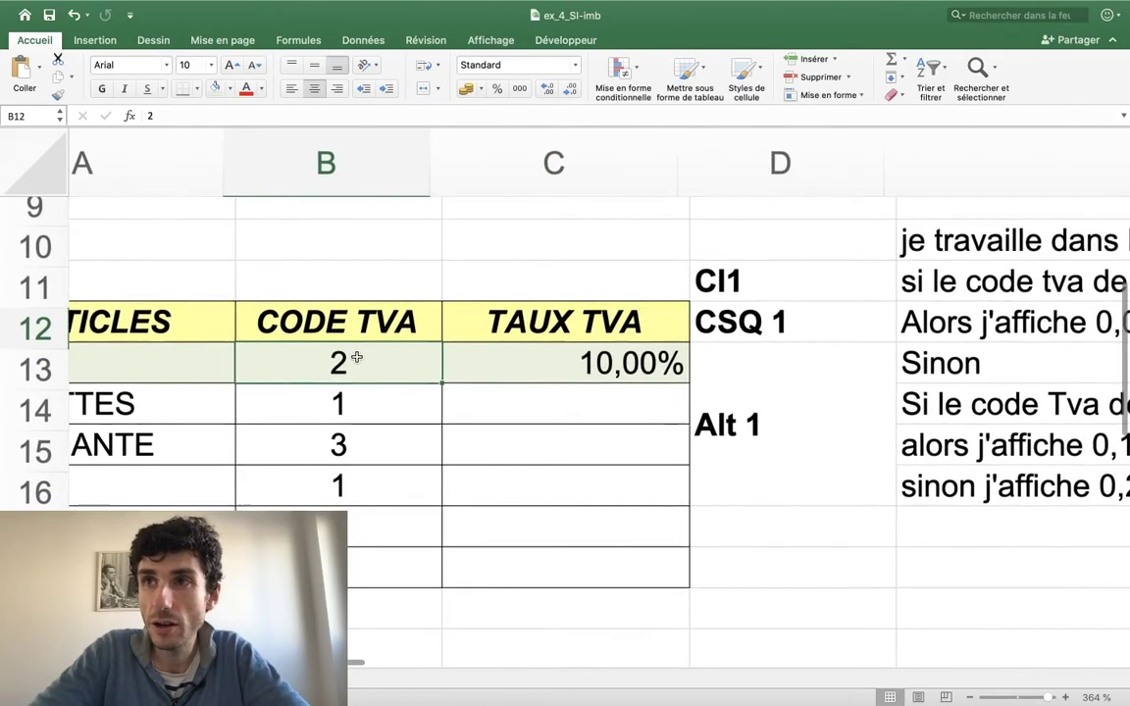
{"action": "scroll", "coordinate": [355, 357], "scroll_direction": "left", "scroll_amount": 2}
{"action": "type", "text": "1"}
{"action": "key", "text": "Return"}
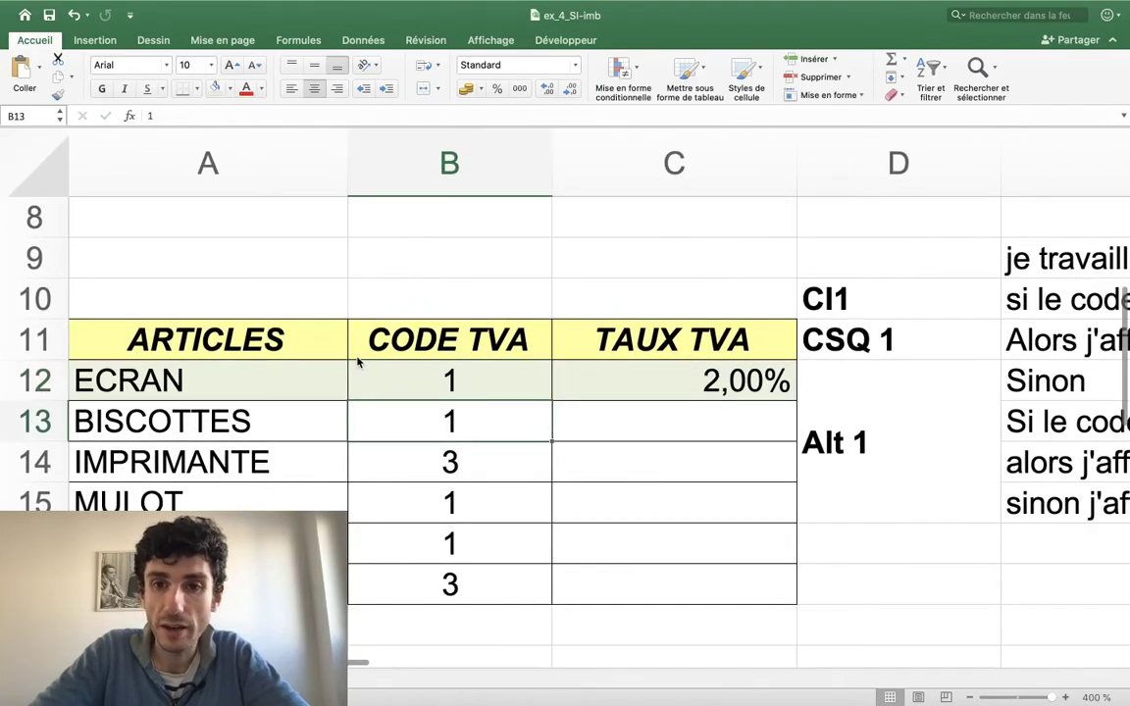
{"action": "type", "text": "2"}
{"action": "key", "text": "Return"}
{"action": "key", "text": "Down"}
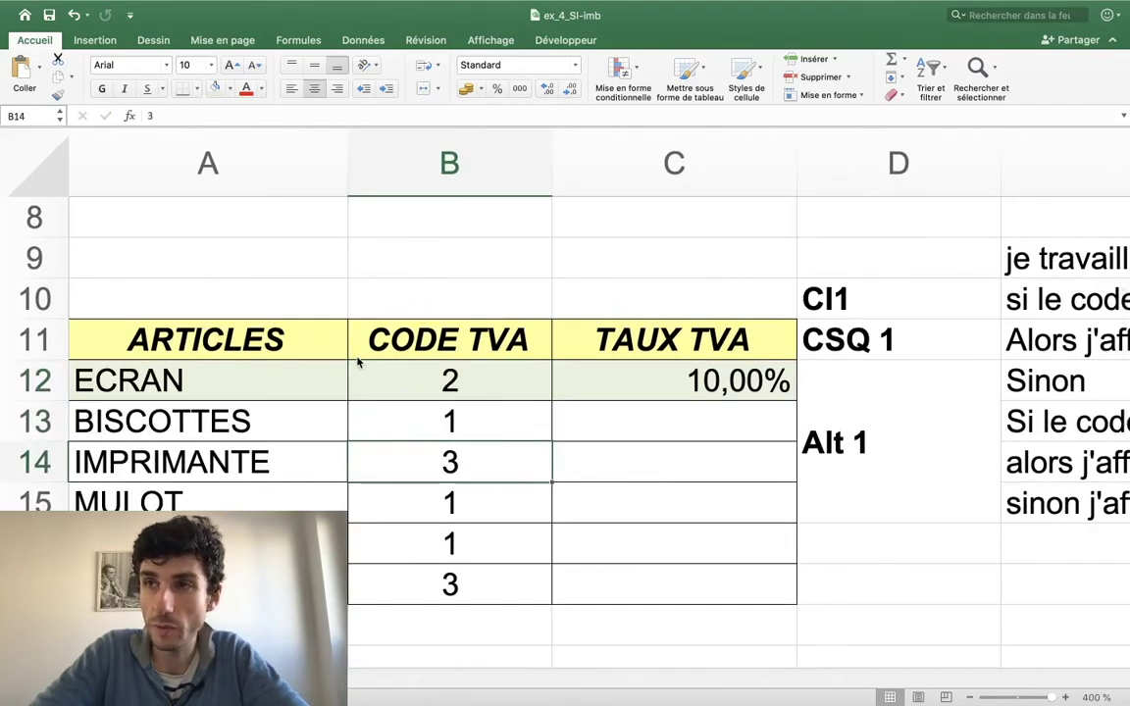
{"action": "key", "text": "Up"}
{"action": "key", "text": "Up"}
{"action": "type", "text": "3"}
{"action": "key", "text": "Return"}
{"action": "key", "text": "Up"}
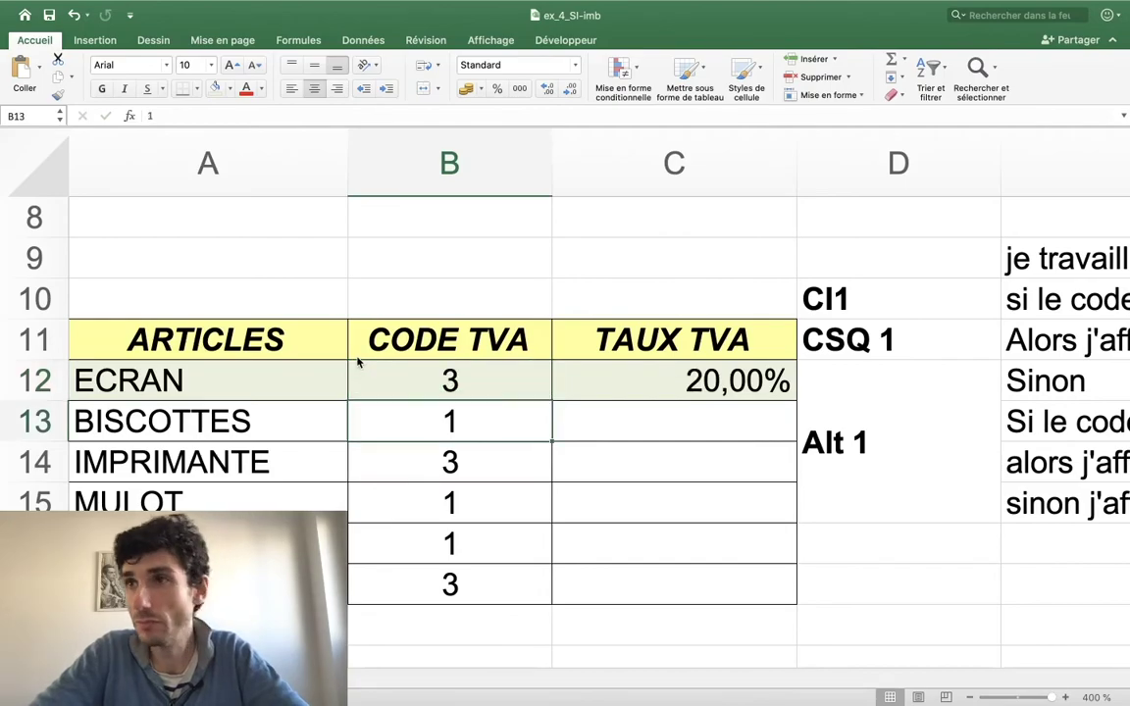
Step: Restore the original code 1 in B13 after an accidental test entry
{"action": "key", "text": "Down"}
{"action": "type", "text": "2"}
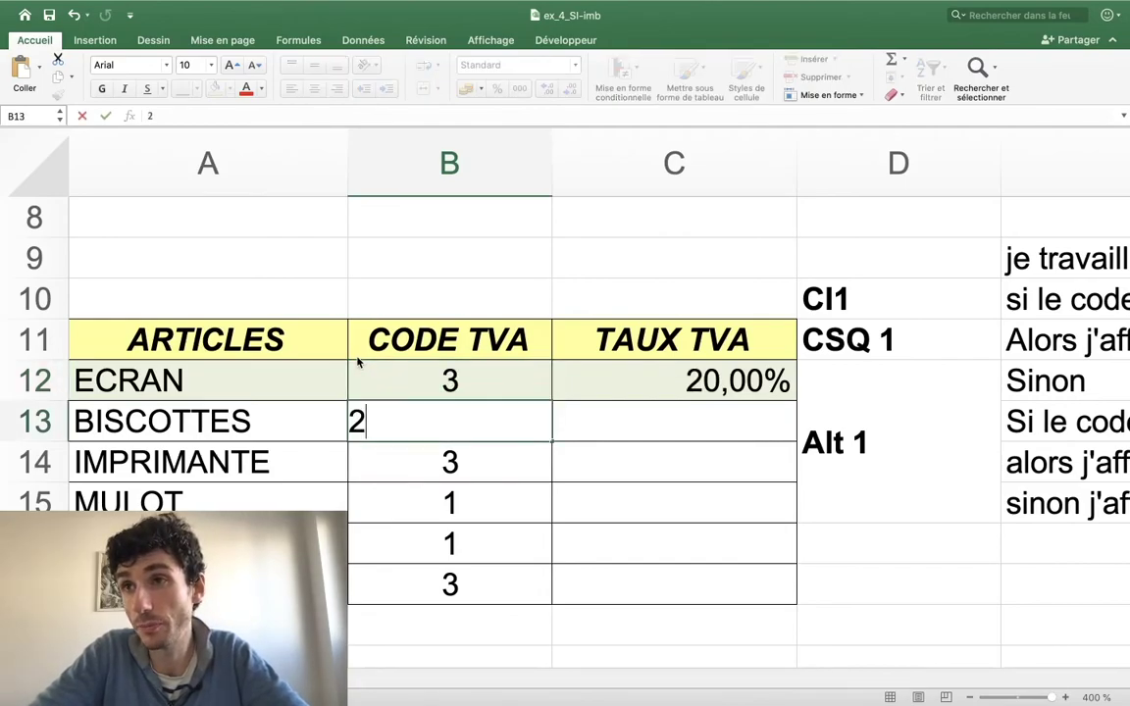
{"action": "key", "text": "Return"}
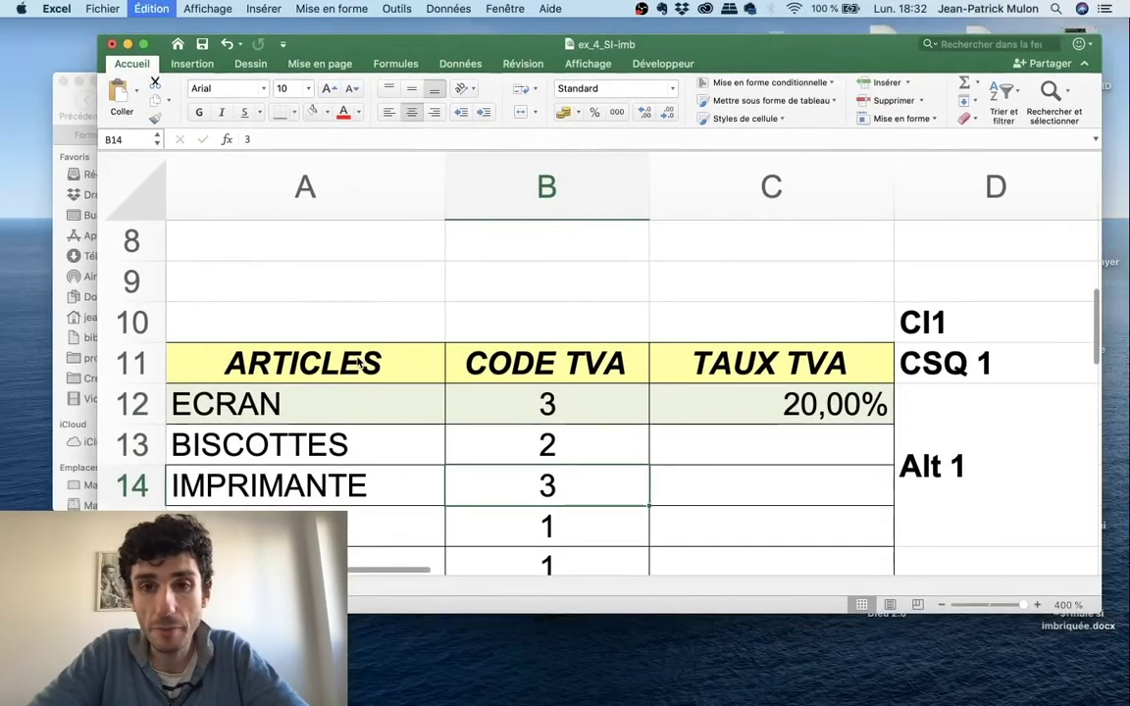
{"action": "key", "text": "Up"}
{"action": "type", "text": "1"}
{"action": "key", "text": "Return"}
{"action": "key", "text": "Up"}
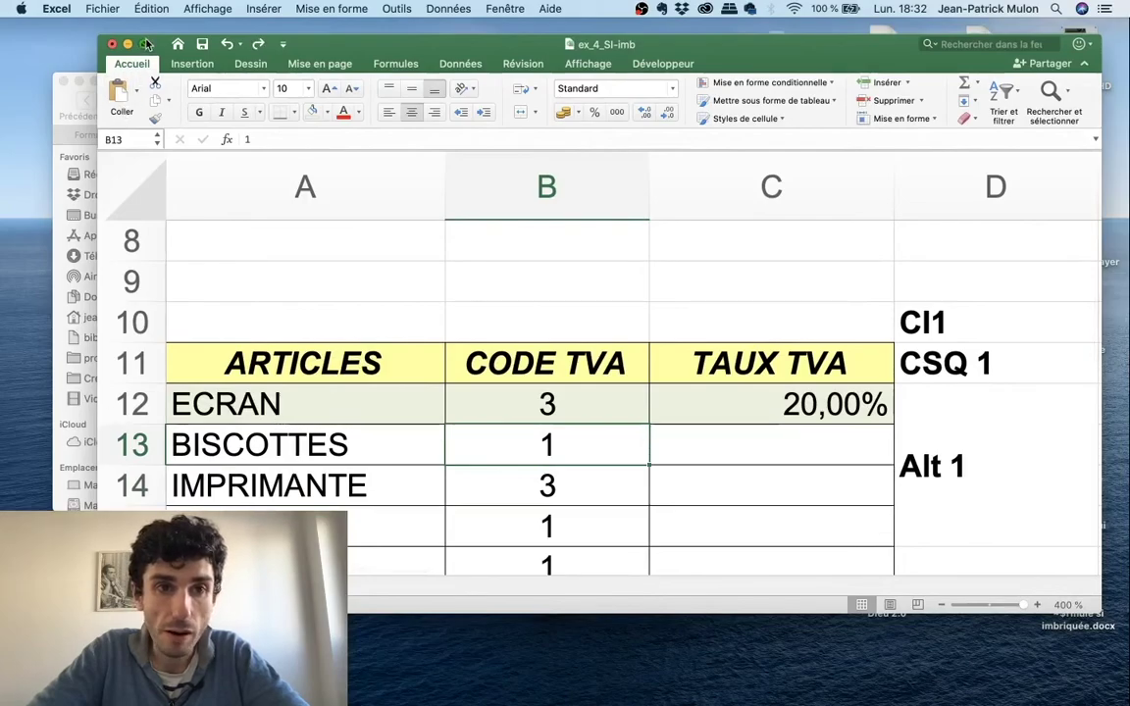
Step: Maximize the workbook window and set B12 back to code 2
{"action": "left_click", "coordinate": [145, 44]}
{"action": "left_click", "coordinate": [505, 389]}
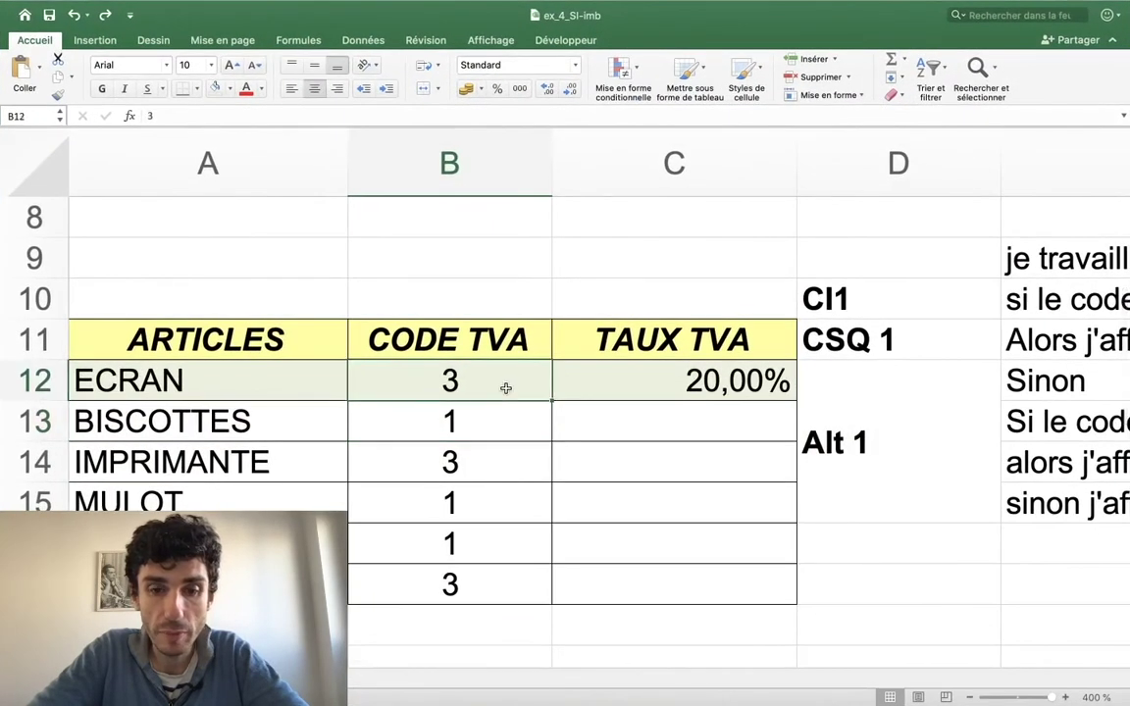
{"action": "type", "text": "2"}
{"action": "key", "text": "Return"}
{"action": "key", "text": "Up"}
{"action": "key", "text": "Right"}
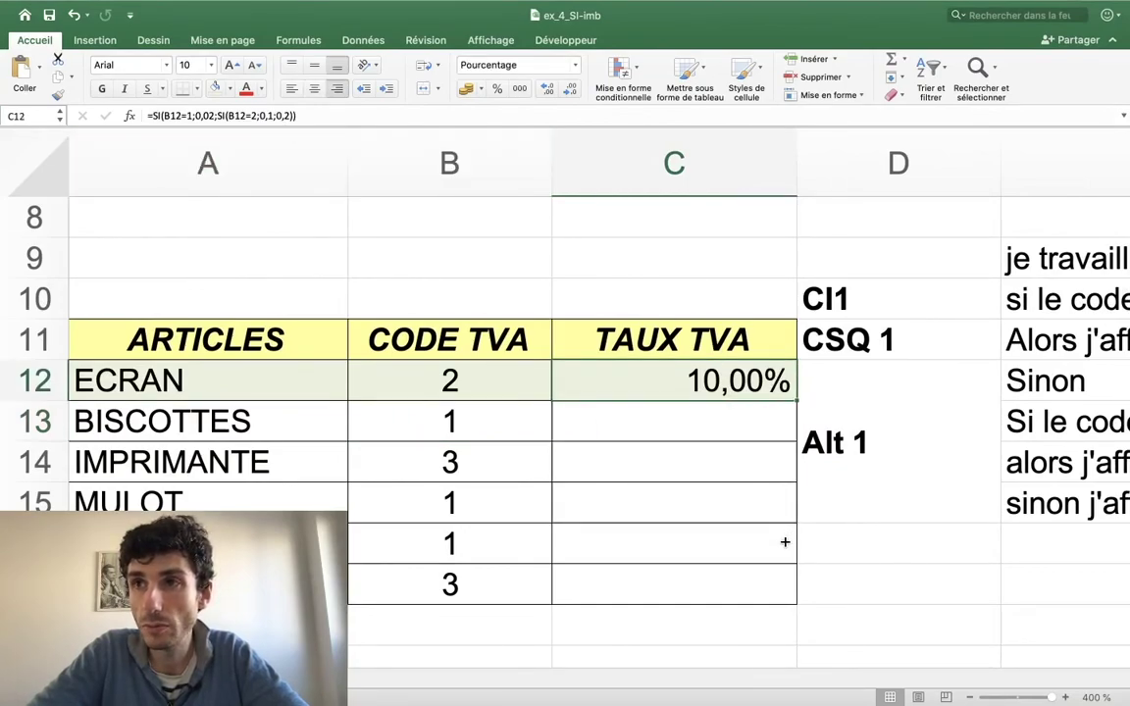
Step: Fill C12's formula down to C17, giving 10,00%, 2,00%, 20,00%, 2,00%, 2,00%, 20,00%
{"action": "left_click_drag", "start_coordinate": [787, 580], "coordinate": [784, 584]}
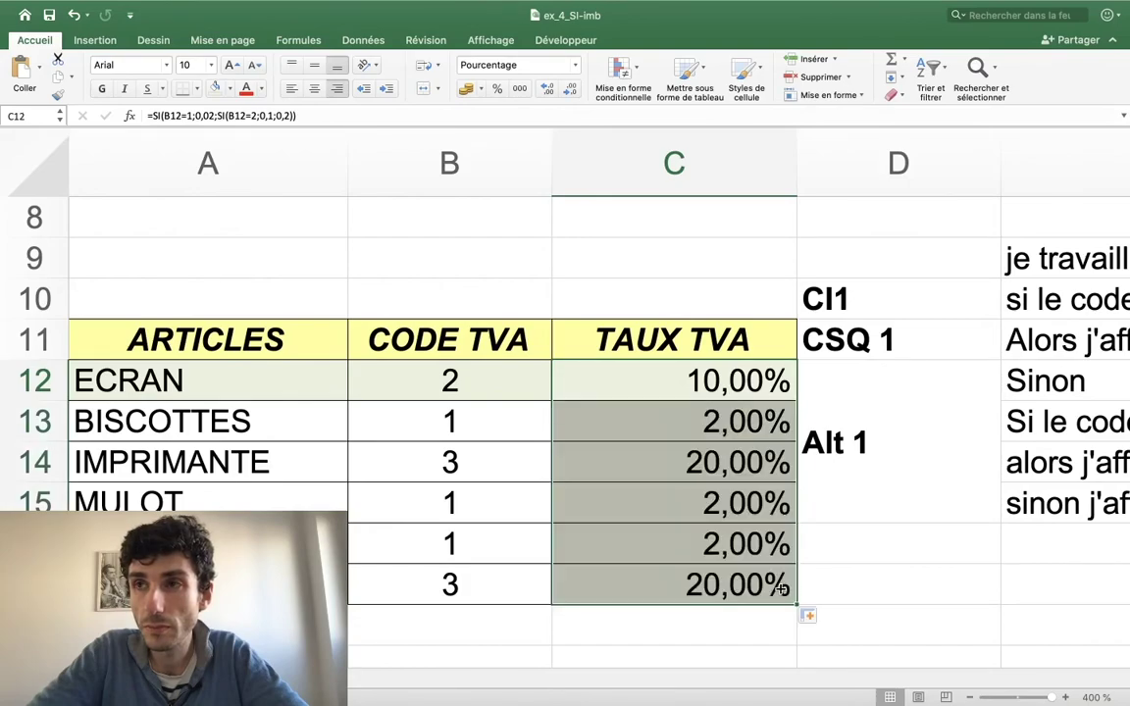
{"action": "scroll", "coordinate": [775, 583], "scroll_direction": "down", "scroll_amount": 1}
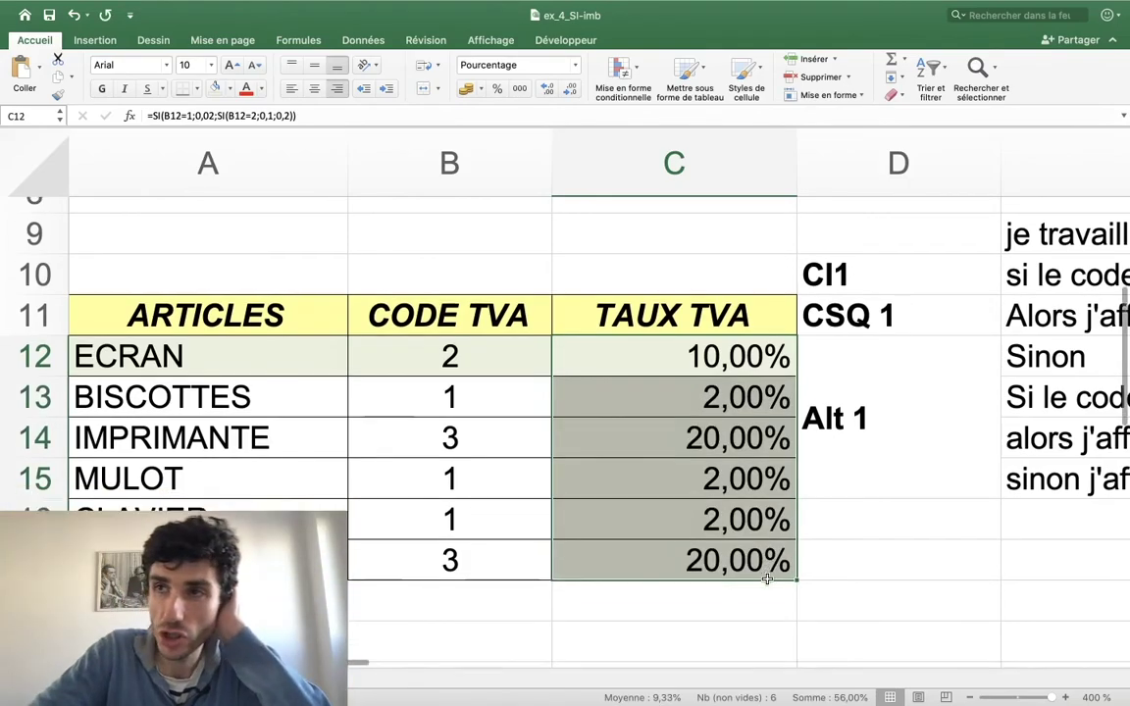
{"action": "scroll", "coordinate": [768, 579], "scroll_direction": "right", "scroll_amount": 2}
{"action": "scroll", "coordinate": [768, 579], "scroll_direction": "right", "scroll_amount": 3}
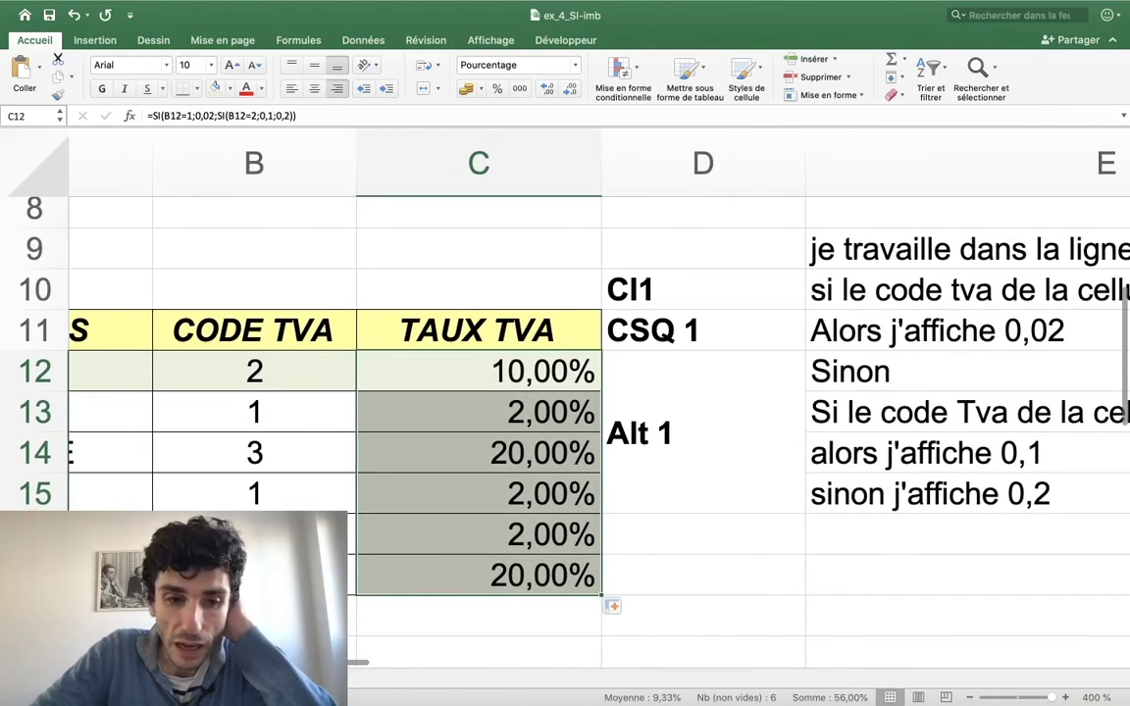
Step: Scroll through the employee SALAIRE table, its empty Prime column and the year-end bonus rules
{"action": "scroll", "coordinate": [421, 498], "scroll_direction": "up", "scroll_amount": 15}
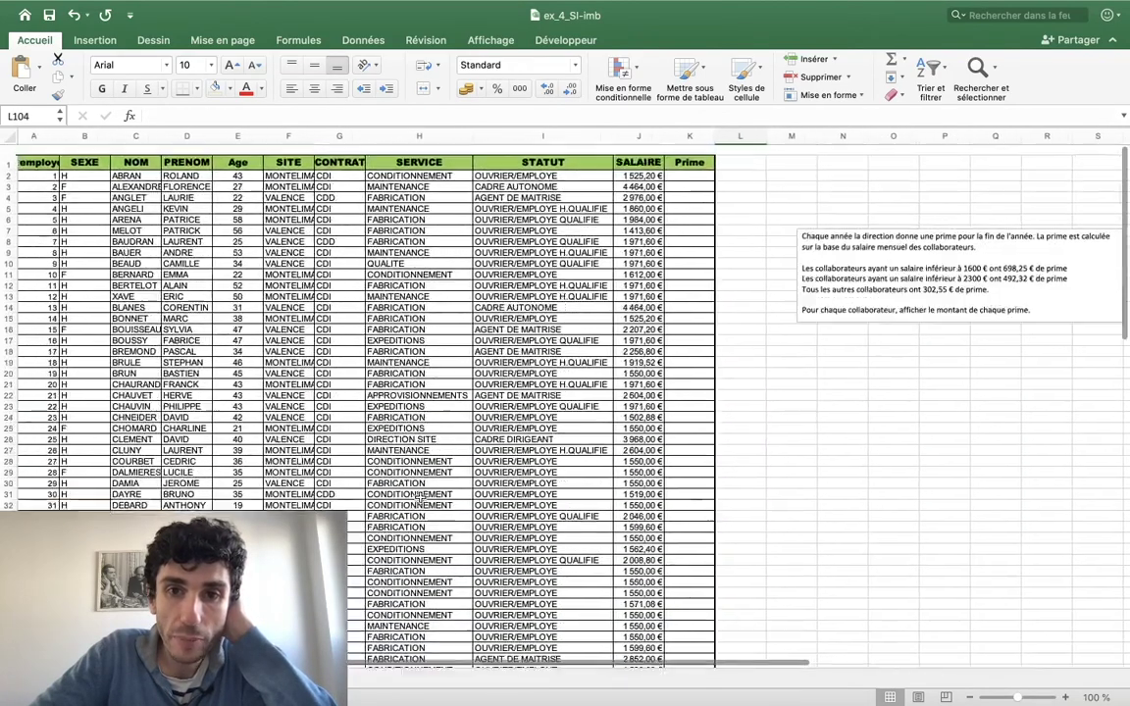
{"action": "scroll", "coordinate": [420, 498], "scroll_direction": "down", "scroll_amount": 2}
{"action": "scroll", "coordinate": [420, 498], "scroll_direction": "down", "scroll_amount": 3}
{"action": "scroll", "coordinate": [420, 498], "scroll_direction": "down", "scroll_amount": 10}
{"action": "scroll", "coordinate": [421, 498], "scroll_direction": "up", "scroll_amount": 15}
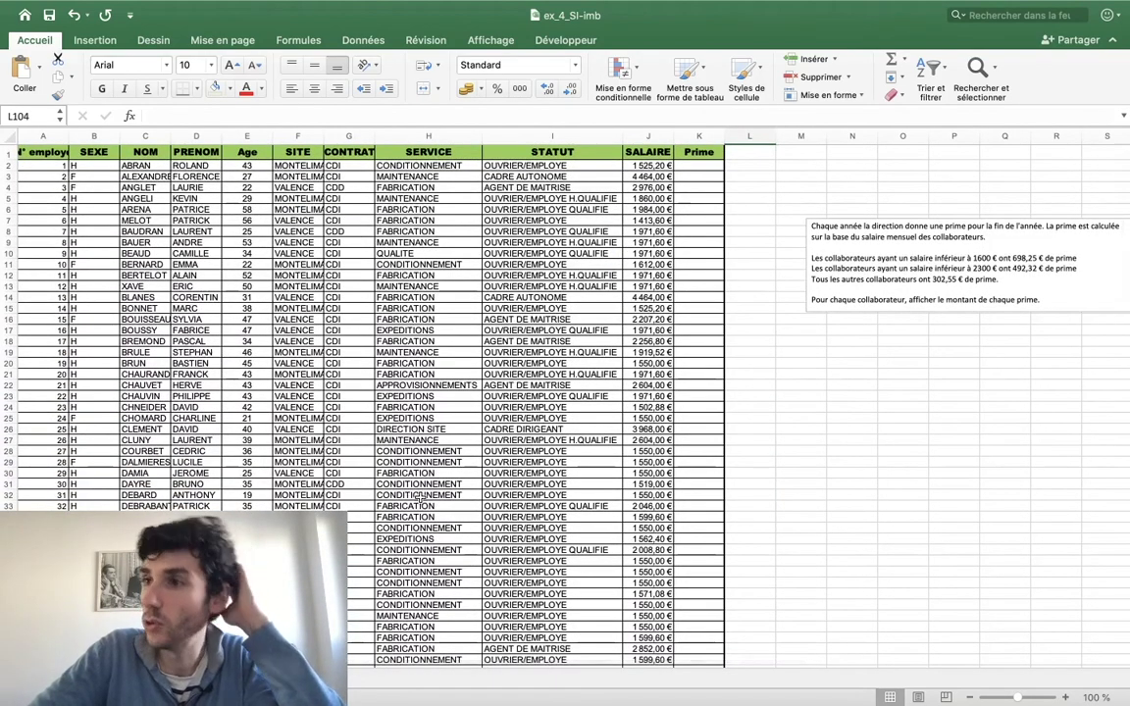
{"action": "scroll", "coordinate": [420, 498], "scroll_direction": "down", "scroll_amount": 1}
{"action": "scroll", "coordinate": [421, 498], "scroll_direction": "up", "scroll_amount": 1}
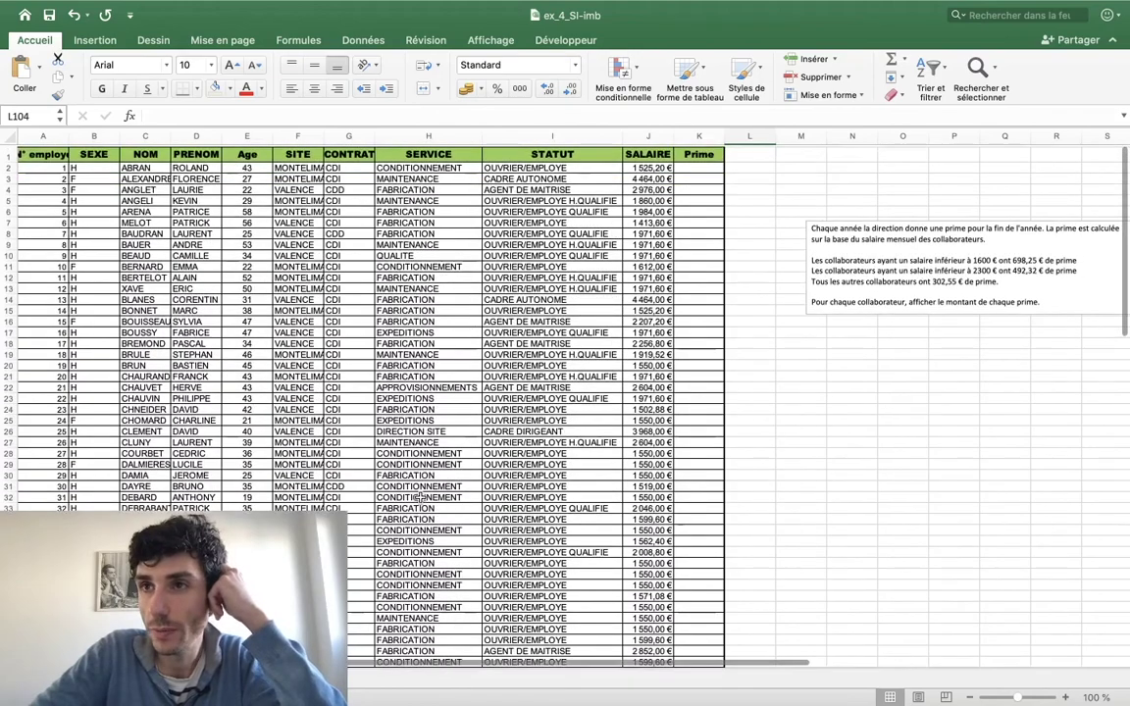
{"action": "scroll", "coordinate": [420, 498], "scroll_direction": "right", "scroll_amount": 5}
{"action": "scroll", "coordinate": [421, 498], "scroll_direction": "left", "scroll_amount": 5}
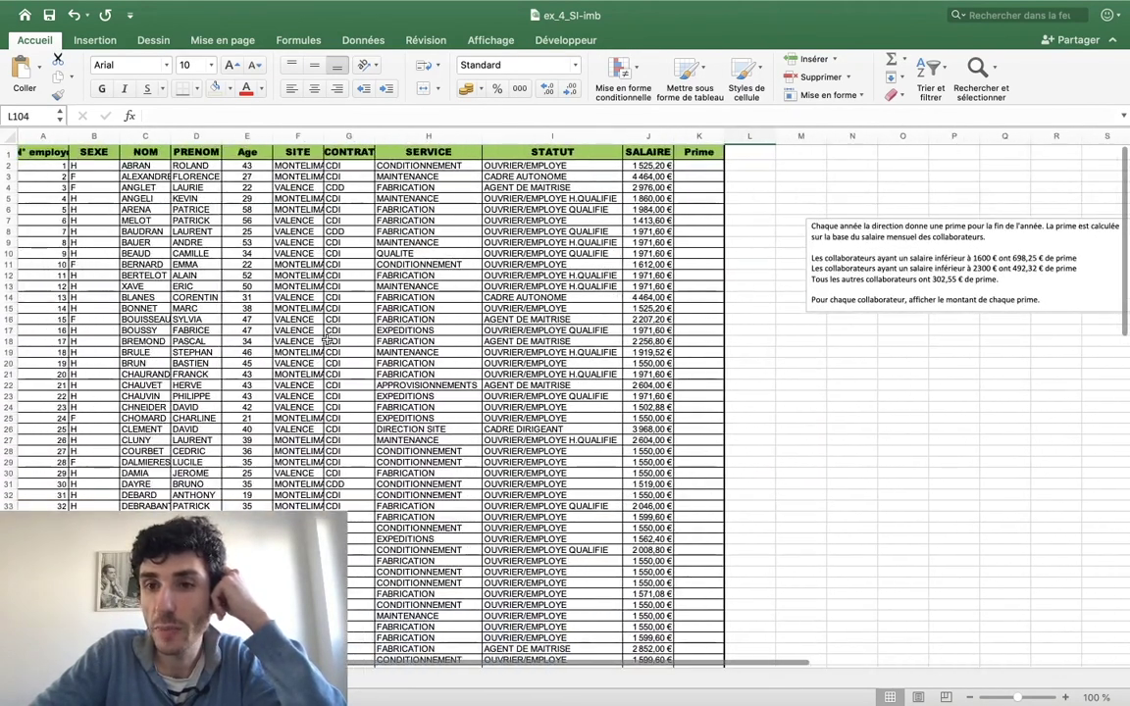